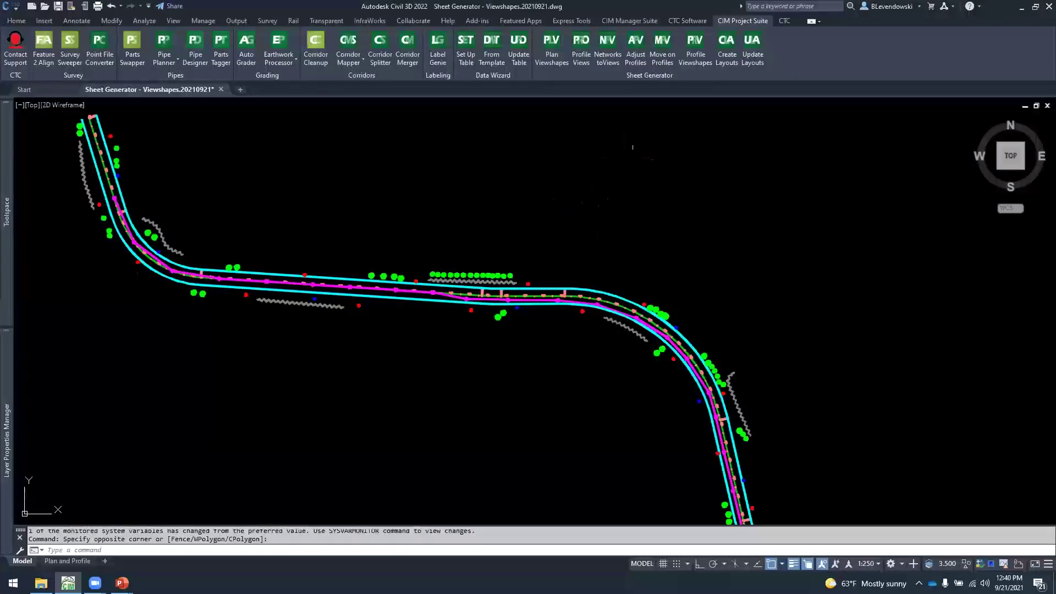
{"action": "left_click", "coordinate": [233, 20]}
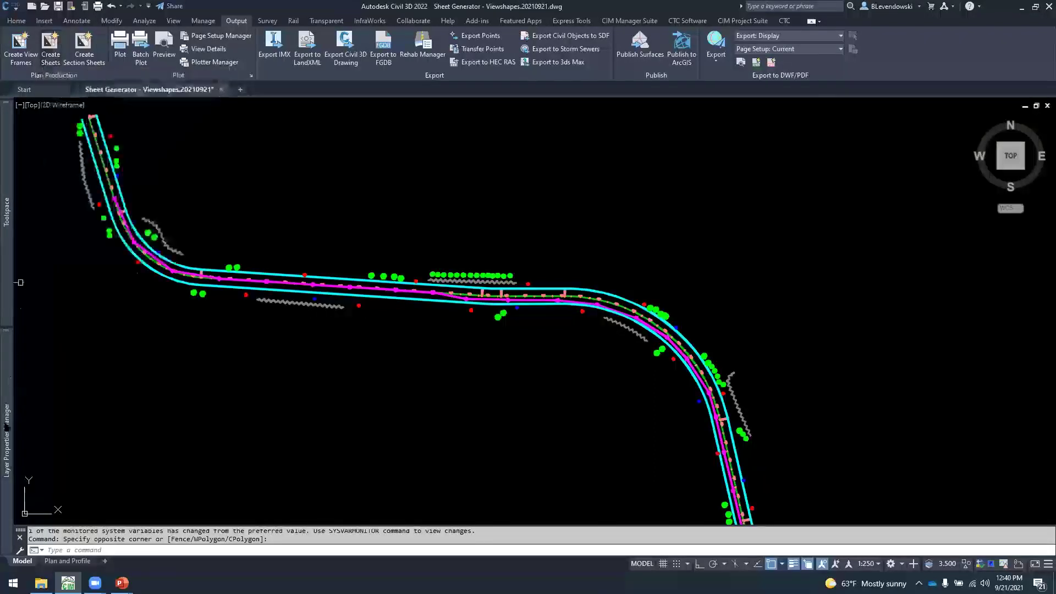
{"action": "mouse_move", "coordinate": [7, 435]}
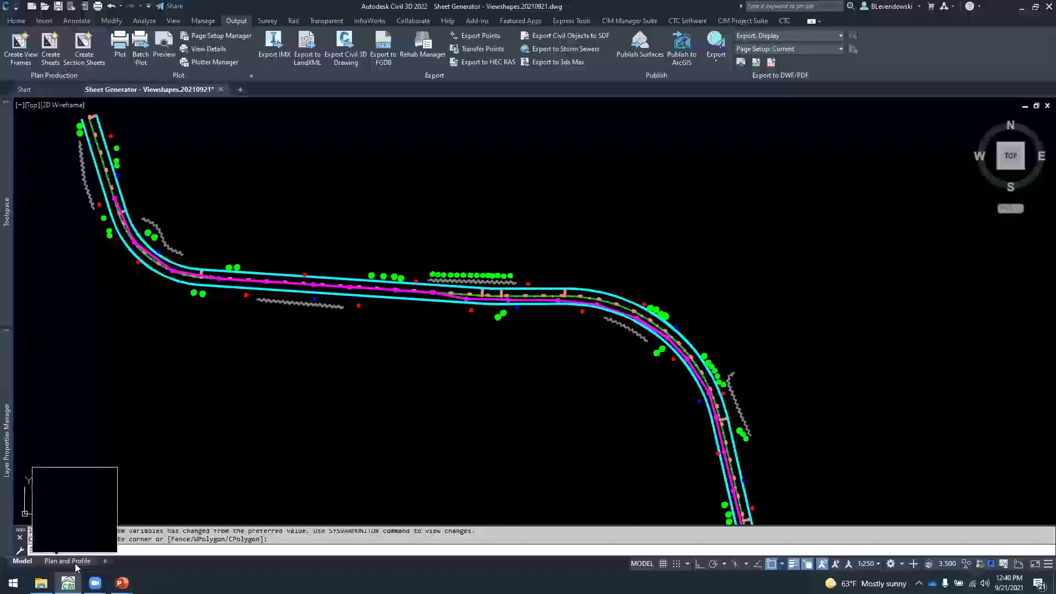
{"action": "left_click", "coordinate": [201, 448]}
{"action": "mouse_move", "coordinate": [211, 441]}
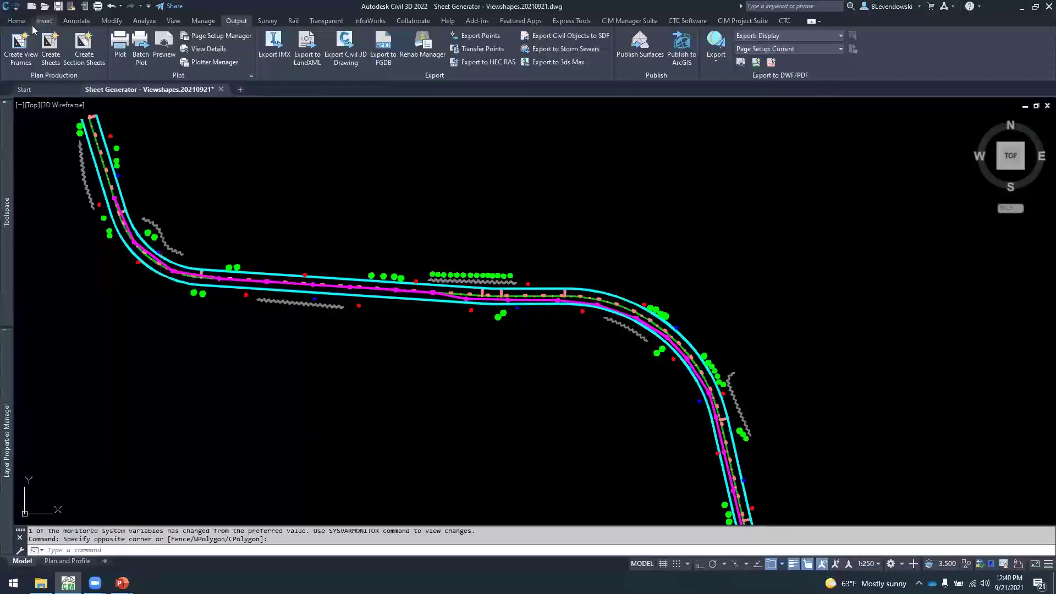
{"action": "left_click", "coordinate": [736, 21]}
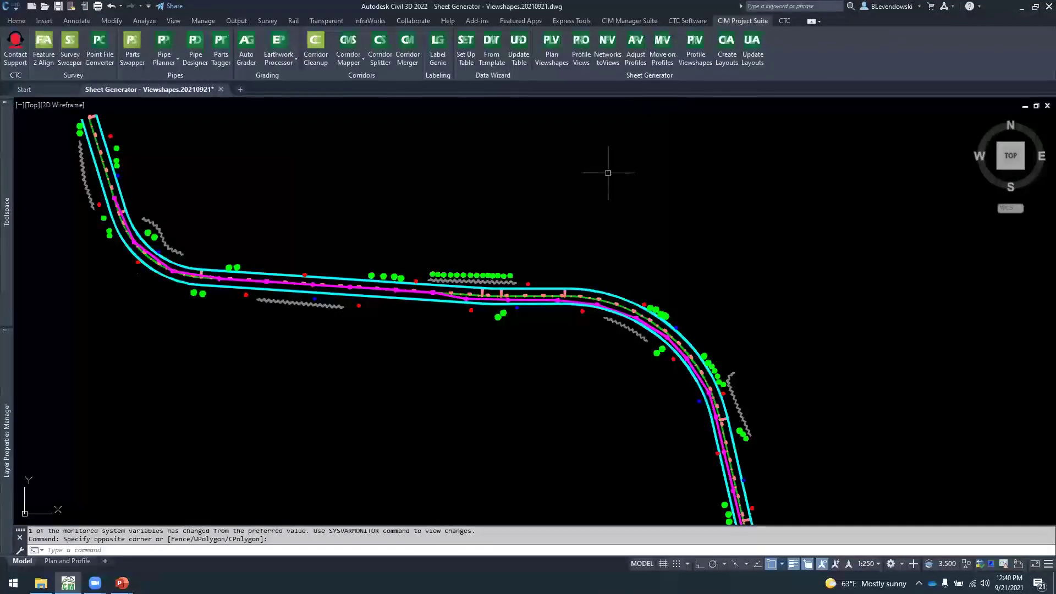
{"action": "middle_click_drag", "start_coordinate": [607, 257], "coordinate": [599, 231]}
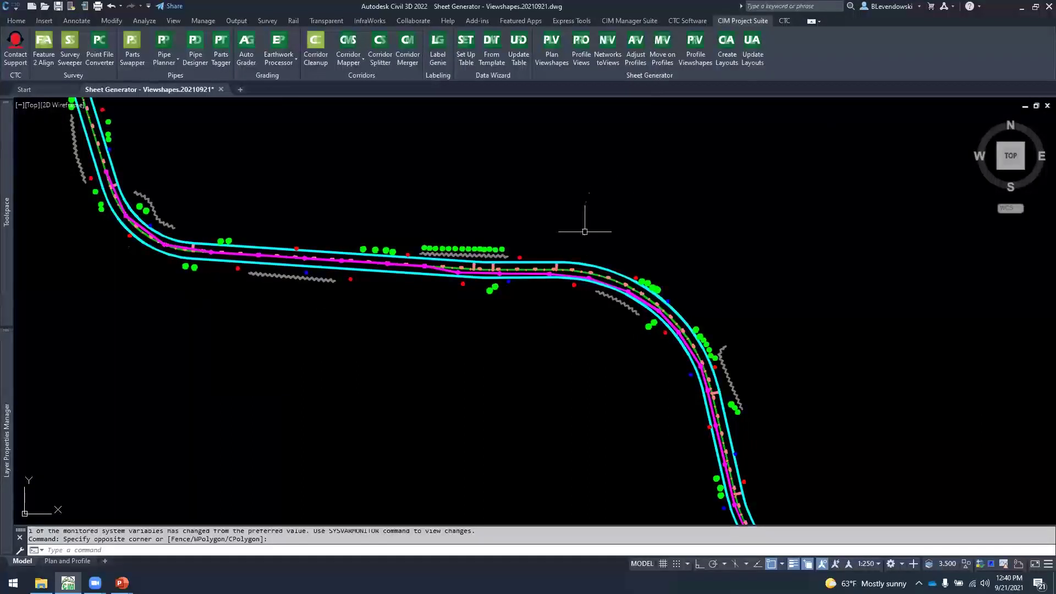
{"action": "mouse_move", "coordinate": [585, 231]}
{"action": "mouse_move", "coordinate": [660, 431]}
{"action": "middle_mouse_down"}
{"action": "mouse_move", "coordinate": [636, 434]}
{"action": "mouse_move", "coordinate": [566, 403]}
{"action": "mouse_move", "coordinate": [605, 416]}
{"action": "mouse_move", "coordinate": [627, 450]}
{"action": "mouse_move", "coordinate": [626, 441]}
{"action": "middle_mouse_up"}
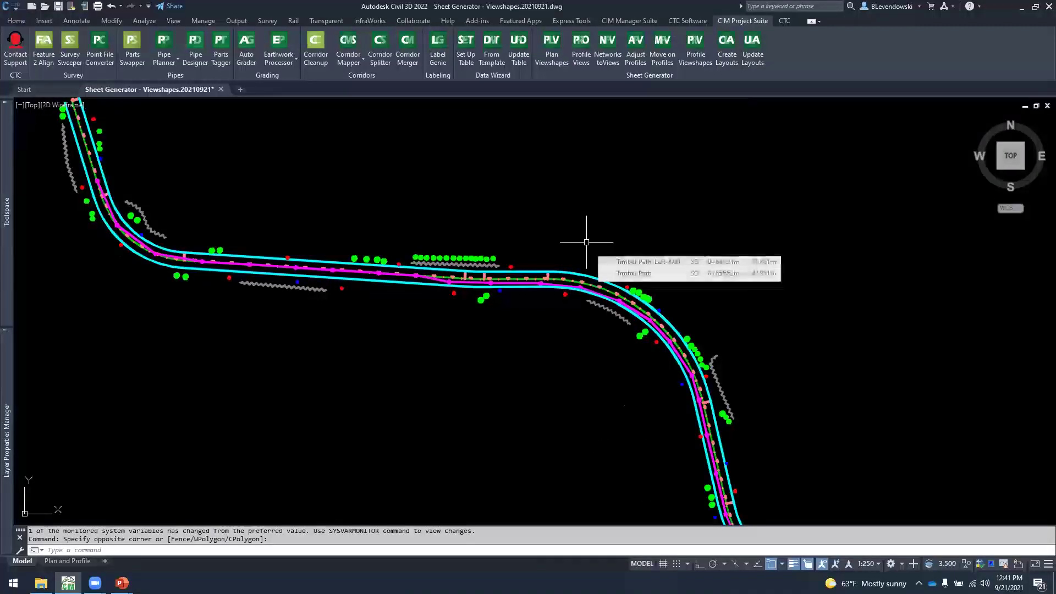
Open the Plan Viewshapes tool and review the available alignments, keeping Timber Path selected
{"action": "left_click", "coordinate": [543, 45]}
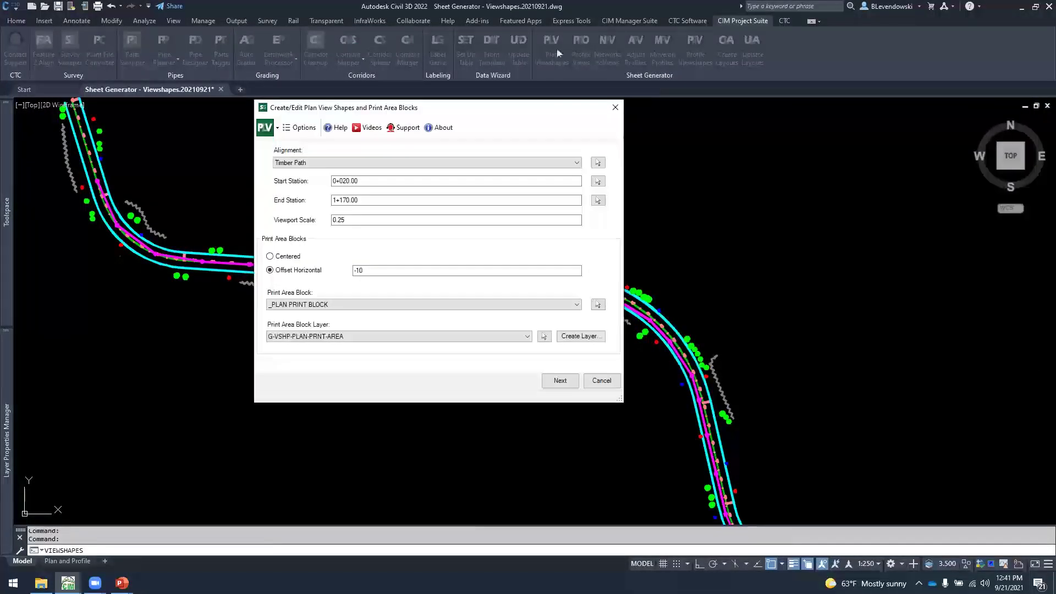
{"action": "left_click", "coordinate": [556, 47]}
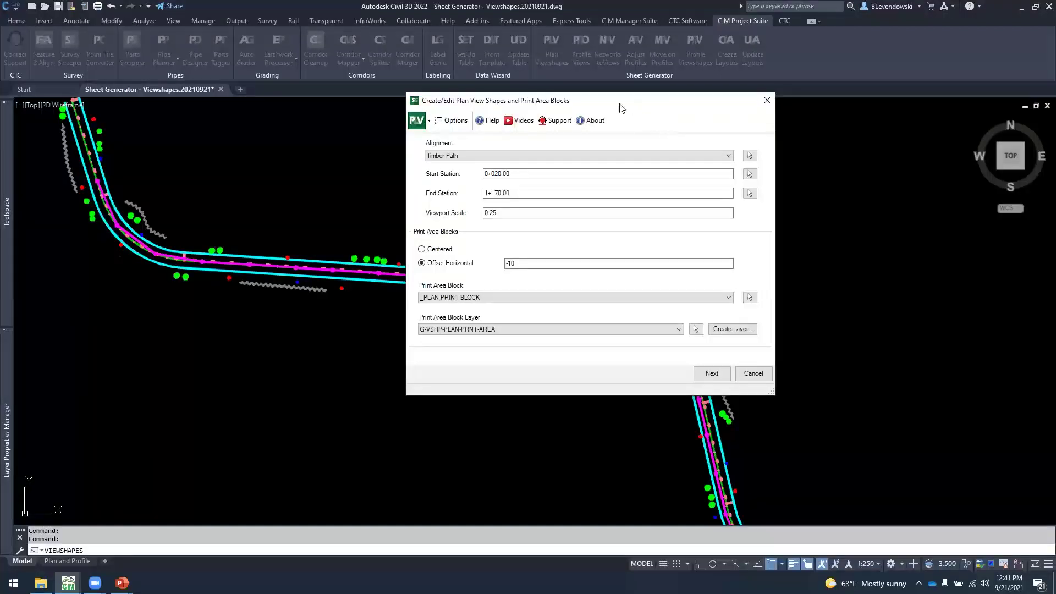
{"action": "left_click_drag", "start_coordinate": [620, 106], "coordinate": [573, 118]}
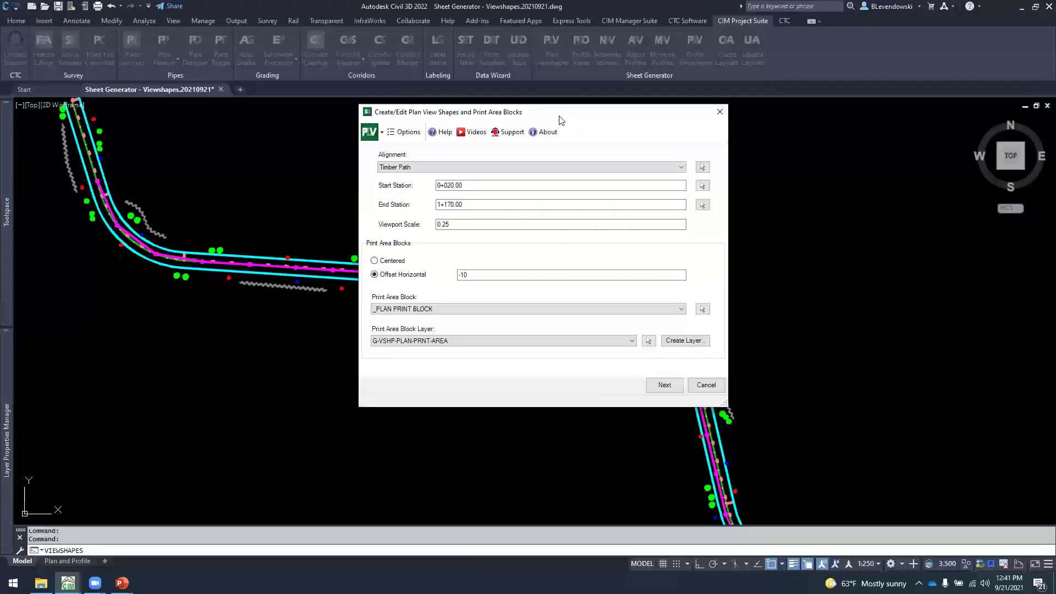
{"action": "mouse_move", "coordinate": [517, 125]}
{"action": "left_mouse_down"}
{"action": "mouse_move", "coordinate": [473, 126]}
{"action": "mouse_move", "coordinate": [500, 136]}
{"action": "left_mouse_up"}
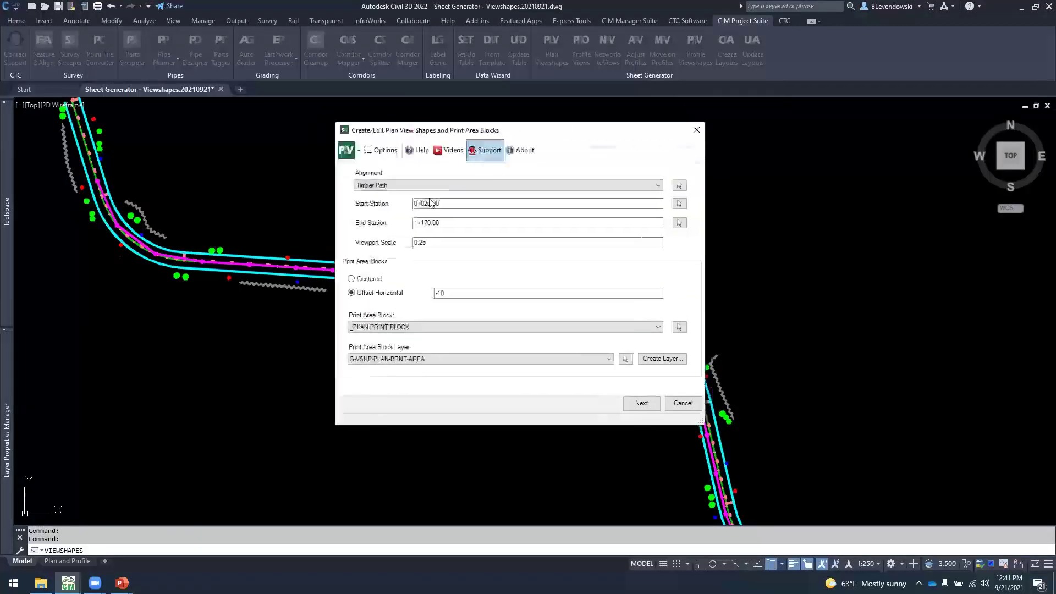
{"action": "left_click", "coordinate": [405, 187]}
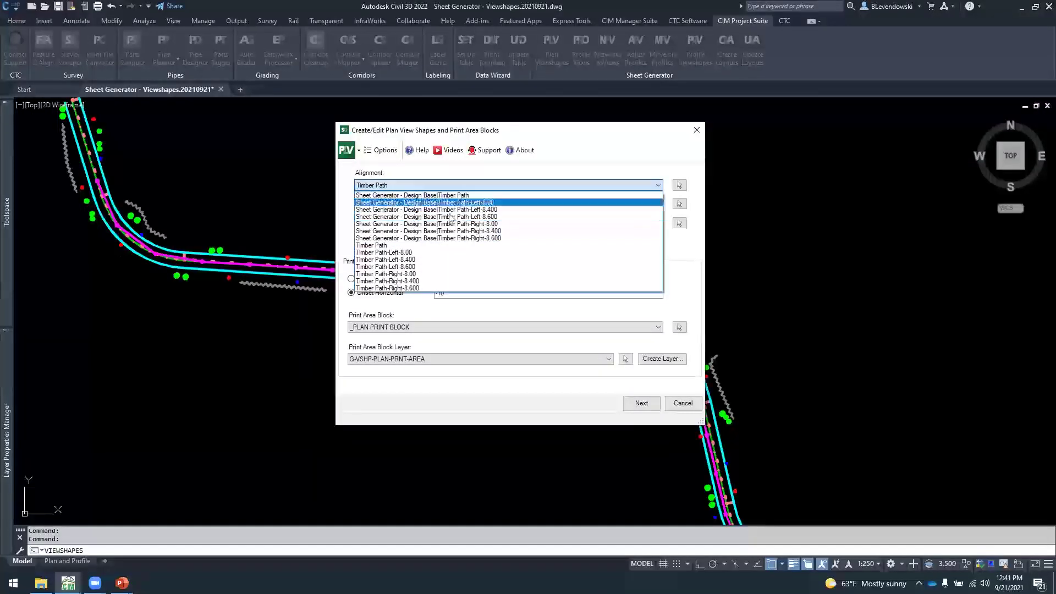
{"action": "left_click", "coordinate": [374, 186]}
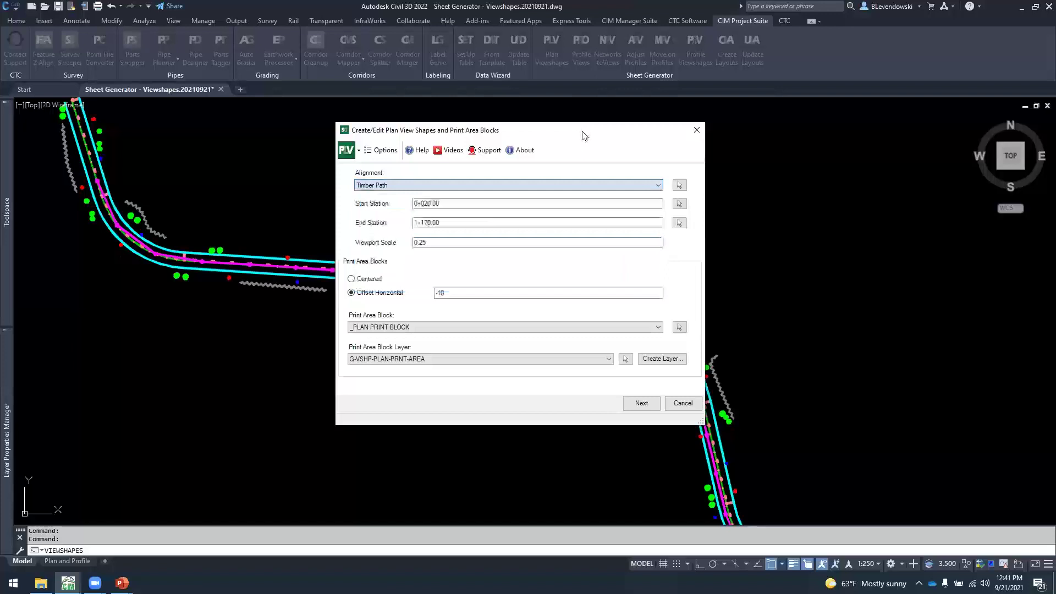
Pick station 0+040.00 on the Timber Path alignment in the drawing as the start station
{"action": "left_click", "coordinate": [469, 204]}
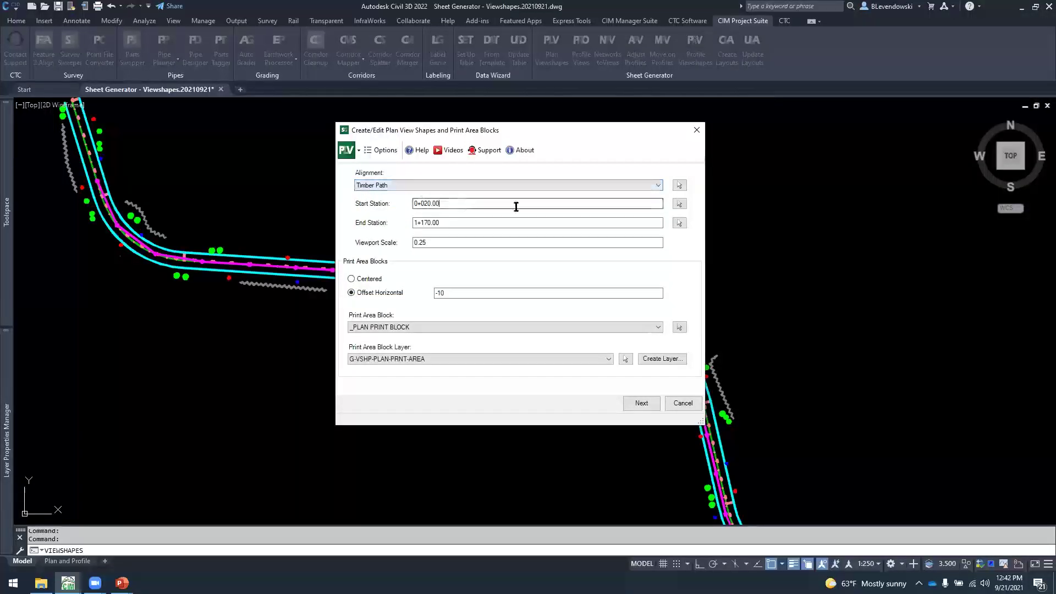
{"action": "left_click", "coordinate": [679, 220]}
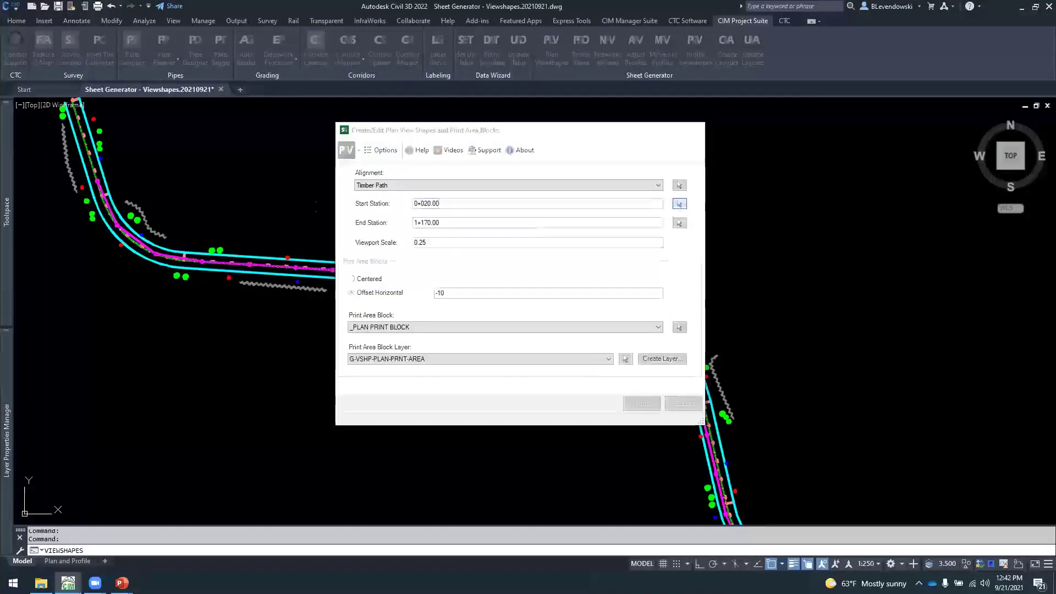
{"action": "scroll", "coordinate": [82, 170], "scroll_direction": "up", "scroll_amount": 10}
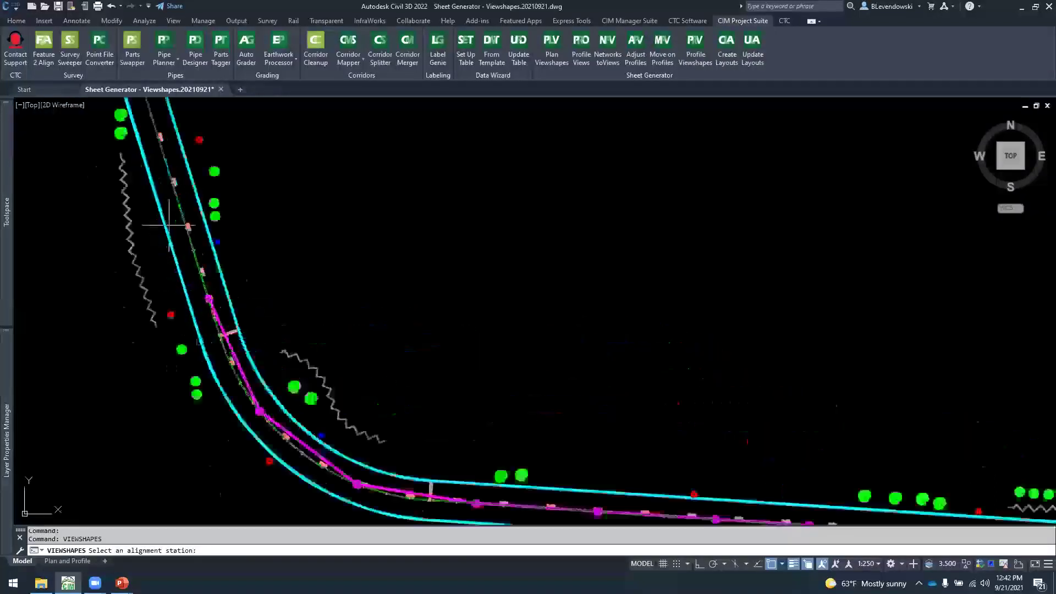
{"action": "scroll", "coordinate": [174, 224], "scroll_direction": "up", "scroll_amount": 5}
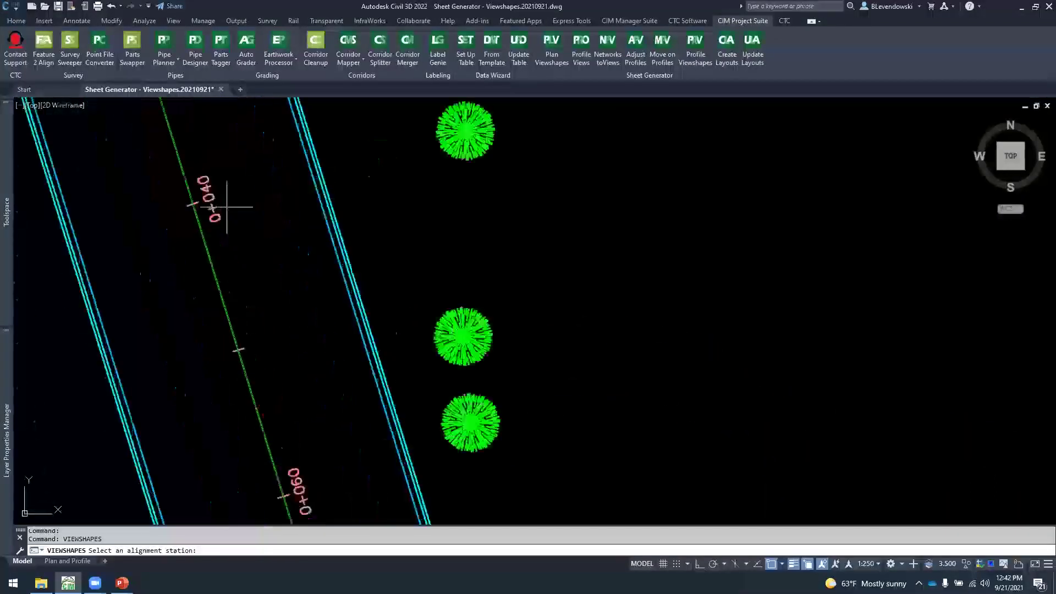
{"action": "left_click", "coordinate": [456, 232]}
{"action": "left_click_drag", "start_coordinate": [479, 204], "coordinate": [279, 209]}
{"action": "type", "text": "40"}
{"action": "key", "text": "Tab"}
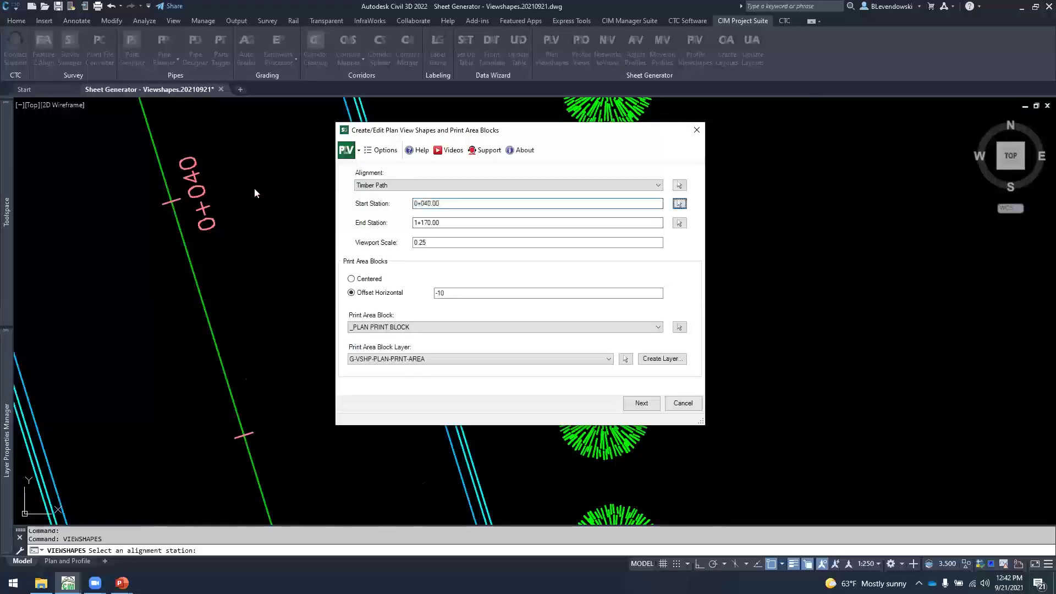
Review the viewport scale setting, then close the plan view shapes dialog without creating any shapes
{"action": "left_click", "coordinate": [454, 242]}
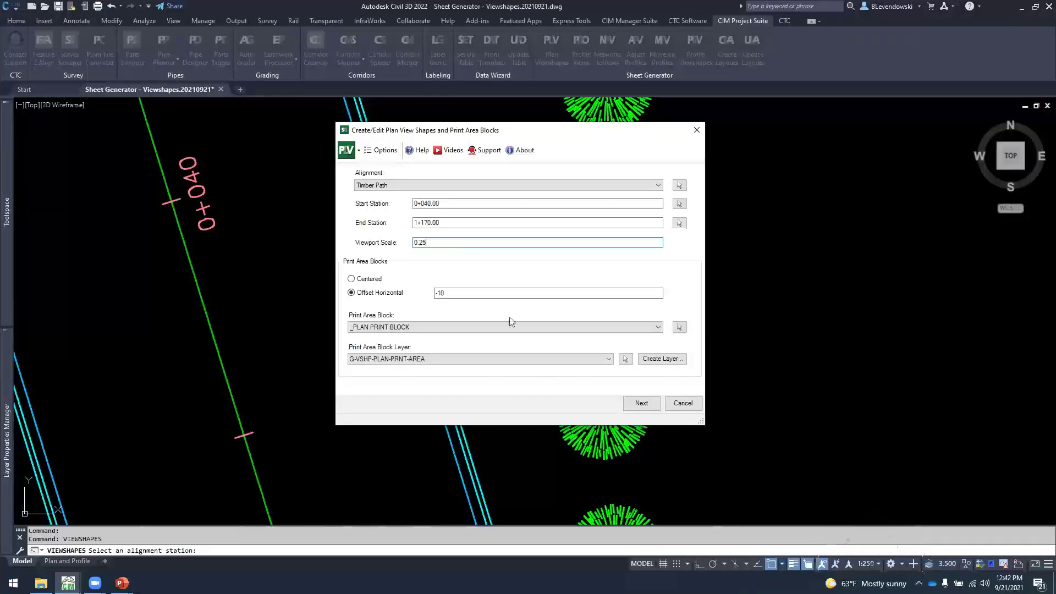
{"action": "double_click", "coordinate": [435, 243]}
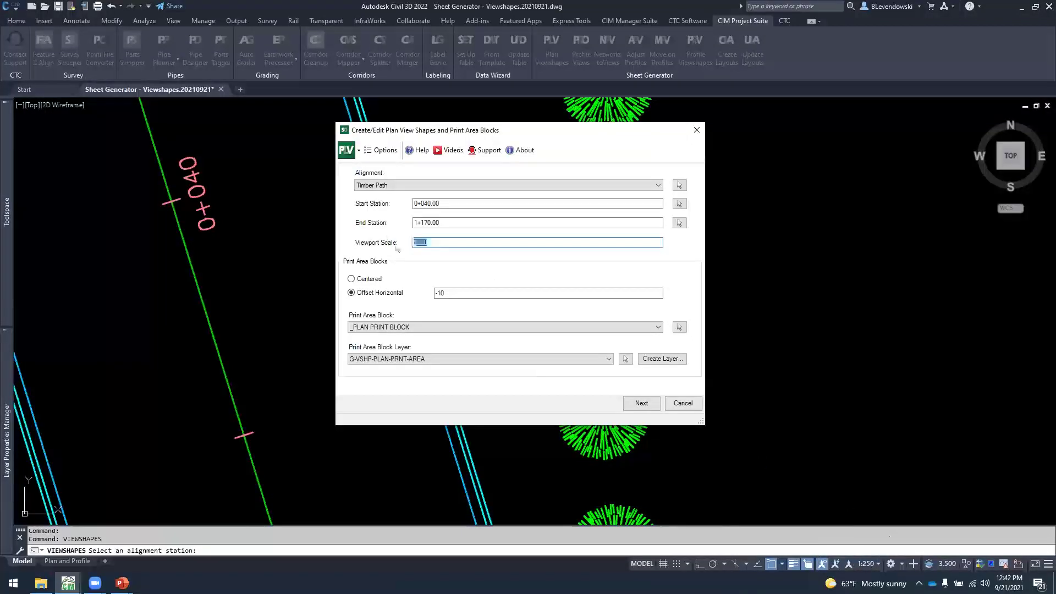
{"action": "left_click", "coordinate": [436, 243]}
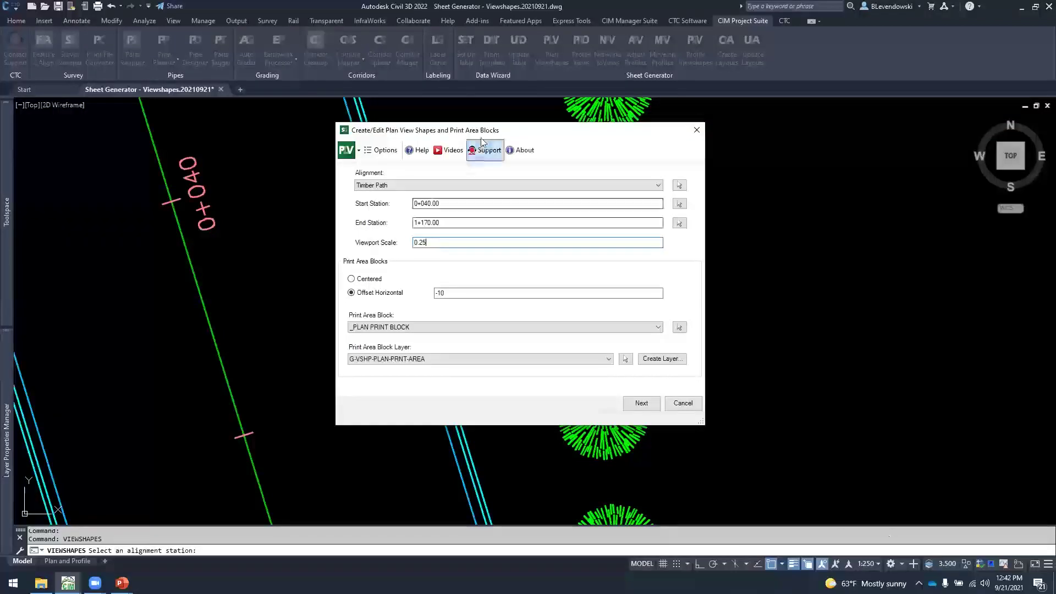
{"action": "left_click_drag", "start_coordinate": [484, 135], "coordinate": [434, 106]}
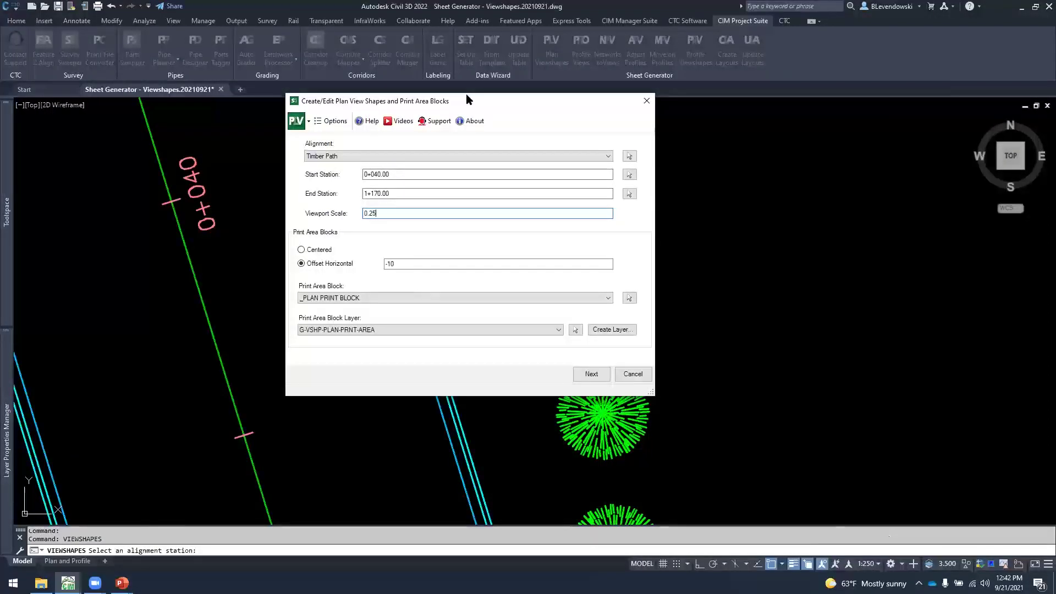
{"action": "left_click_drag", "start_coordinate": [466, 100], "coordinate": [346, 107]}
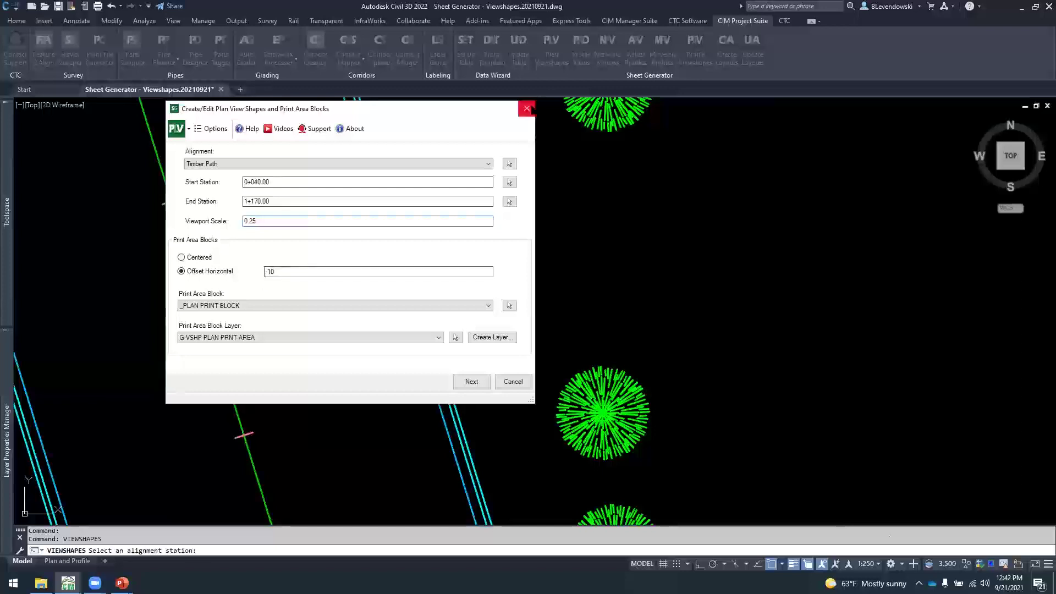
{"action": "left_click", "coordinate": [526, 108]}
Open the Plan and Profile layout and inspect the extents of the upper plan viewport
{"action": "left_click", "coordinate": [67, 562]}
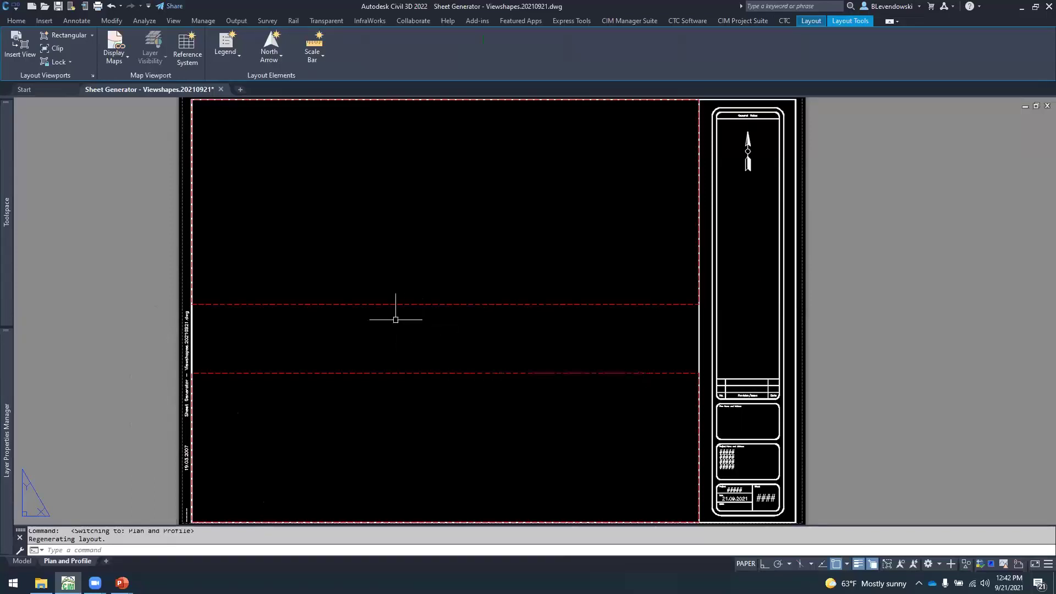
{"action": "key", "text": "Escape"}
{"action": "left_click", "coordinate": [328, 303]}
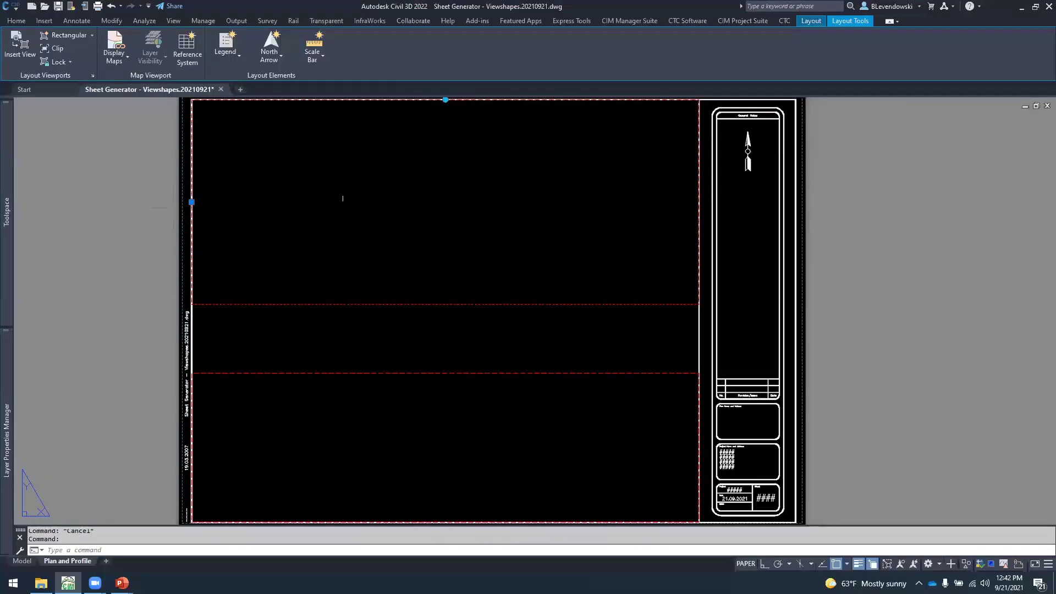
{"action": "middle_click_drag", "start_coordinate": [352, 204], "coordinate": [370, 221]}
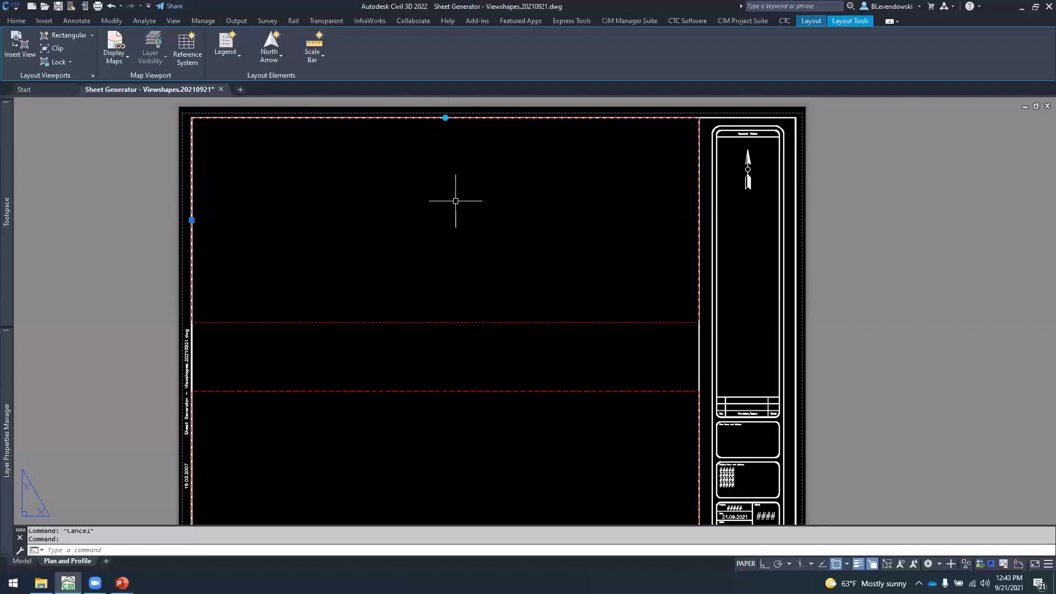
{"action": "mouse_move", "coordinate": [472, 248]}
{"action": "middle_mouse_down"}
{"action": "mouse_move", "coordinate": [474, 230]}
{"action": "mouse_move", "coordinate": [471, 242]}
{"action": "middle_mouse_up"}
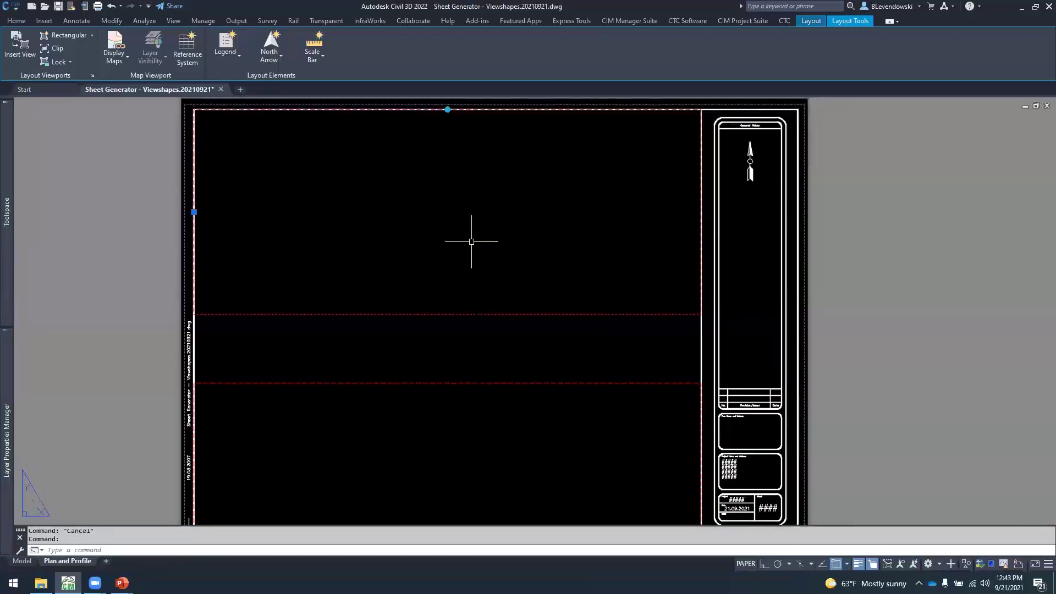
{"action": "middle_click_drag", "start_coordinate": [420, 325], "coordinate": [417, 309]}
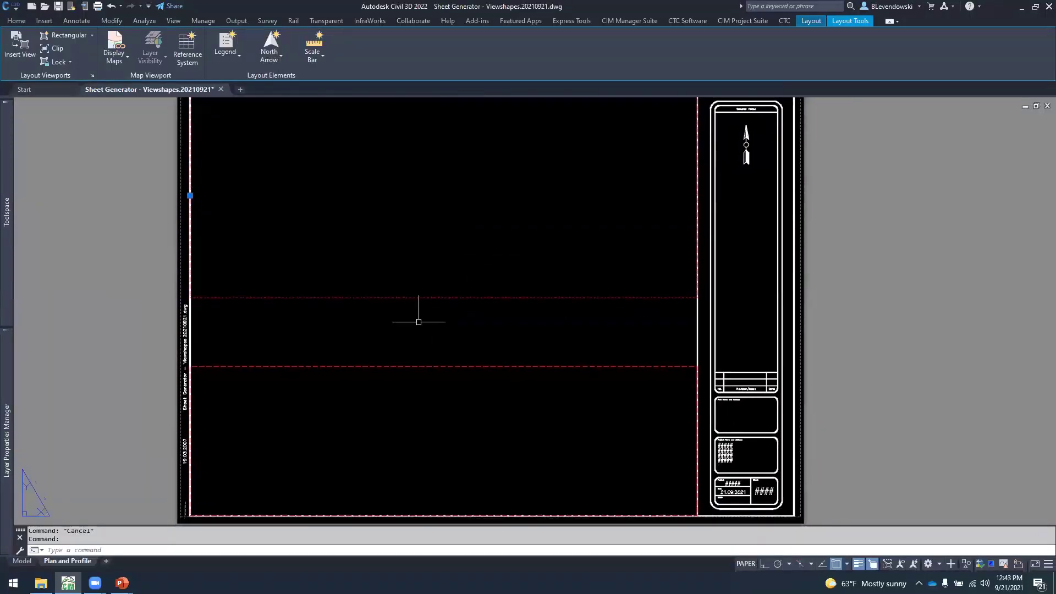
{"action": "mouse_move", "coordinate": [421, 169]}
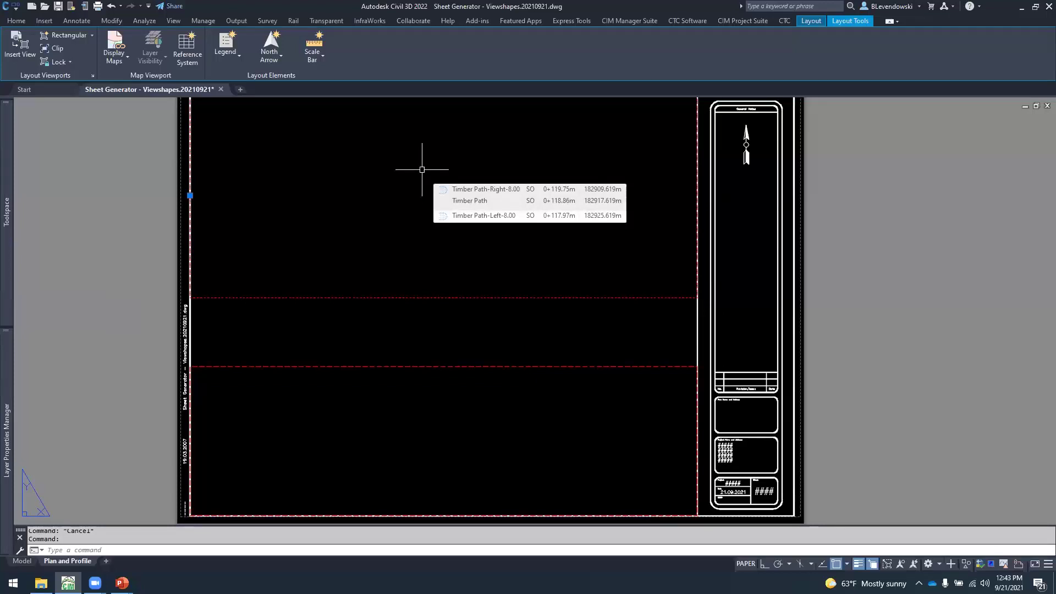
{"action": "key", "text": "Escape"}
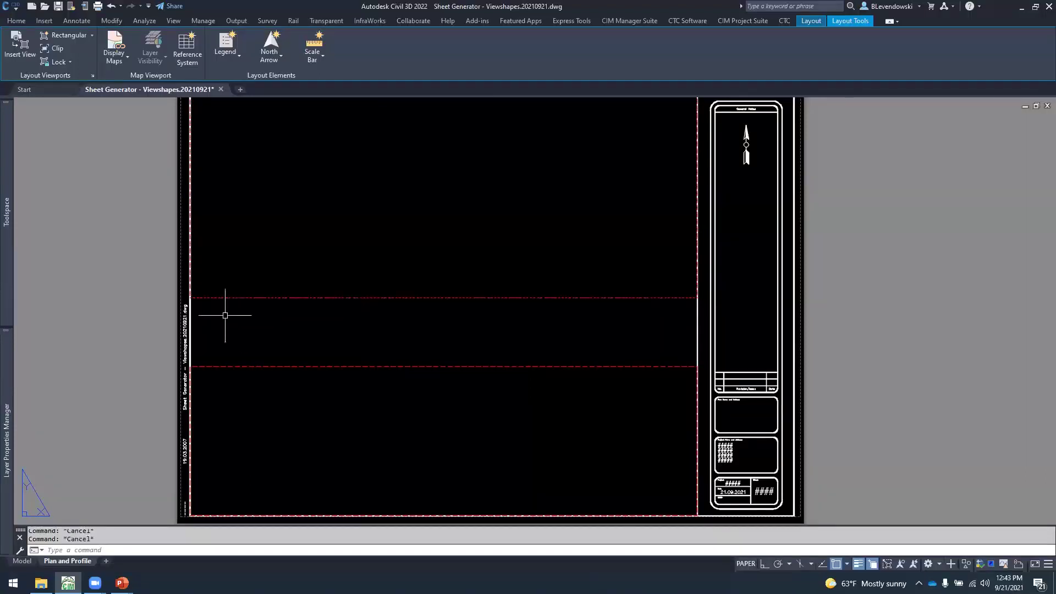
Inspect the gap between the two layout viewports and the extents of the lower profile viewport
{"action": "left_click", "coordinate": [225, 315]}
{"action": "left_click", "coordinate": [672, 360]}
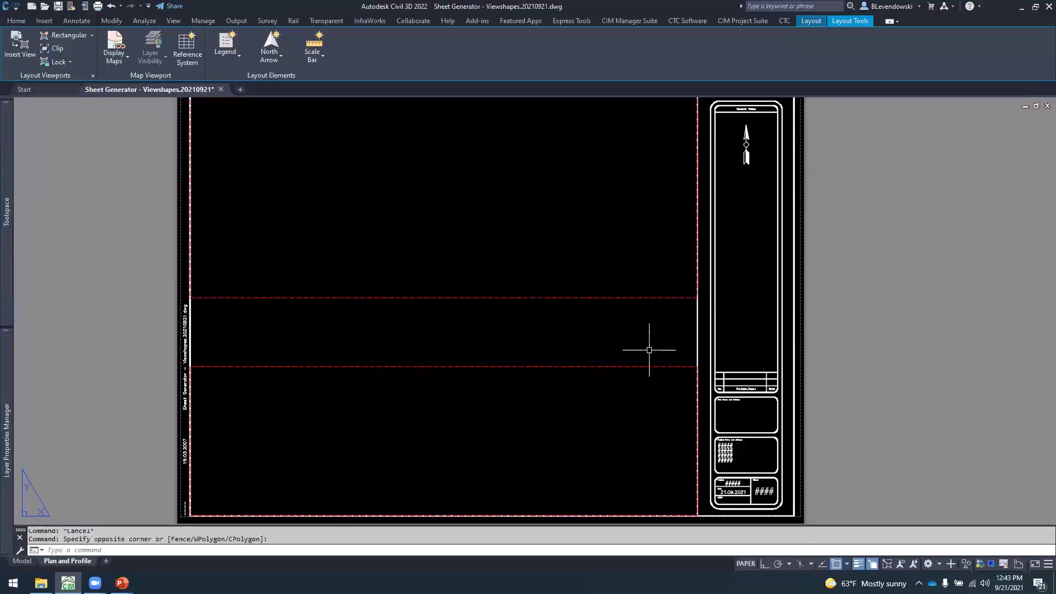
{"action": "key", "text": "Escape"}
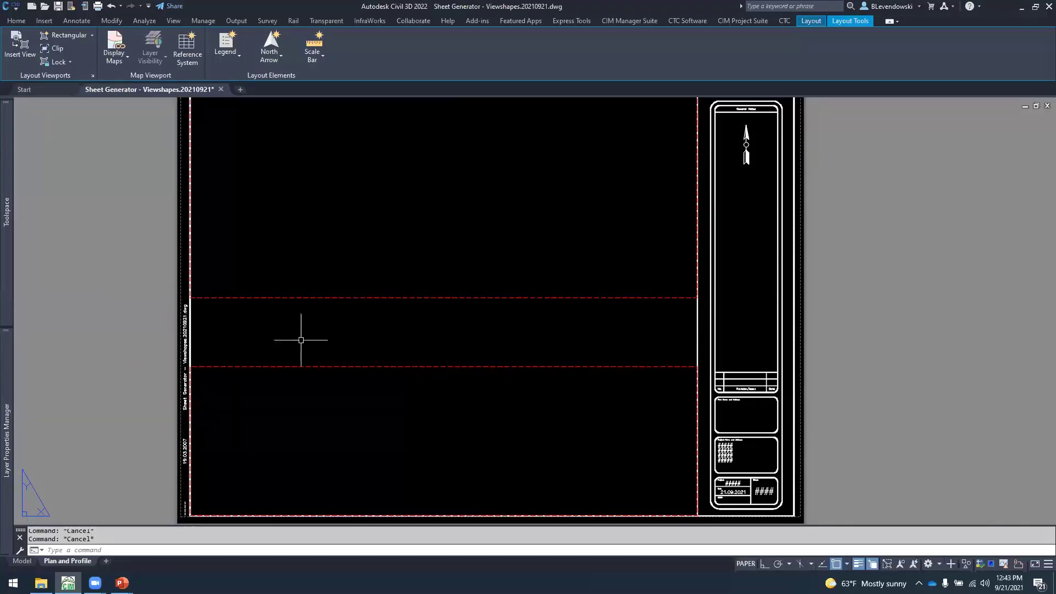
{"action": "left_click", "coordinate": [506, 361]}
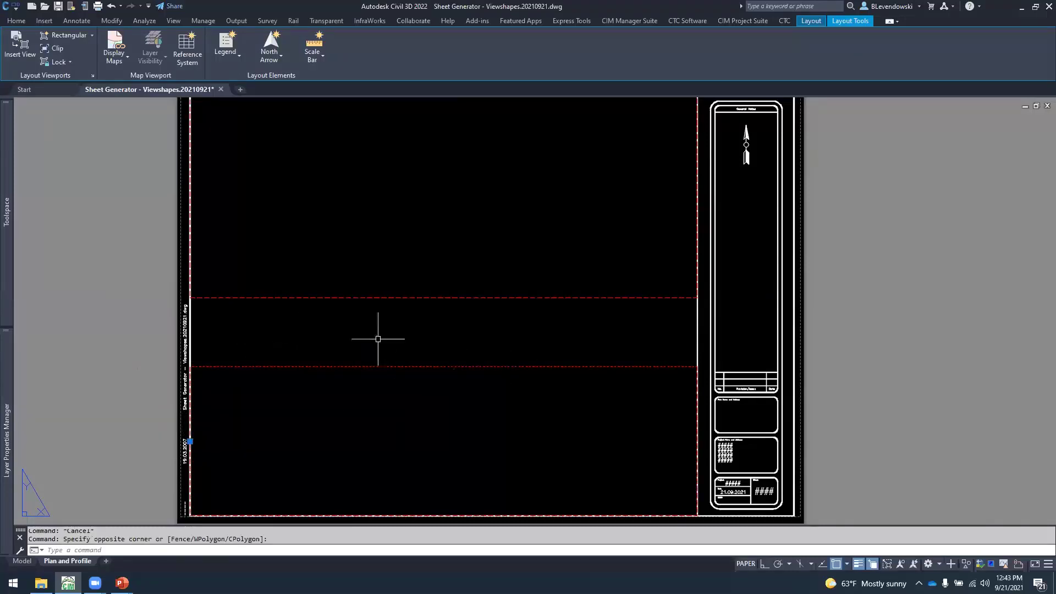
{"action": "key", "text": "Escape"}
{"action": "key", "text": "Escape"}
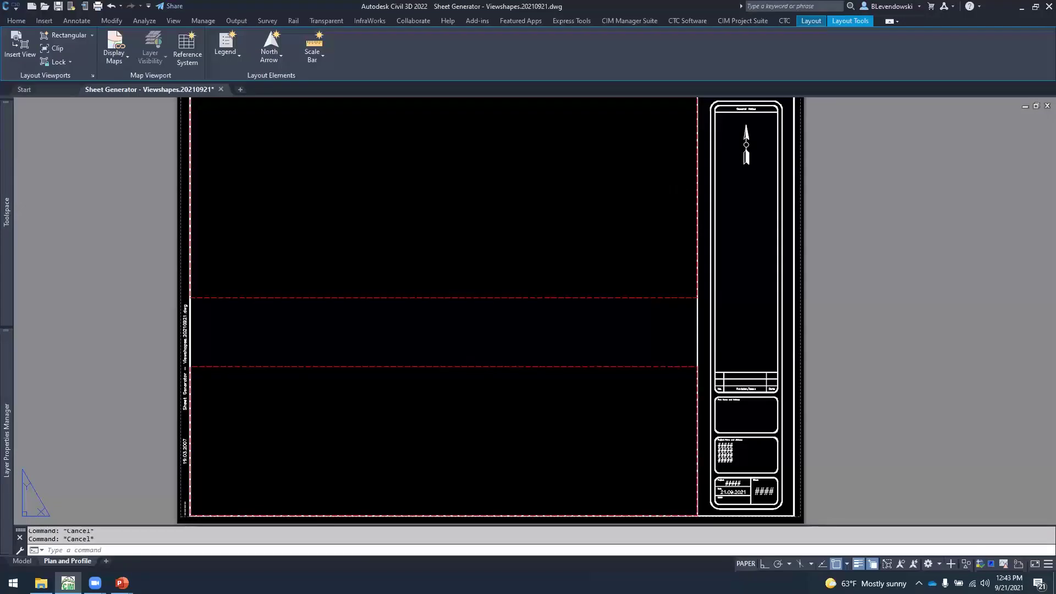
Return to model space with nothing selected
{"action": "left_click", "coordinate": [22, 560]}
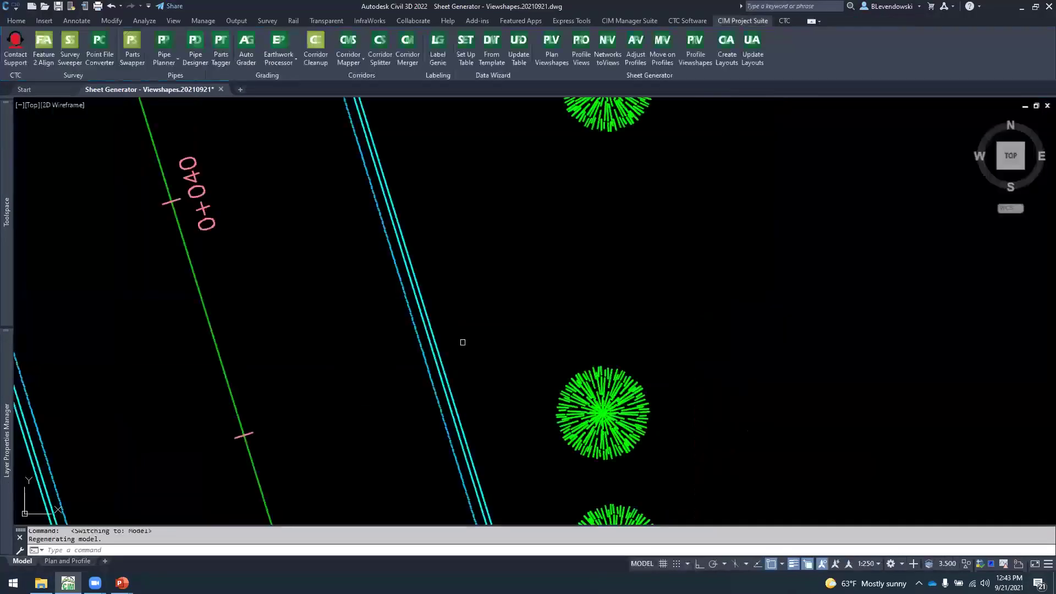
{"action": "key", "text": "Escape"}
{"action": "key", "text": "Escape"}
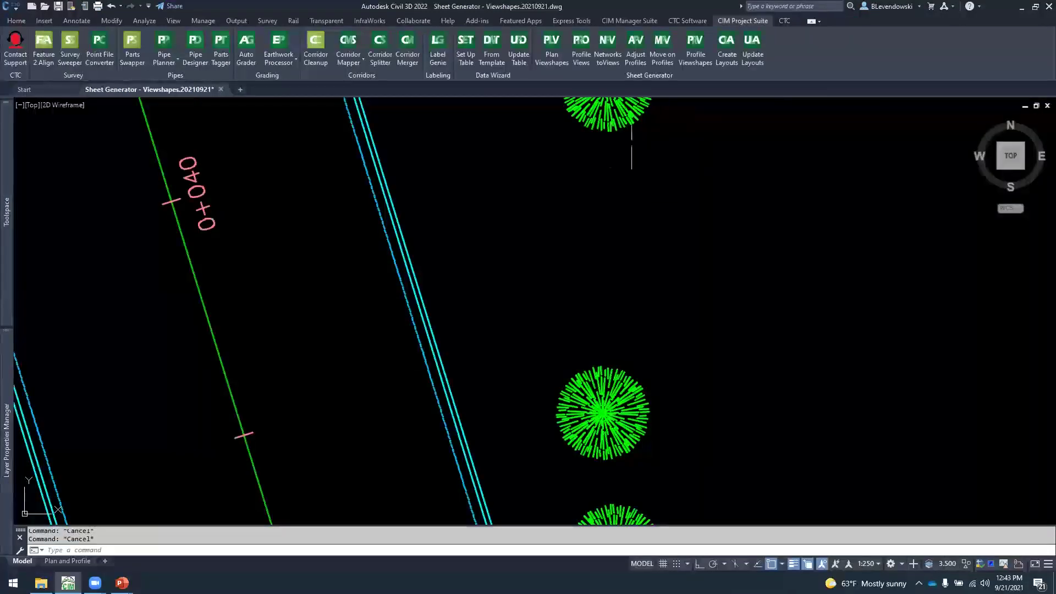
Start new plan view shapes for Timber Path with centered print area blocks, using _PLAN PRINT BLOCK on layer G-VSHP-PLAN-PRNT-AREA
{"action": "left_click", "coordinate": [551, 46]}
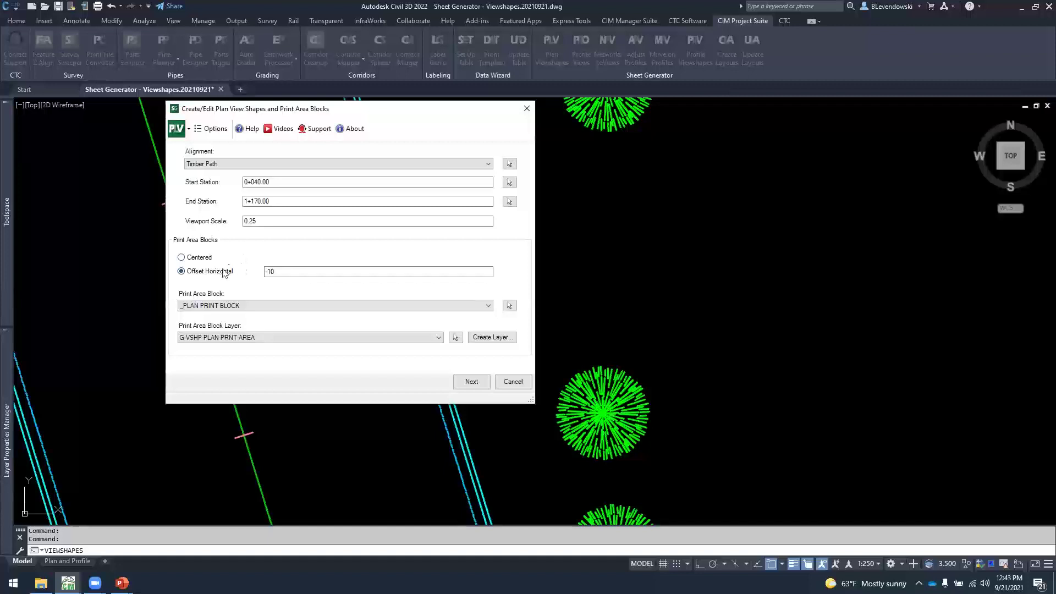
{"action": "left_click", "coordinate": [199, 259]}
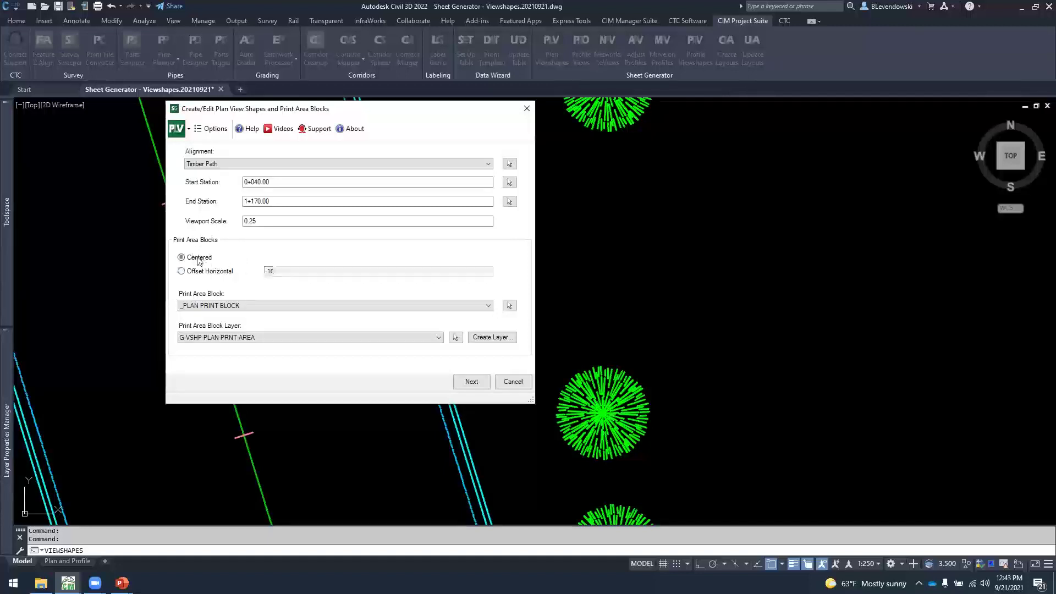
{"action": "left_click", "coordinate": [199, 272]}
{"action": "left_click", "coordinate": [200, 259]}
{"action": "left_click", "coordinate": [230, 306]}
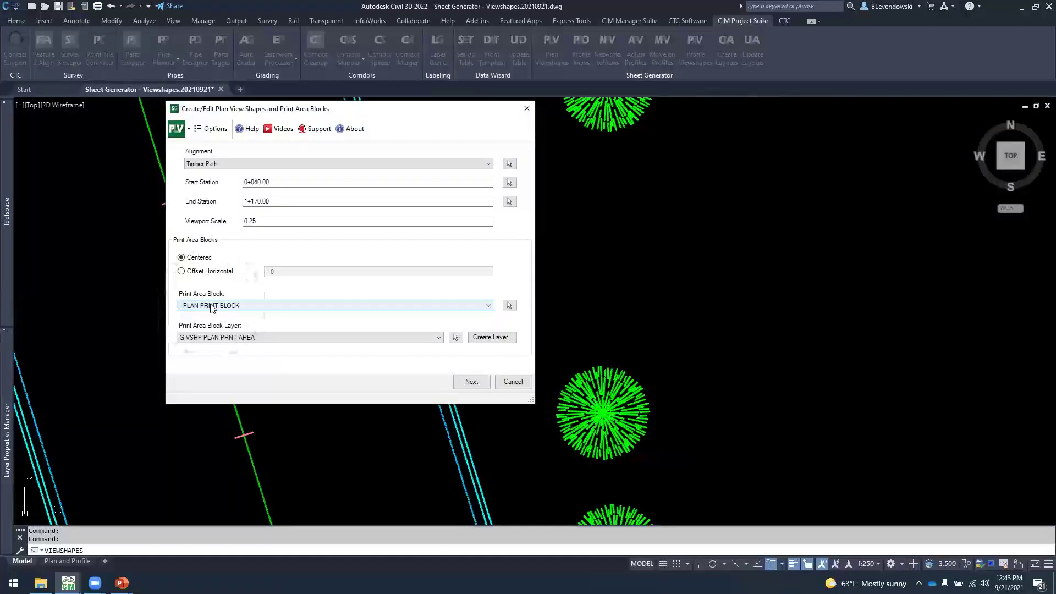
{"action": "left_click", "coordinate": [200, 340]}
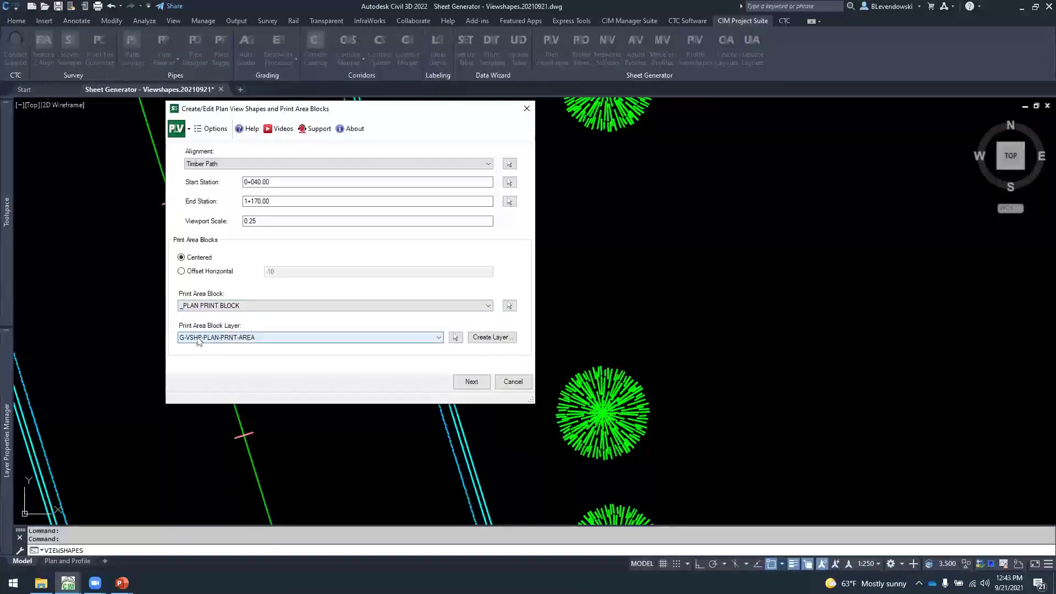
Set the distance between matchlines to 150, with stations rounded to the nearest 10
{"action": "left_click", "coordinate": [471, 381]}
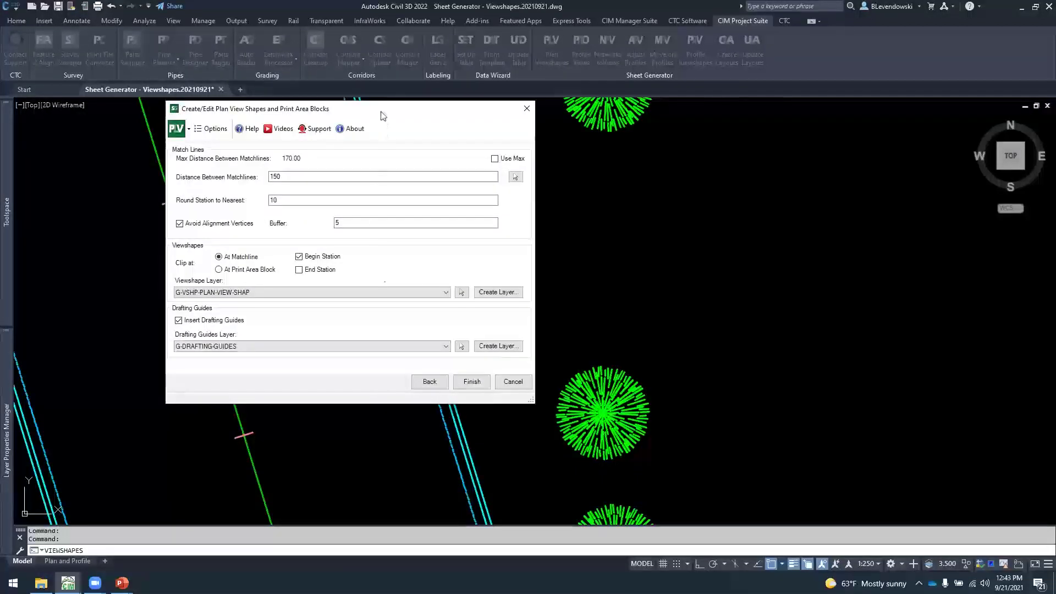
{"action": "left_click_drag", "start_coordinate": [391, 116], "coordinate": [632, 122]}
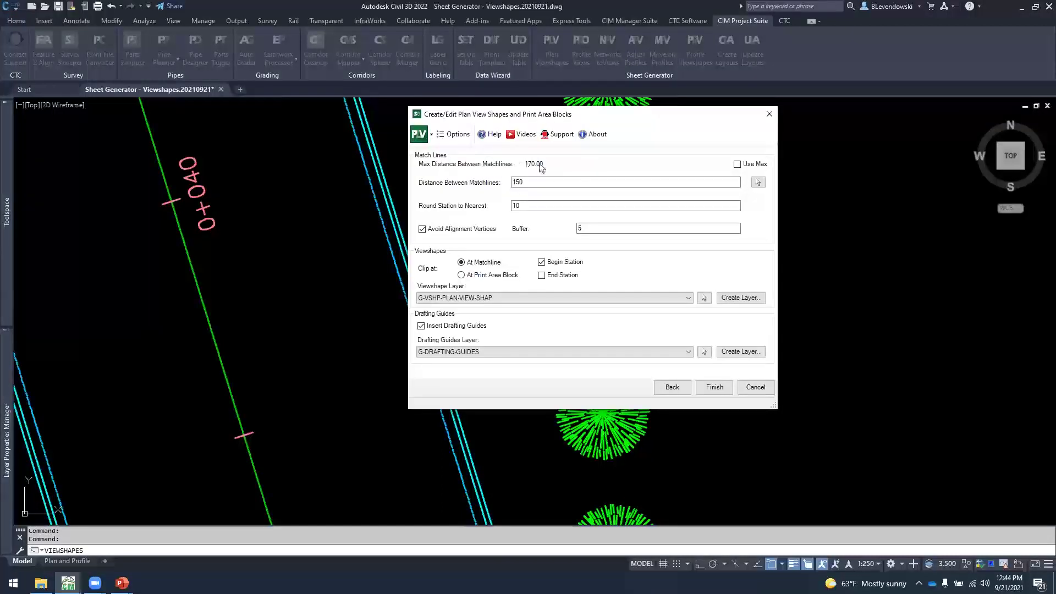
{"action": "left_click", "coordinate": [527, 184]}
{"action": "left_click_drag", "start_coordinate": [537, 183], "coordinate": [490, 189]}
{"action": "type", "text": "150"}
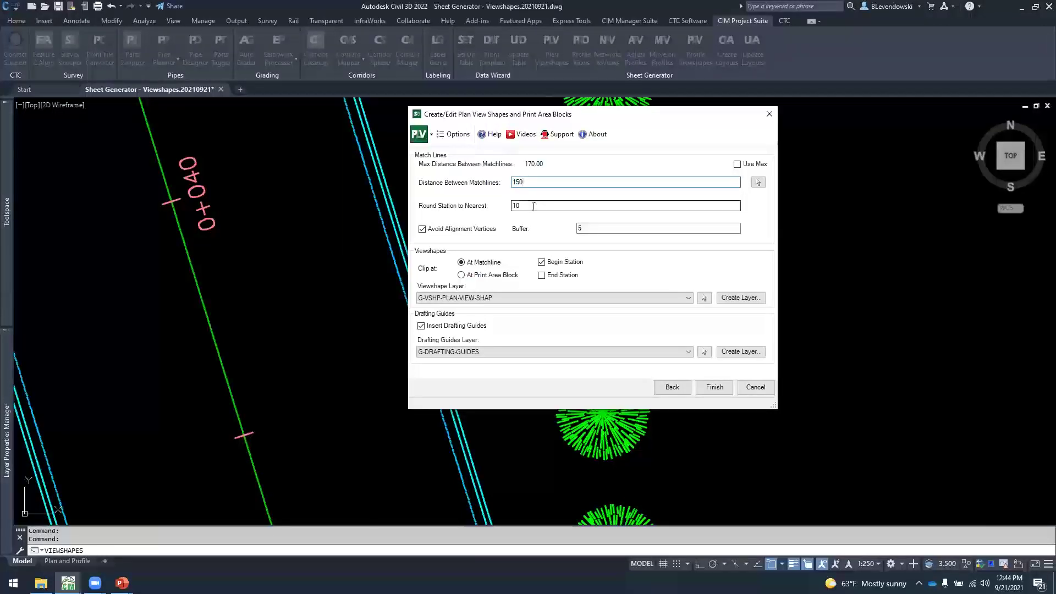
{"action": "left_click_drag", "start_coordinate": [536, 206], "coordinate": [478, 206]}
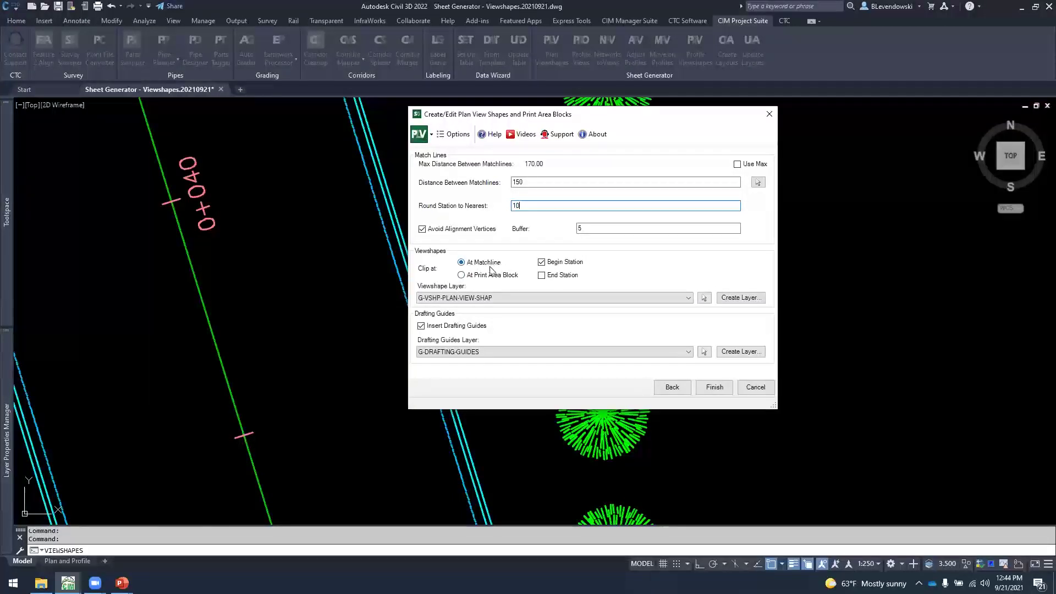
Clip the view shapes at the matchline and generate the plan view shapes, print area blocks and drafting guides
{"action": "left_click", "coordinate": [461, 261]}
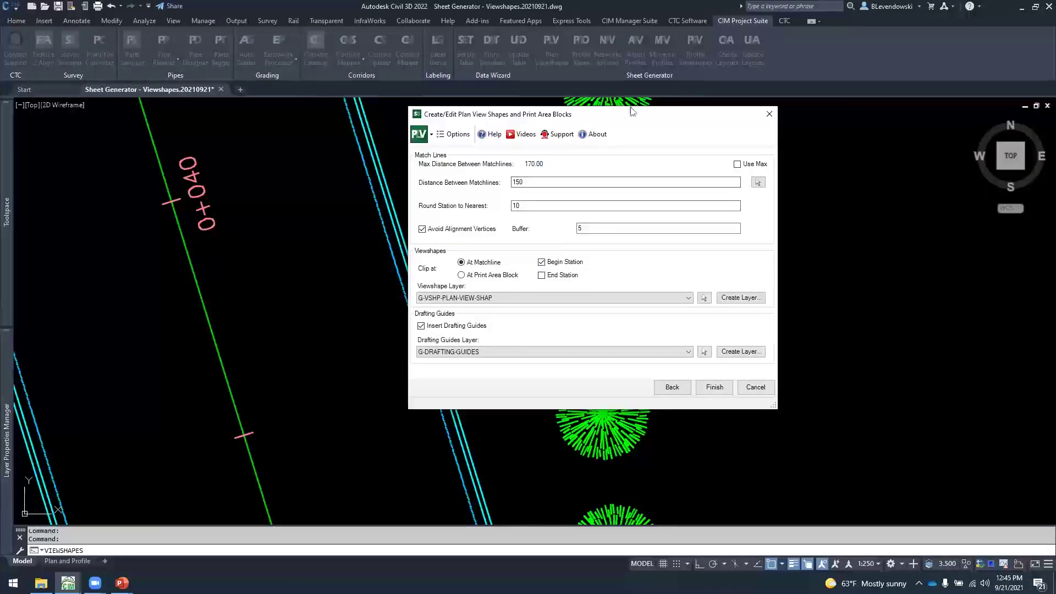
{"action": "left_click_drag", "start_coordinate": [632, 112], "coordinate": [732, 55]}
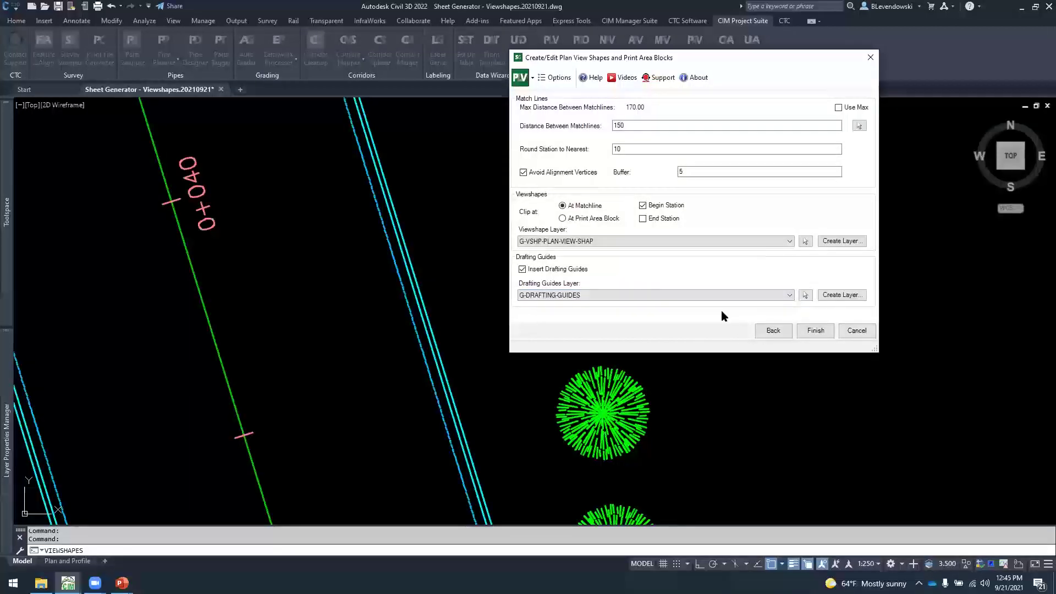
{"action": "left_click", "coordinate": [815, 331]}
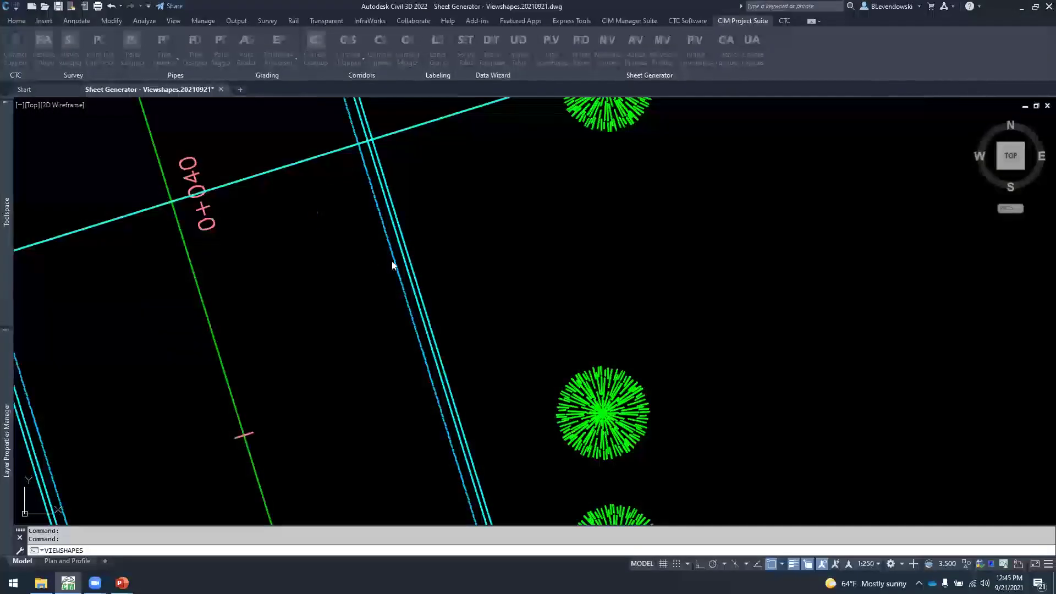
Examine the generated view shapes and overlapping print area blocks along the first bend and the straight stretch
{"action": "scroll", "coordinate": [395, 220], "scroll_direction": "down", "scroll_amount": 5}
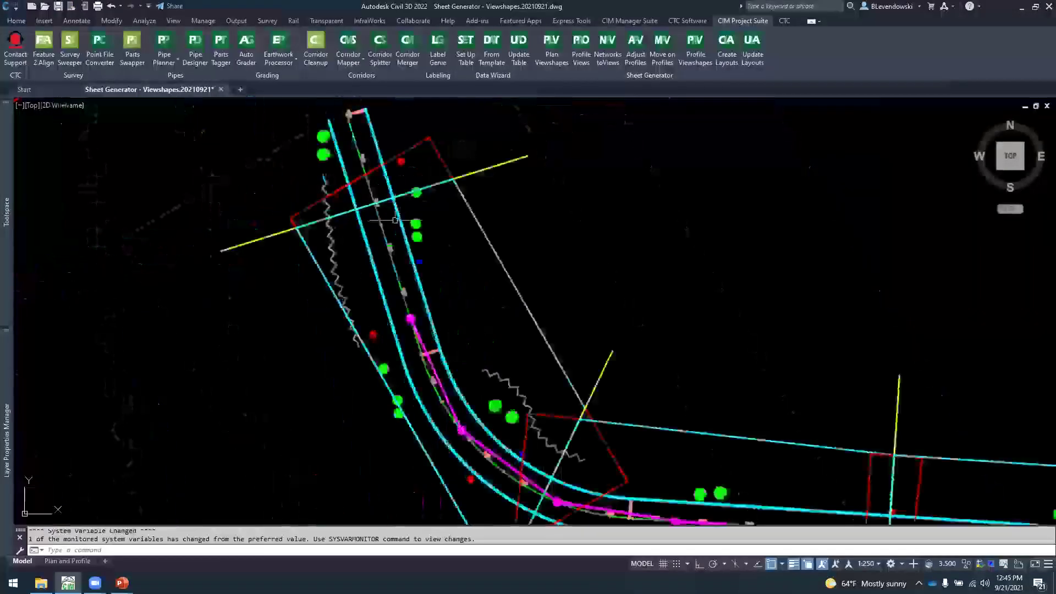
{"action": "scroll", "coordinate": [395, 220], "scroll_direction": "down", "scroll_amount": 2}
{"action": "middle_click_drag", "start_coordinate": [395, 220], "coordinate": [299, 194]}
{"action": "scroll", "coordinate": [530, 344], "scroll_direction": "up", "scroll_amount": 2}
{"action": "left_click", "coordinate": [525, 281]}
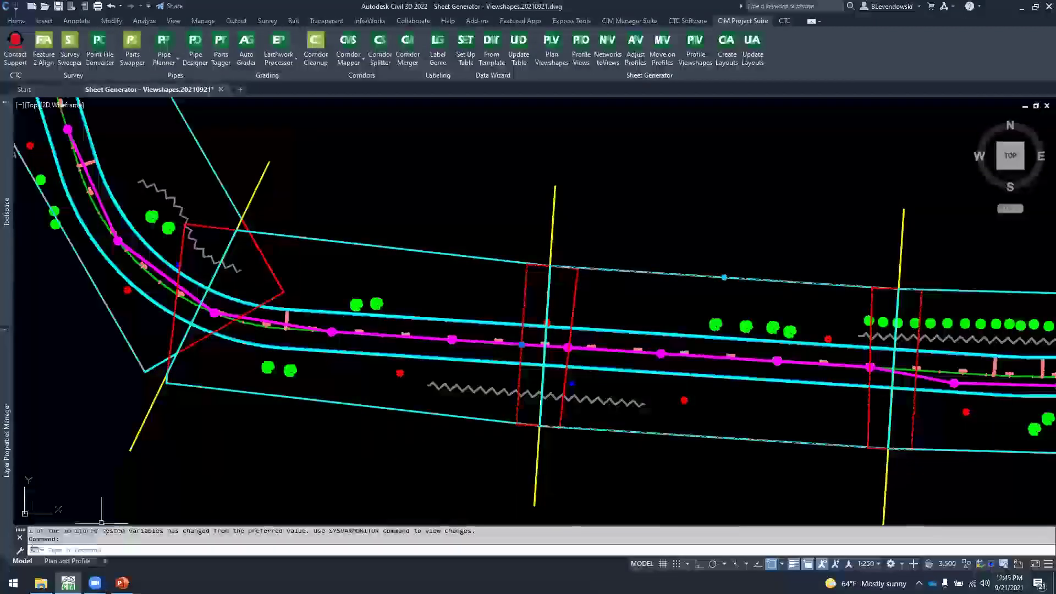
{"action": "mouse_move", "coordinate": [581, 300]}
{"action": "middle_mouse_down"}
{"action": "mouse_move", "coordinate": [399, 259]}
{"action": "mouse_move", "coordinate": [368, 236]}
{"action": "middle_mouse_up"}
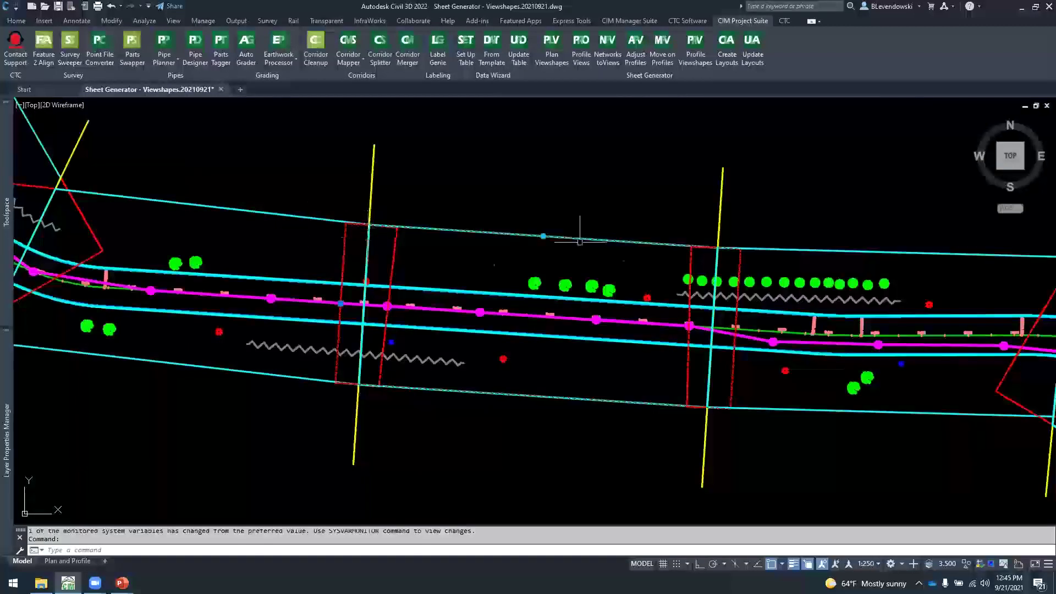
{"action": "mouse_move", "coordinate": [219, 238]}
{"action": "middle_mouse_down"}
{"action": "mouse_move", "coordinate": [467, 316]}
{"action": "mouse_move", "coordinate": [520, 304]}
{"action": "middle_mouse_up"}
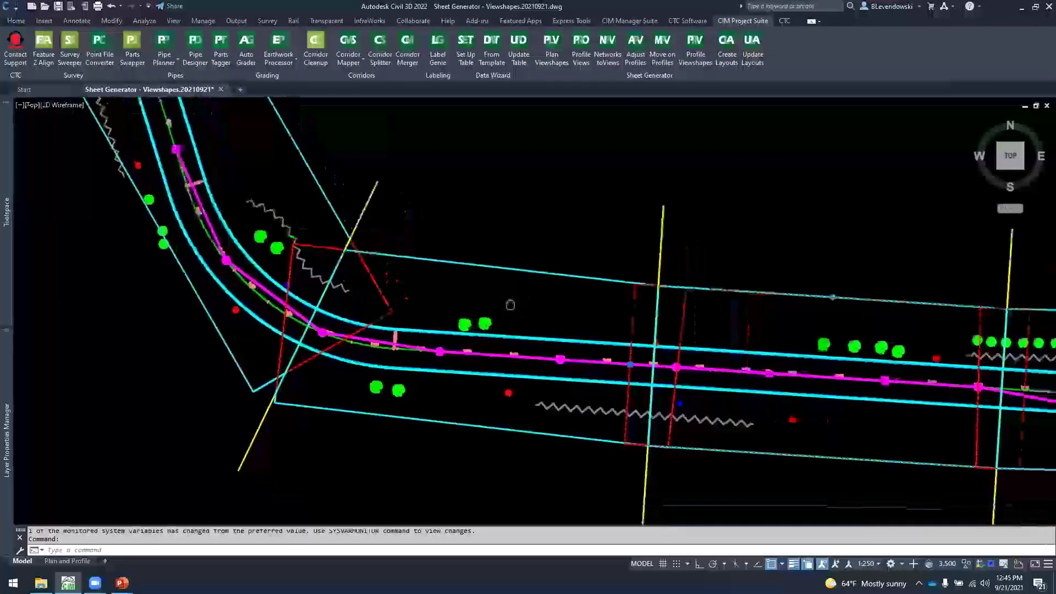
Inspect the matchline drafting guides at both ends of the second sheet and the view shape between them, leaving nothing selected
{"action": "left_click", "coordinate": [393, 200]}
{"action": "key", "text": "Escape"}
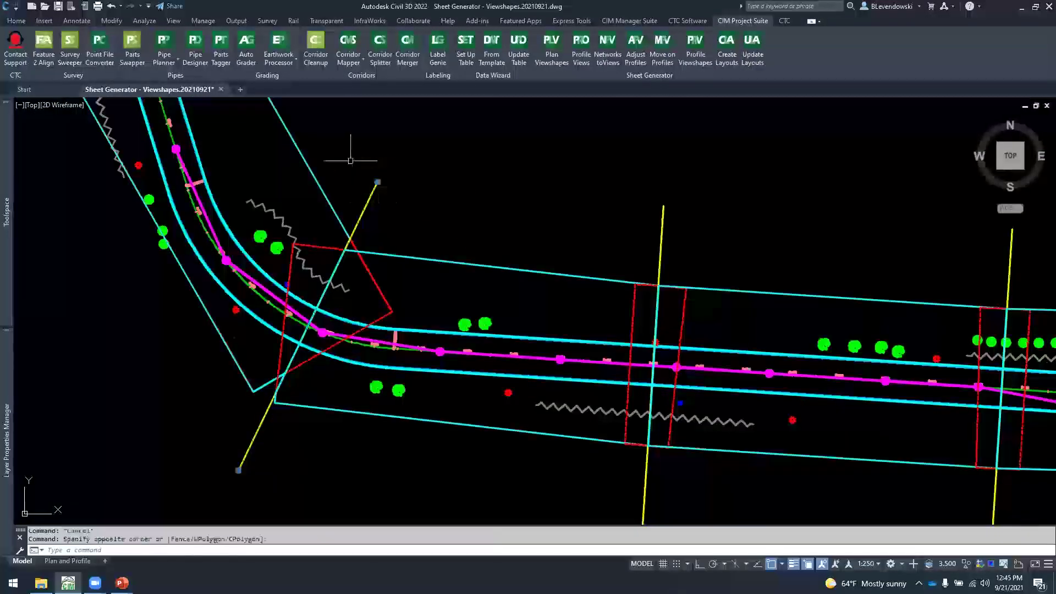
{"action": "left_click", "coordinate": [707, 234]}
{"action": "left_click", "coordinate": [627, 189]}
{"action": "middle_click_drag", "start_coordinate": [599, 238], "coordinate": [580, 214]}
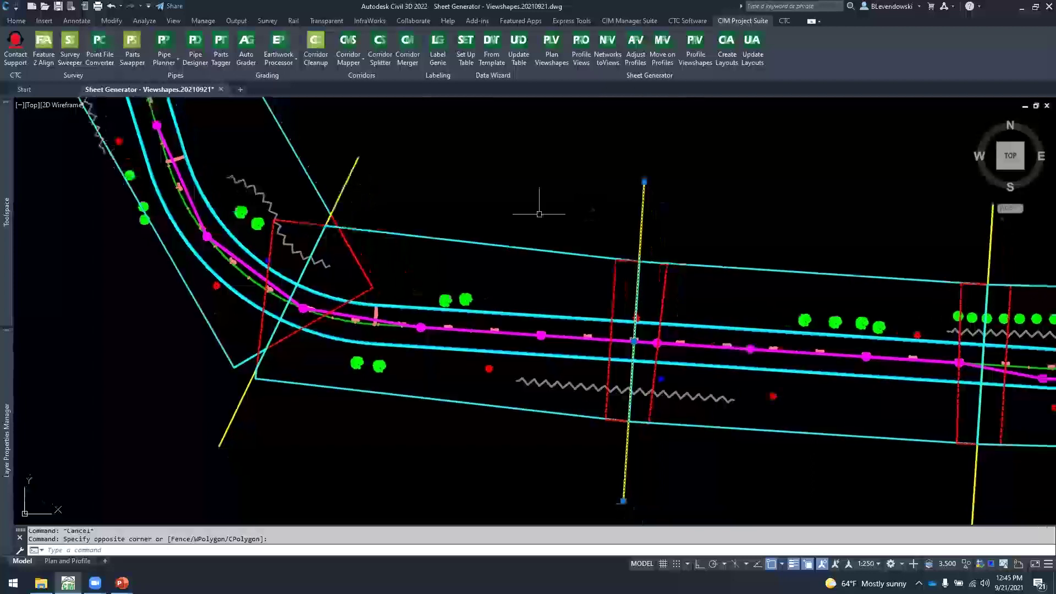
{"action": "key", "text": "Escape"}
{"action": "left_click", "coordinate": [461, 241]}
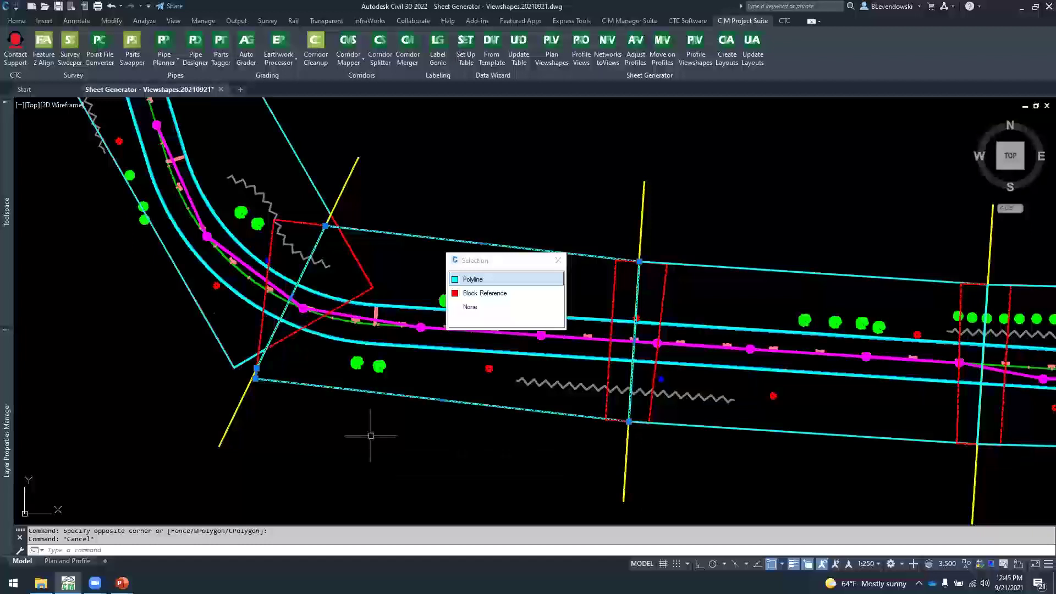
{"action": "left_click", "coordinate": [558, 260]}
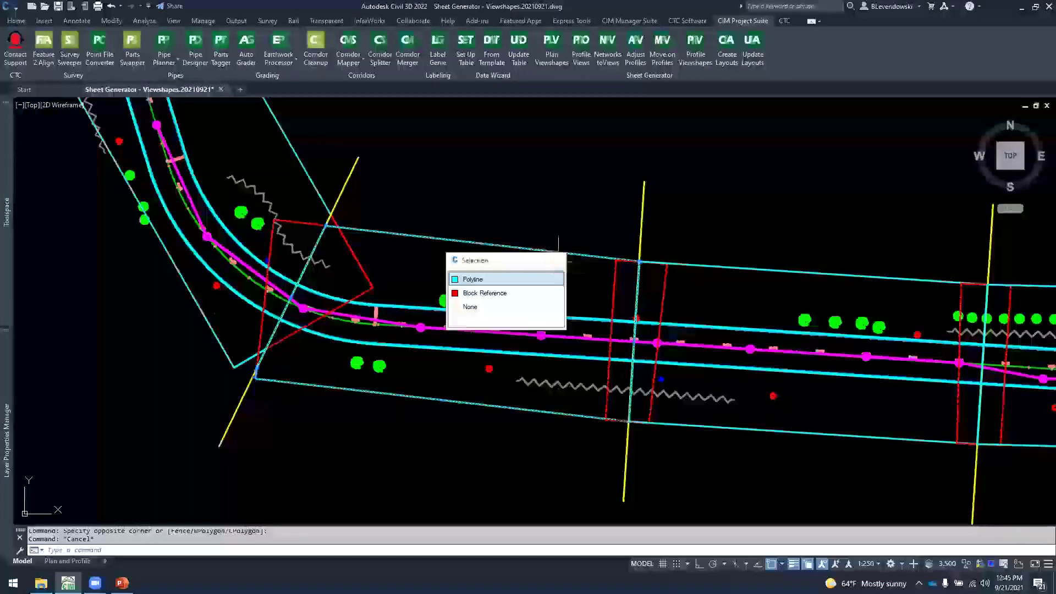
Move the view shape and print area block at the bend after the straight stretch slightly toward the outside of the curve
{"action": "mouse_move", "coordinate": [471, 170]}
{"action": "middle_mouse_down"}
{"action": "mouse_move", "coordinate": [467, 290]}
{"action": "mouse_move", "coordinate": [432, 234]}
{"action": "middle_mouse_up"}
{"action": "scroll", "coordinate": [394, 247], "scroll_direction": "down", "scroll_amount": 2}
{"action": "middle_click_drag", "start_coordinate": [581, 259], "coordinate": [313, 209]}
{"action": "middle_click_drag", "start_coordinate": [691, 221], "coordinate": [547, 206]}
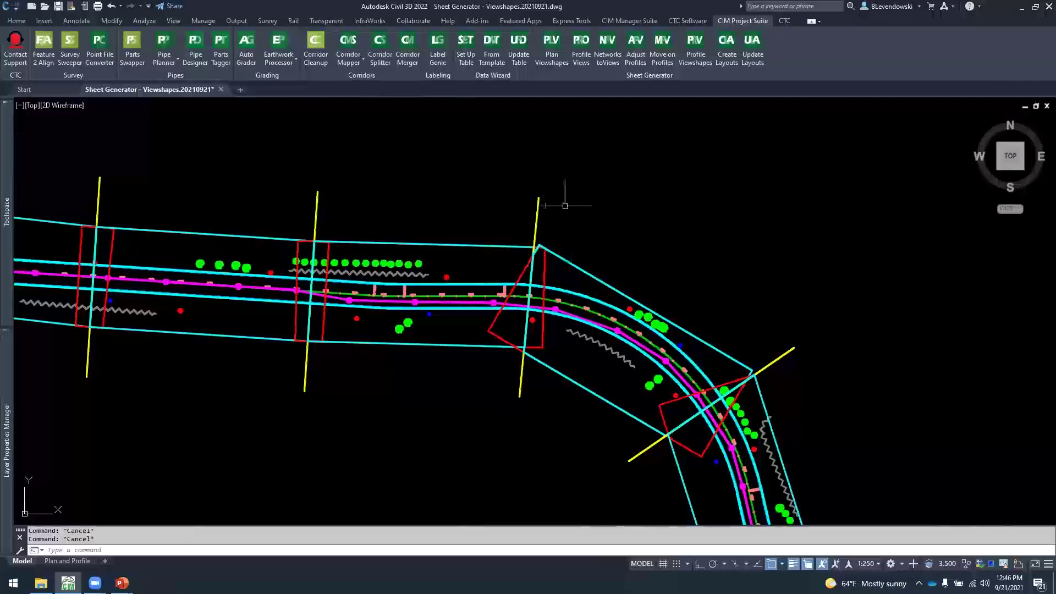
{"action": "type", "text": "m"}
{"action": "key", "text": "Return"}
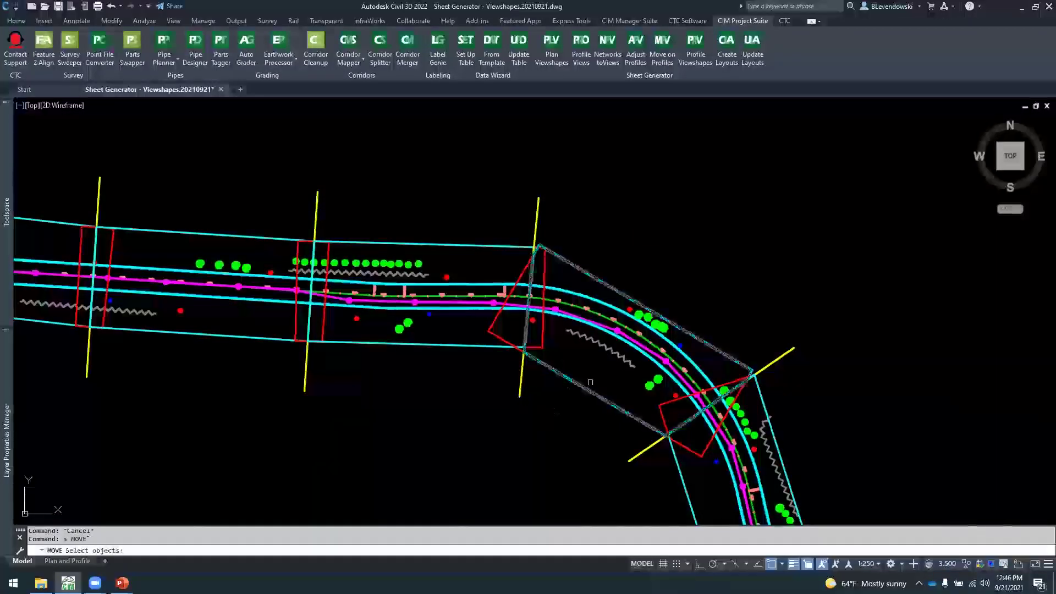
{"action": "scroll", "coordinate": [594, 355], "scroll_direction": "down", "scroll_amount": 4}
{"action": "mouse_move", "coordinate": [406, 396]}
{"action": "middle_mouse_down"}
{"action": "mouse_move", "coordinate": [303, 315]}
{"action": "mouse_move", "coordinate": [313, 351]}
{"action": "middle_mouse_up"}
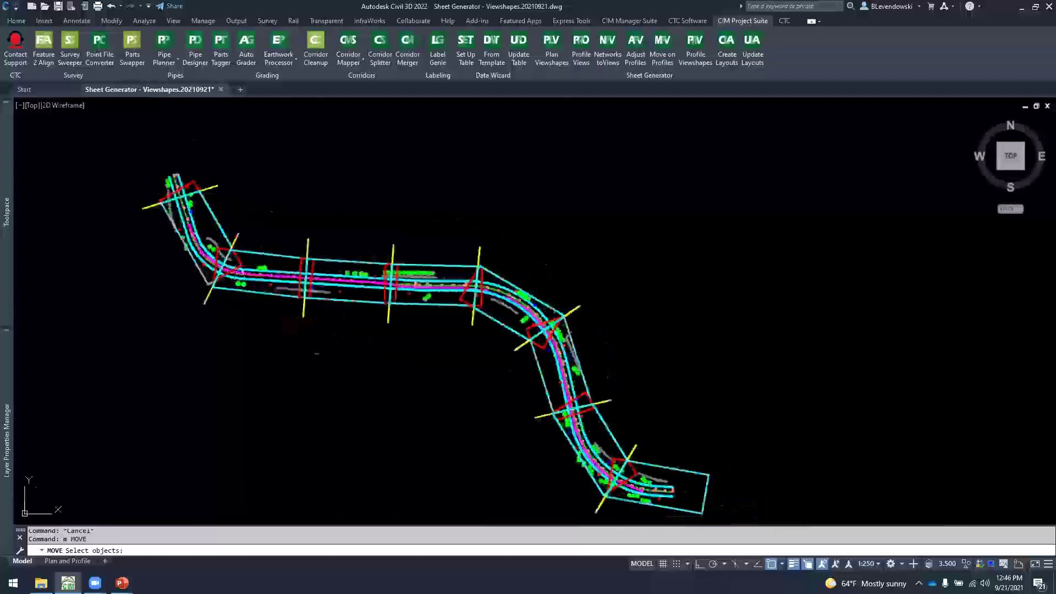
{"action": "scroll", "coordinate": [499, 311], "scroll_direction": "up", "scroll_amount": 4}
{"action": "left_click", "coordinate": [488, 322]}
{"action": "left_click", "coordinate": [449, 364]}
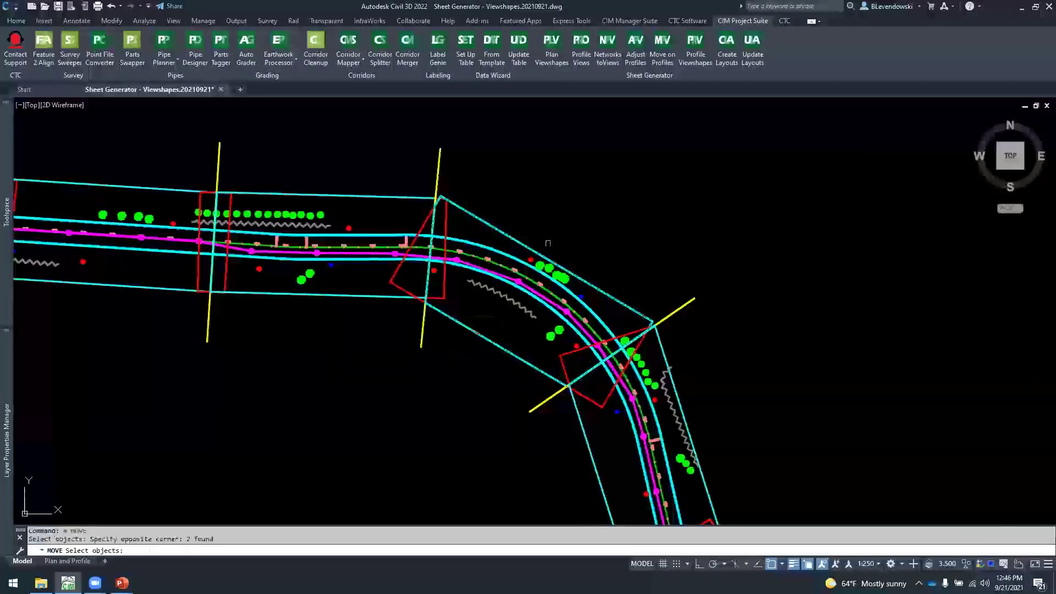
{"action": "scroll", "coordinate": [559, 224], "scroll_direction": "up", "scroll_amount": 2}
{"action": "key", "text": "Return"}
{"action": "left_click", "coordinate": [554, 211]}
{"action": "left_click", "coordinate": [566, 196]}
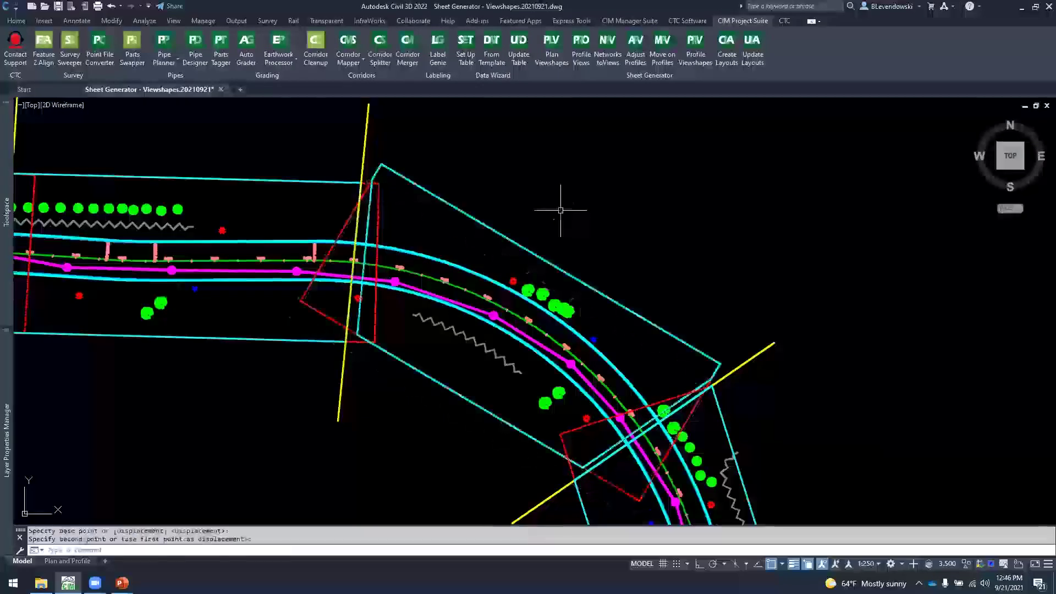
Stretch the moved view shape's upper corner at its starting end back onto the matchline guide, then clear the selection
{"action": "scroll", "coordinate": [384, 211], "scroll_direction": "up", "scroll_amount": 3}
{"action": "key", "text": "Escape"}
{"action": "left_click", "coordinate": [331, 222]}
{"action": "left_click", "coordinate": [387, 130]}
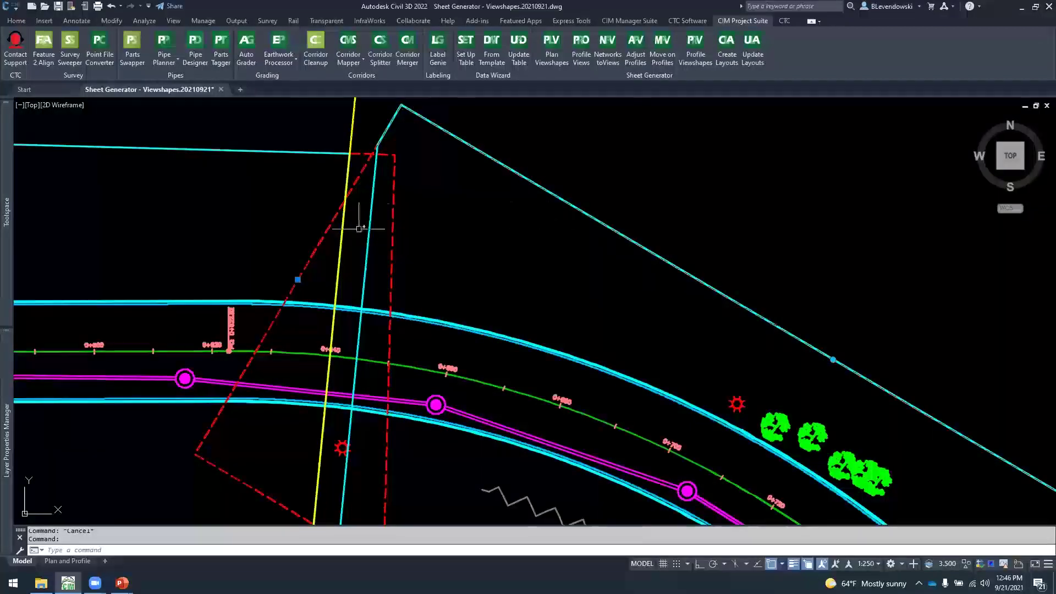
{"action": "left_click", "coordinate": [380, 150]}
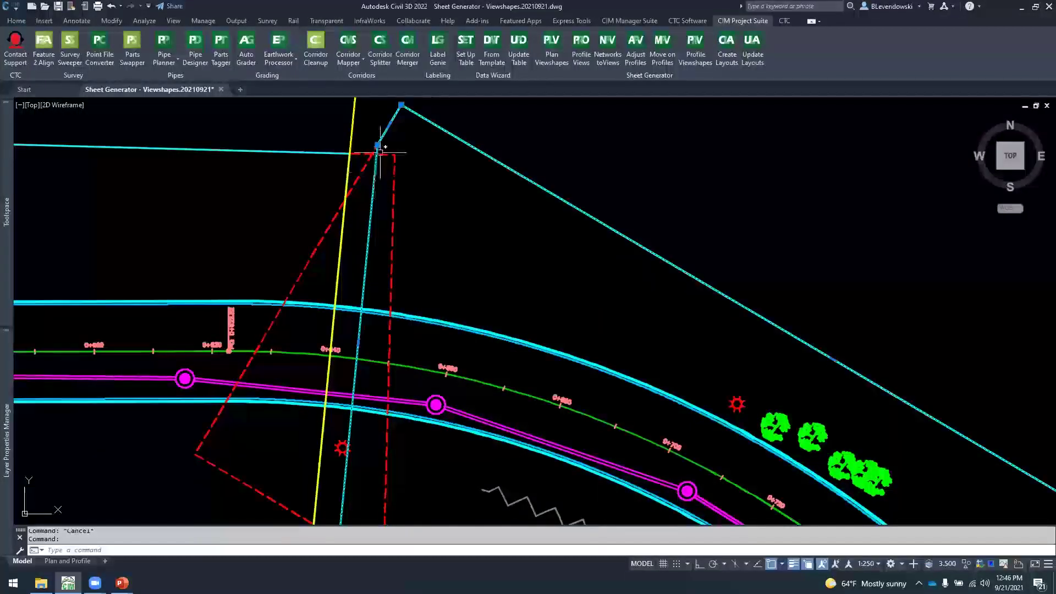
{"action": "left_click", "coordinate": [377, 145]}
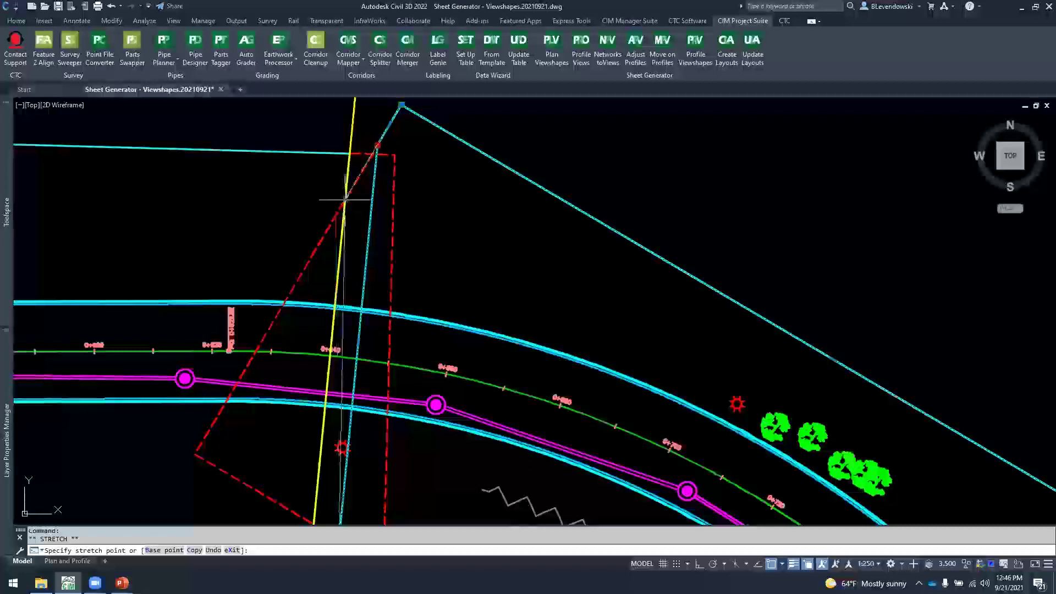
{"action": "scroll", "coordinate": [442, 131], "scroll_direction": "down", "scroll_amount": 3}
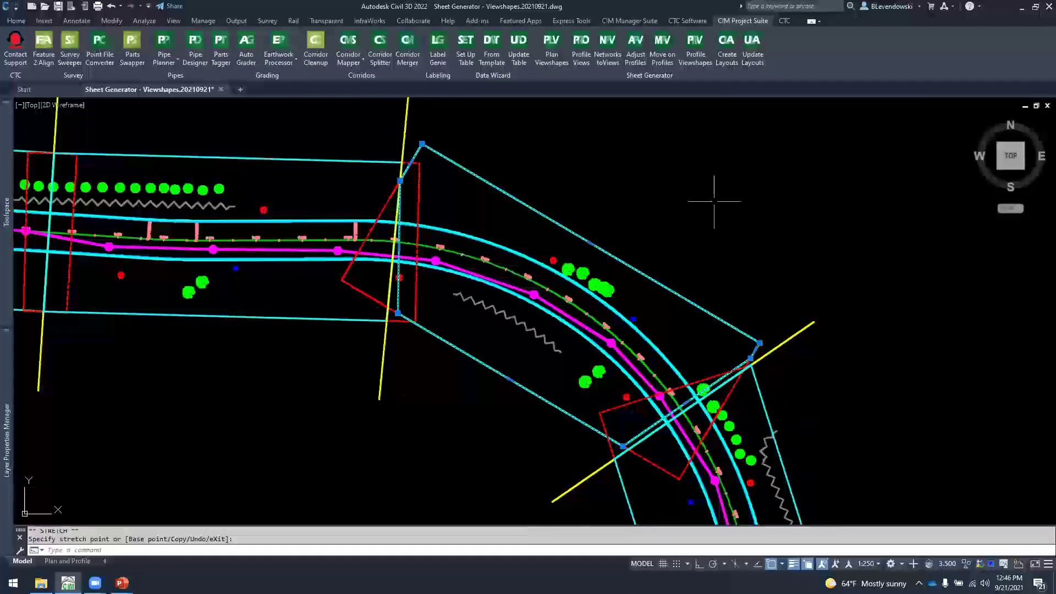
{"action": "scroll", "coordinate": [586, 352], "scroll_direction": "down", "scroll_amount": 5}
{"action": "key", "text": "Escape"}
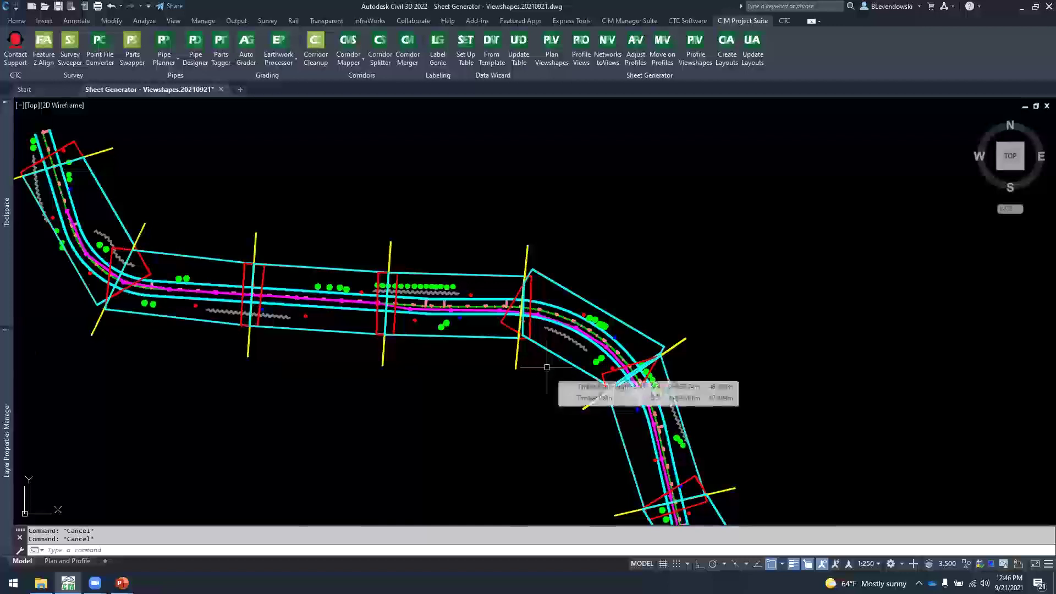
Restart the plan view shapes setup for Timber Path with a viewport scale of 0.20 and 120 between matchlines
{"action": "middle_click_drag", "start_coordinate": [412, 405], "coordinate": [511, 405]}
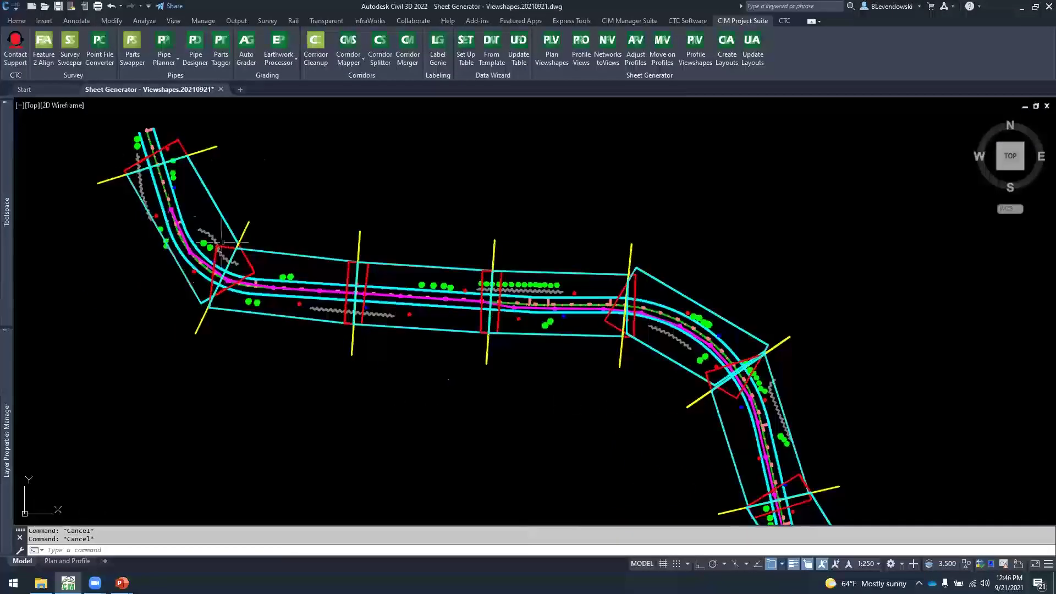
{"action": "left_click", "coordinate": [552, 45]}
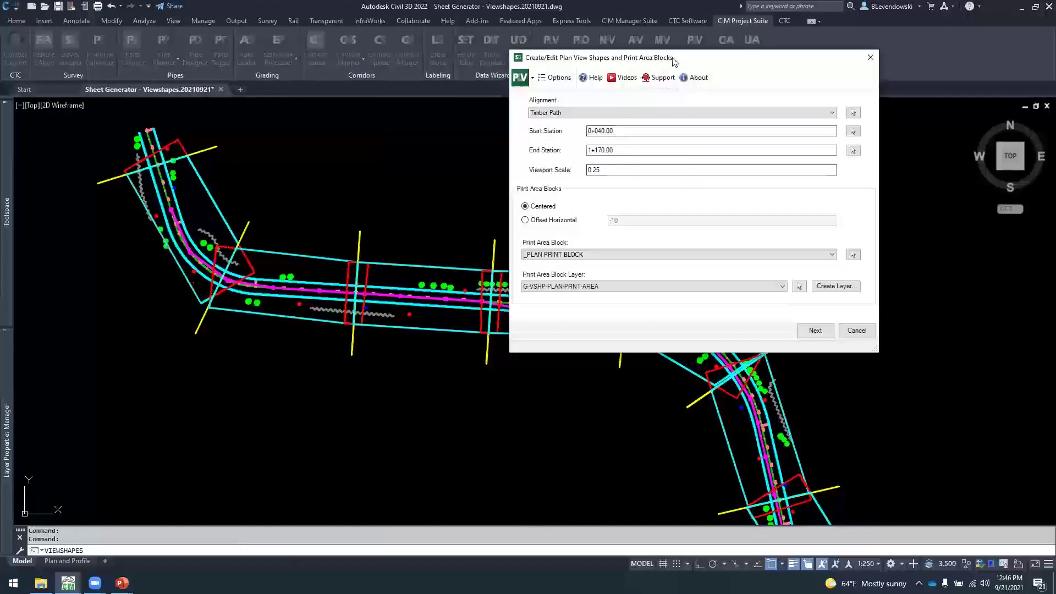
{"action": "left_click", "coordinate": [560, 165]}
{"action": "key", "text": "BackSpace"}
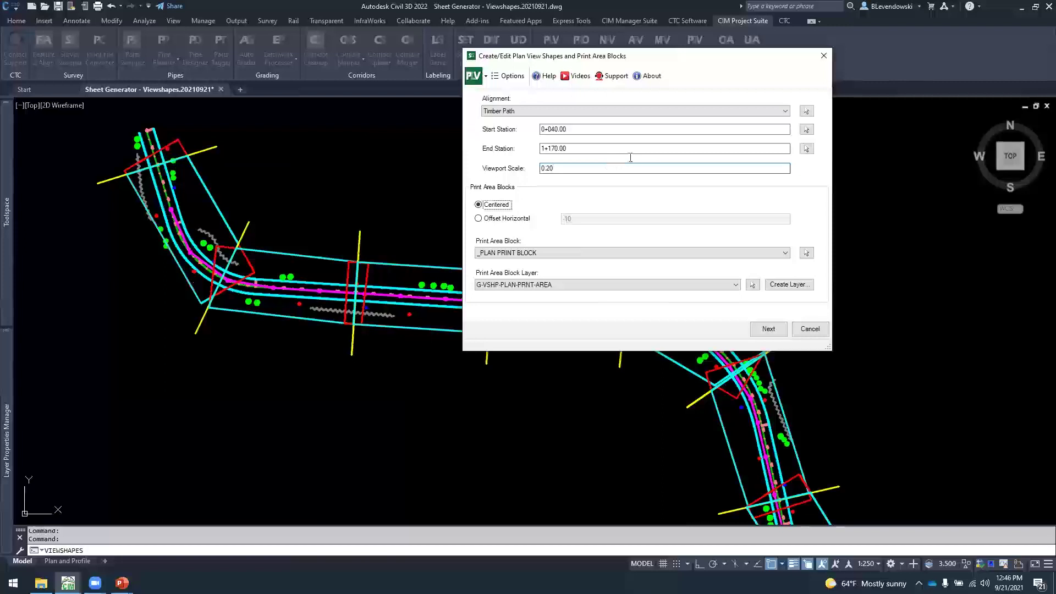
{"action": "left_click", "coordinate": [778, 333]}
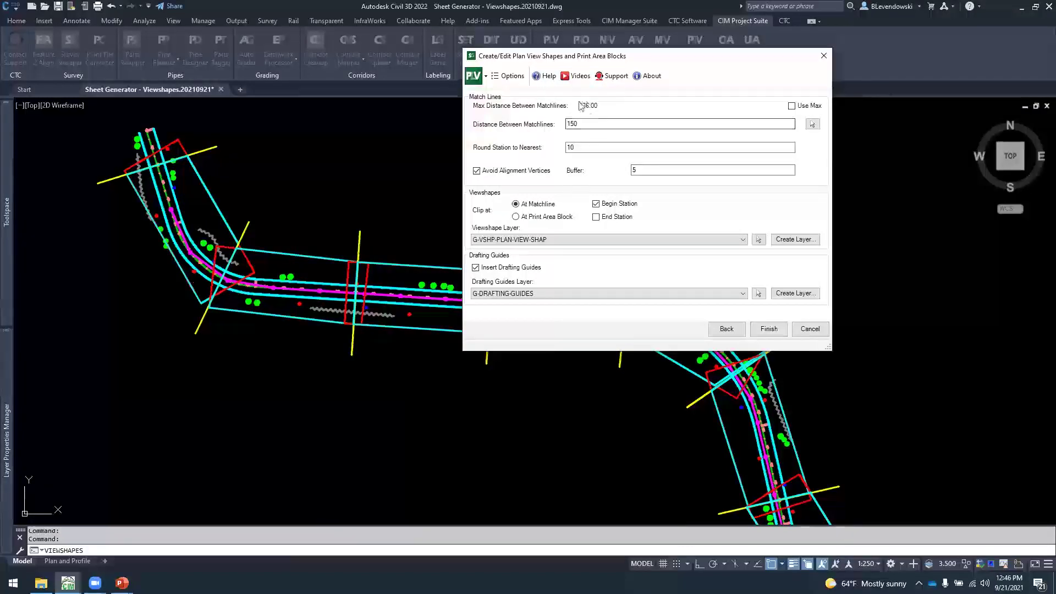
{"action": "left_click", "coordinate": [583, 124]}
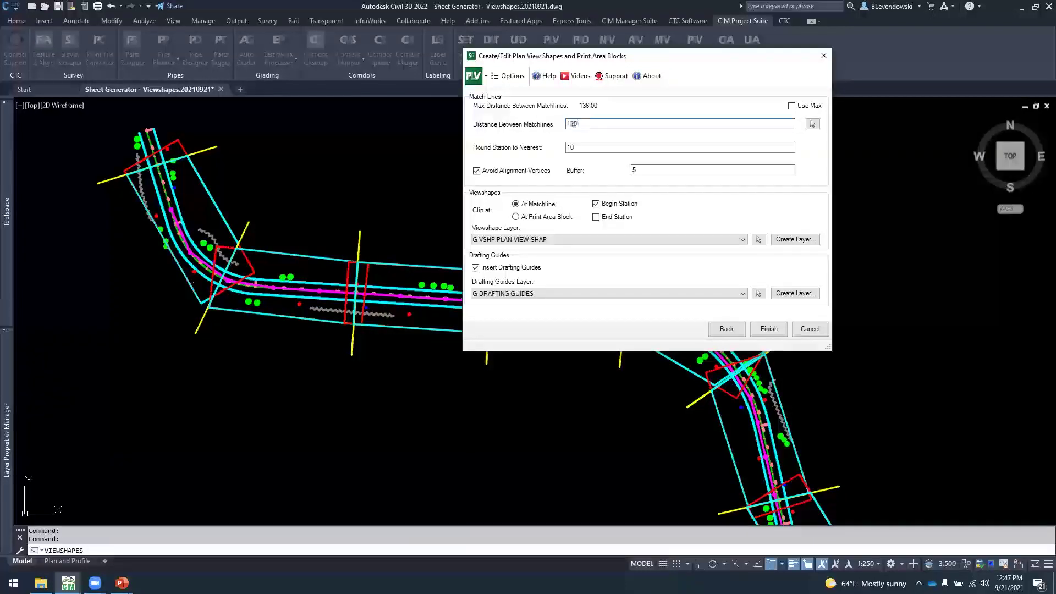
{"action": "key", "text": "Tab"}
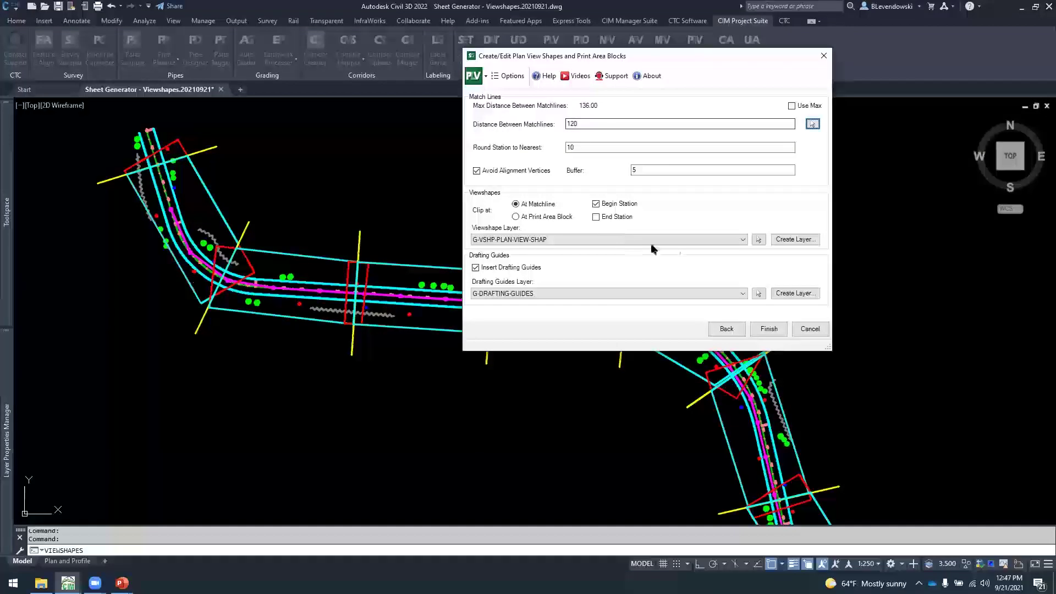
Generate the Timber Path plan view shapes and print area blocks with the configured 120 spacing between matchlines
{"action": "left_click", "coordinate": [769, 329]}
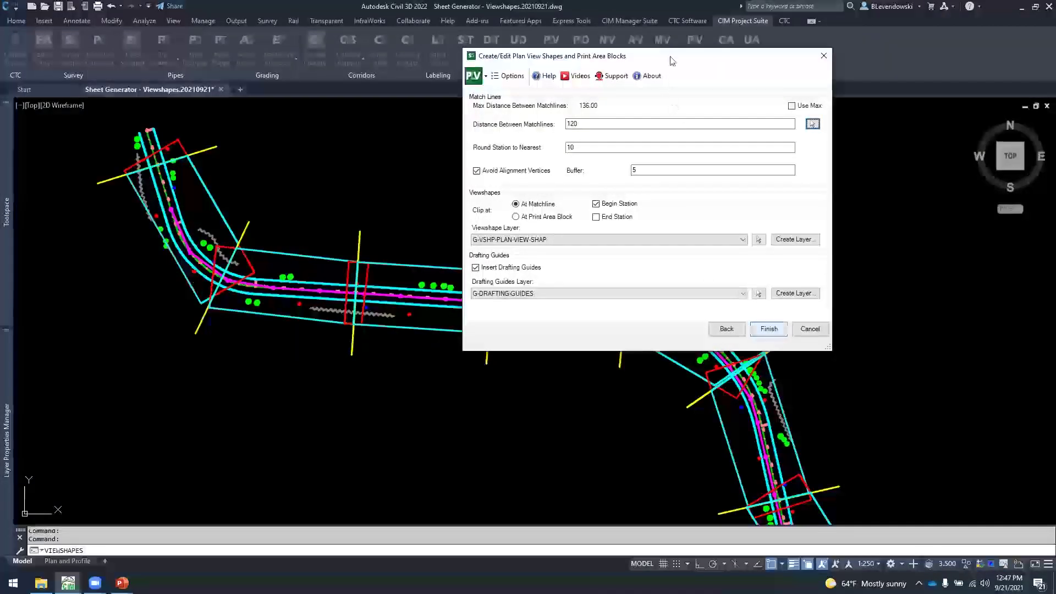
{"action": "left_click_drag", "start_coordinate": [672, 60], "coordinate": [754, 26]}
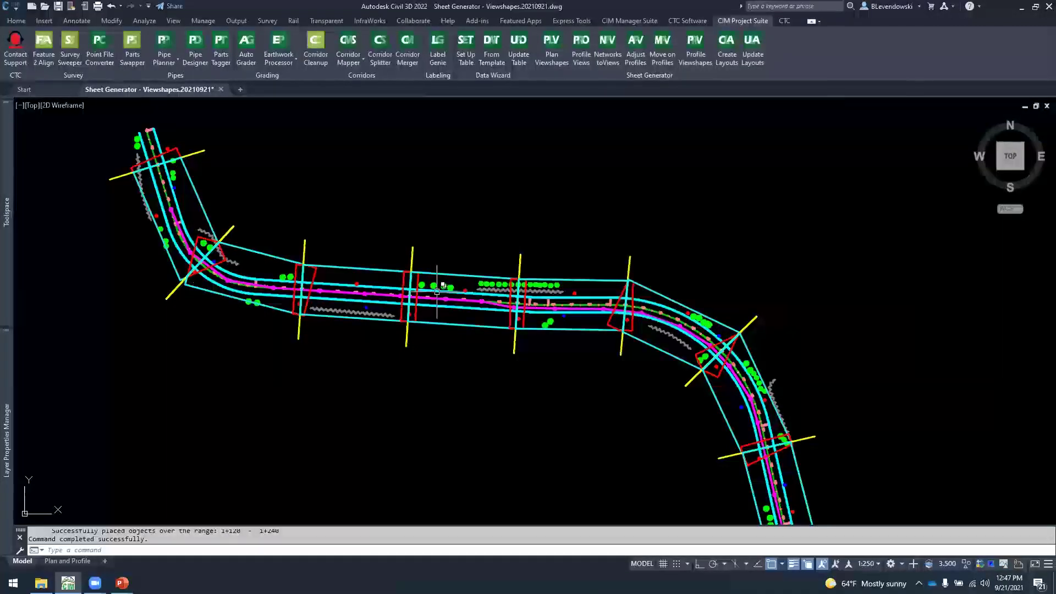
Regenerate the Timber Path plan view shapes and print area blocks at a viewport scale of 0.25 with 120 between matchlines
{"action": "left_click", "coordinate": [552, 47]}
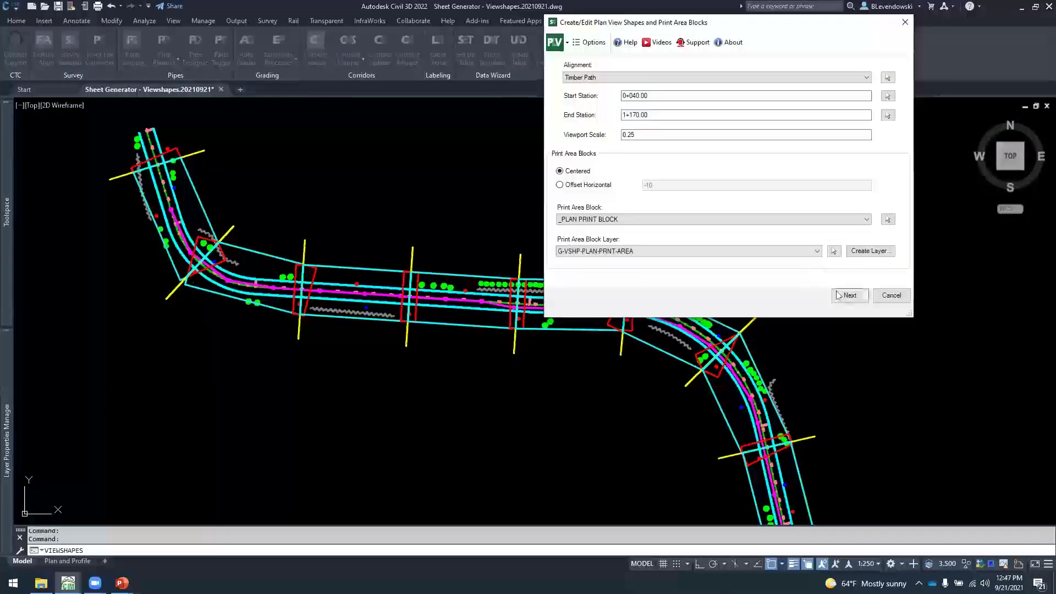
{"action": "left_click", "coordinate": [838, 295]}
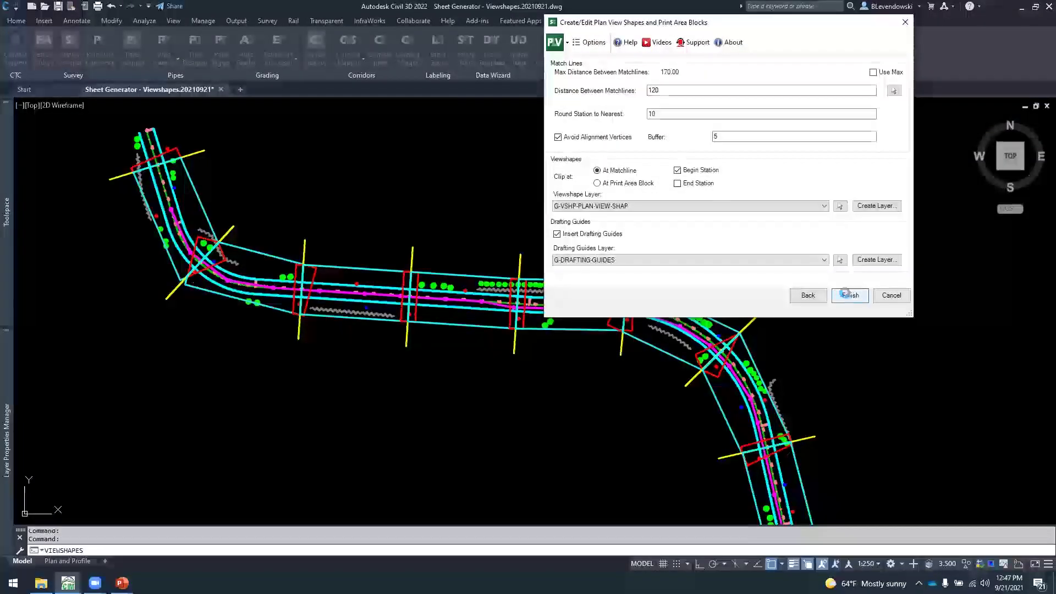
{"action": "left_click", "coordinate": [848, 295]}
{"action": "mouse_move", "coordinate": [436, 253]}
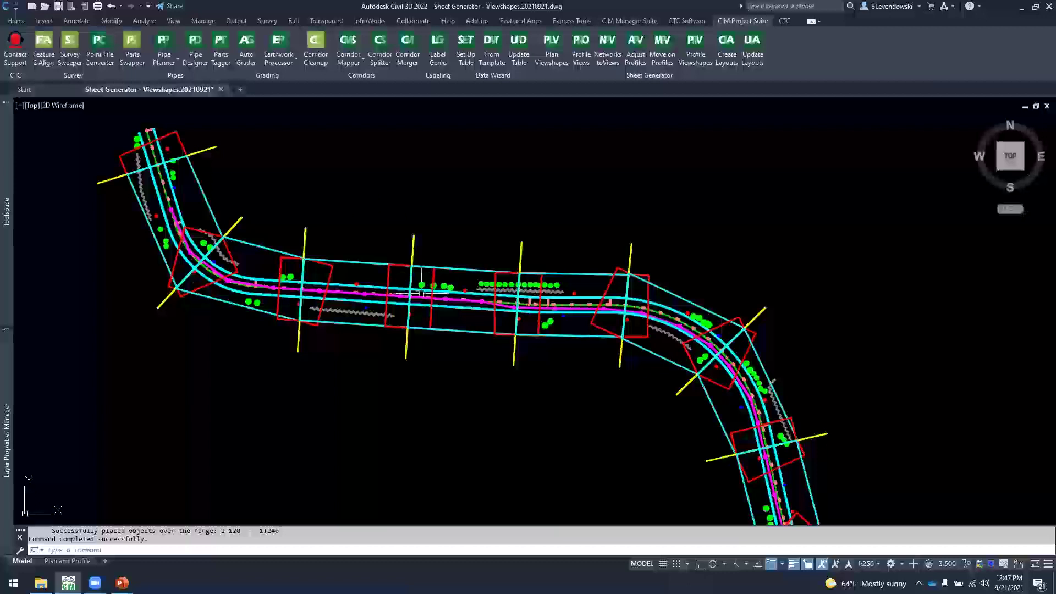
Regenerate the plan view shapes and print area blocks along Timber Path with 150 between matchlines
{"action": "scroll", "coordinate": [429, 291], "scroll_direction": "up", "scroll_amount": 5}
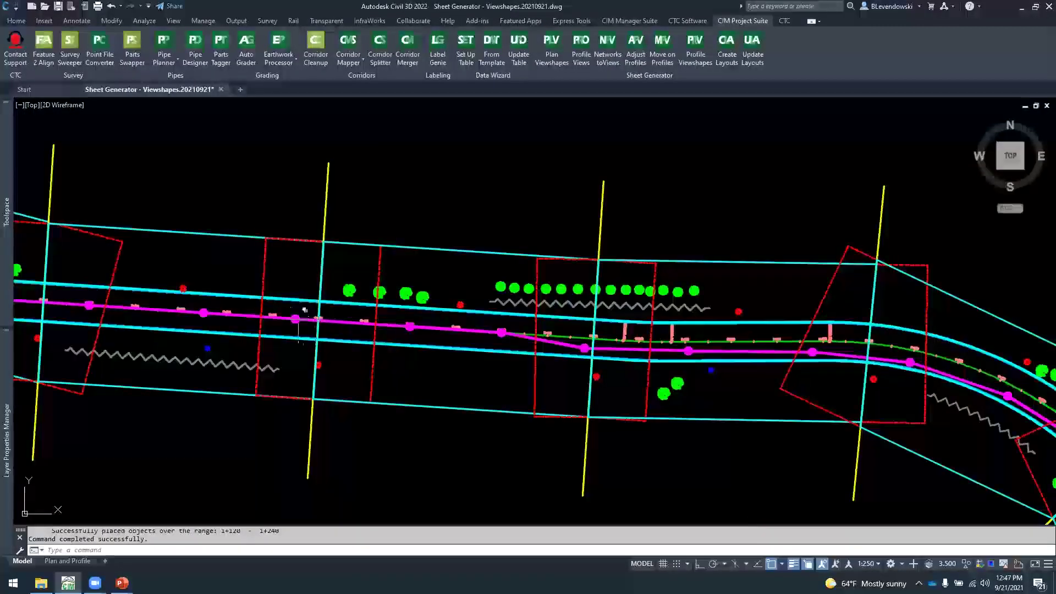
{"action": "type", "text": "VIEWSHAPES"}
{"action": "key", "text": "Return"}
{"action": "left_click", "coordinate": [839, 303]}
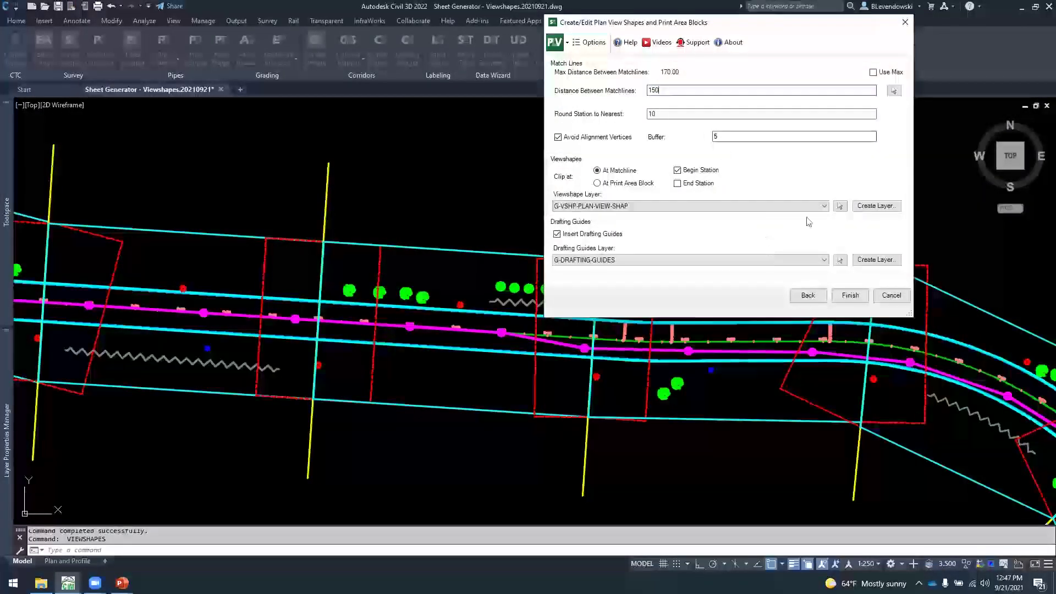
{"action": "left_click", "coordinate": [850, 296]}
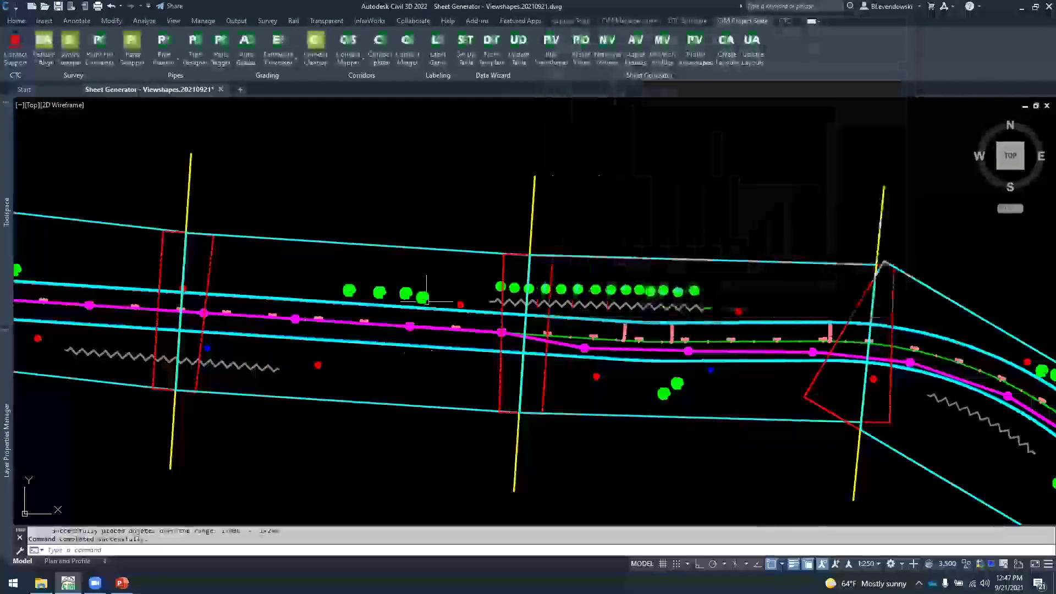
{"action": "mouse_move", "coordinate": [592, 370]}
{"action": "middle_mouse_down"}
{"action": "mouse_move", "coordinate": [464, 308]}
{"action": "mouse_move", "coordinate": [479, 273]}
{"action": "mouse_move", "coordinate": [596, 294]}
{"action": "middle_mouse_up"}
{"action": "key", "text": "Escape"}
{"action": "key", "text": "Escape"}
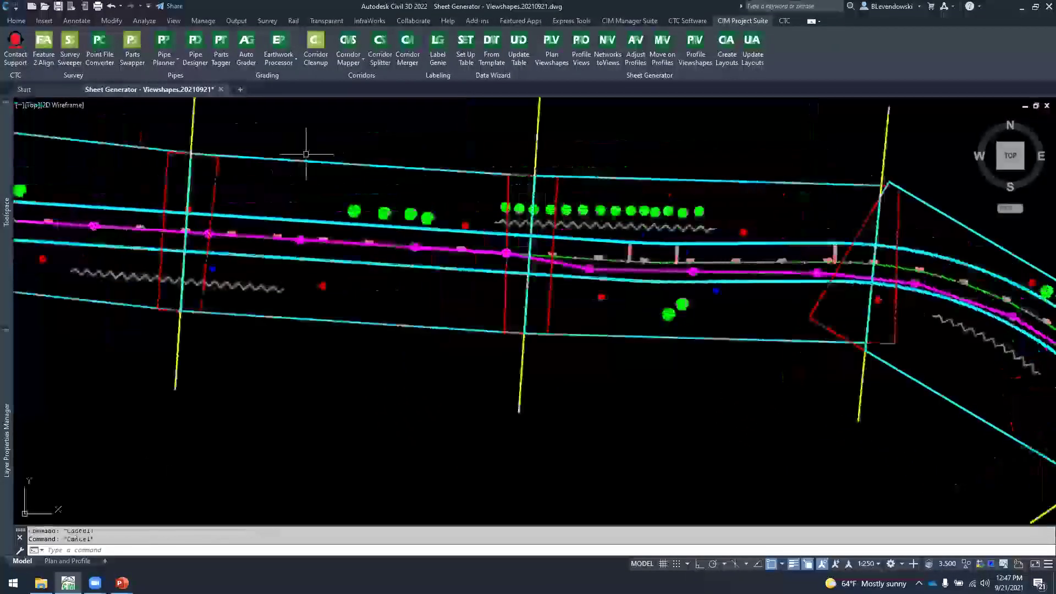
Check the view shape on the straight stretch and the Plan and Profile layout, finishing back in model space
{"action": "left_click", "coordinate": [293, 161]}
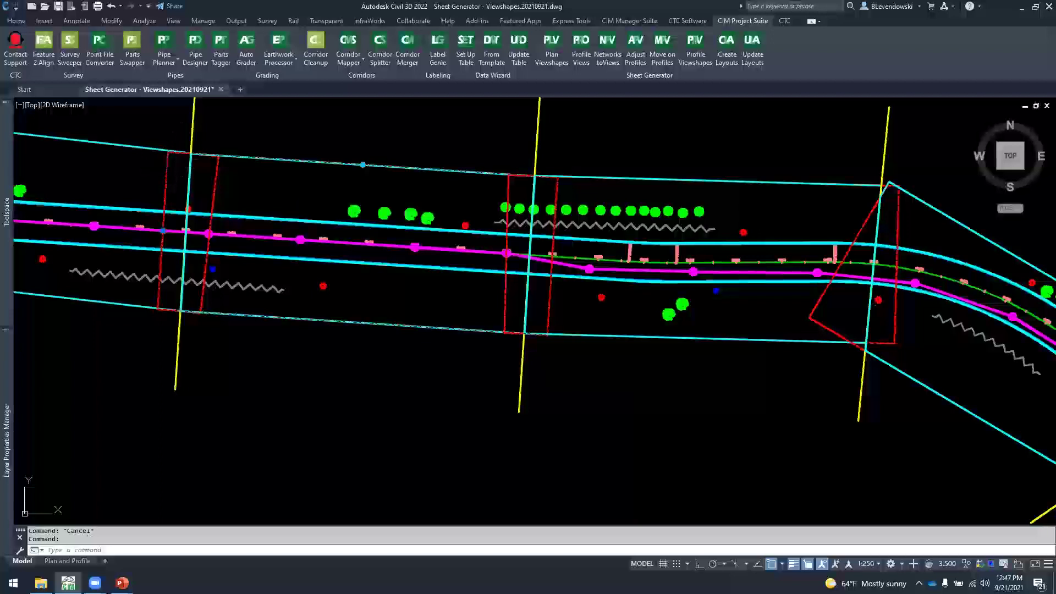
{"action": "left_click", "coordinate": [69, 561]}
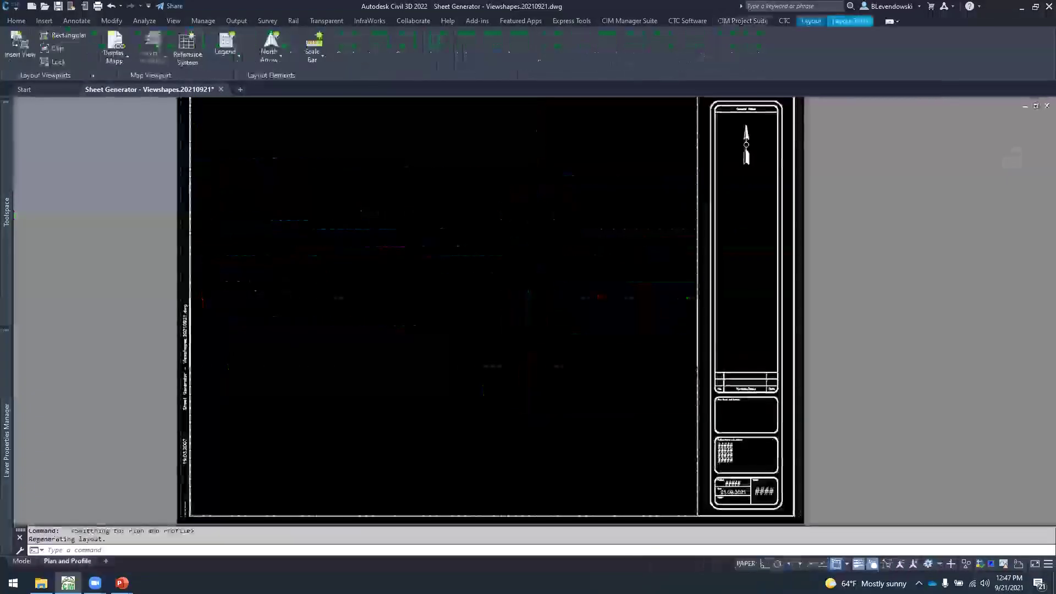
{"action": "left_click", "coordinate": [22, 560]}
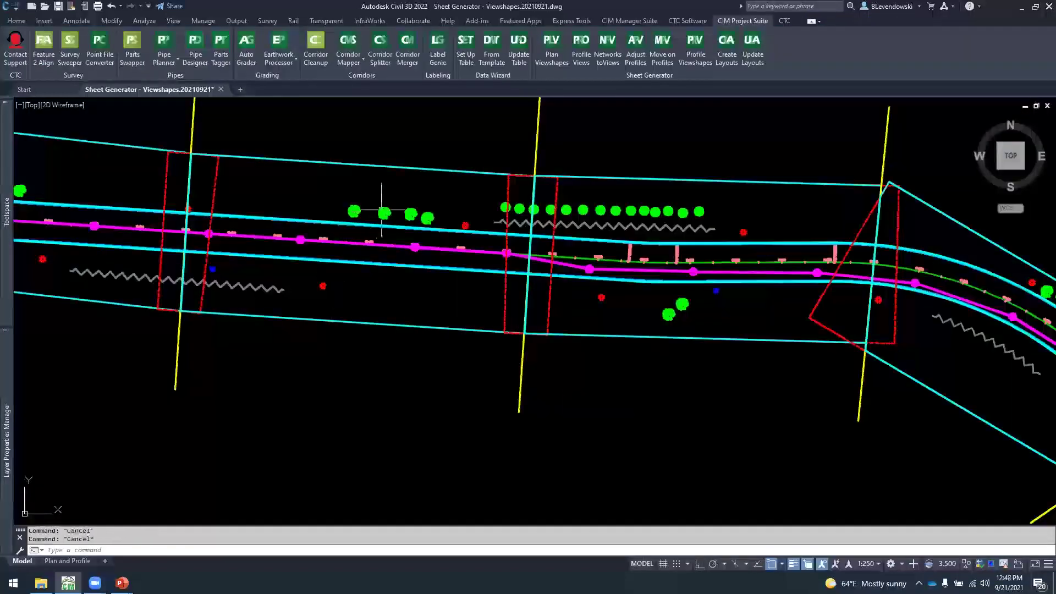
Inspect a matchline drafting guide on the straight stretch and the sheets along the alignment, clearing the selection and dismissing the update notice
{"action": "middle_click_drag", "start_coordinate": [381, 210], "coordinate": [398, 267]}
{"action": "left_click", "coordinate": [209, 165]}
{"action": "left_click", "coordinate": [192, 141]}
{"action": "left_click", "coordinate": [219, 132]}
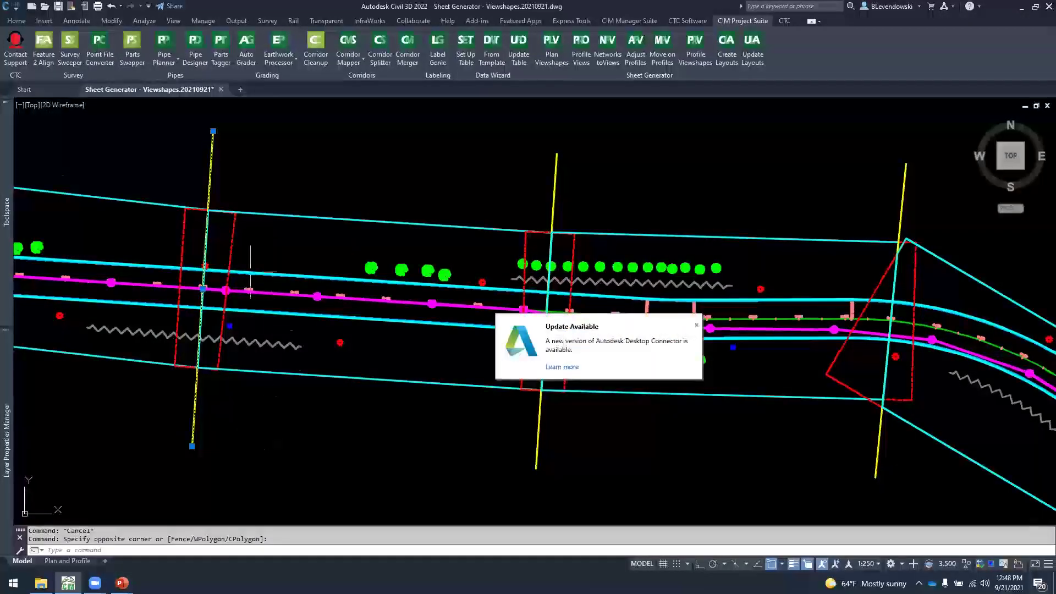
{"action": "key", "text": "Escape"}
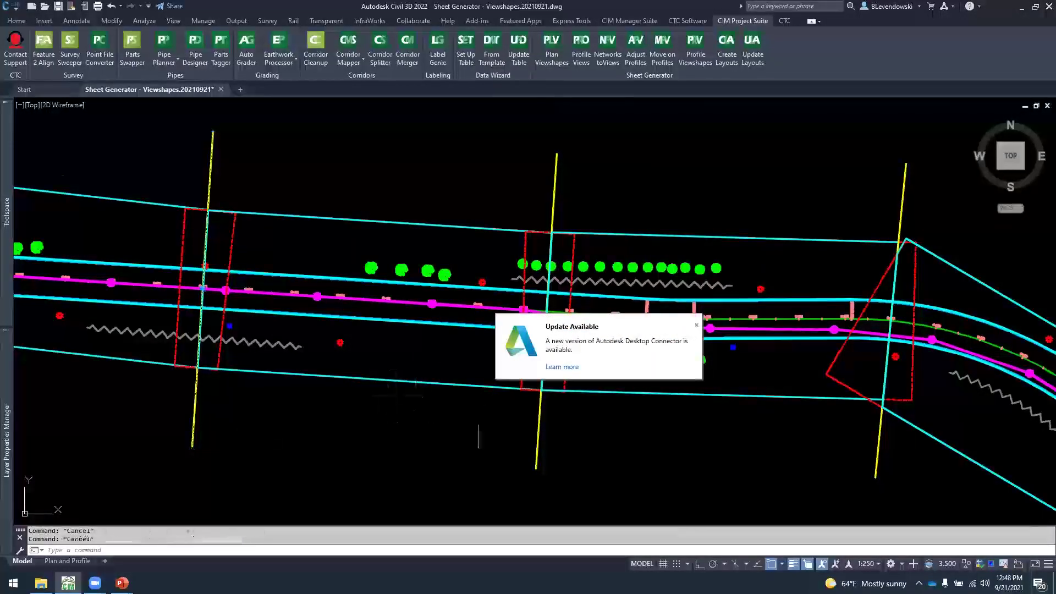
{"action": "left_click", "coordinate": [696, 326]}
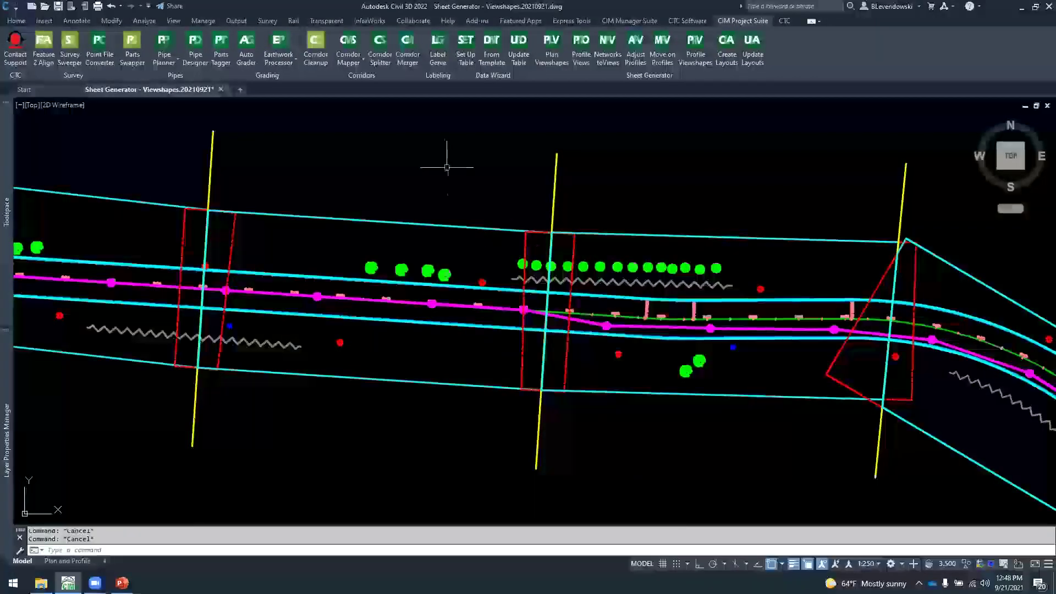
{"action": "scroll", "coordinate": [455, 198], "scroll_direction": "down", "scroll_amount": 5}
{"action": "mouse_move", "coordinate": [556, 160]}
{"action": "middle_mouse_down"}
{"action": "mouse_move", "coordinate": [507, 150]}
{"action": "mouse_move", "coordinate": [420, 165]}
{"action": "mouse_move", "coordinate": [345, 136]}
{"action": "middle_mouse_up"}
{"action": "mouse_move", "coordinate": [262, 295]}
{"action": "middle_mouse_down"}
{"action": "mouse_move", "coordinate": [633, 456]}
{"action": "mouse_move", "coordinate": [612, 491]}
{"action": "middle_mouse_up"}
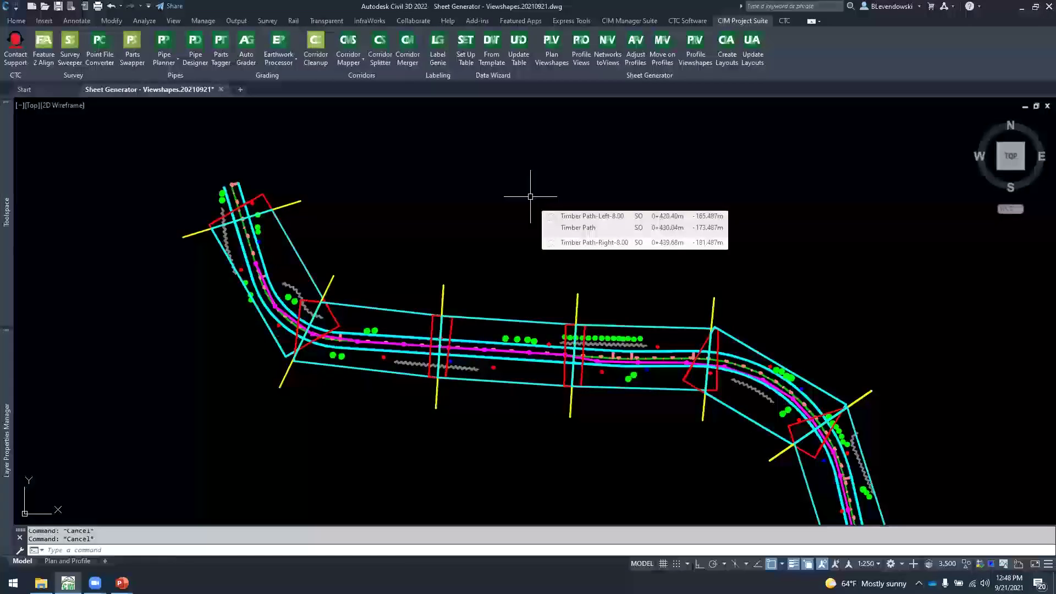
{"action": "mouse_move", "coordinate": [761, 277]}
{"action": "middle_mouse_down"}
{"action": "mouse_move", "coordinate": [631, 207]}
{"action": "mouse_move", "coordinate": [453, 166]}
{"action": "middle_mouse_up"}
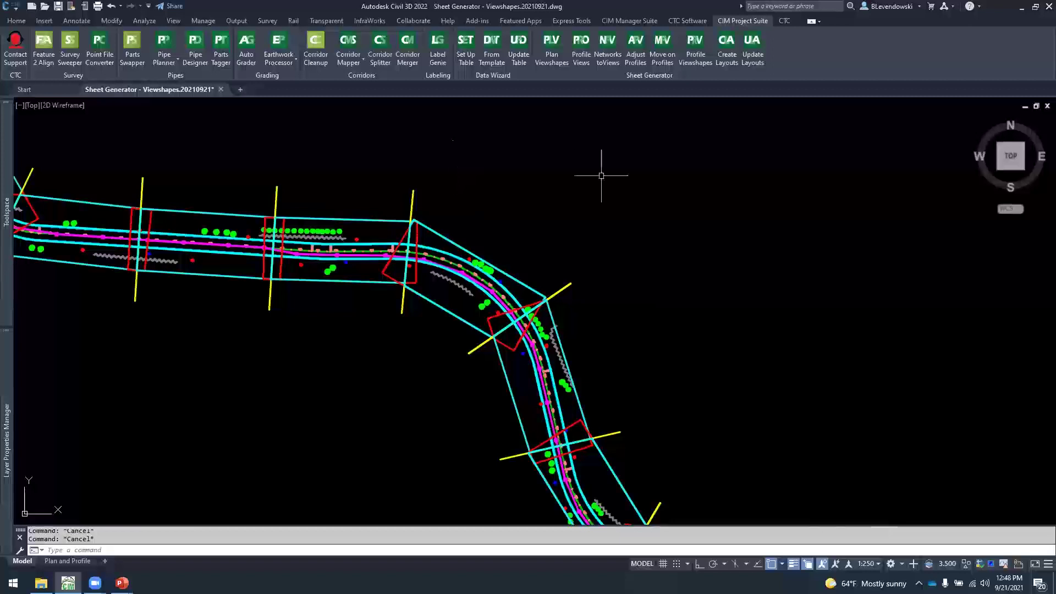
{"action": "mouse_move", "coordinate": [601, 175]}
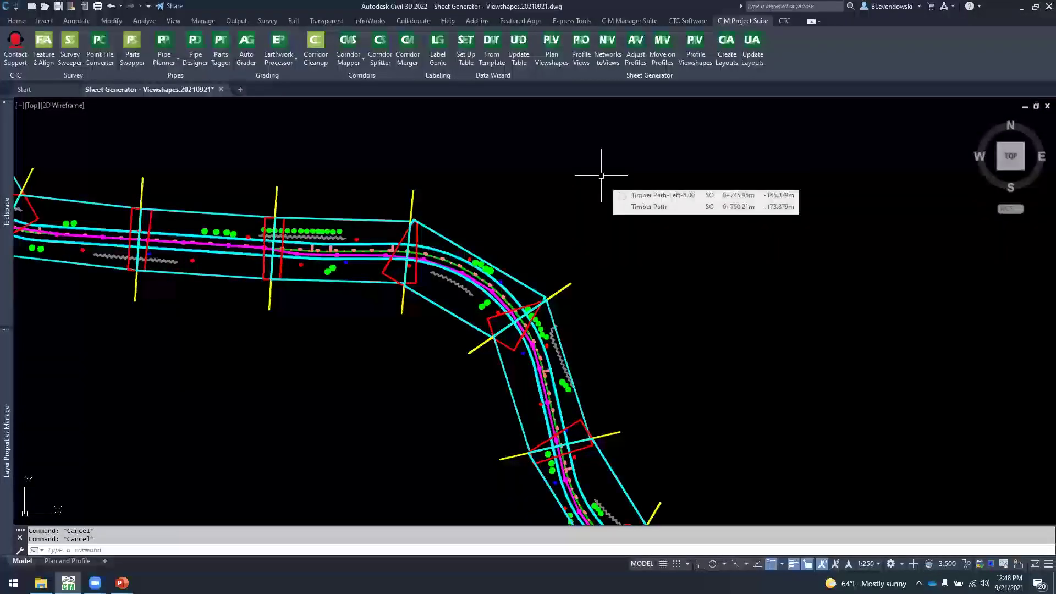
{"action": "mouse_move", "coordinate": [601, 176]}
{"action": "middle_mouse_down"}
{"action": "mouse_move", "coordinate": [672, 175]}
{"action": "mouse_move", "coordinate": [698, 200]}
{"action": "mouse_move", "coordinate": [653, 213]}
{"action": "mouse_move", "coordinate": [590, 183]}
{"action": "middle_mouse_up"}
Create multiple profile views for Timber Path over the automatic station range, 150 m per view, placed beside the alignment
{"action": "left_click", "coordinate": [581, 47]}
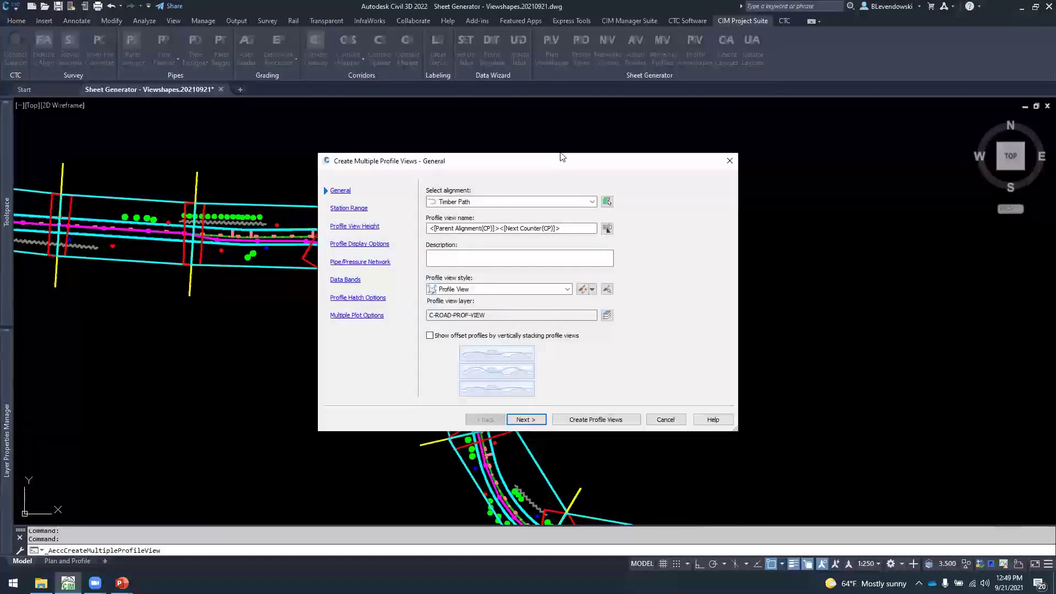
{"action": "left_click_drag", "start_coordinate": [560, 156], "coordinate": [563, 107]}
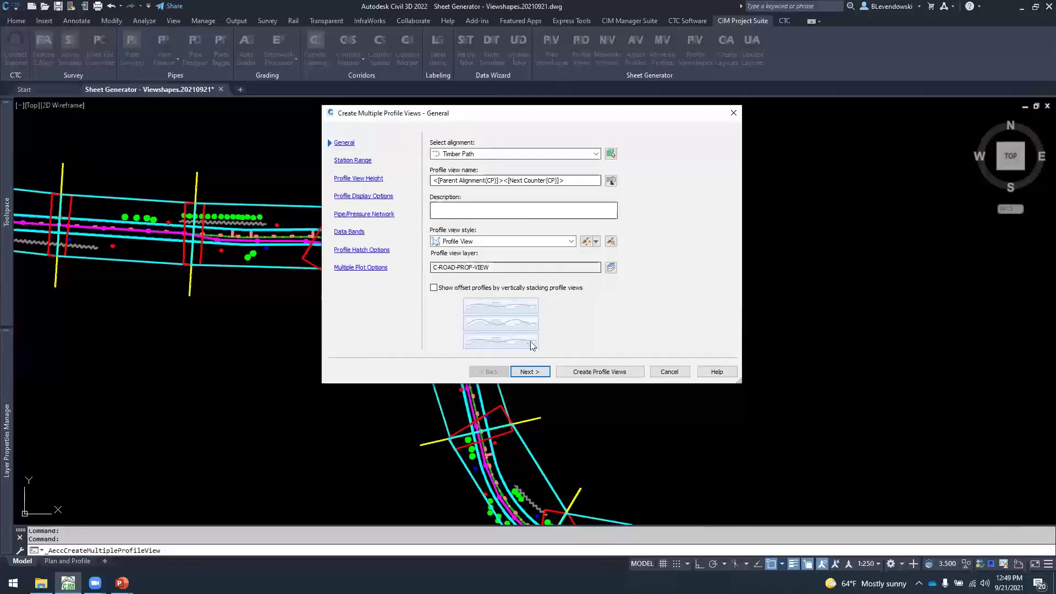
{"action": "left_click", "coordinate": [527, 372]}
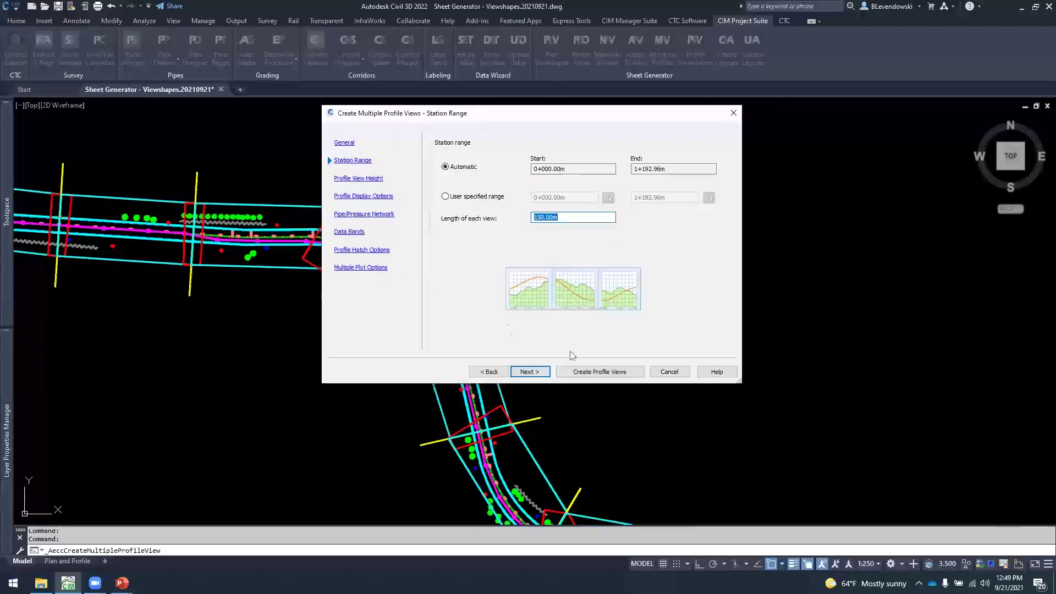
{"action": "left_click", "coordinate": [597, 372]}
{"action": "left_click", "coordinate": [750, 474]}
Examine the stacked profile views beside the alignment, including their station ranges and profile lines
{"action": "mouse_move", "coordinate": [937, 315]}
{"action": "middle_mouse_down"}
{"action": "mouse_move", "coordinate": [825, 347]}
{"action": "mouse_move", "coordinate": [726, 409]}
{"action": "middle_mouse_up"}
{"action": "scroll", "coordinate": [757, 362], "scroll_direction": "down", "scroll_amount": 2}
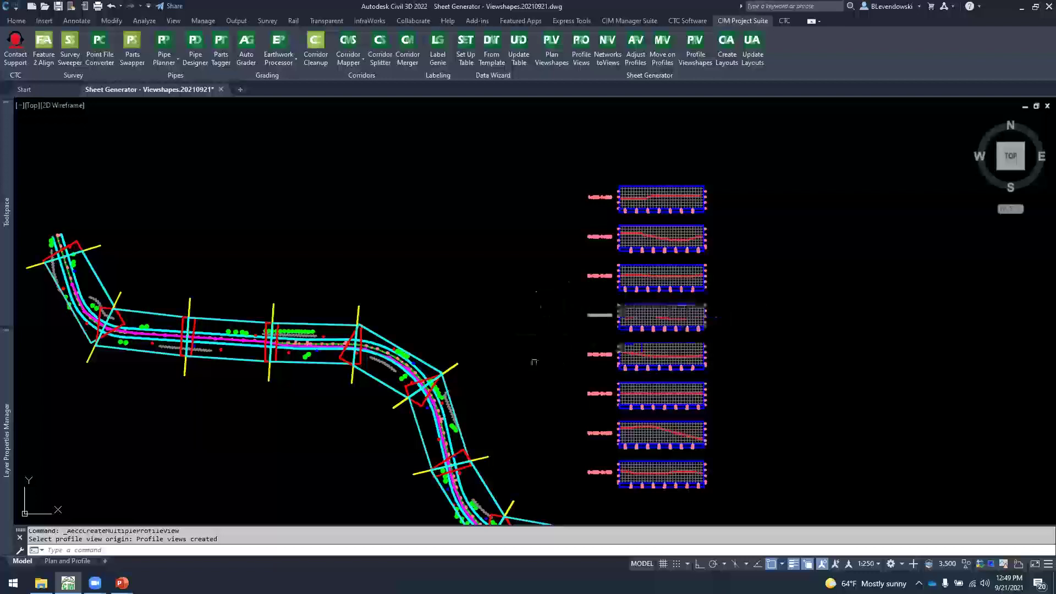
{"action": "mouse_move", "coordinate": [542, 348]}
{"action": "middle_mouse_down"}
{"action": "mouse_move", "coordinate": [556, 262]}
{"action": "mouse_move", "coordinate": [531, 252]}
{"action": "middle_mouse_up"}
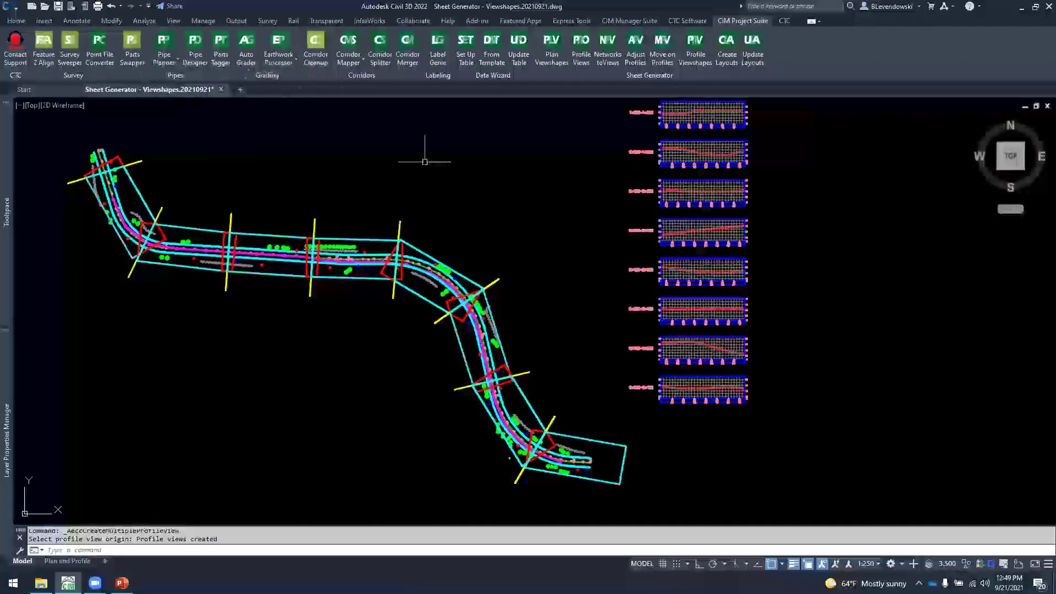
{"action": "mouse_move", "coordinate": [589, 200]}
{"action": "middle_mouse_down"}
{"action": "mouse_move", "coordinate": [514, 278]}
{"action": "mouse_move", "coordinate": [539, 278]}
{"action": "middle_mouse_up"}
{"action": "key", "text": "Escape"}
{"action": "key", "text": "Escape"}
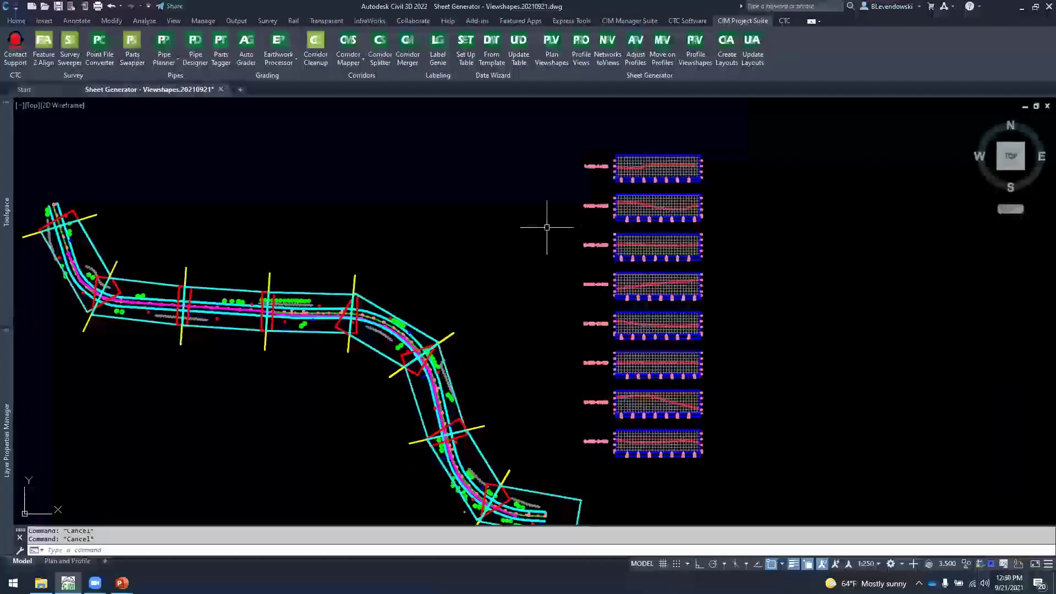
{"action": "middle_click_drag", "start_coordinate": [540, 330], "coordinate": [513, 273]}
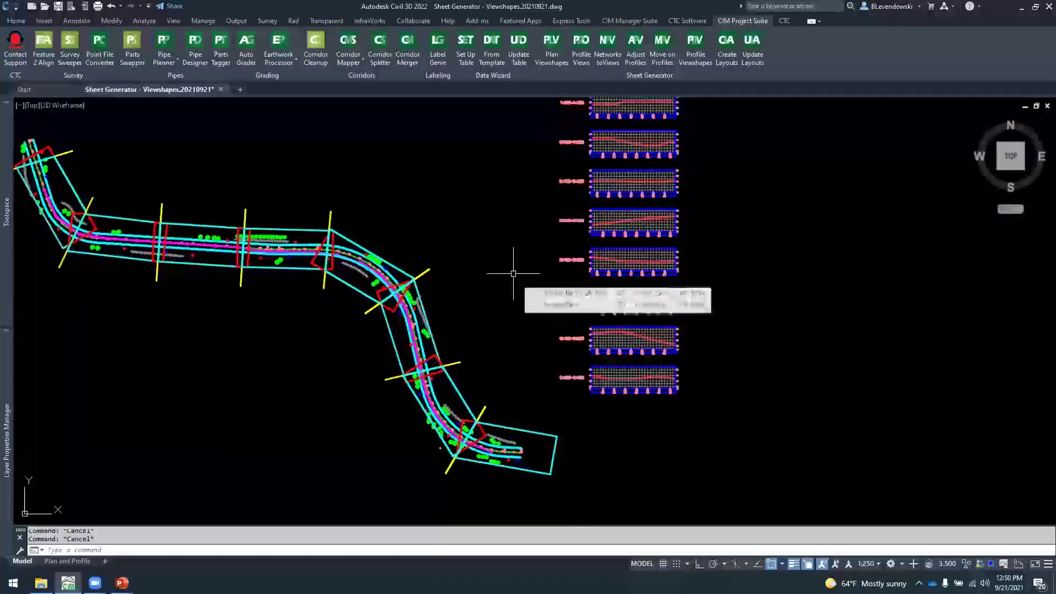
{"action": "scroll", "coordinate": [672, 233], "scroll_direction": "up", "scroll_amount": 5}
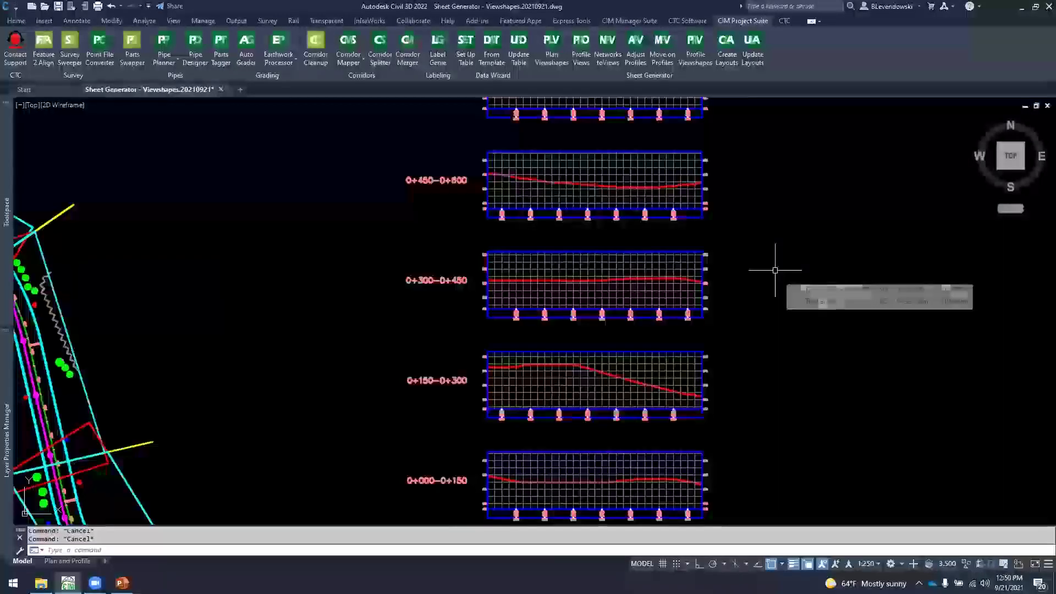
{"action": "mouse_move", "coordinate": [499, 443]}
{"action": "middle_mouse_down"}
{"action": "mouse_move", "coordinate": [511, 356]}
{"action": "mouse_move", "coordinate": [534, 319]}
{"action": "middle_mouse_up"}
{"action": "middle_click_drag", "start_coordinate": [817, 230], "coordinate": [763, 387]}
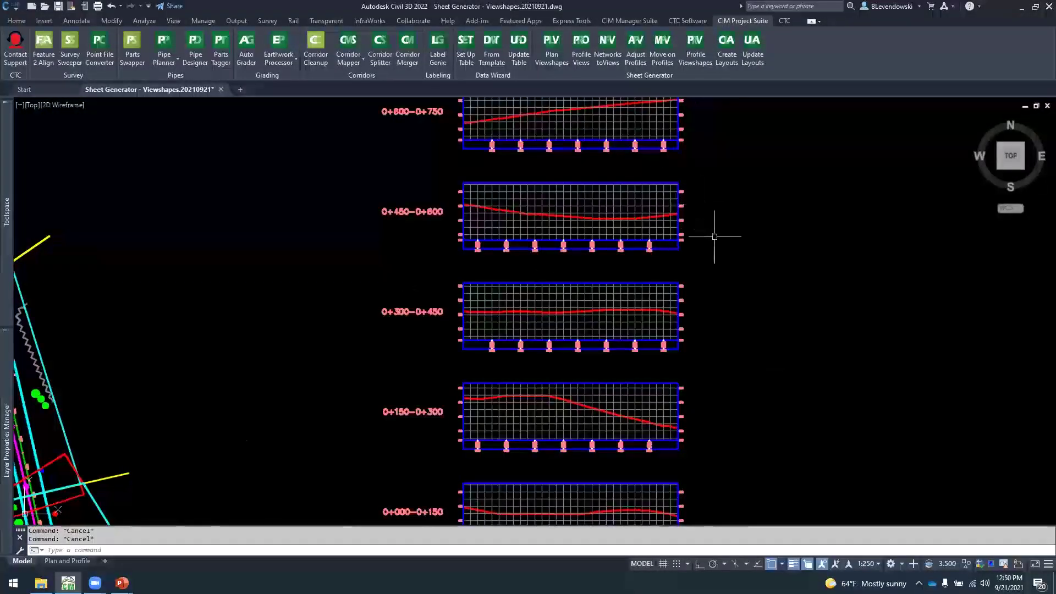
Add the network parts to all profile views, using a maximum horizontal distance of 50 from the alignment
{"action": "left_click", "coordinate": [604, 44]}
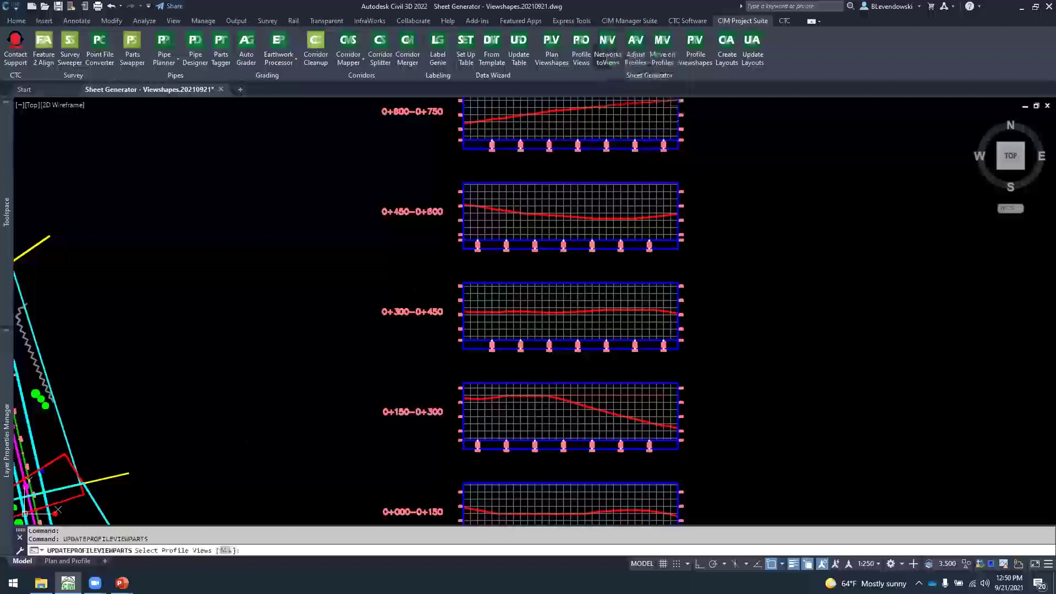
{"action": "type", "text": "all"}
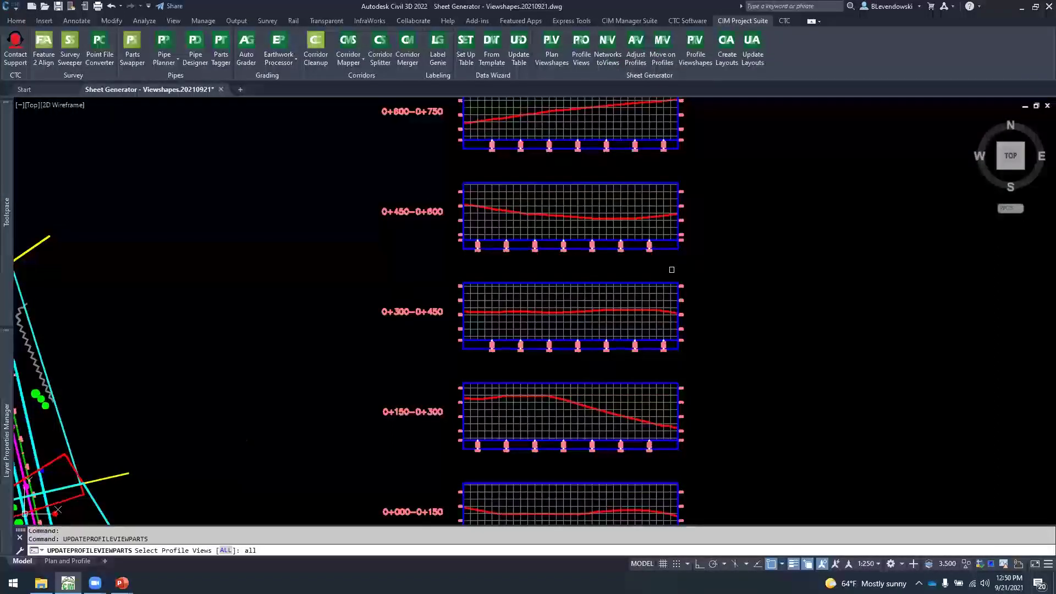
{"action": "key", "text": "Return"}
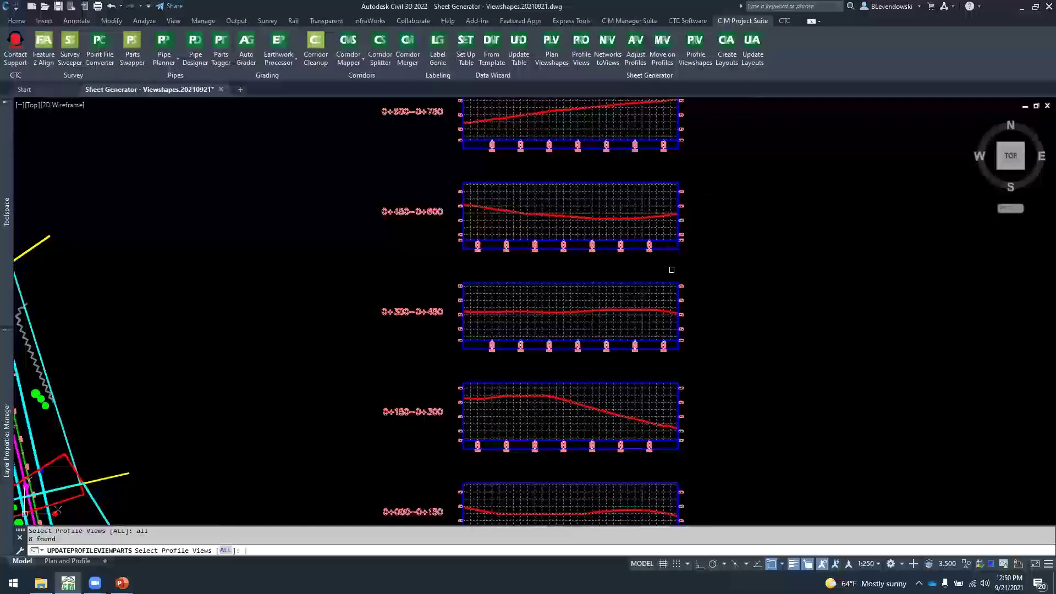
{"action": "key", "text": "Return"}
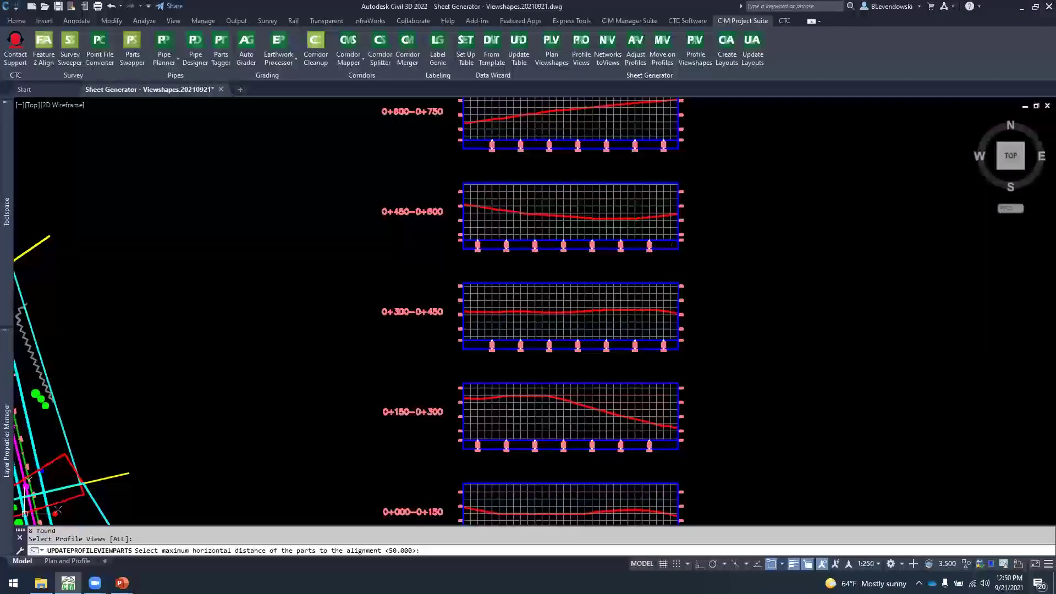
{"action": "key", "text": "Return"}
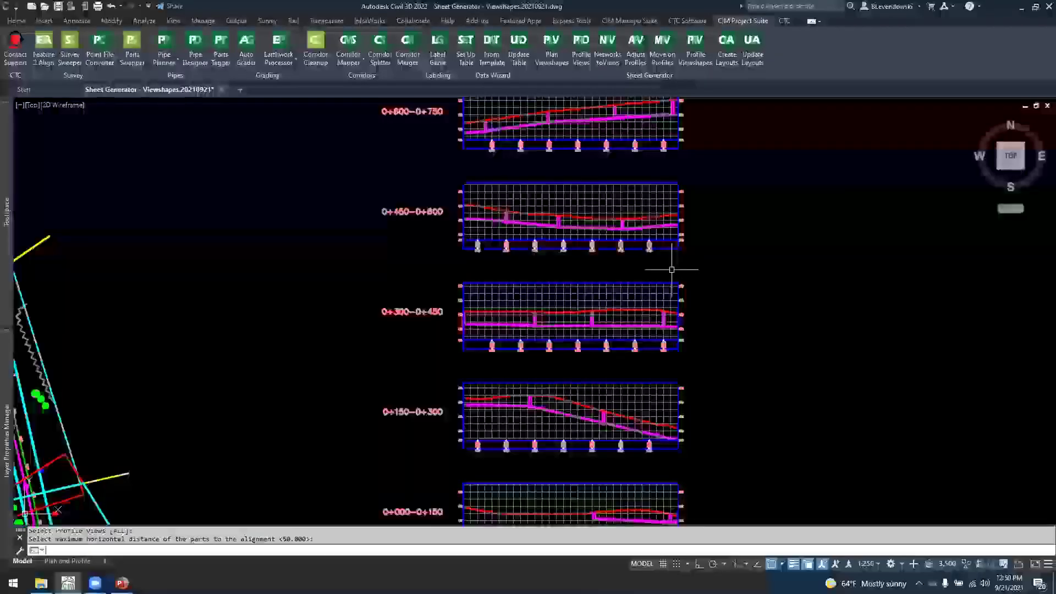
Inspect which pipe network parts are drawn in the 0+450–0+600 profile view through its profile view properties, and clear the selection
{"action": "mouse_move", "coordinate": [708, 204]}
{"action": "middle_mouse_down"}
{"action": "mouse_move", "coordinate": [613, 364]}
{"action": "mouse_move", "coordinate": [671, 292]}
{"action": "middle_mouse_up"}
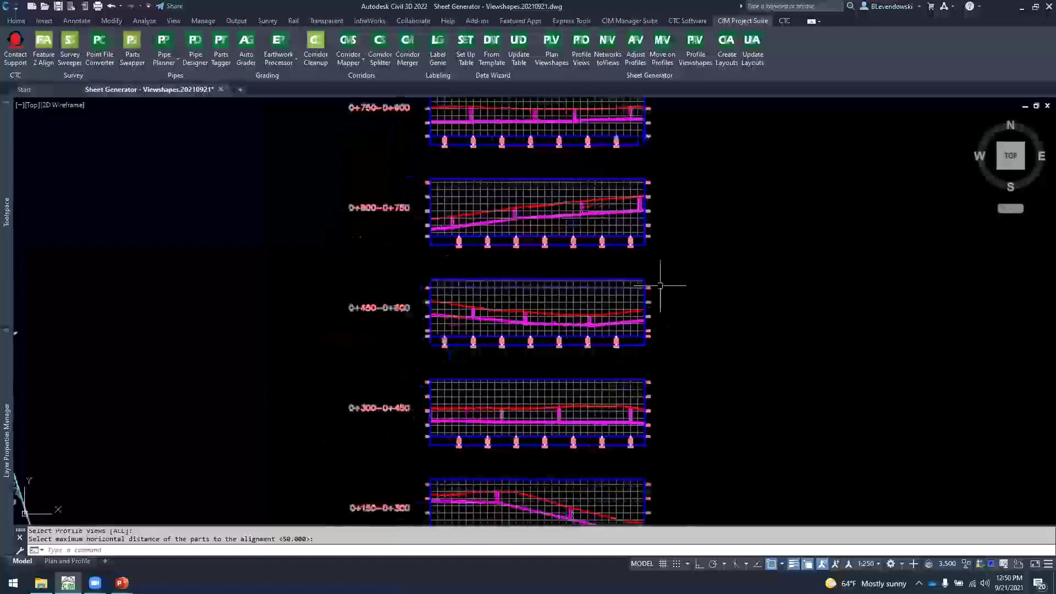
{"action": "scroll", "coordinate": [555, 296], "scroll_direction": "up", "scroll_amount": 2}
{"action": "key", "text": "Return"}
{"action": "left_click", "coordinate": [555, 296]}
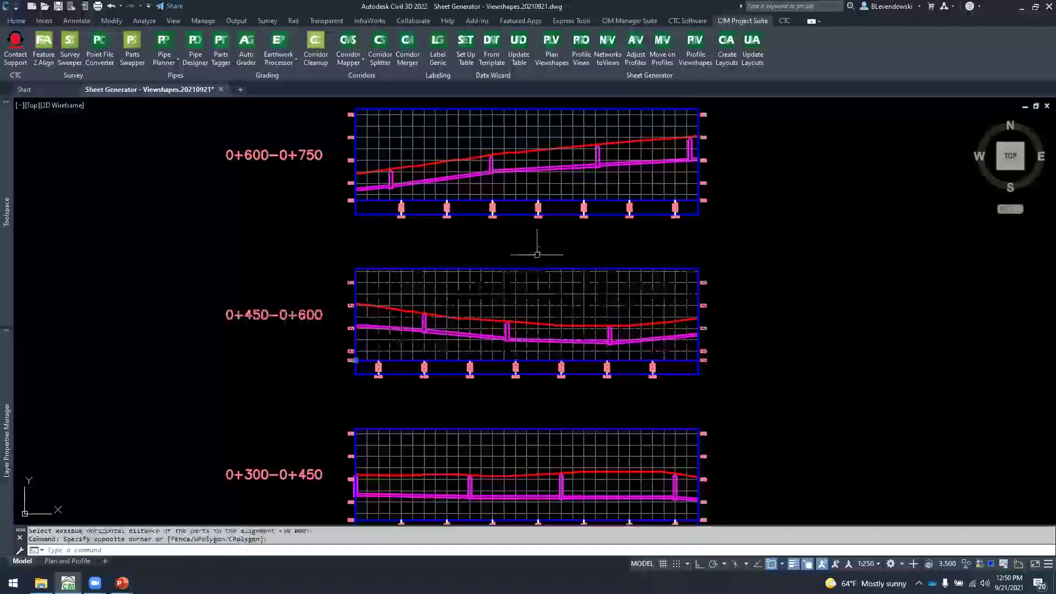
{"action": "left_click", "coordinate": [537, 237]}
{"action": "right_click", "coordinate": [558, 237]}
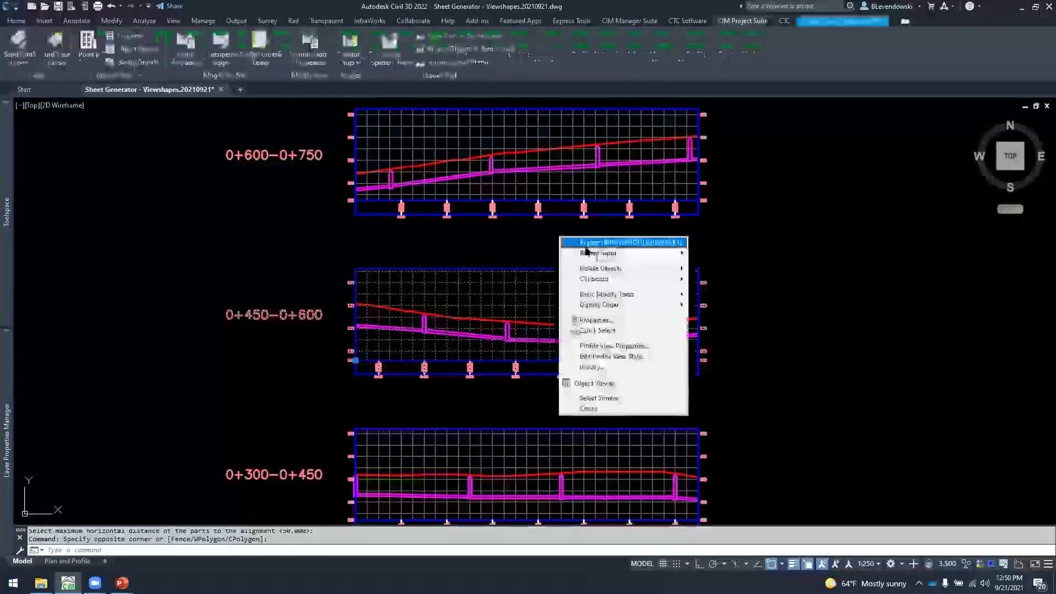
{"action": "left_click", "coordinate": [630, 346]}
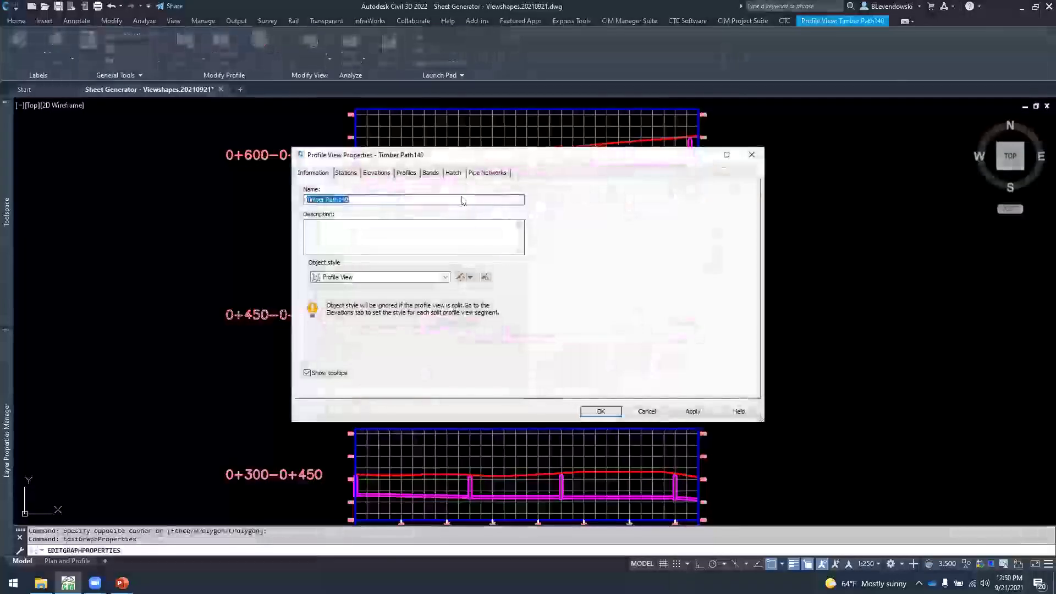
{"action": "left_click", "coordinate": [486, 173]}
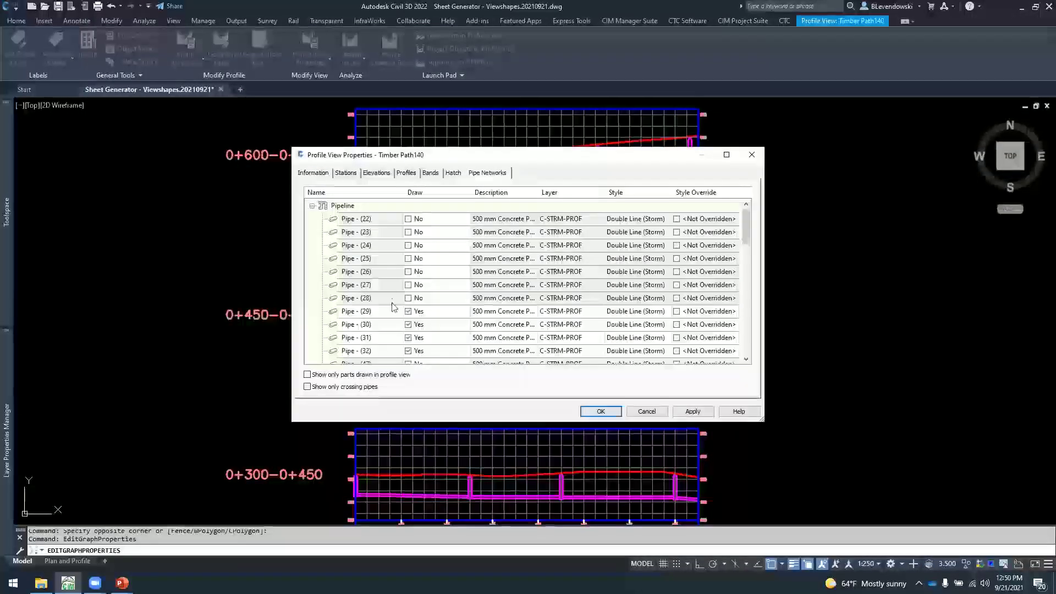
{"action": "scroll", "coordinate": [394, 306], "scroll_direction": "down", "scroll_amount": 1}
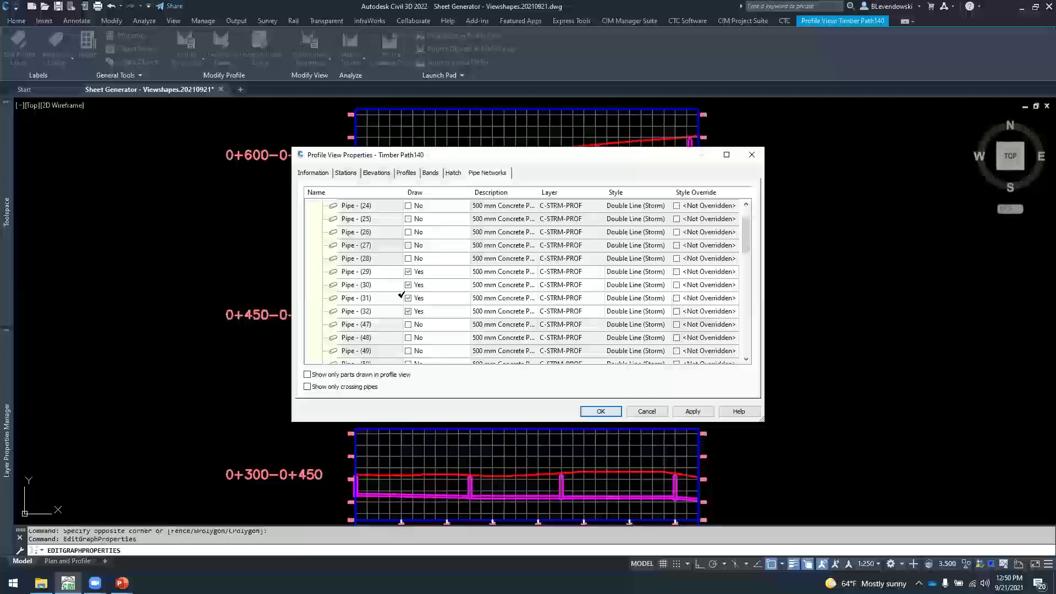
{"action": "left_click_drag", "start_coordinate": [406, 294], "coordinate": [408, 310]}
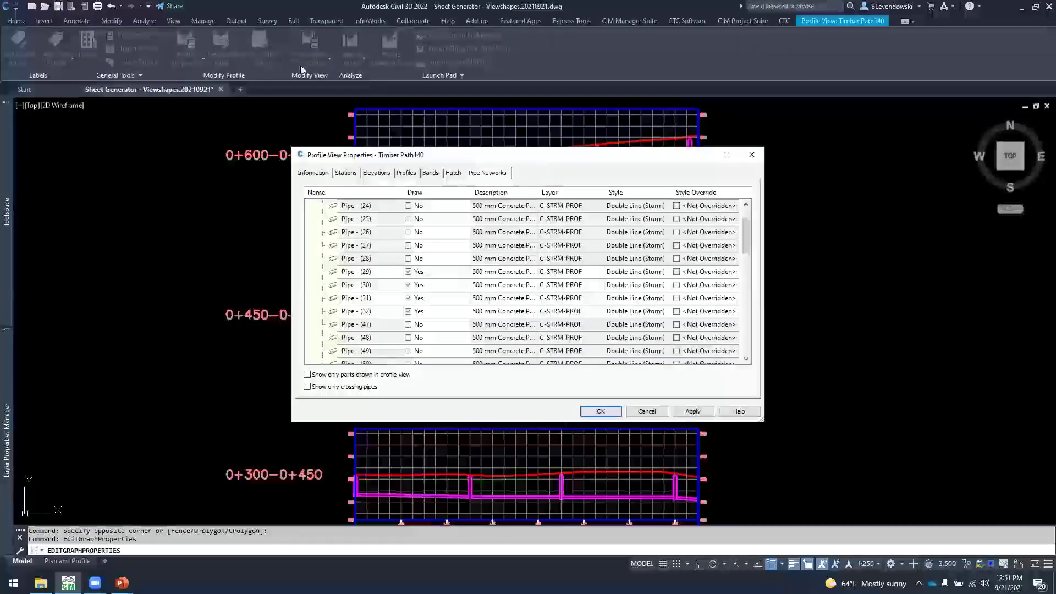
{"action": "left_click_drag", "start_coordinate": [542, 169], "coordinate": [297, 71]}
{"action": "left_click", "coordinate": [402, 313]}
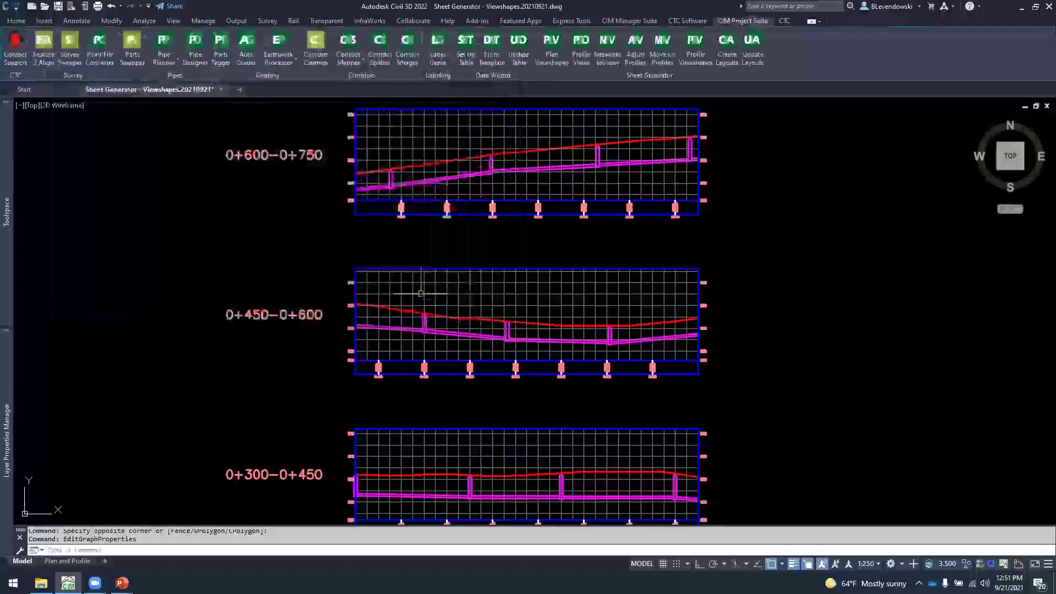
{"action": "key", "text": "Escape"}
{"action": "key", "text": "Escape"}
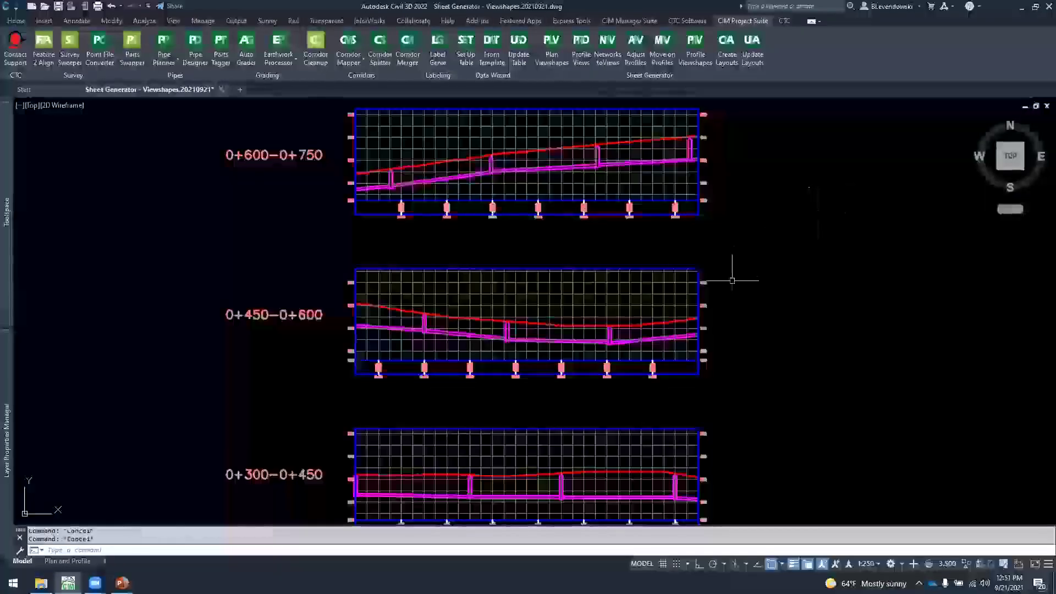
Regenerate the entire drawing with REGENALL to refresh the stacked profile views
{"action": "scroll", "coordinate": [735, 279], "scroll_direction": "down", "scroll_amount": 2}
{"action": "mouse_move", "coordinate": [791, 179]}
{"action": "middle_mouse_down"}
{"action": "mouse_move", "coordinate": [714, 396]}
{"action": "mouse_move", "coordinate": [716, 380]}
{"action": "middle_mouse_up"}
{"action": "type", "text": "rea"}
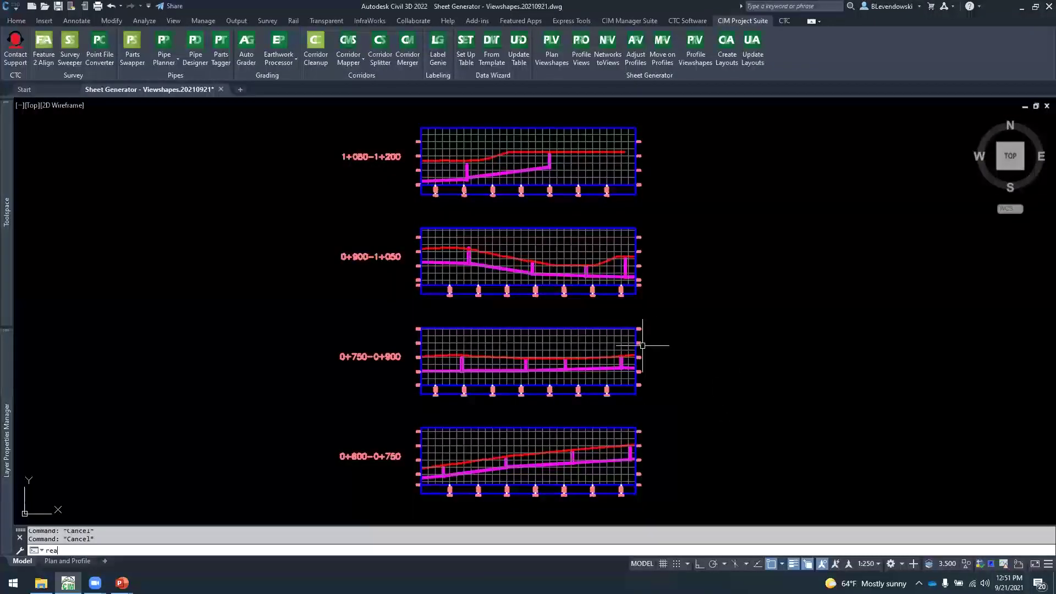
{"action": "key", "text": "Return"}
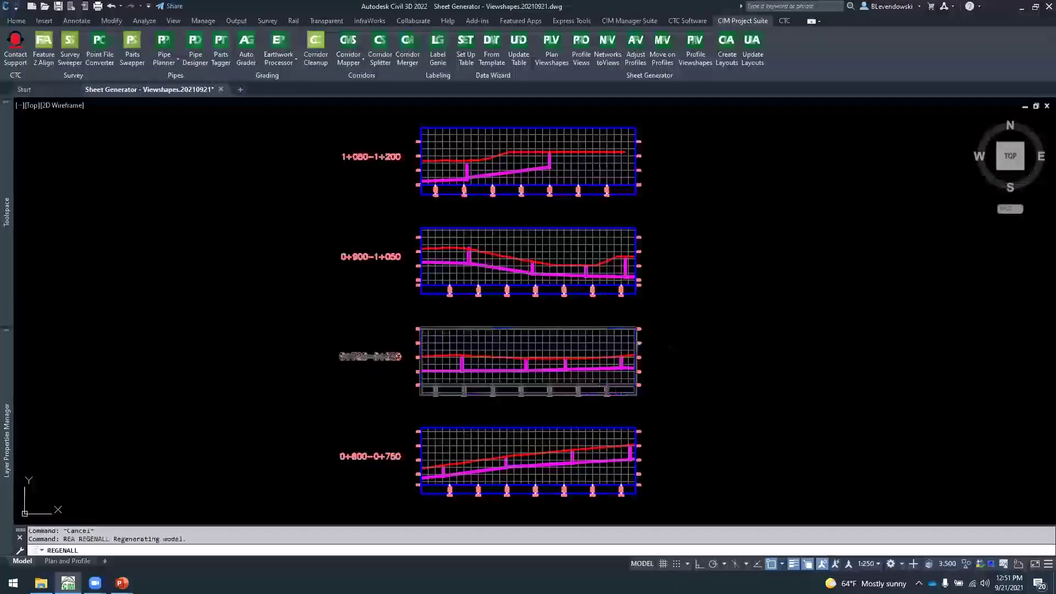
Inspect the 0+450–0+600 profile view's datum and its elevation range in the profile view properties, leaving the settings as they are
{"action": "scroll", "coordinate": [521, 411], "scroll_direction": "up", "scroll_amount": 5}
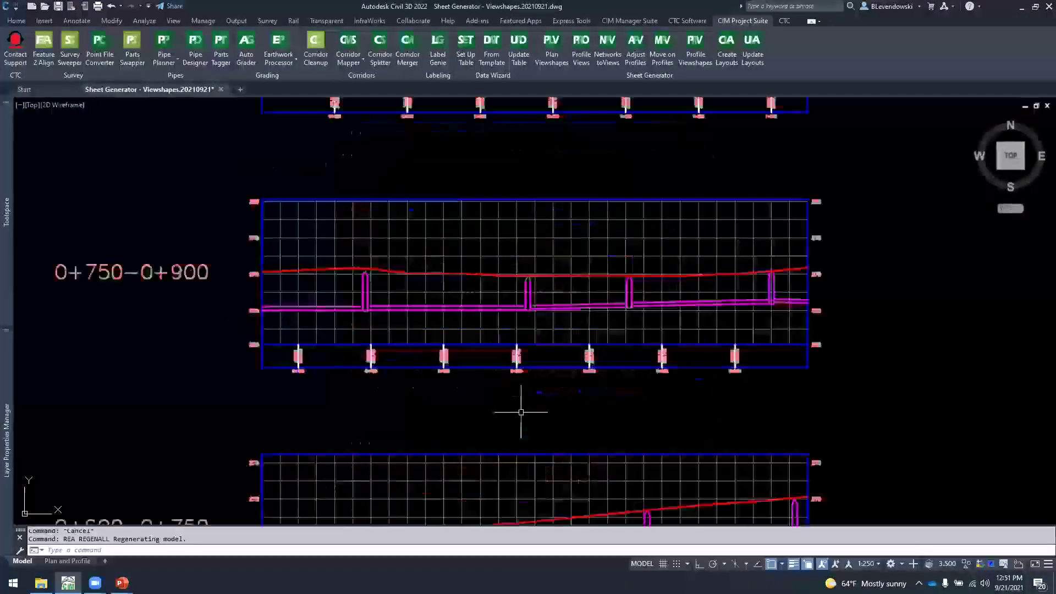
{"action": "mouse_move", "coordinate": [535, 416]}
{"action": "middle_mouse_down"}
{"action": "mouse_move", "coordinate": [543, 426]}
{"action": "mouse_move", "coordinate": [485, 395]}
{"action": "middle_mouse_up"}
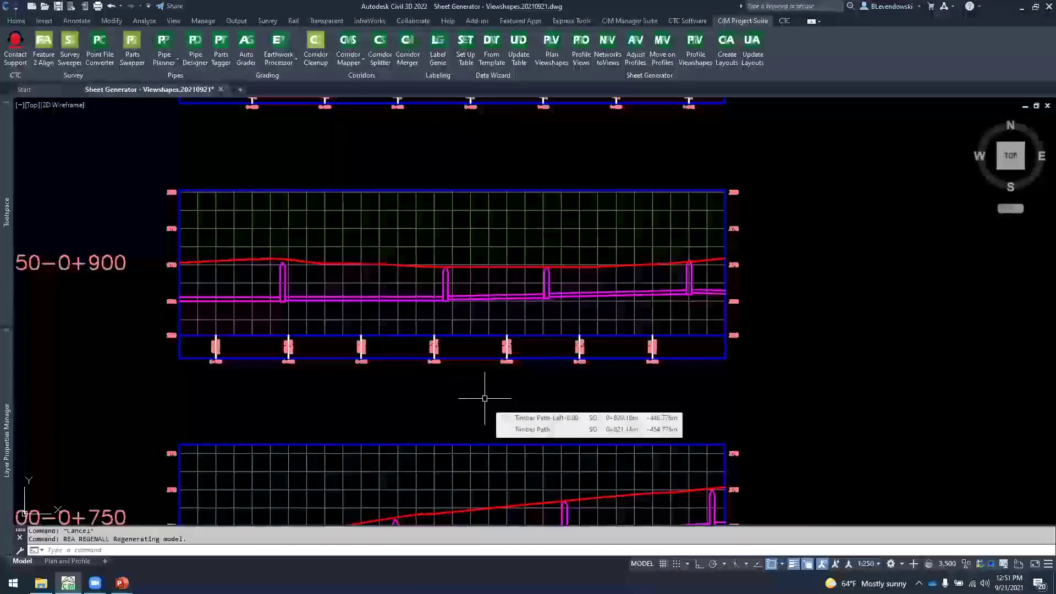
{"action": "mouse_move", "coordinate": [471, 419]}
{"action": "middle_mouse_down"}
{"action": "mouse_move", "coordinate": [471, 385]}
{"action": "mouse_move", "coordinate": [531, 203]}
{"action": "middle_mouse_up"}
{"action": "mouse_move", "coordinate": [365, 452]}
{"action": "middle_mouse_down"}
{"action": "mouse_move", "coordinate": [403, 326]}
{"action": "mouse_move", "coordinate": [486, 241]}
{"action": "middle_mouse_up"}
{"action": "middle_click_drag", "start_coordinate": [385, 430], "coordinate": [403, 375]}
{"action": "scroll", "coordinate": [403, 376], "scroll_direction": "up", "scroll_amount": 6}
{"action": "middle_click_drag", "start_coordinate": [365, 332], "coordinate": [361, 354]}
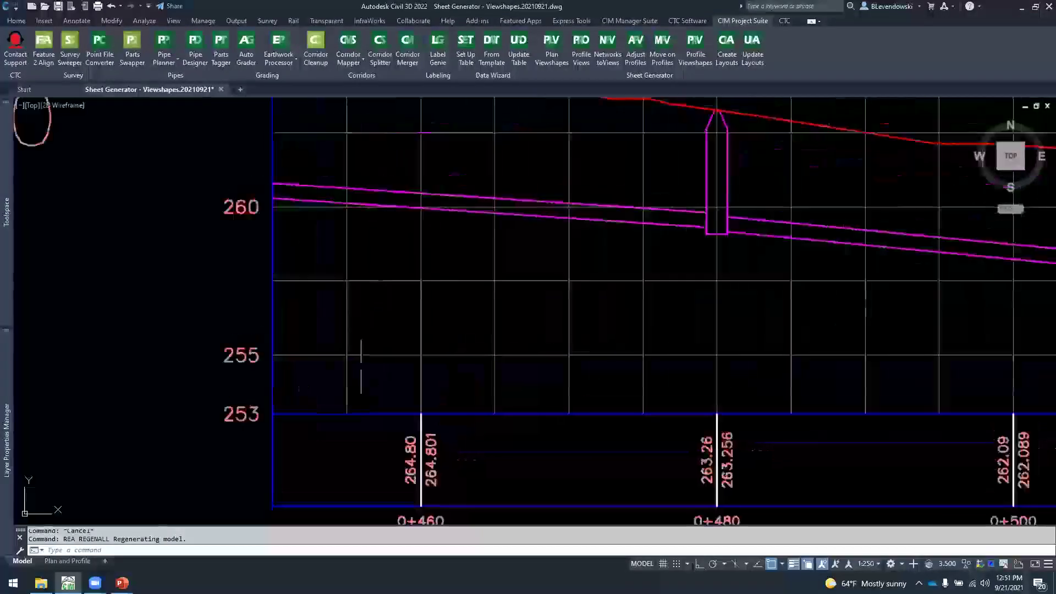
{"action": "scroll", "coordinate": [361, 365], "scroll_direction": "down", "scroll_amount": 3}
{"action": "left_click", "coordinate": [364, 368]}
{"action": "right_click", "coordinate": [364, 374]}
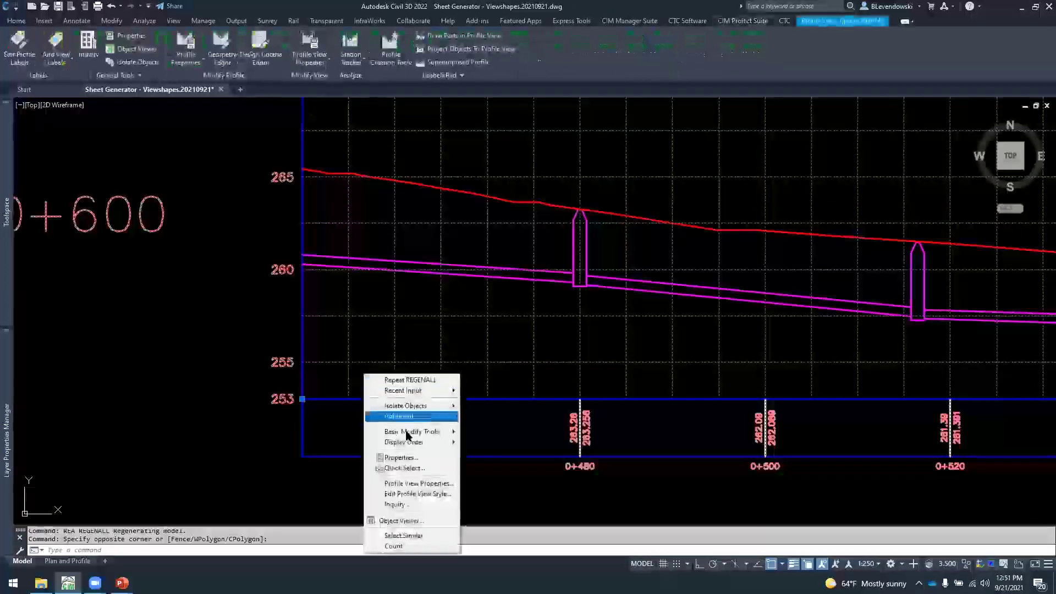
{"action": "left_click", "coordinate": [401, 484]}
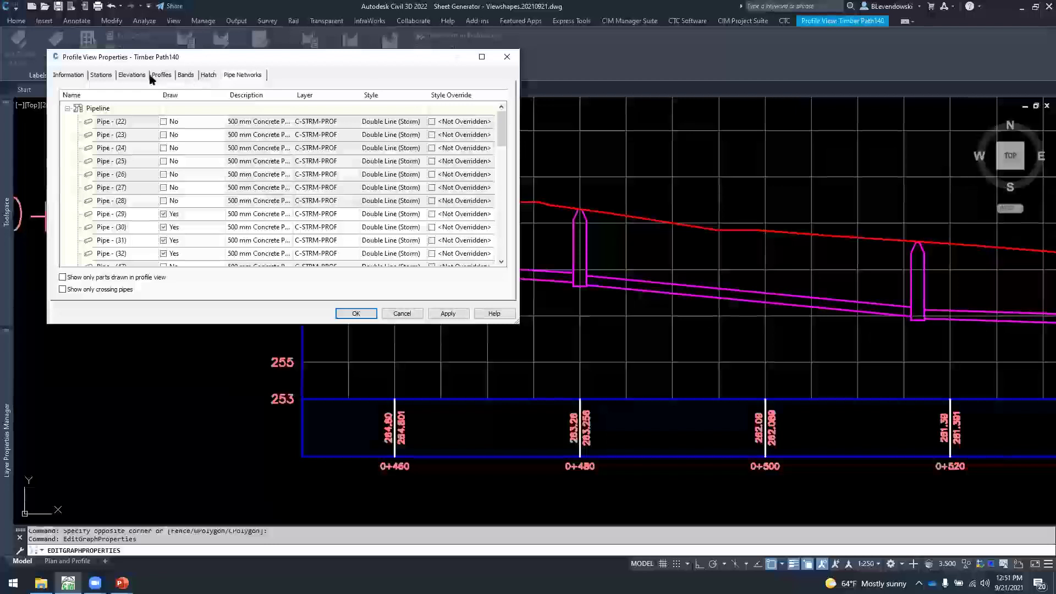
{"action": "left_click", "coordinate": [132, 75]}
{"action": "left_click_drag", "start_coordinate": [195, 139], "coordinate": [130, 146]}
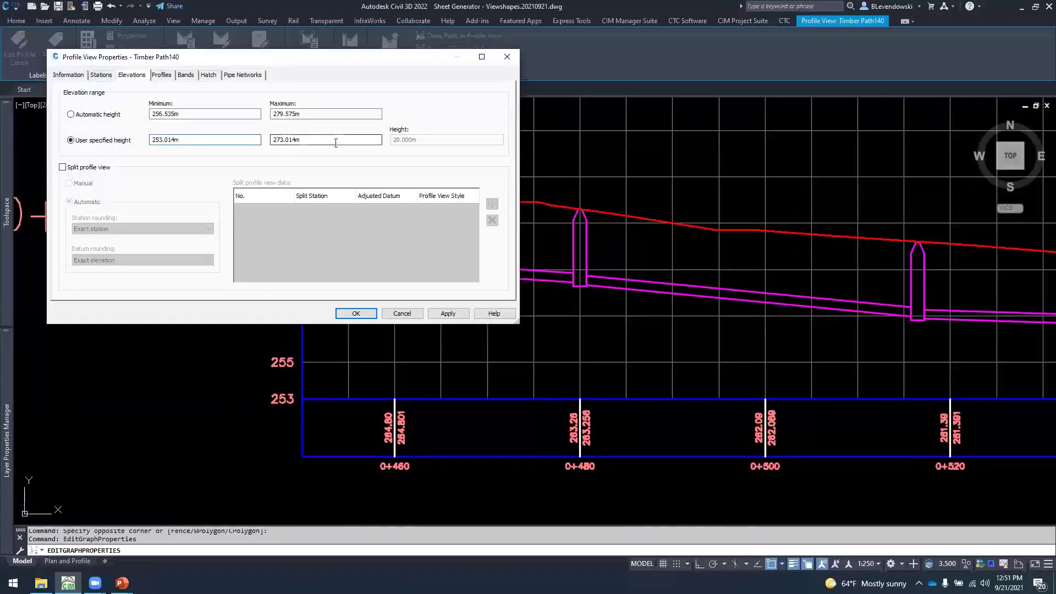
{"action": "left_click", "coordinate": [404, 313]}
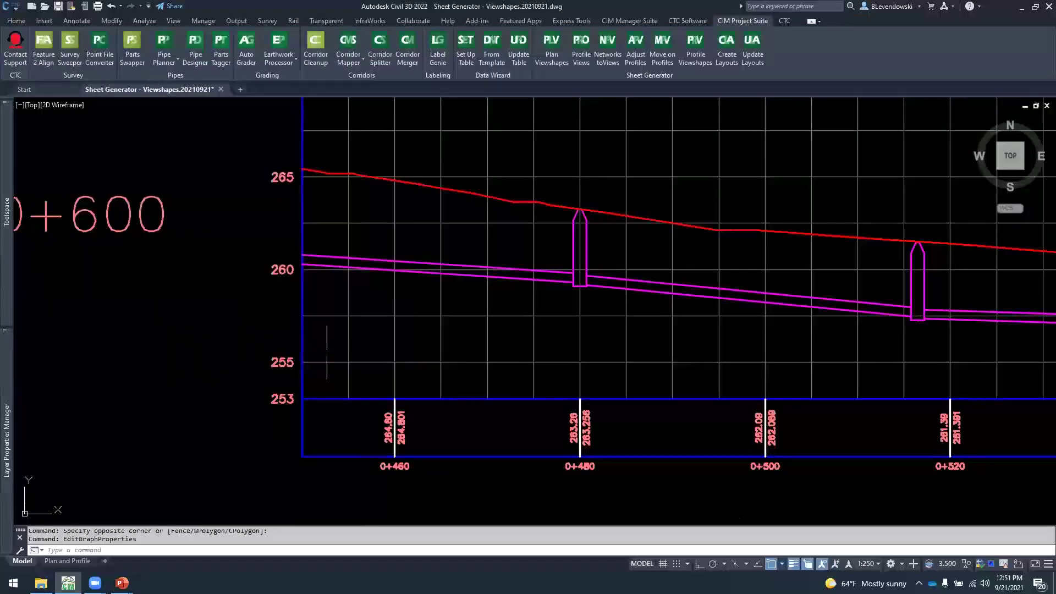
Open the Adjust Profile Views settings for all eight stacked profile views beside the alignment
{"action": "scroll", "coordinate": [327, 352], "scroll_direction": "down", "scroll_amount": 5}
{"action": "scroll", "coordinate": [382, 327], "scroll_direction": "down", "scroll_amount": 4}
{"action": "middle_click_drag", "start_coordinate": [599, 308], "coordinate": [566, 176]}
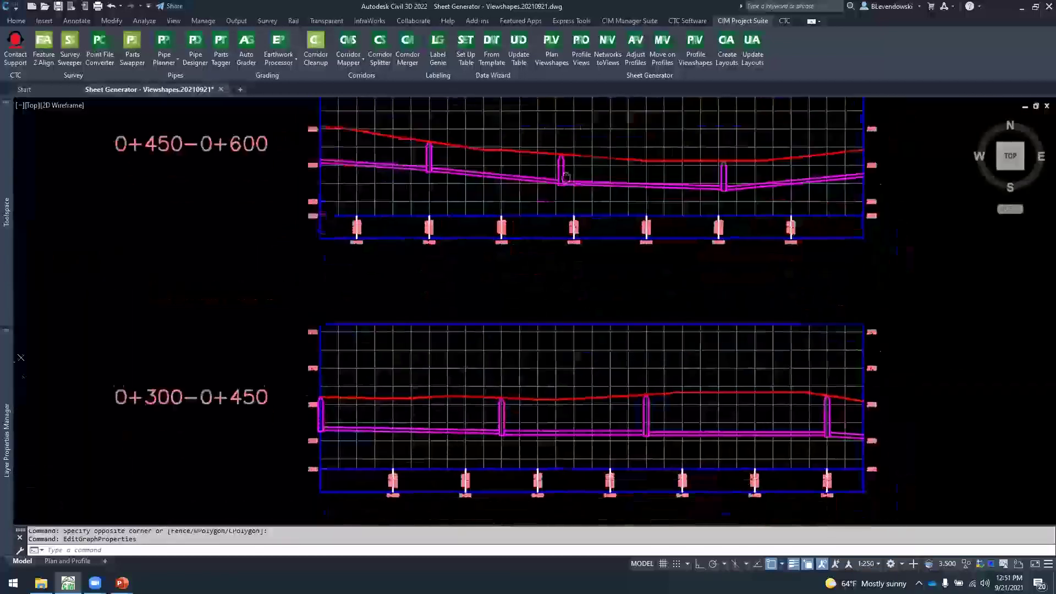
{"action": "scroll", "coordinate": [582, 412], "scroll_direction": "up", "scroll_amount": 2}
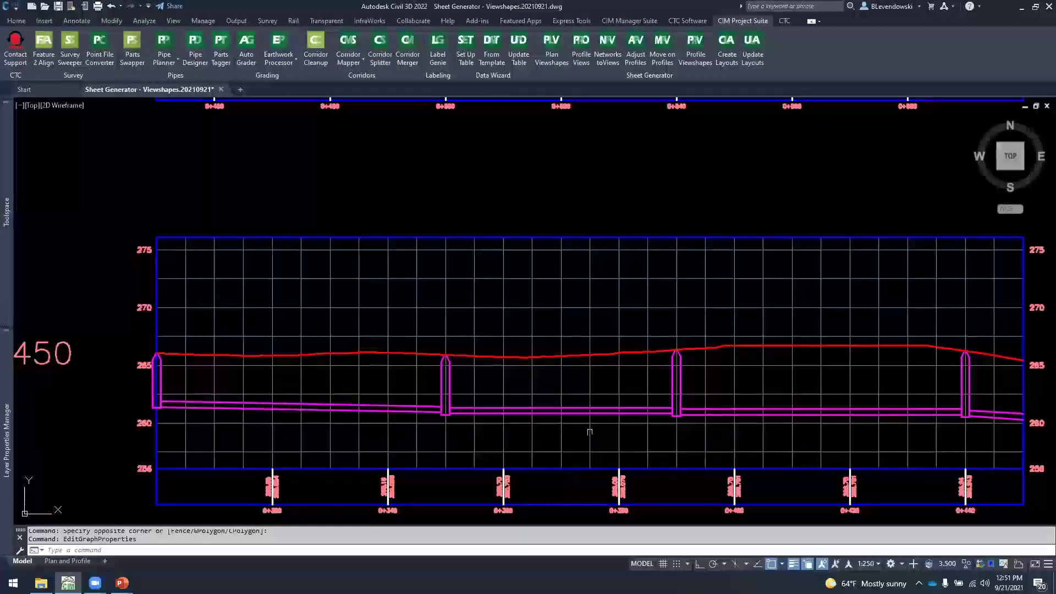
{"action": "scroll", "coordinate": [588, 432], "scroll_direction": "down", "scroll_amount": 3}
{"action": "middle_click_drag", "start_coordinate": [744, 277], "coordinate": [688, 277]}
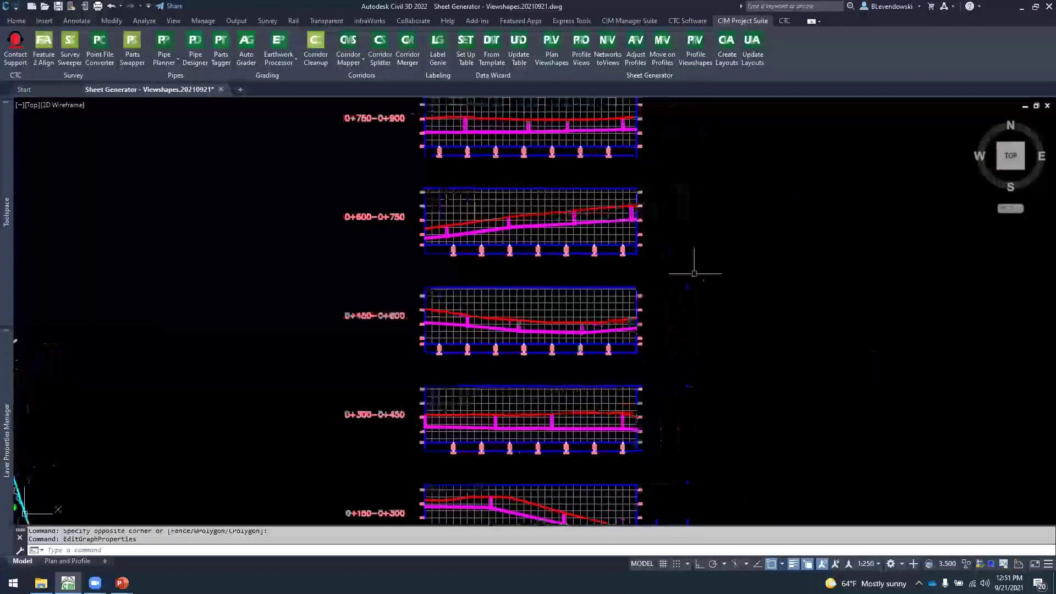
{"action": "left_click", "coordinate": [635, 50]}
{"action": "scroll", "coordinate": [594, 342], "scroll_direction": "down", "scroll_amount": 4}
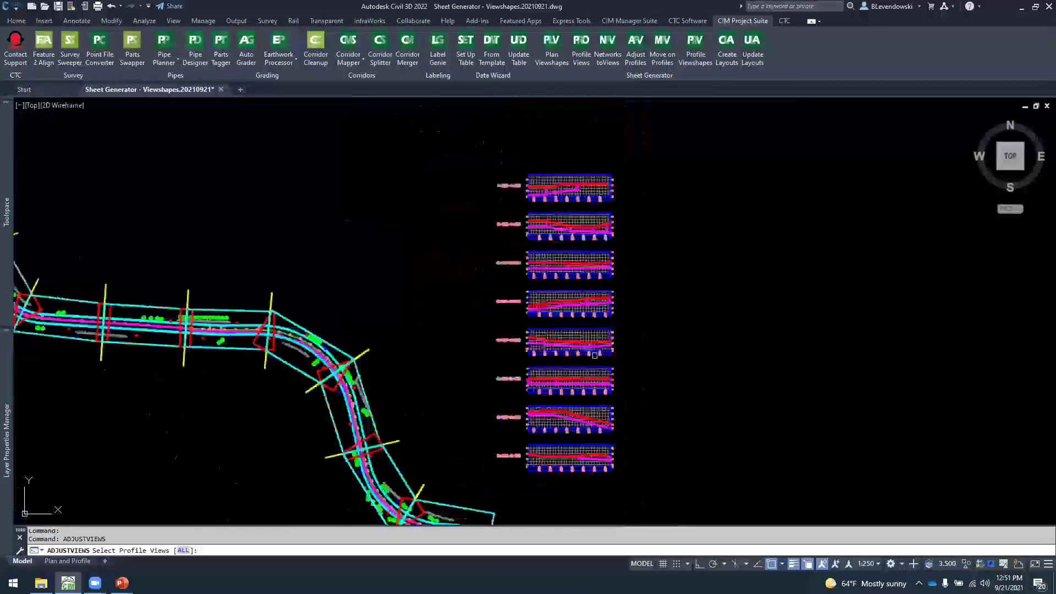
{"action": "left_click", "coordinate": [674, 490]}
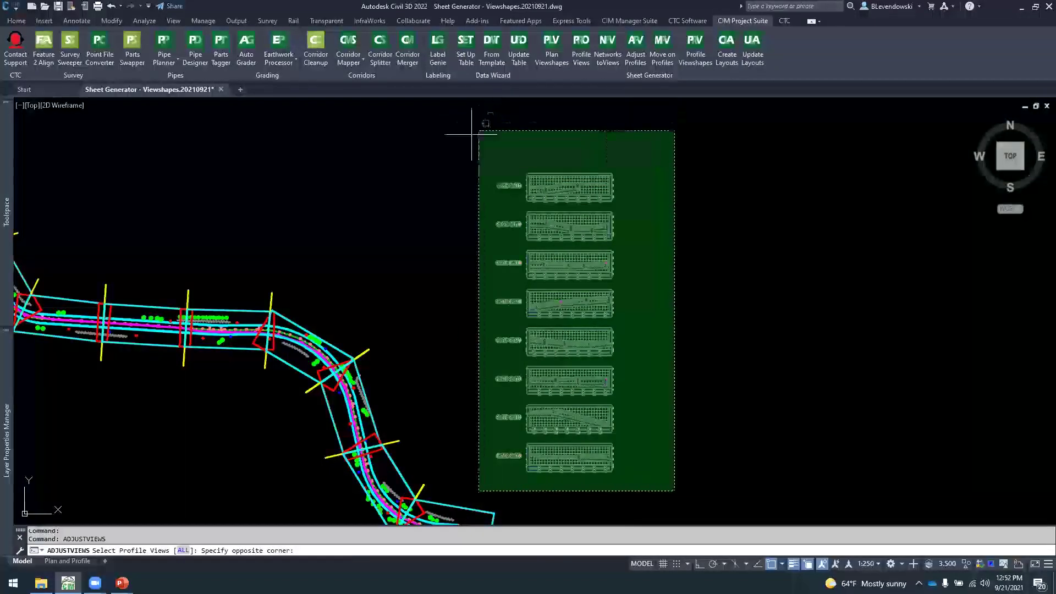
{"action": "left_click", "coordinate": [471, 133]}
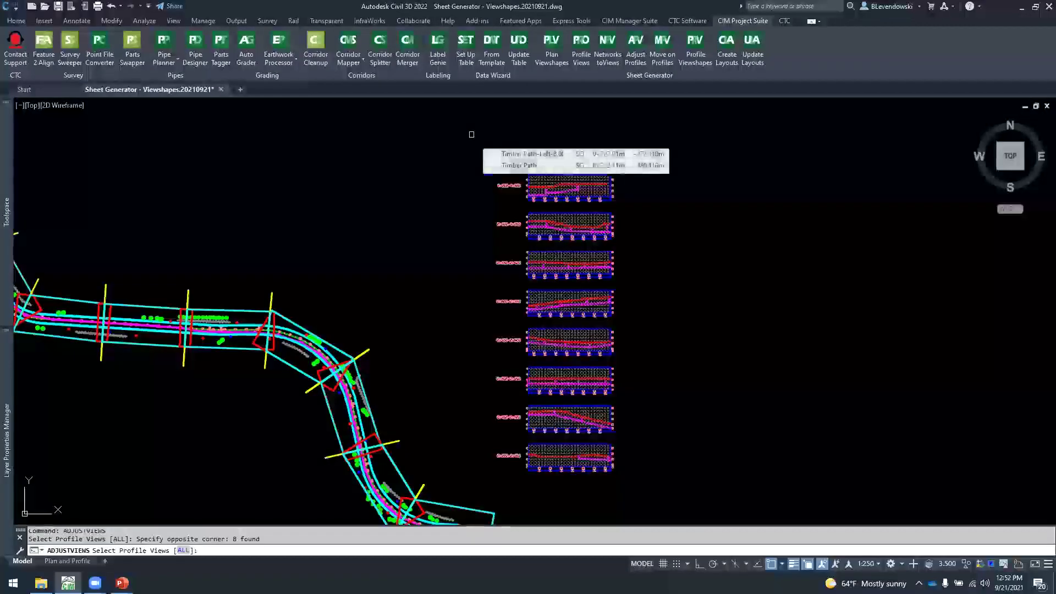
{"action": "key", "text": "Return"}
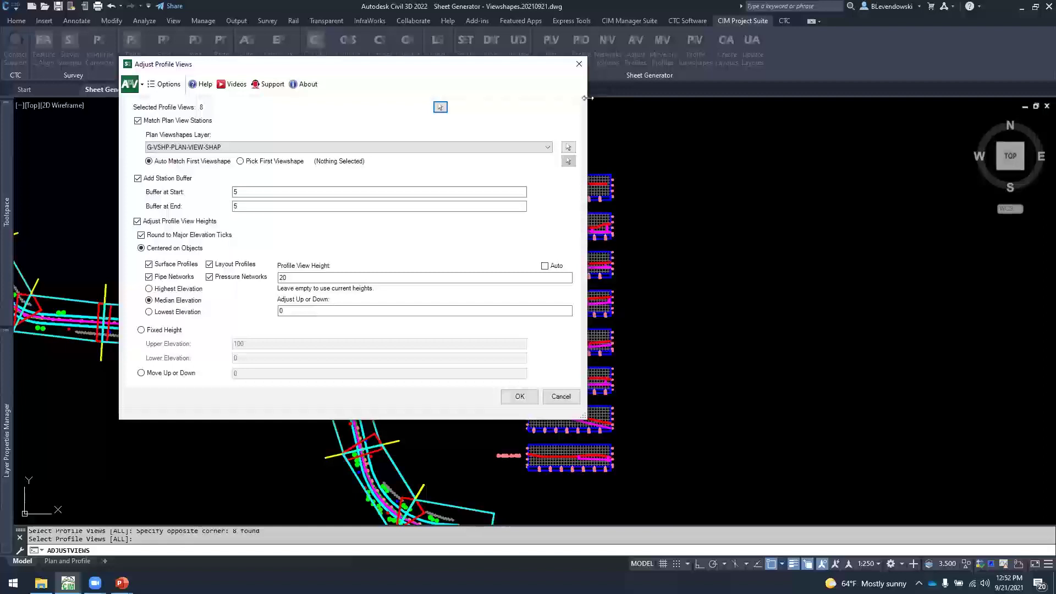
Review the Adjust Profile Views options for plan view station matching, station buffers and view heights, with the dialog made narrower
{"action": "left_click_drag", "start_coordinate": [588, 98], "coordinate": [430, 99]}
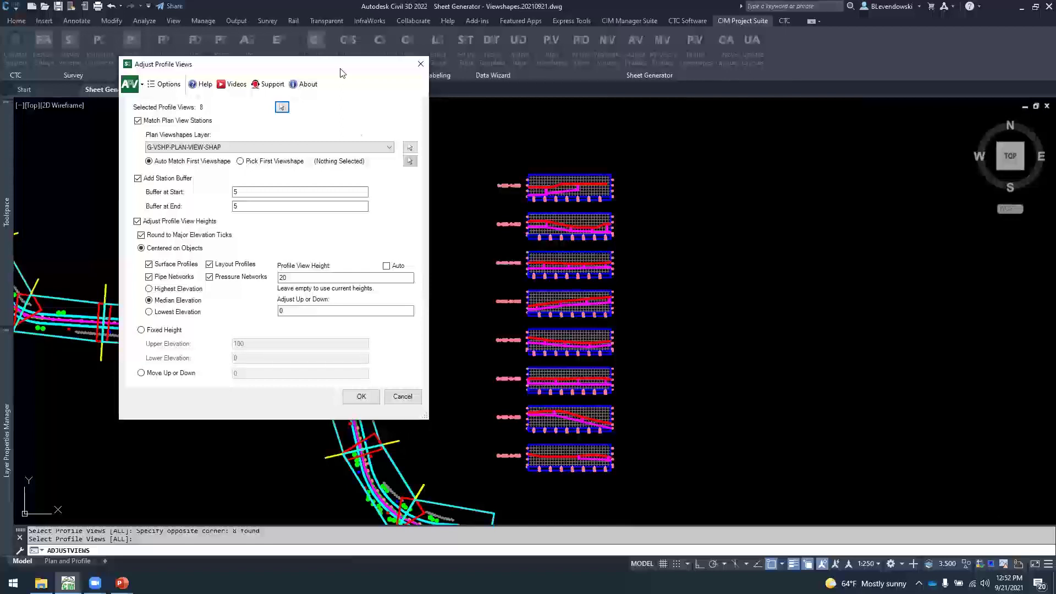
{"action": "left_click_drag", "start_coordinate": [341, 72], "coordinate": [356, 133]}
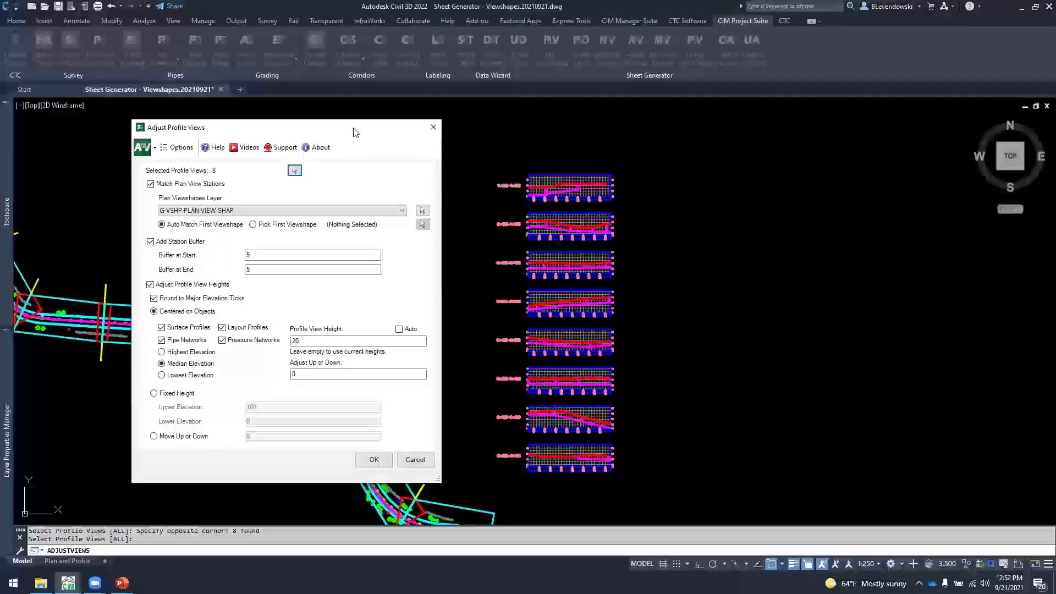
{"action": "left_click_drag", "start_coordinate": [360, 126], "coordinate": [373, 111]}
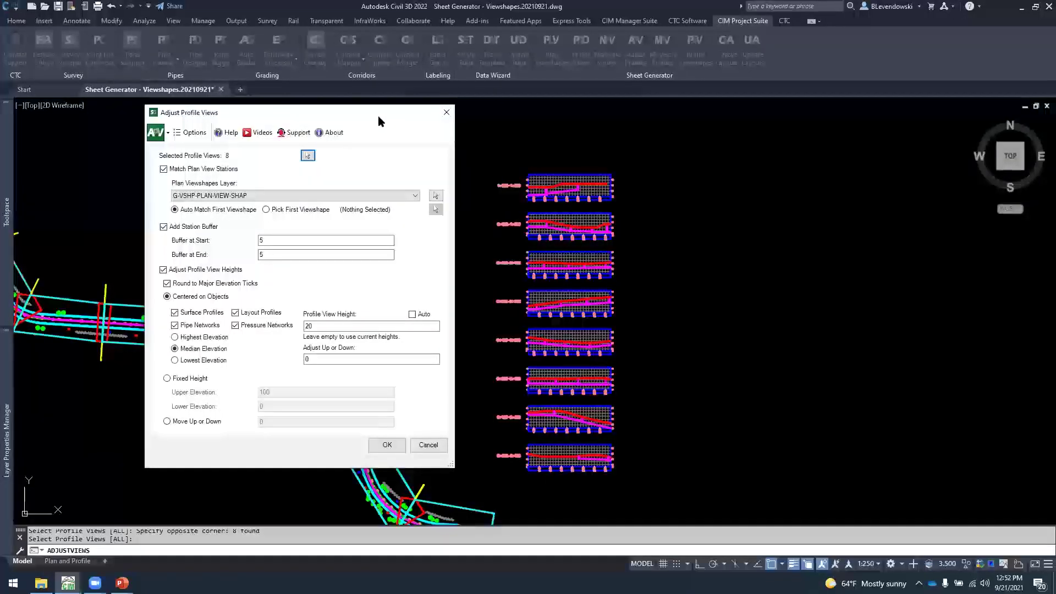
{"action": "left_click_drag", "start_coordinate": [378, 116], "coordinate": [386, 123]}
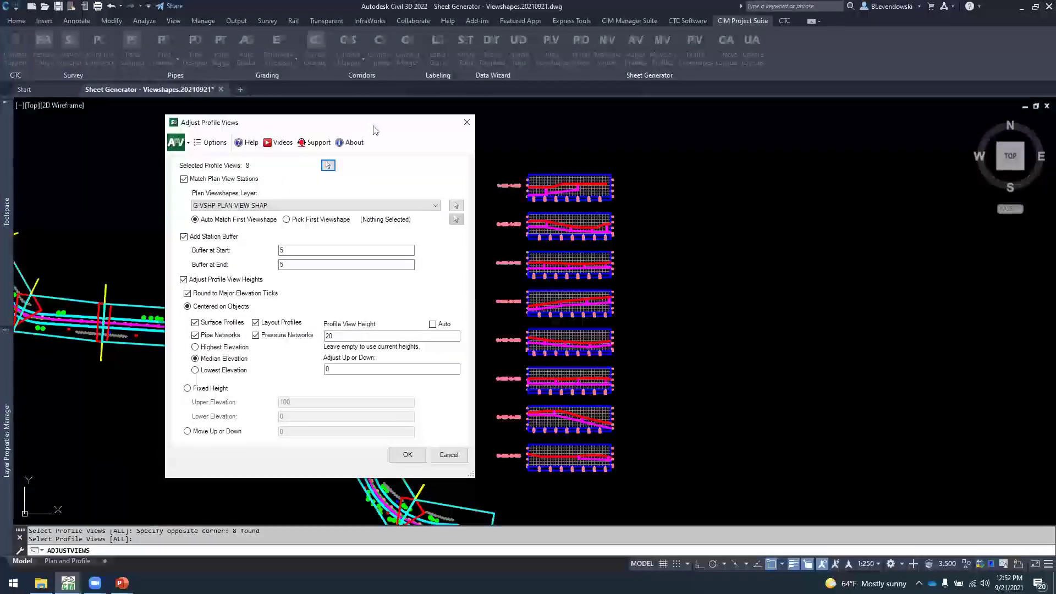
{"action": "left_click_drag", "start_coordinate": [375, 130], "coordinate": [384, 126]}
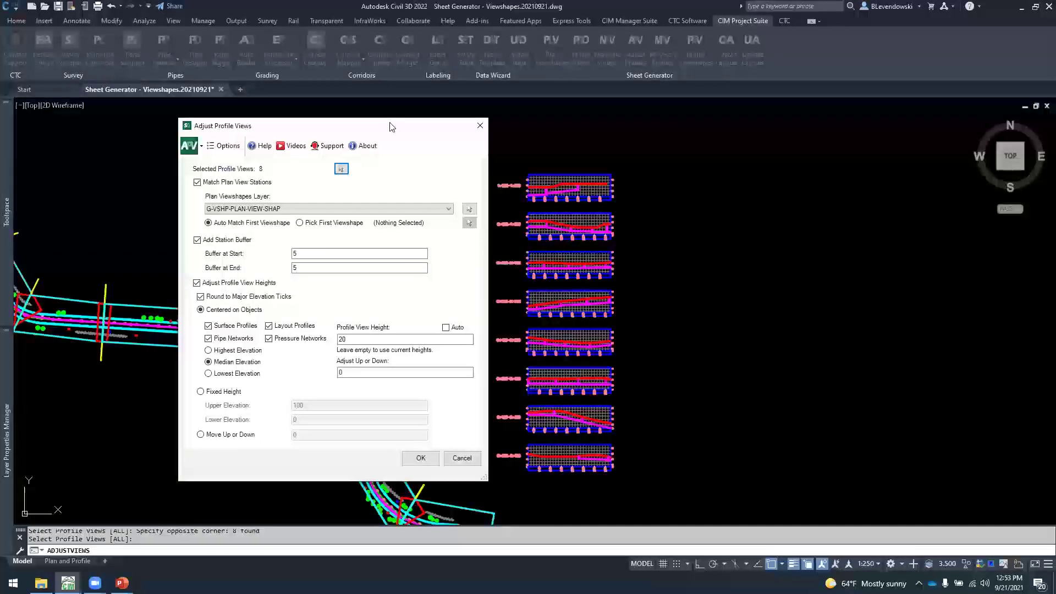
{"action": "left_click_drag", "start_coordinate": [387, 120], "coordinate": [374, 111]}
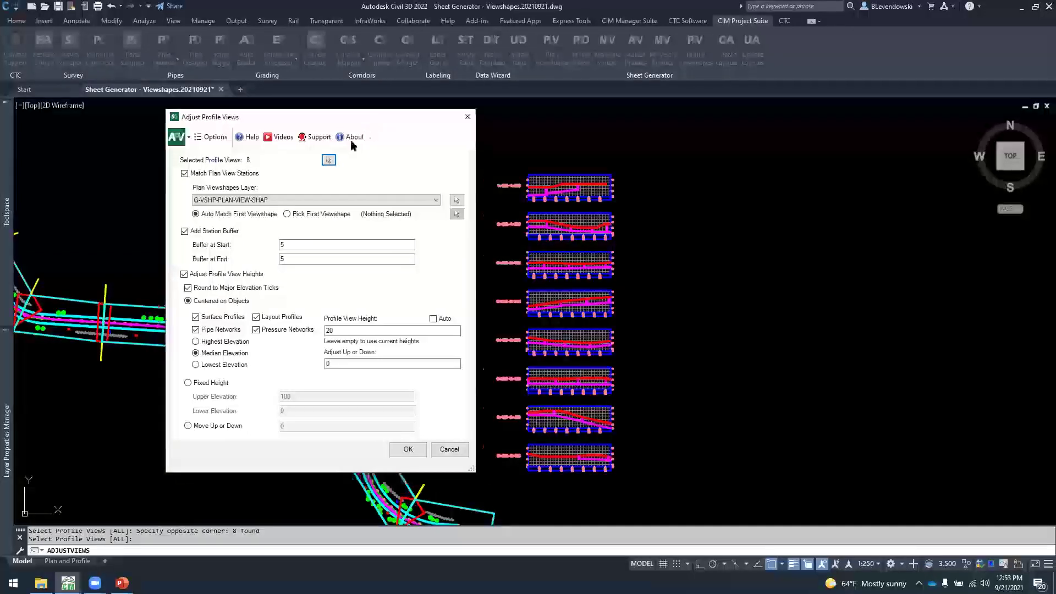
Review the plan view station matching and the start and end station buffers, leaving matching enabled and both buffers at 5
{"action": "left_click", "coordinate": [200, 174]}
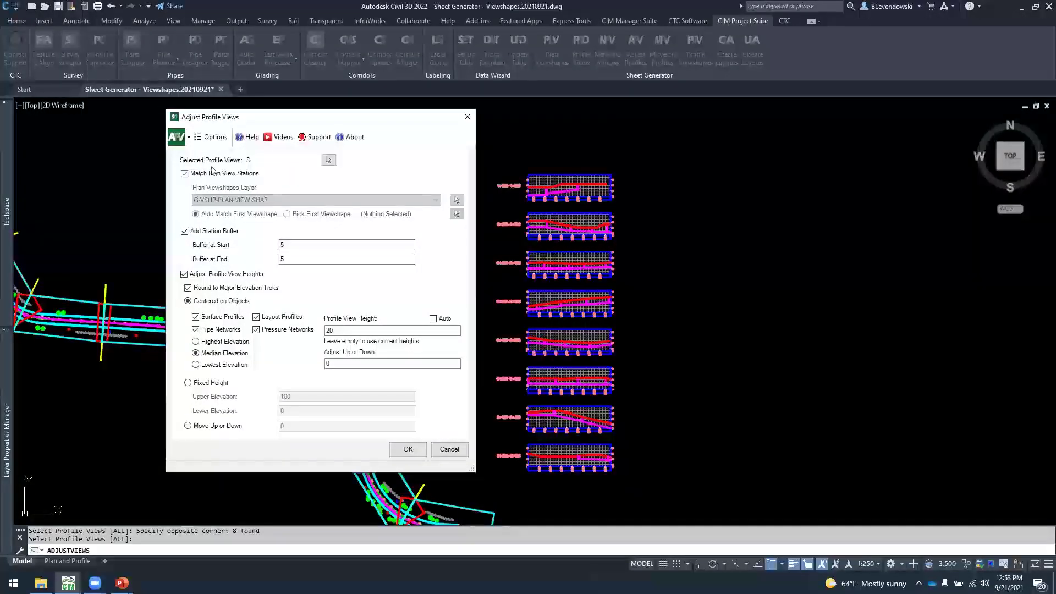
{"action": "left_click", "coordinate": [213, 174]}
{"action": "mouse_move", "coordinate": [311, 121]}
{"action": "left_mouse_down"}
{"action": "mouse_move", "coordinate": [334, 16]}
{"action": "mouse_move", "coordinate": [333, 38]}
{"action": "left_mouse_up"}
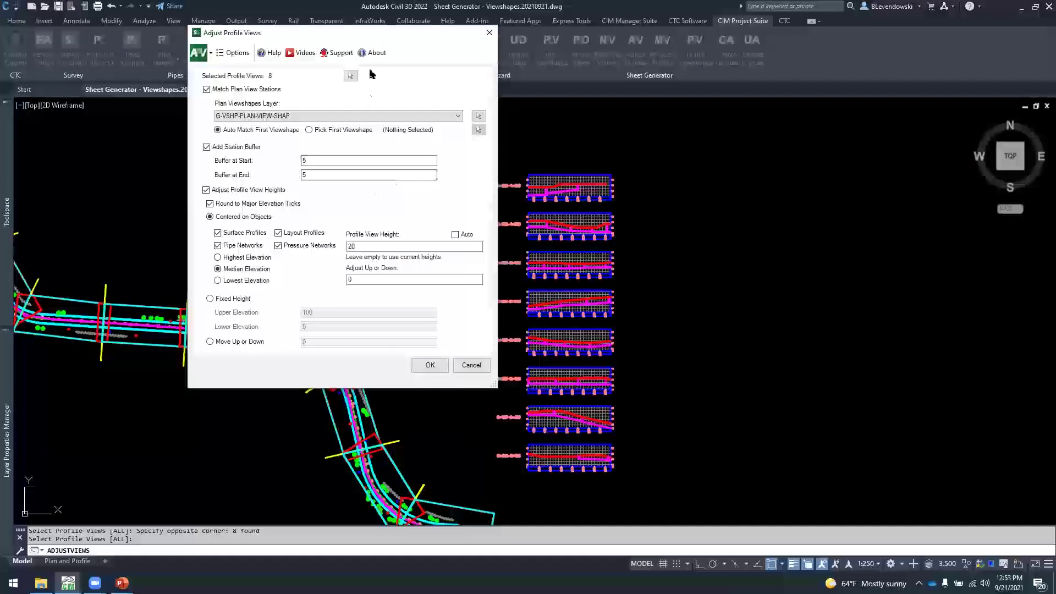
{"action": "left_click_drag", "start_coordinate": [377, 38], "coordinate": [385, 99]}
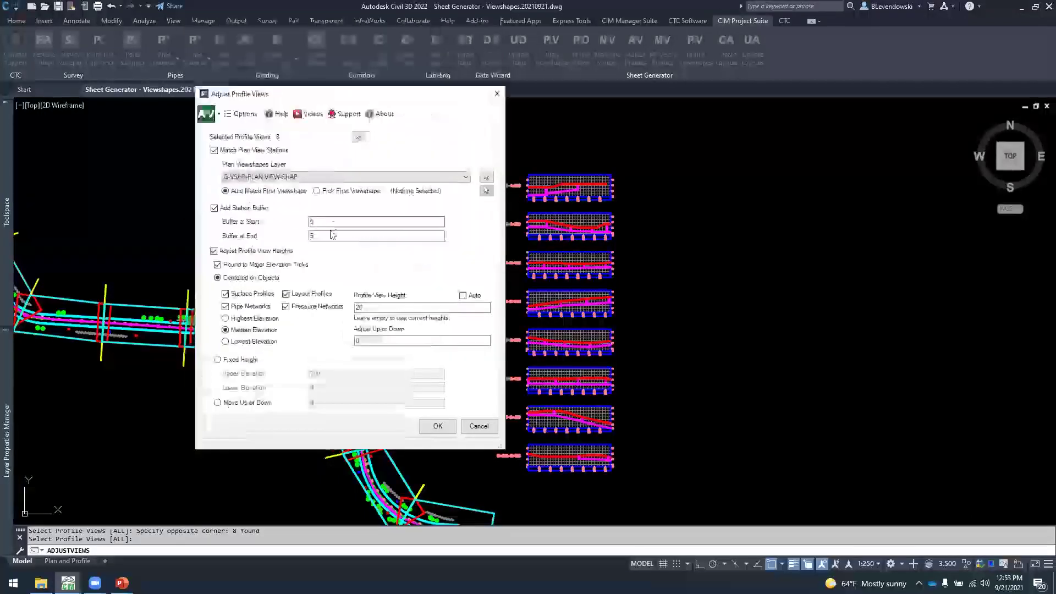
{"action": "left_click", "coordinate": [329, 237]}
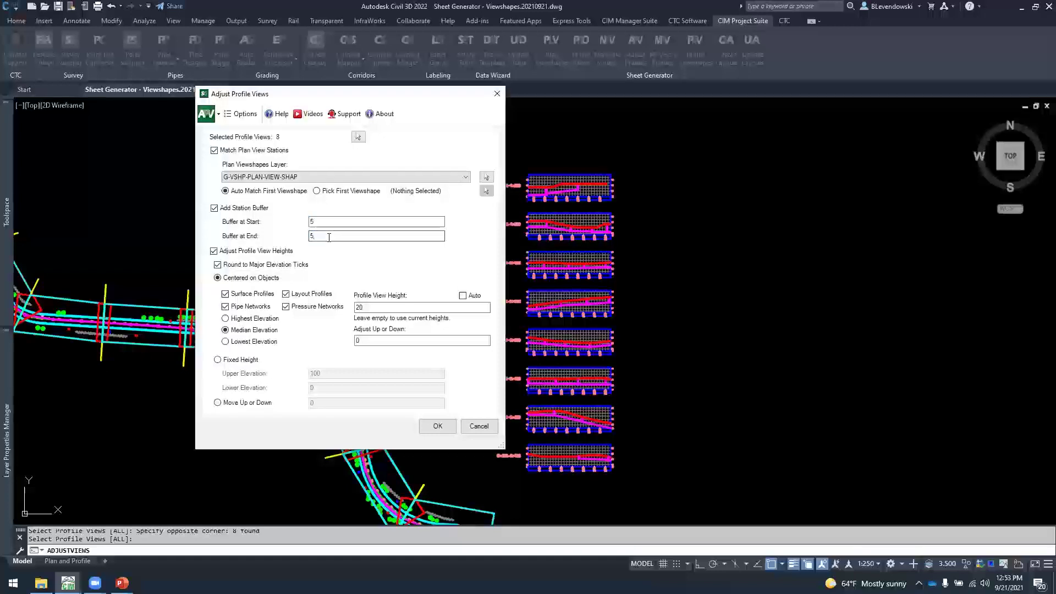
{"action": "double_click", "coordinate": [329, 237]}
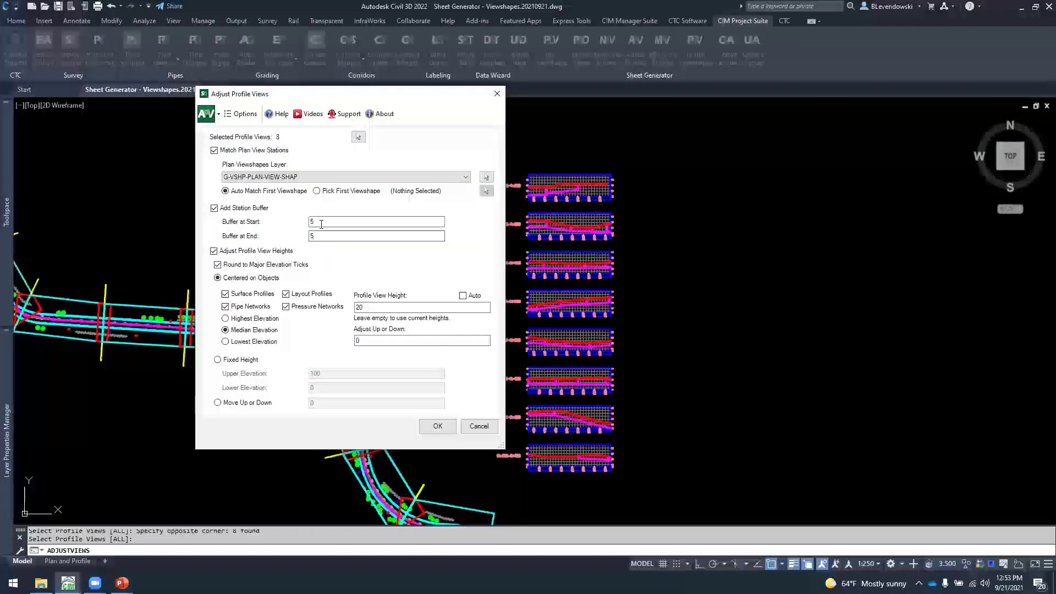
{"action": "key", "text": "shift+Tab"}
{"action": "left_click", "coordinate": [321, 236]}
{"action": "left_click", "coordinate": [336, 236]}
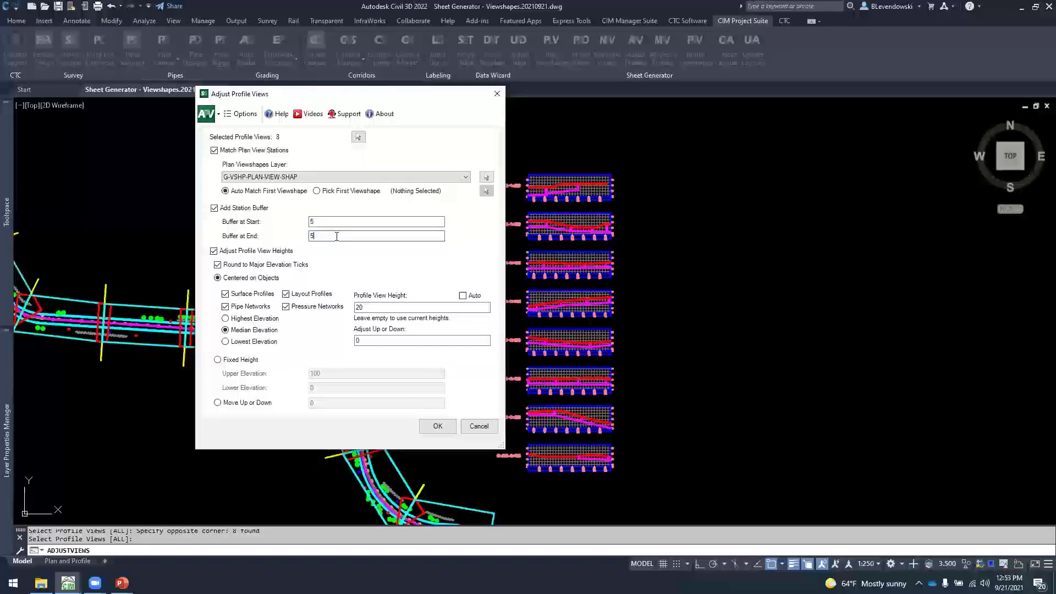
Review the profile view height options, including Fixed Height and Move Up or Down, and leave Centered on Objects selected
{"action": "left_click", "coordinate": [214, 251]}
{"action": "left_click", "coordinate": [214, 251]}
{"action": "left_click", "coordinate": [372, 308]}
{"action": "left_click", "coordinate": [401, 306]}
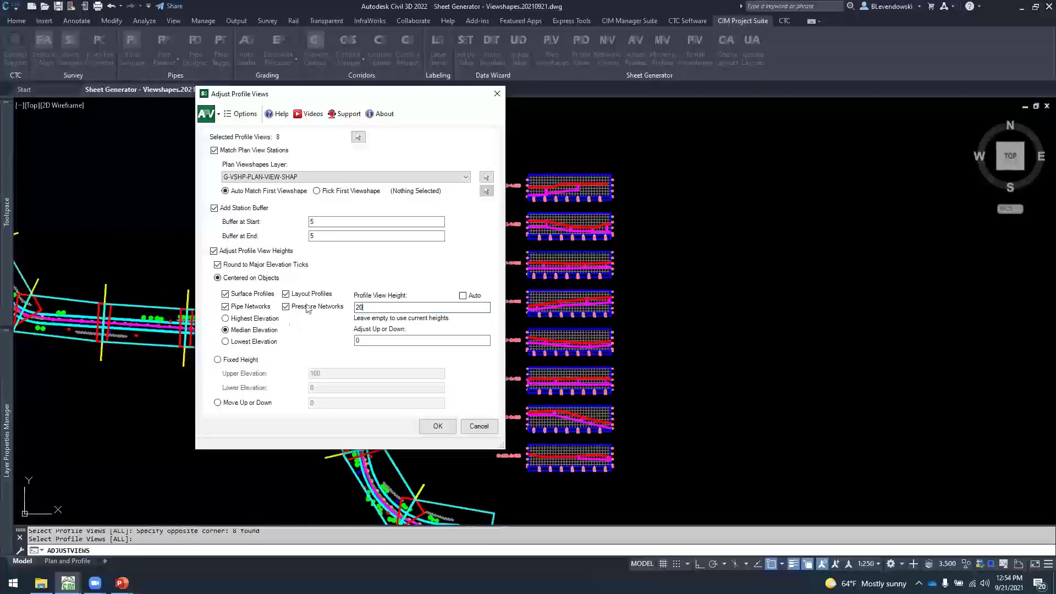
{"action": "left_click", "coordinate": [218, 360]}
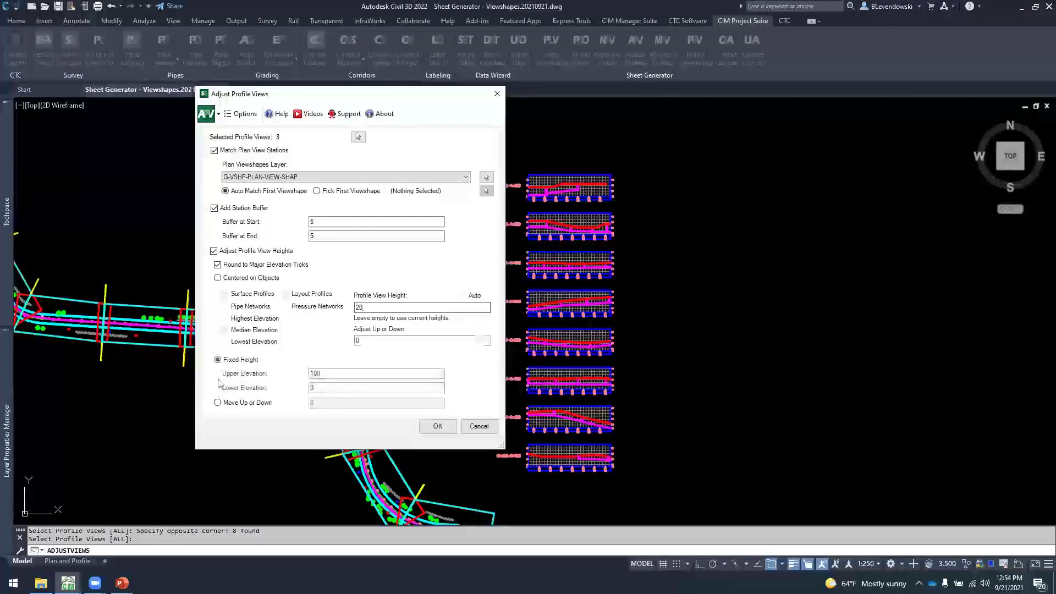
{"action": "left_click", "coordinate": [218, 403]}
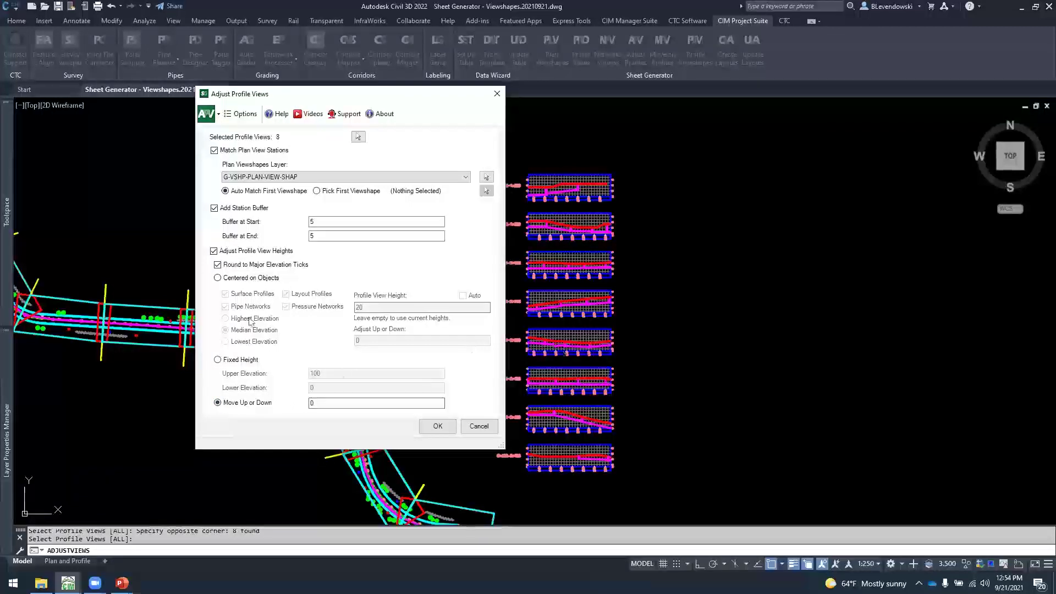
{"action": "left_click", "coordinate": [218, 279]}
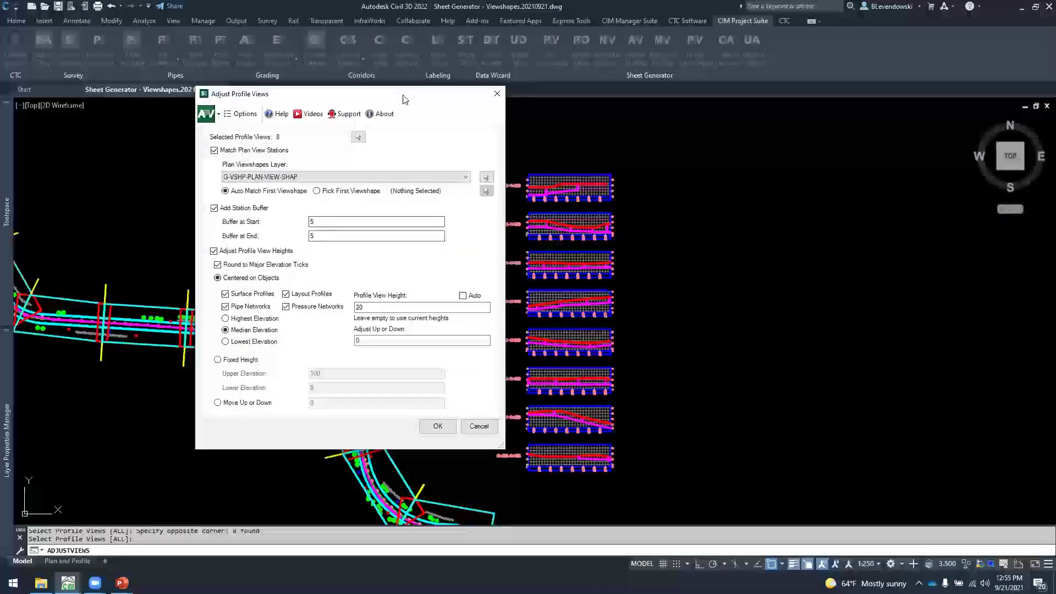
Apply the profile view adjustment with plan view station matching, 5 buffers and a height of 20 centred on the objects' median elevation
{"action": "left_click_drag", "start_coordinate": [404, 99], "coordinate": [849, 135]}
{"action": "left_click", "coordinate": [803, 172]}
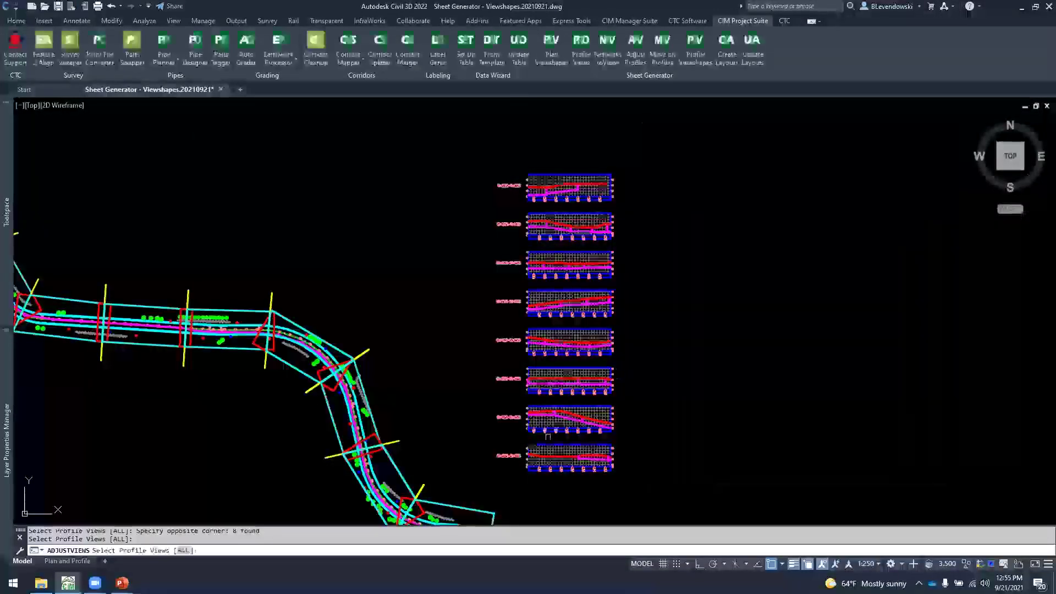
{"action": "scroll", "coordinate": [548, 436], "scroll_direction": "up", "scroll_amount": 6}
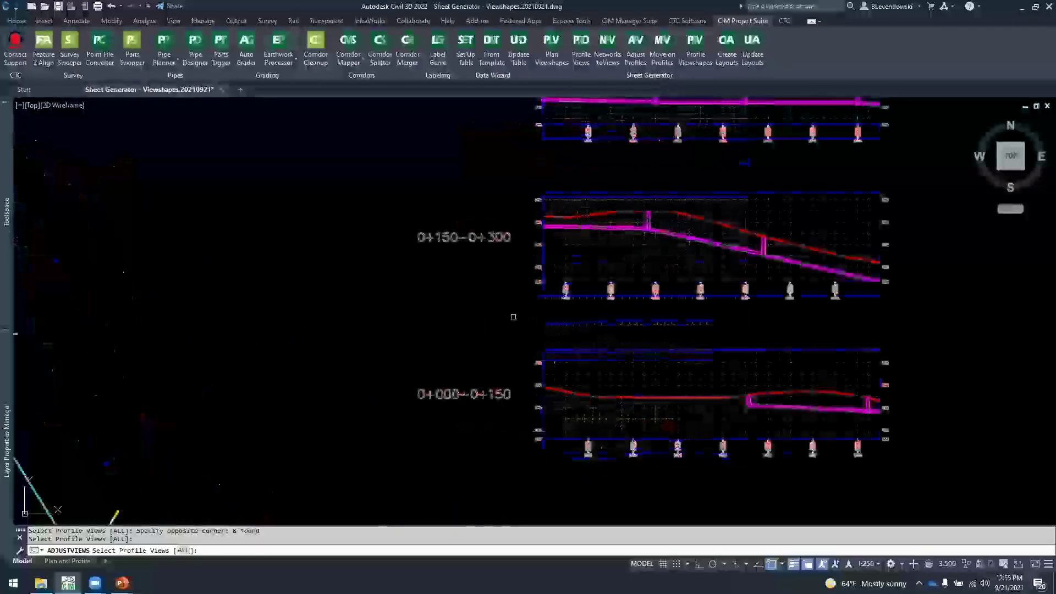
{"action": "key", "text": "Return"}
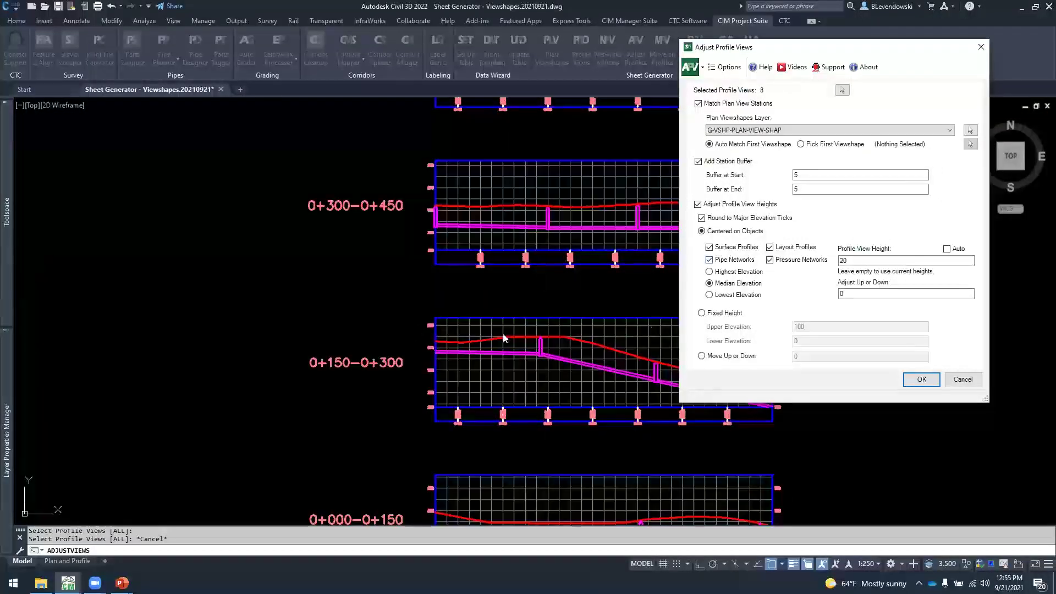
{"action": "left_click", "coordinate": [914, 380]}
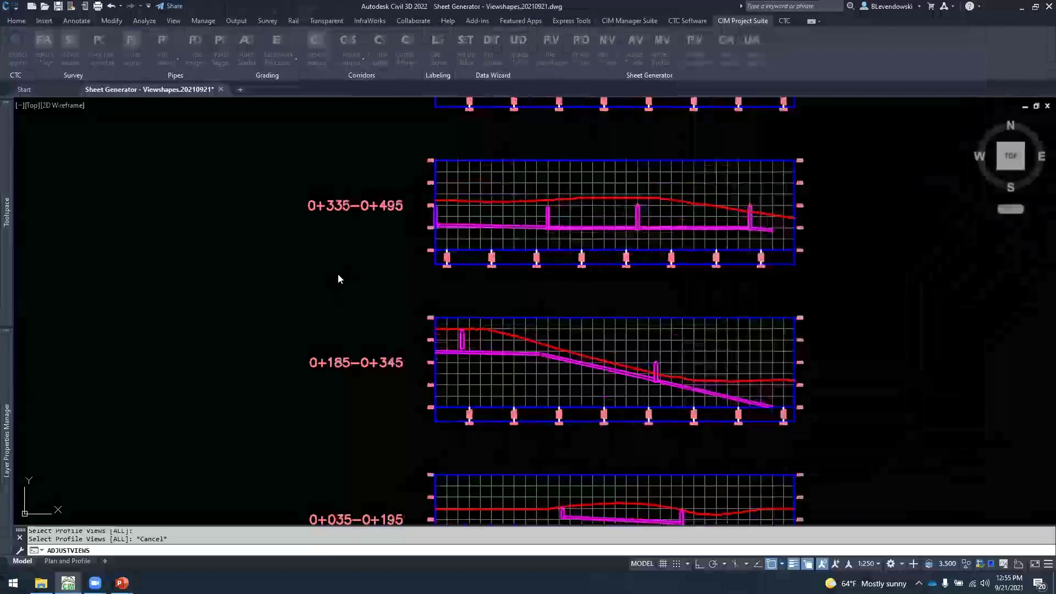
Regenerate the drawing with REGENALL and check how far the pipes extend across the adjusted profile views
{"action": "type", "text": "ea"}
{"action": "key", "text": "Return"}
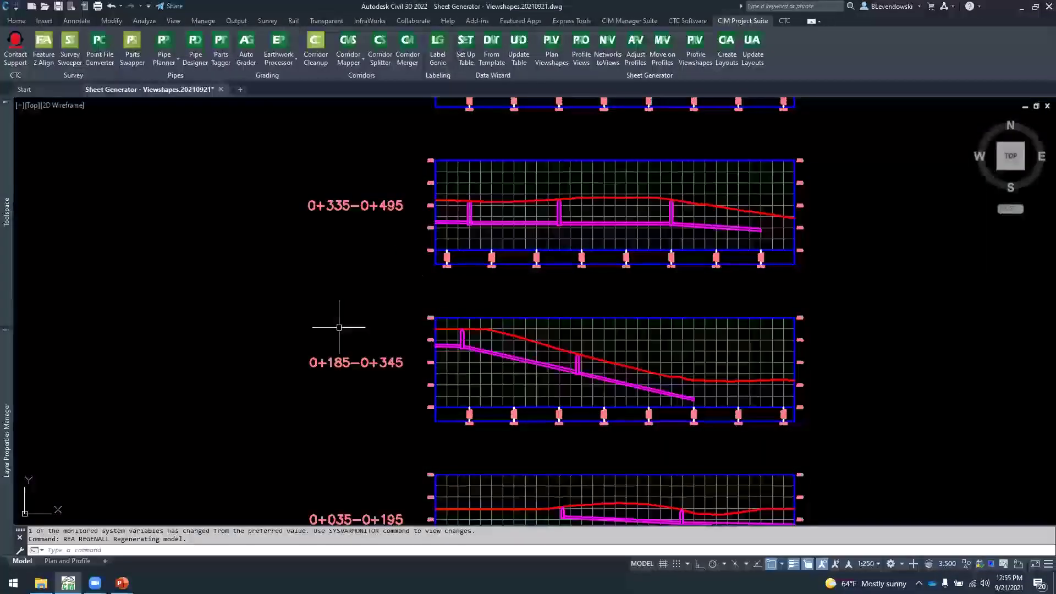
{"action": "scroll", "coordinate": [353, 361], "scroll_direction": "down", "scroll_amount": 5}
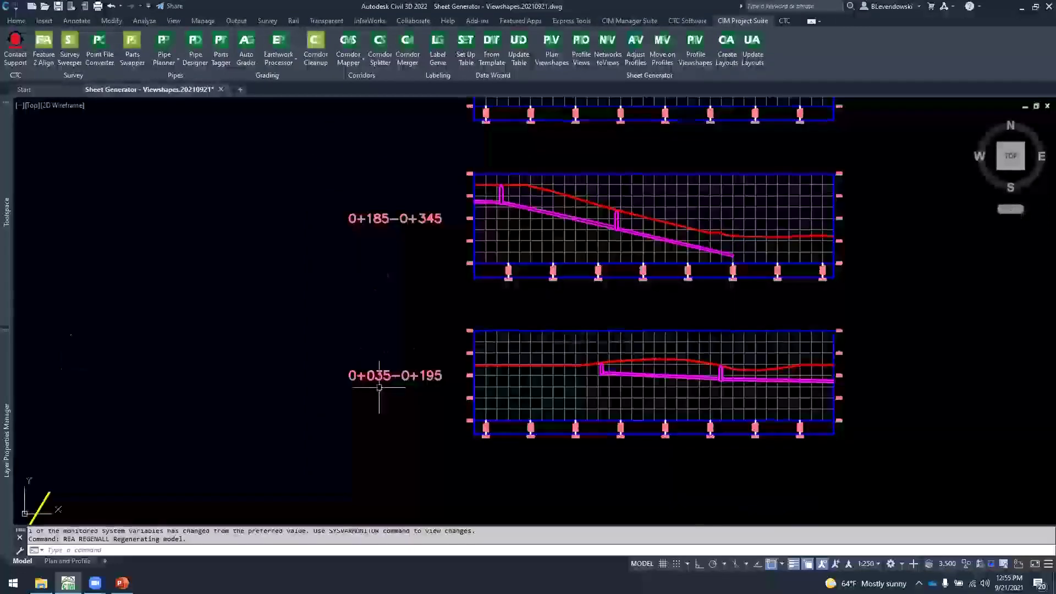
{"action": "middle_click_drag", "start_coordinate": [431, 267], "coordinate": [353, 493]}
{"action": "mouse_move", "coordinate": [417, 256]}
{"action": "middle_mouse_down"}
{"action": "mouse_move", "coordinate": [407, 325]}
{"action": "mouse_move", "coordinate": [401, 264]}
{"action": "mouse_move", "coordinate": [412, 390]}
{"action": "middle_mouse_up"}
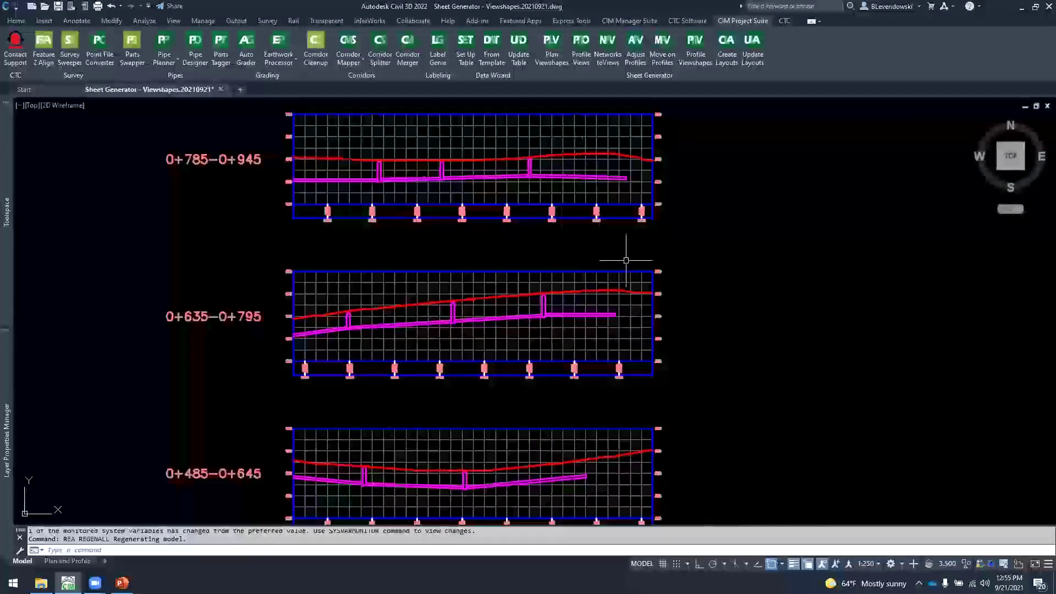
{"action": "middle_click_drag", "start_coordinate": [632, 377], "coordinate": [628, 316]}
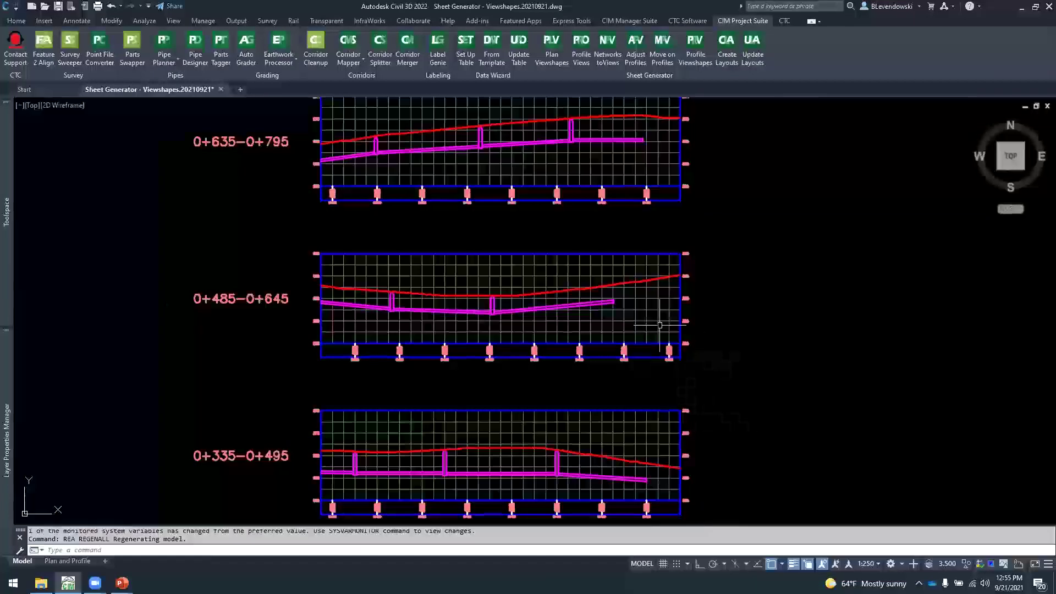
{"action": "type", "text": "rea"}
{"action": "key", "text": "Return"}
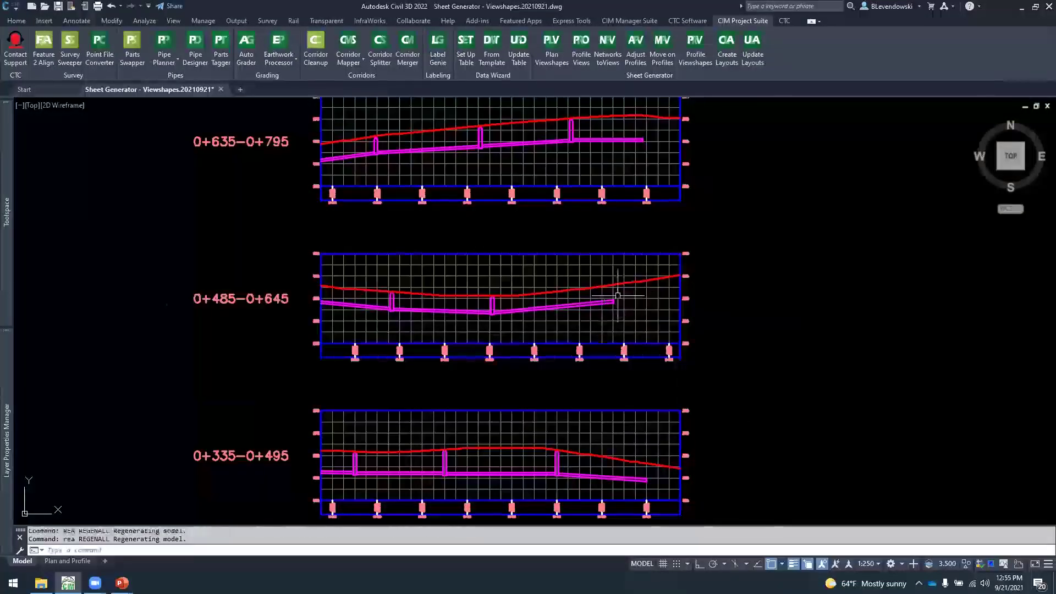
{"action": "key", "text": "Escape"}
{"action": "key", "text": "Escape"}
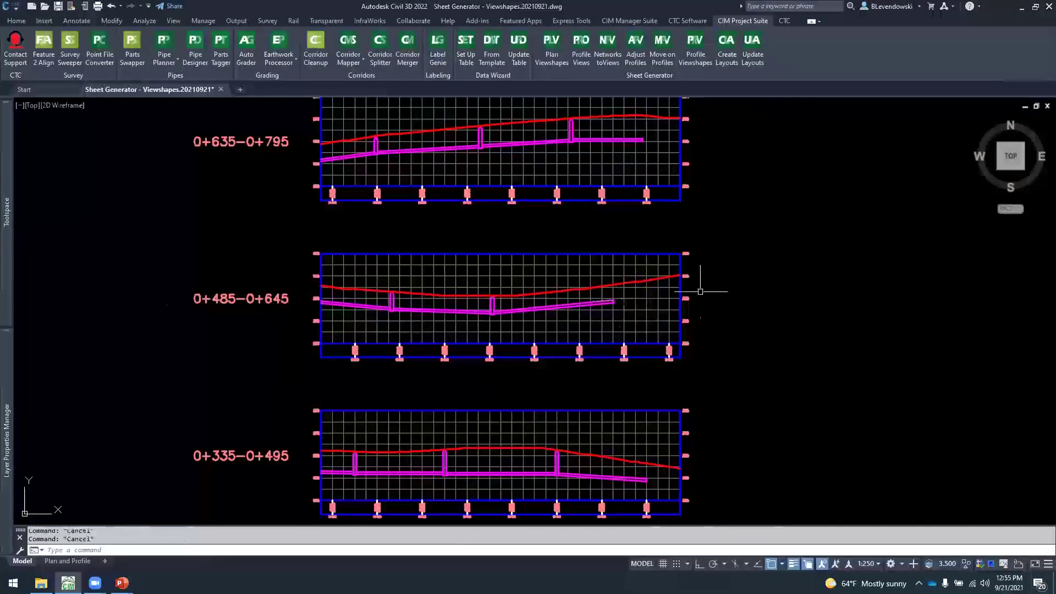
Update the pipe network parts in all profile views, accepting a maximum horizontal distance of 50.000 to the alignment
{"action": "left_click", "coordinate": [611, 50]}
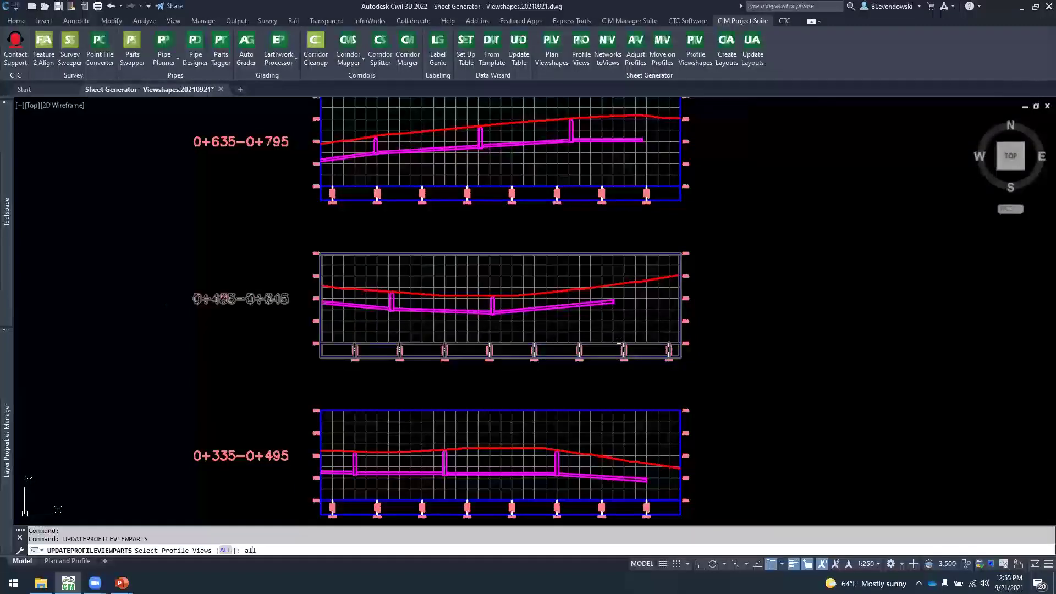
{"action": "key", "text": "Return"}
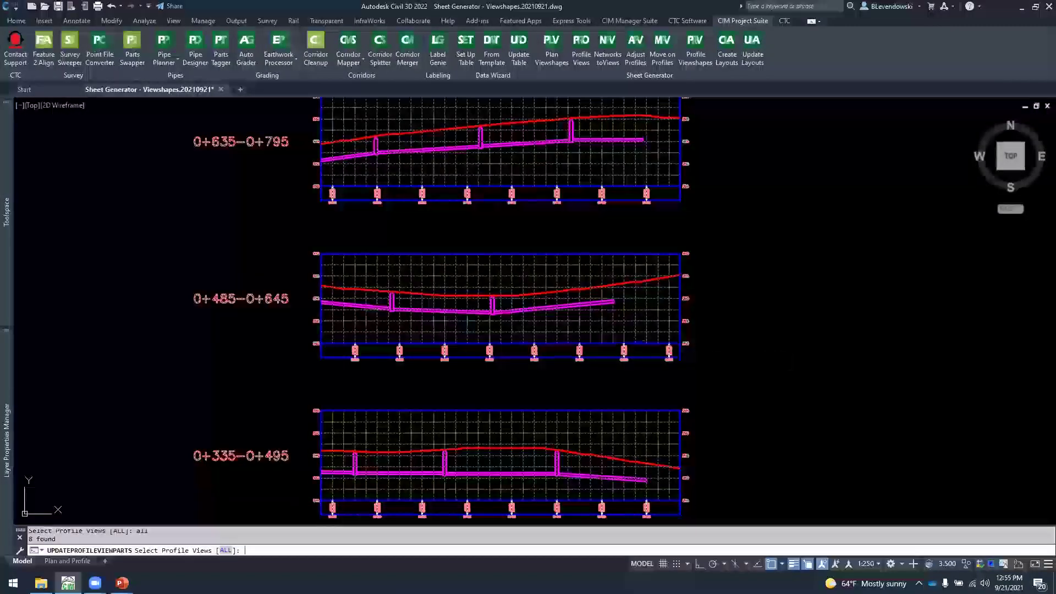
{"action": "key", "text": "Return"}
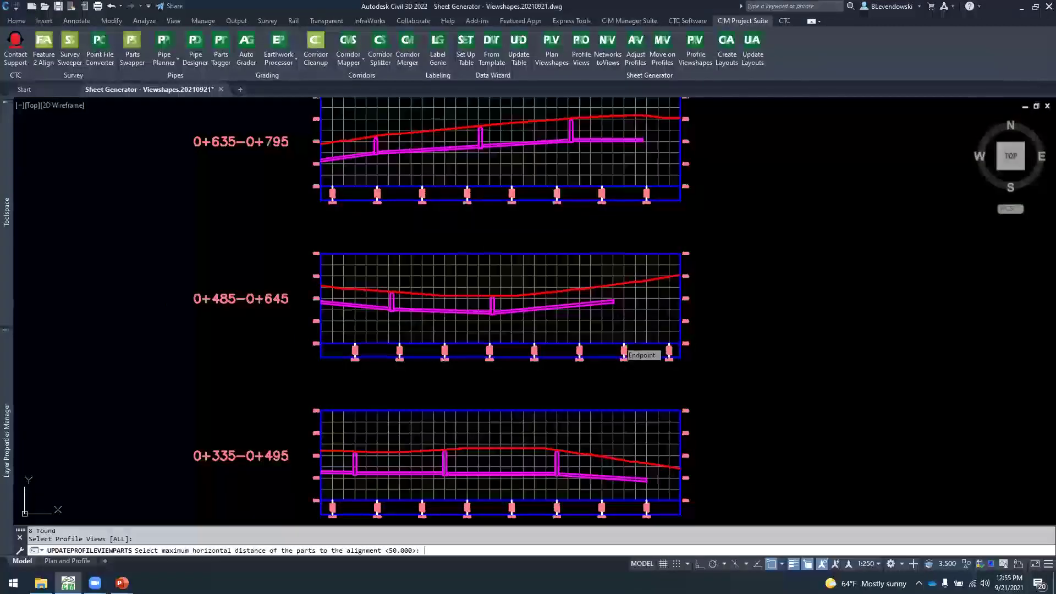
{"action": "key", "text": "Return"}
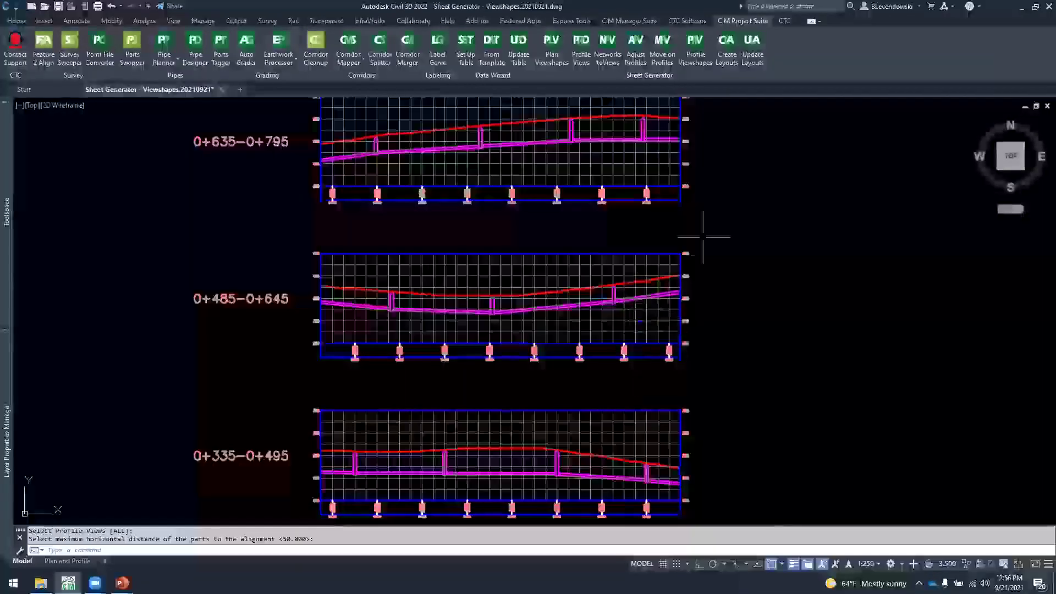
Compare the updated profile views with the plan view shapes and match lines along the Timber Path alignment
{"action": "middle_click_drag", "start_coordinate": [735, 186], "coordinate": [723, 247]}
{"action": "scroll", "coordinate": [723, 247], "scroll_direction": "down", "scroll_amount": 4}
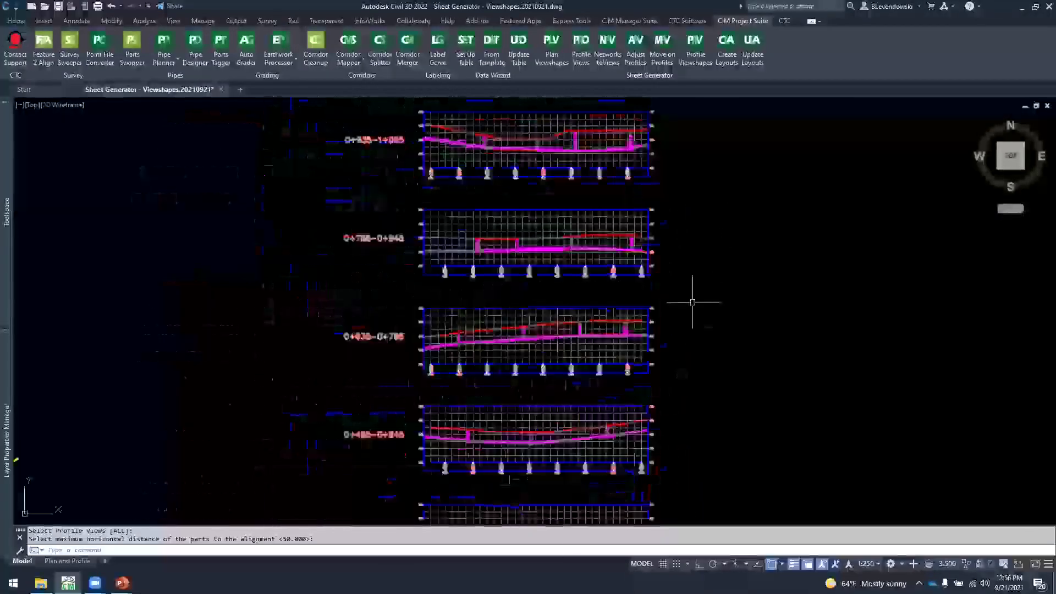
{"action": "mouse_move", "coordinate": [414, 352]}
{"action": "middle_mouse_down"}
{"action": "mouse_move", "coordinate": [500, 271]}
{"action": "mouse_move", "coordinate": [676, 237]}
{"action": "middle_mouse_up"}
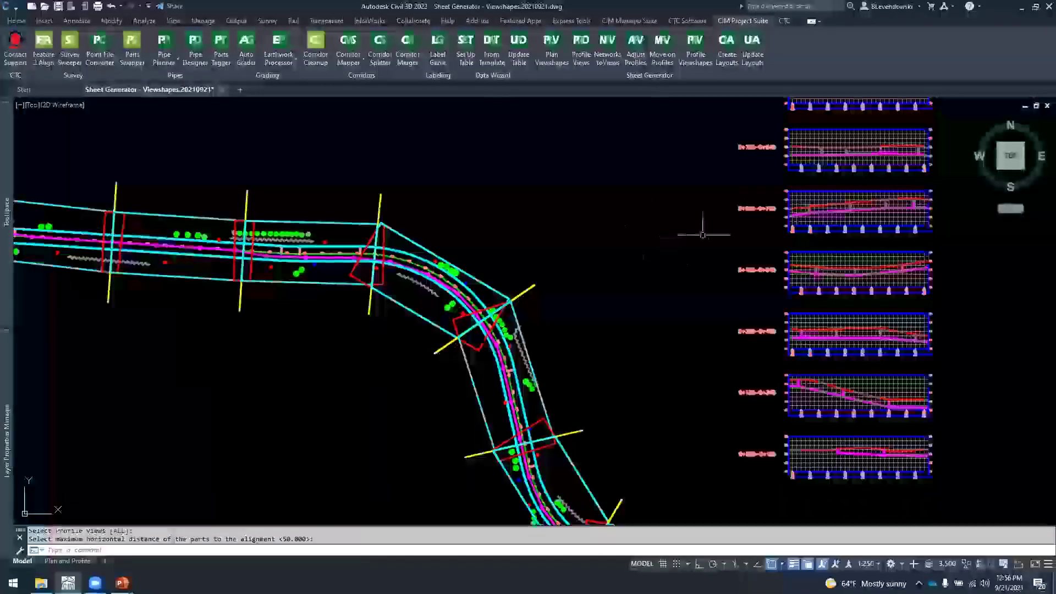
{"action": "mouse_move", "coordinate": [728, 238]}
{"action": "middle_mouse_down"}
{"action": "mouse_move", "coordinate": [627, 250]}
{"action": "mouse_move", "coordinate": [470, 297]}
{"action": "mouse_move", "coordinate": [683, 291]}
{"action": "mouse_move", "coordinate": [800, 308]}
{"action": "mouse_move", "coordinate": [805, 298]}
{"action": "middle_mouse_up"}
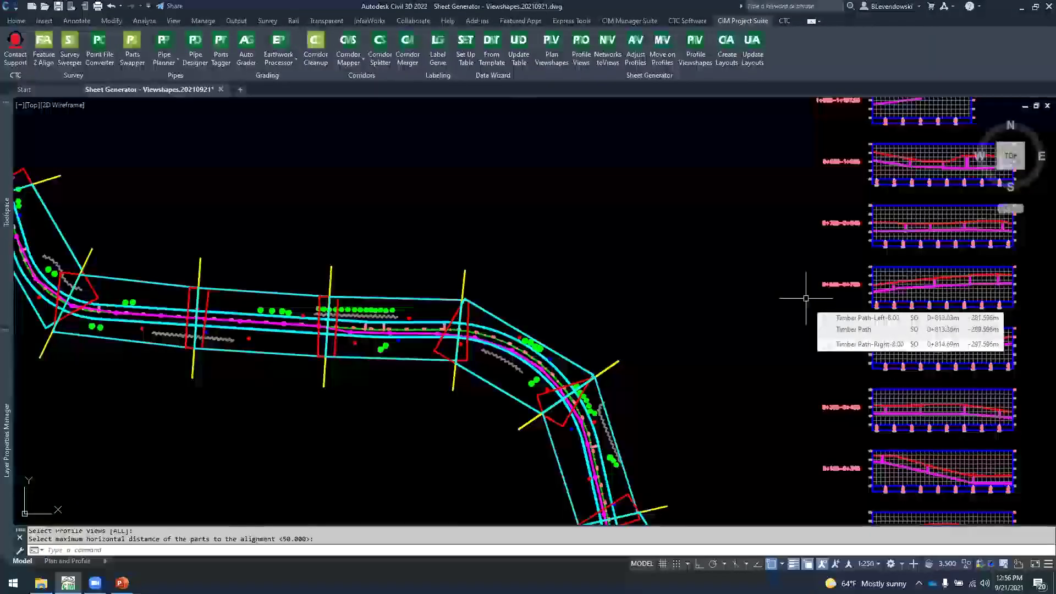
{"action": "mouse_move", "coordinate": [766, 196]}
{"action": "middle_mouse_down"}
{"action": "mouse_move", "coordinate": [613, 195]}
{"action": "mouse_move", "coordinate": [523, 142]}
{"action": "middle_mouse_up"}
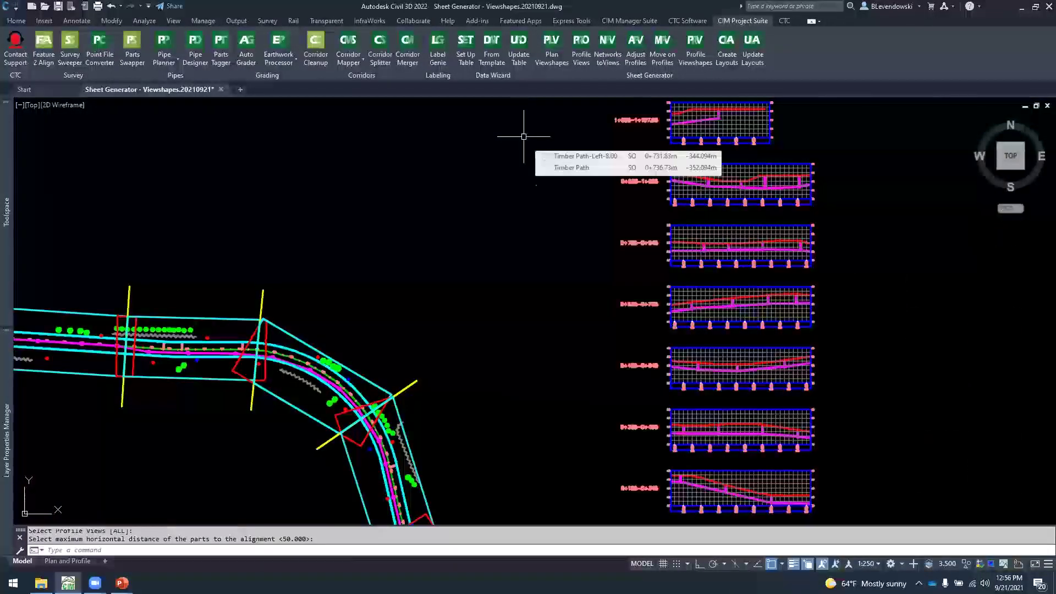
{"action": "mouse_move", "coordinate": [874, 254]}
{"action": "middle_mouse_down"}
{"action": "mouse_move", "coordinate": [883, 238]}
{"action": "mouse_move", "coordinate": [667, 196]}
{"action": "mouse_move", "coordinate": [680, 134]}
{"action": "middle_mouse_up"}
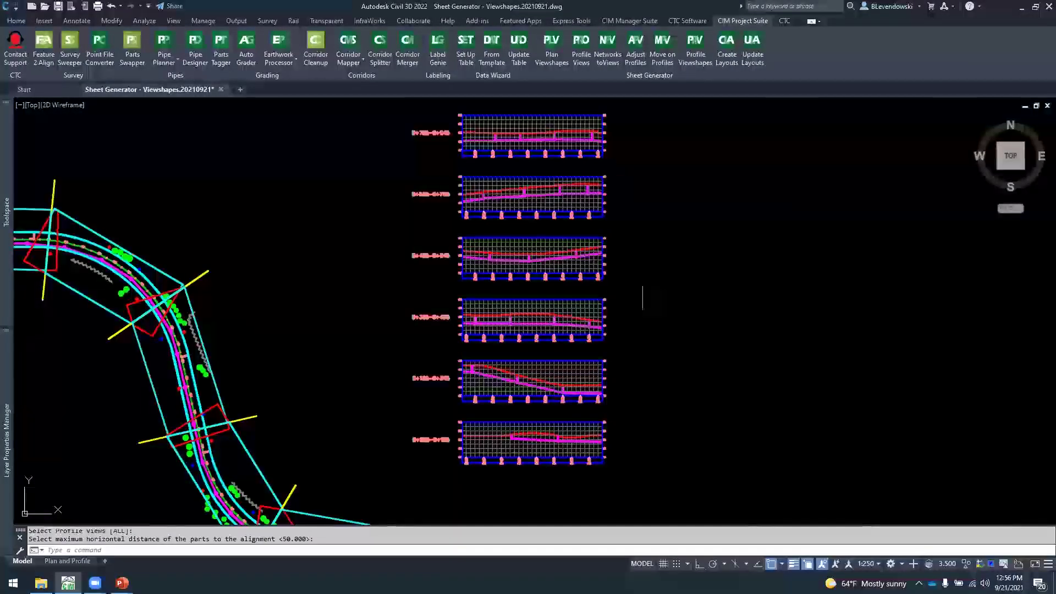
{"action": "middle_click_drag", "start_coordinate": [657, 286], "coordinate": [684, 224]}
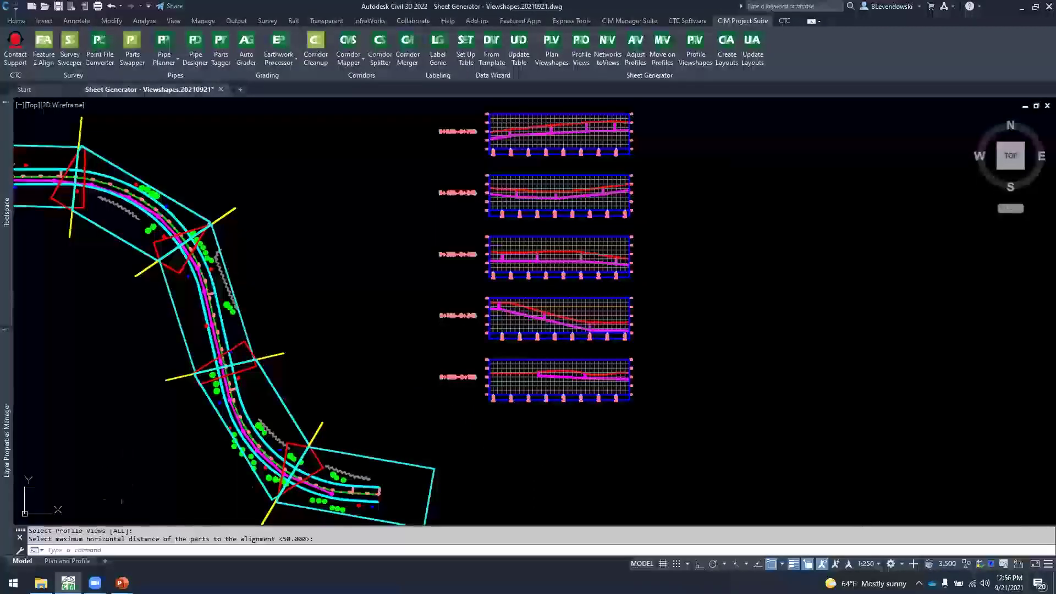
Examine the space between the plan and profile viewports in the Plan and Profile layout
{"action": "left_click", "coordinate": [65, 560]}
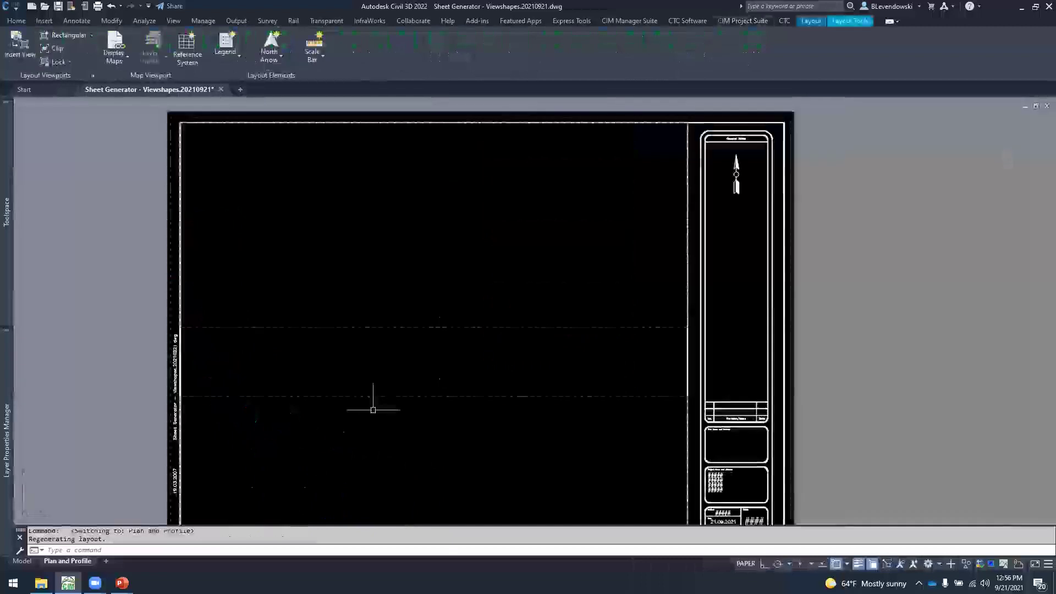
{"action": "middle_click_drag", "start_coordinate": [447, 372], "coordinate": [514, 226]}
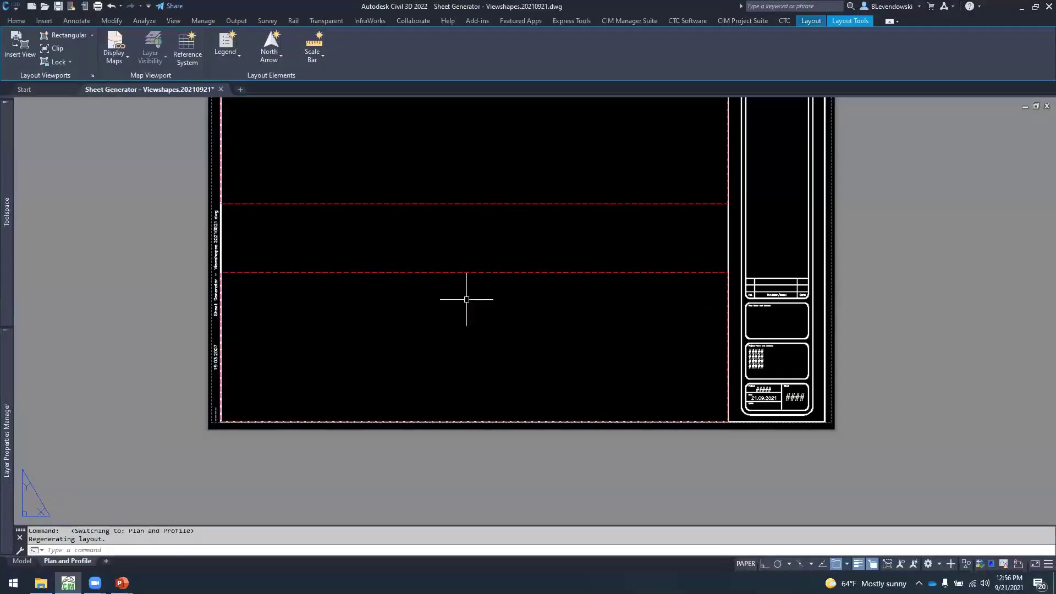
{"action": "left_click", "coordinate": [485, 259]}
{"action": "left_click", "coordinate": [460, 285]}
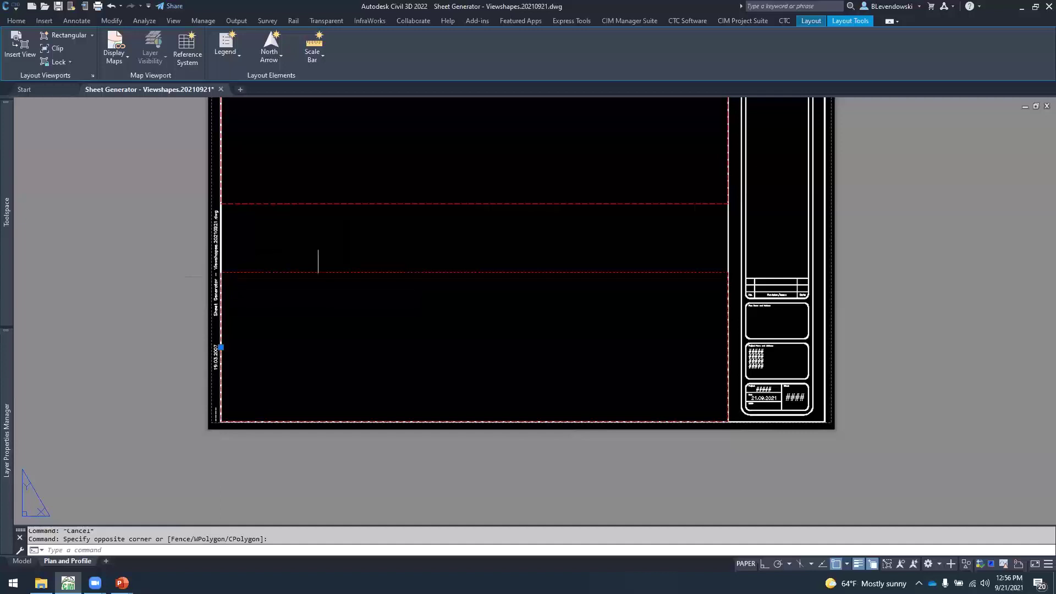
{"action": "middle_click_drag", "start_coordinate": [318, 261], "coordinate": [309, 316]}
{"action": "key", "text": "Escape"}
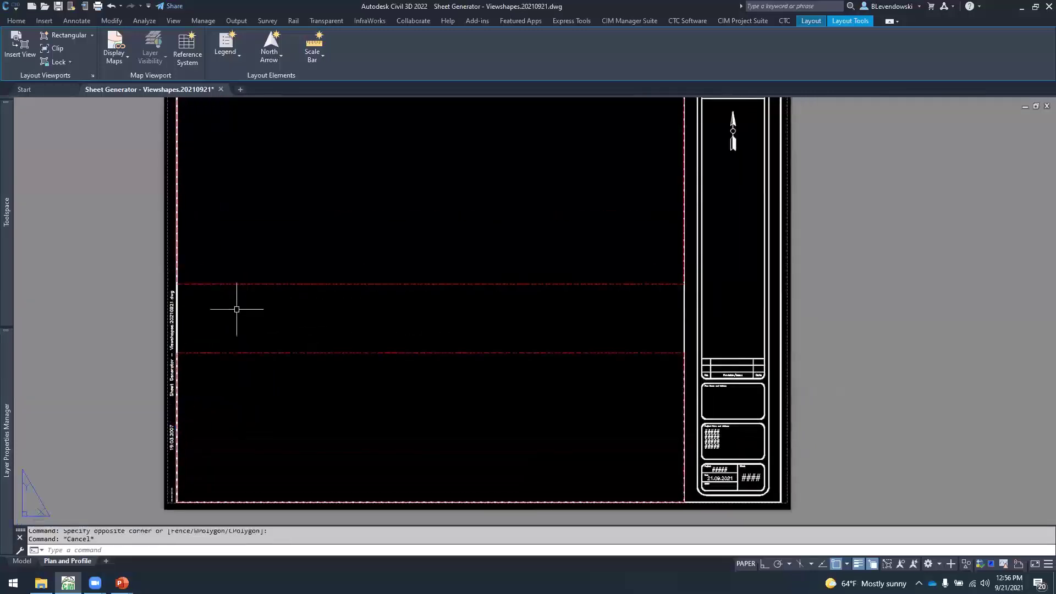
{"action": "left_click", "coordinate": [184, 291]}
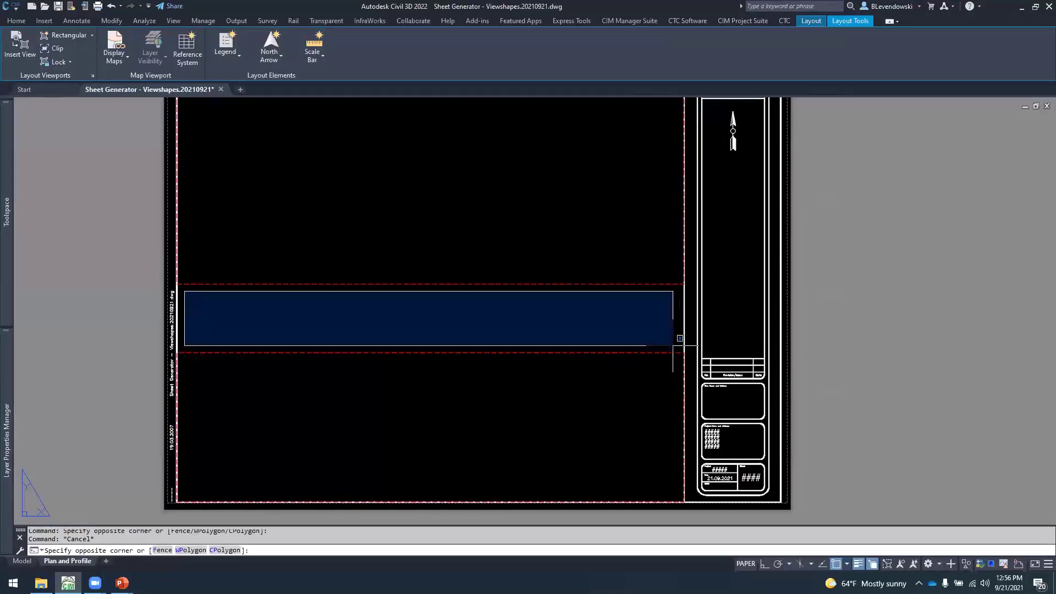
{"action": "key", "text": "Escape"}
{"action": "middle_click_drag", "start_coordinate": [289, 368], "coordinate": [313, 380]}
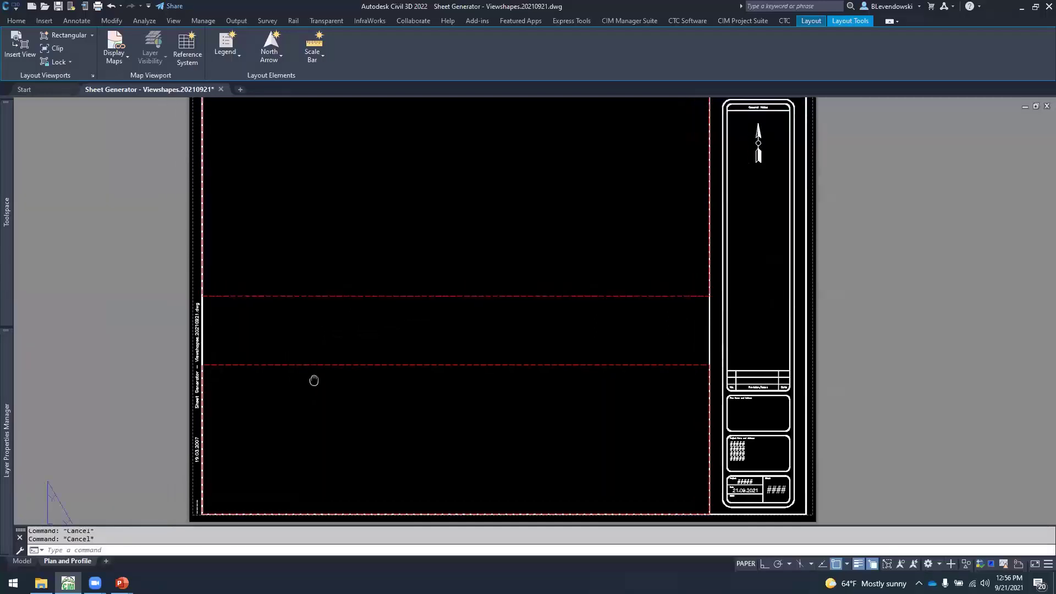
{"action": "left_click", "coordinate": [445, 347]}
{"action": "left_click", "coordinate": [422, 377]}
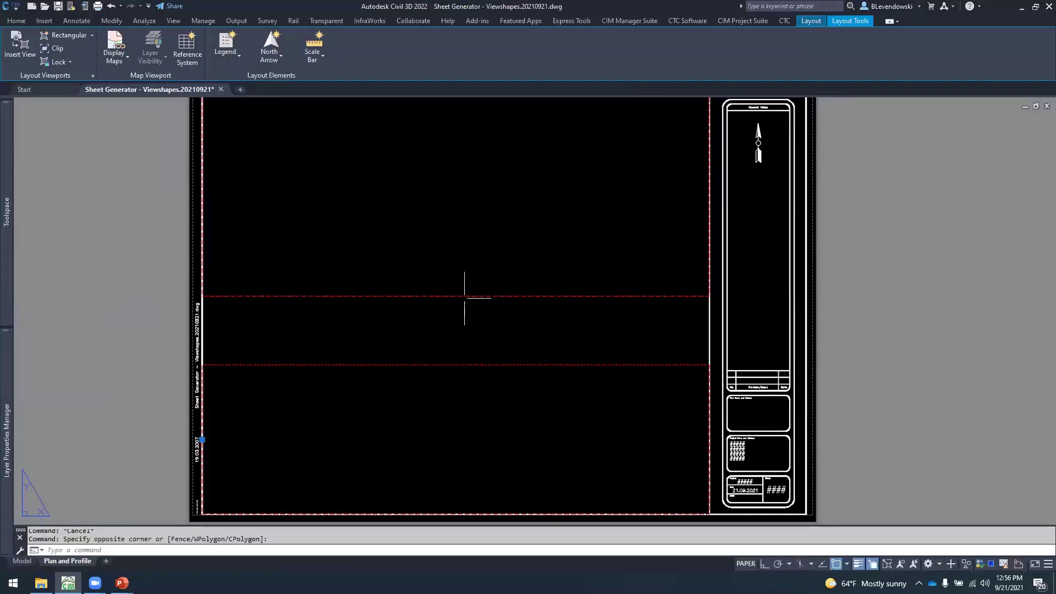
{"action": "key", "text": "Escape"}
Return to model space and start Profile Viewshapes for all profile views
{"action": "left_click", "coordinate": [22, 561]}
{"action": "key", "text": "Escape"}
{"action": "key", "text": "Escape"}
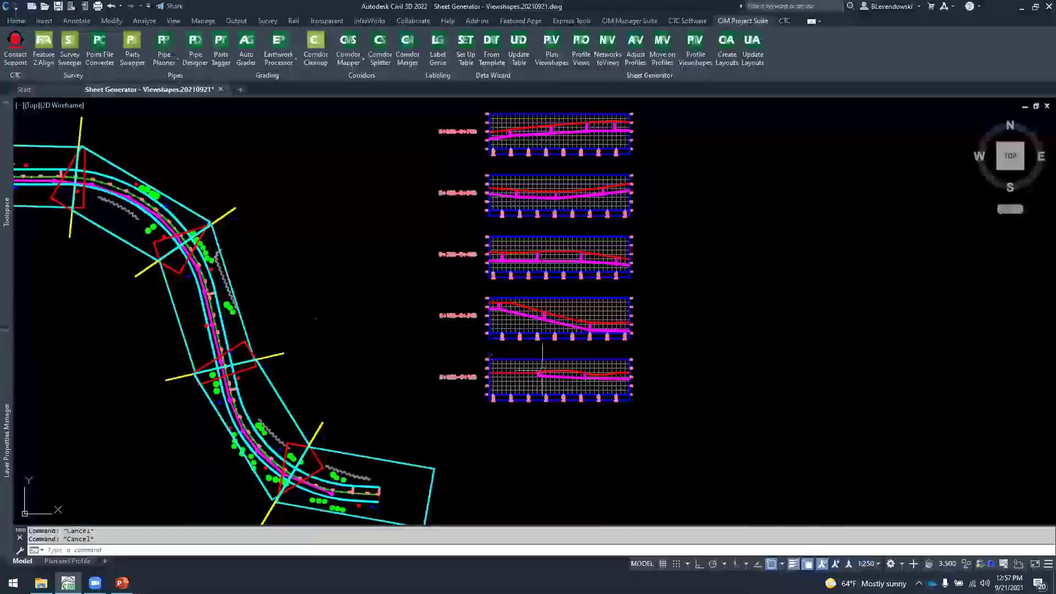
{"action": "middle_click_drag", "start_coordinate": [693, 242], "coordinate": [708, 313]}
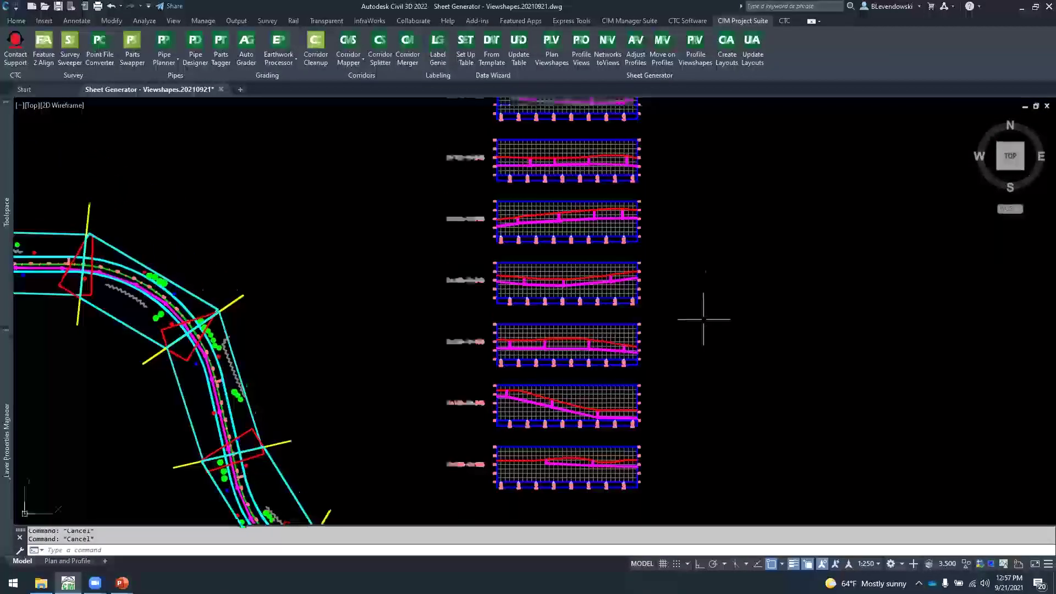
{"action": "left_click", "coordinate": [696, 49]}
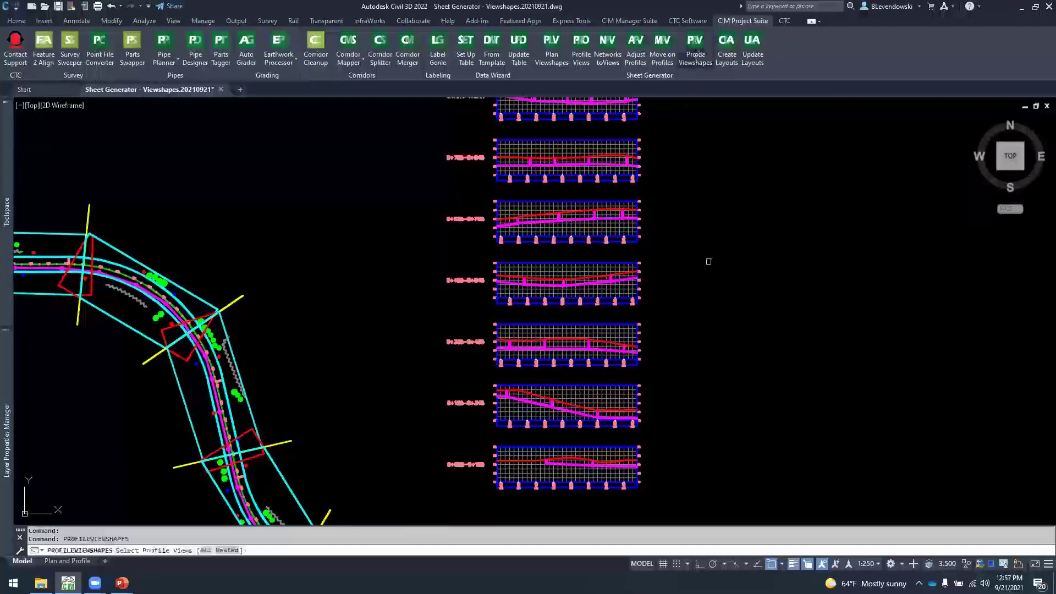
{"action": "type", "text": "all"}
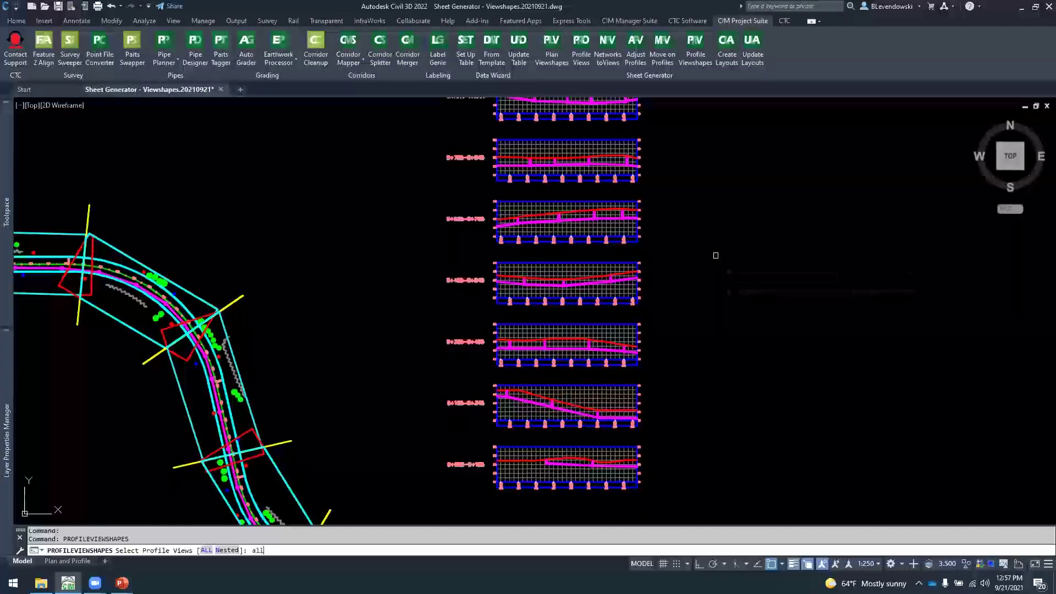
{"action": "key", "text": "Return"}
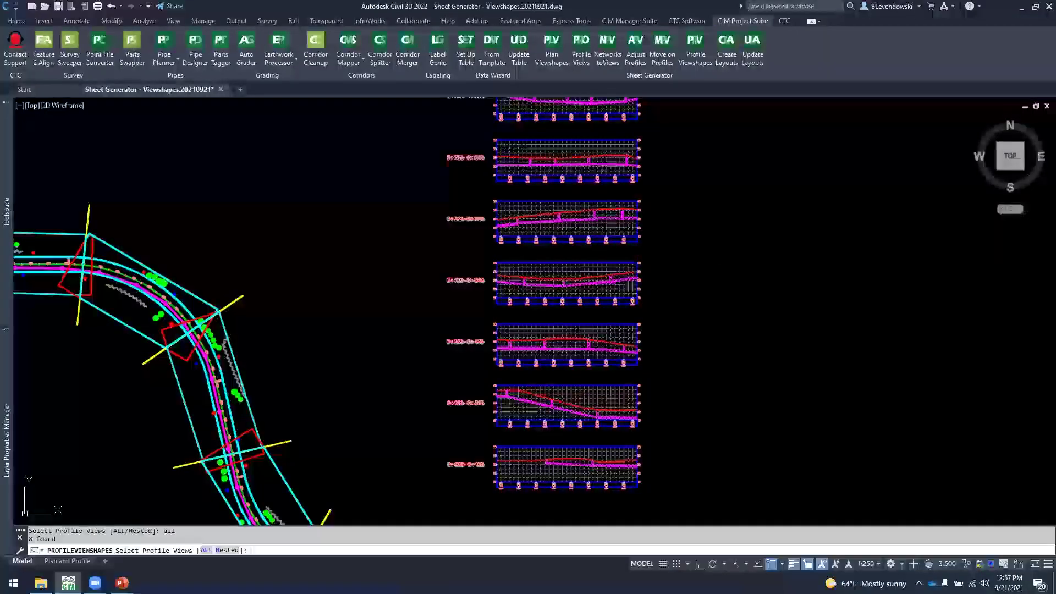
{"action": "key", "text": "Return"}
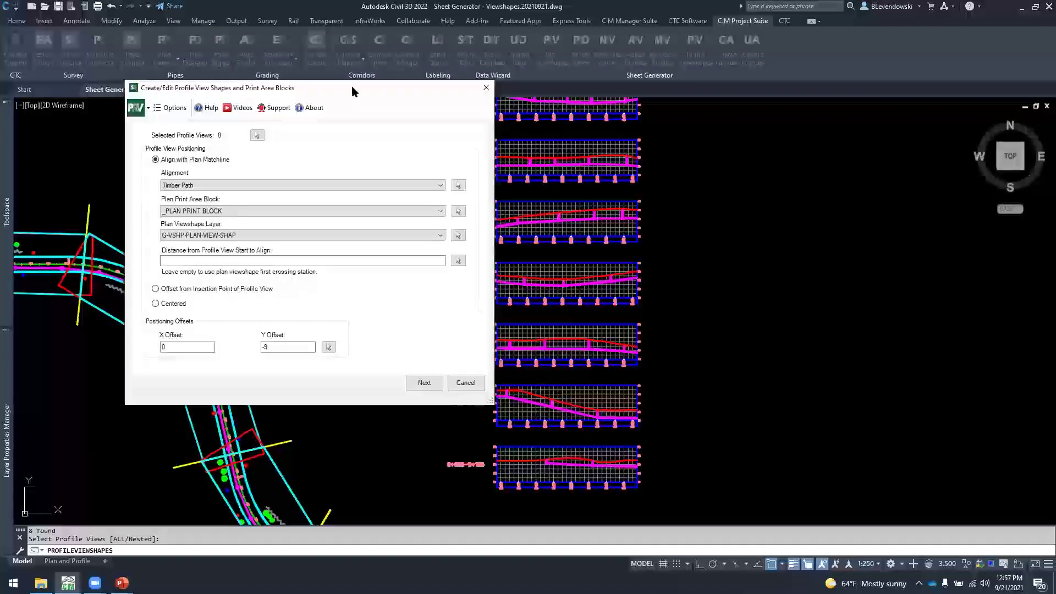
Review the plan matchline positioning settings: Timber Path alignment, _PLAN PRINT BLOCK and G-VSHP-PLAN-VIEW-SHAP layer, comparing them with the drawing
{"action": "left_click_drag", "start_coordinate": [351, 87], "coordinate": [285, 113]}
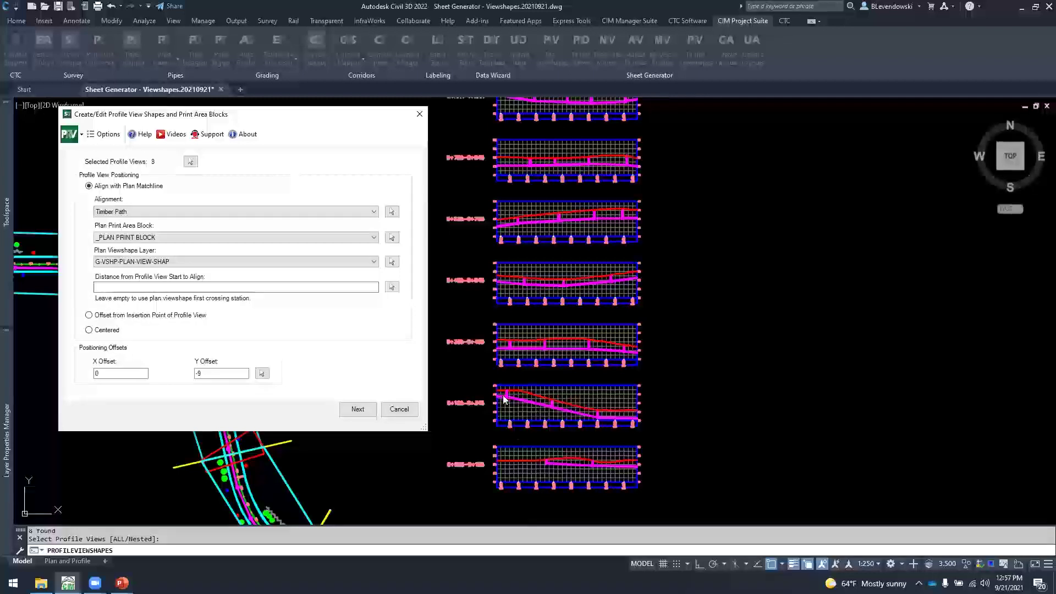
{"action": "key", "text": "ctrl"}
{"action": "key", "text": "ctrl"}
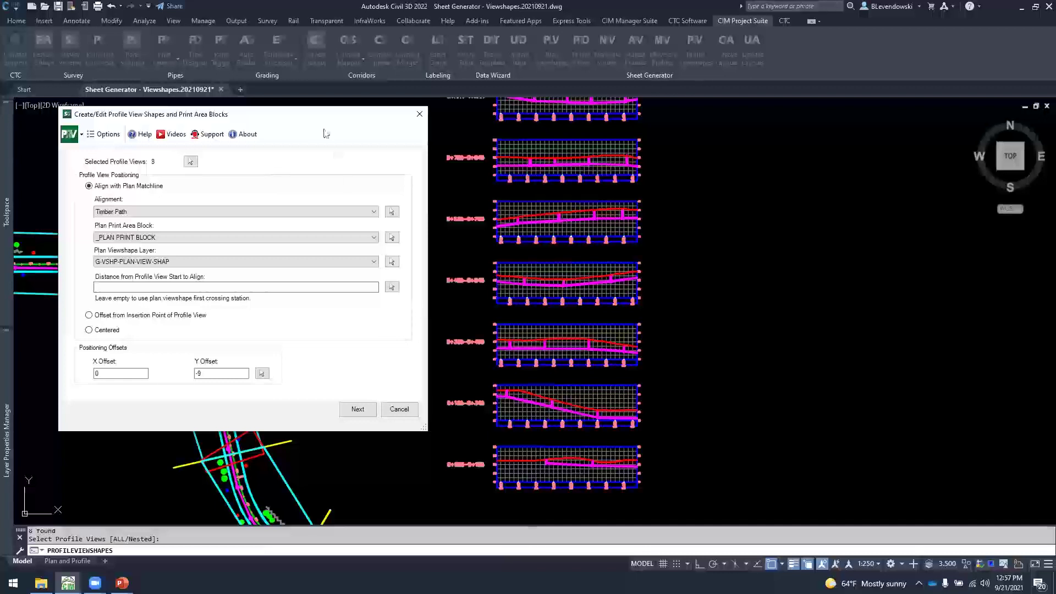
{"action": "left_click_drag", "start_coordinate": [299, 120], "coordinate": [282, 128]}
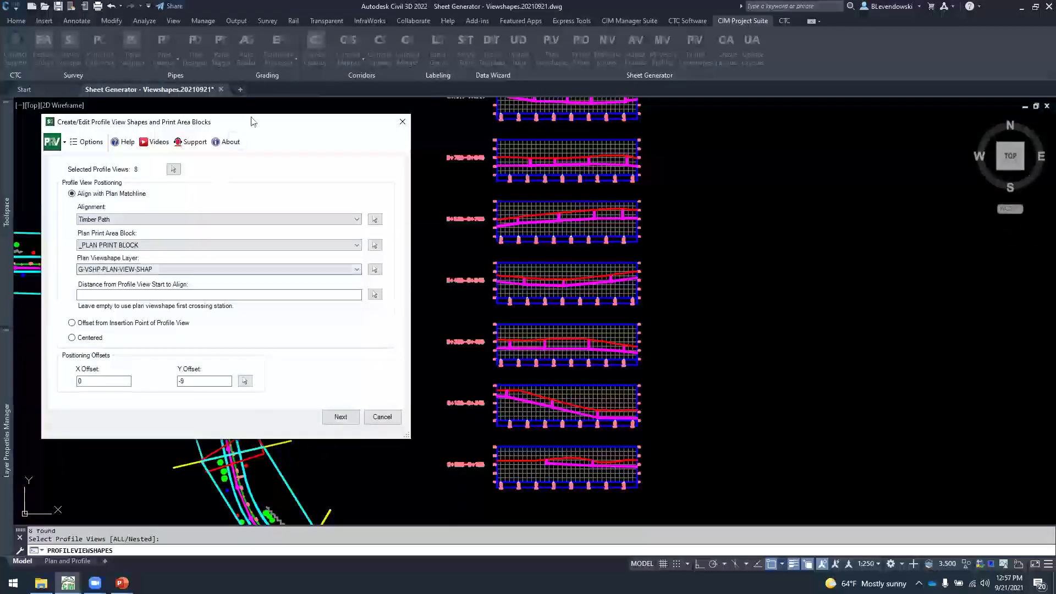
{"action": "left_click_drag", "start_coordinate": [252, 121], "coordinate": [349, 59]}
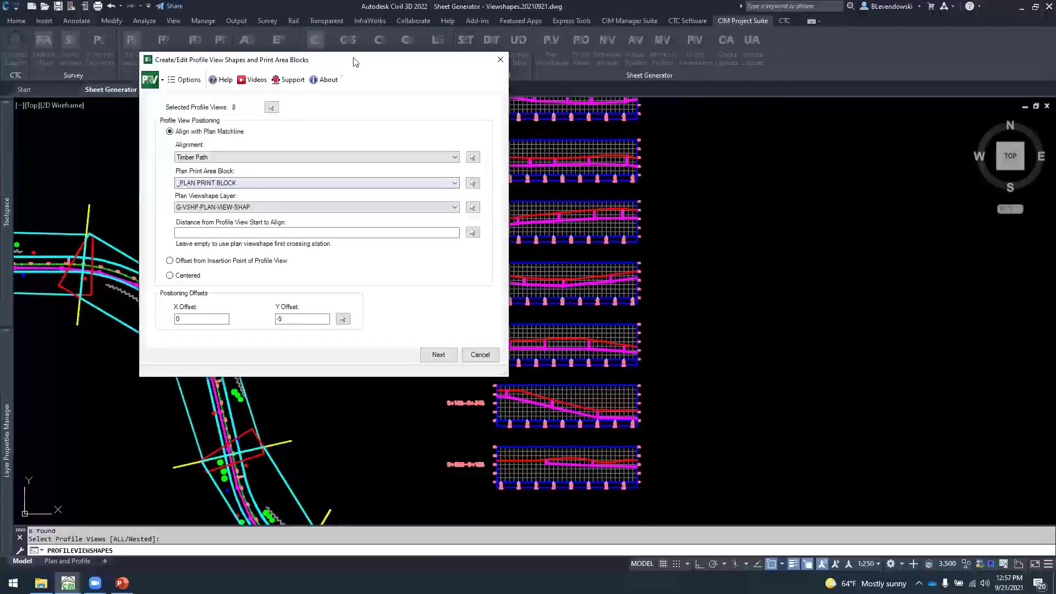
{"action": "left_click_drag", "start_coordinate": [355, 62], "coordinate": [653, 71]}
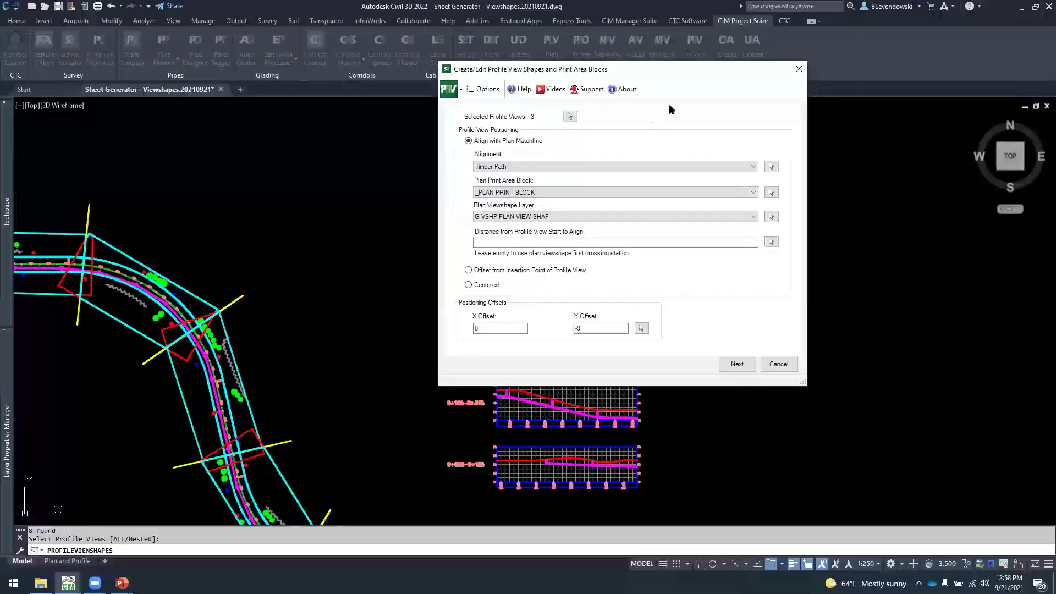
{"action": "left_click_drag", "start_coordinate": [660, 75], "coordinate": [557, 98]}
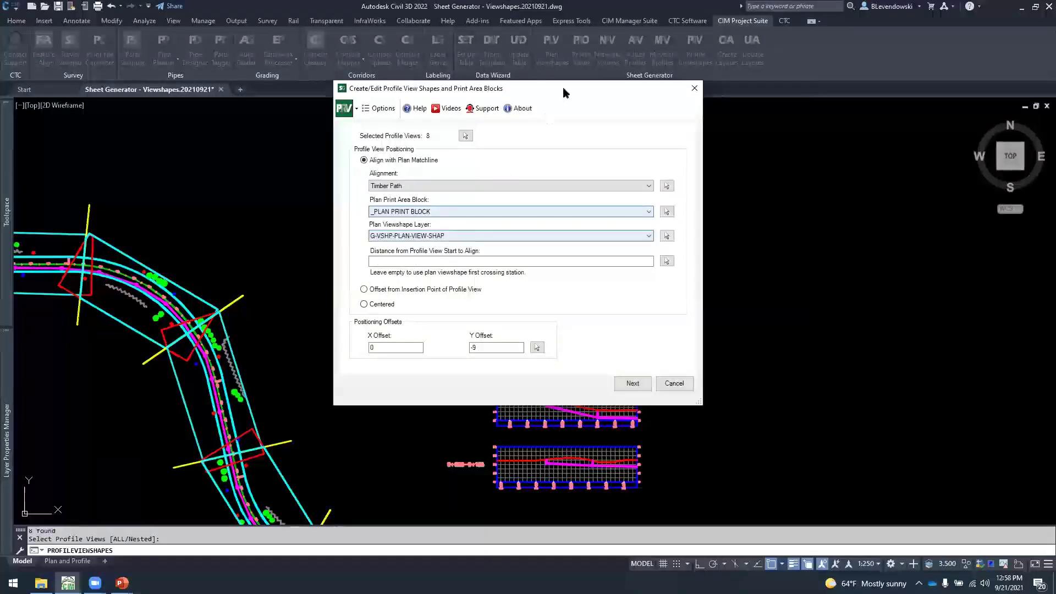
{"action": "left_click_drag", "start_coordinate": [562, 92], "coordinate": [285, 51]}
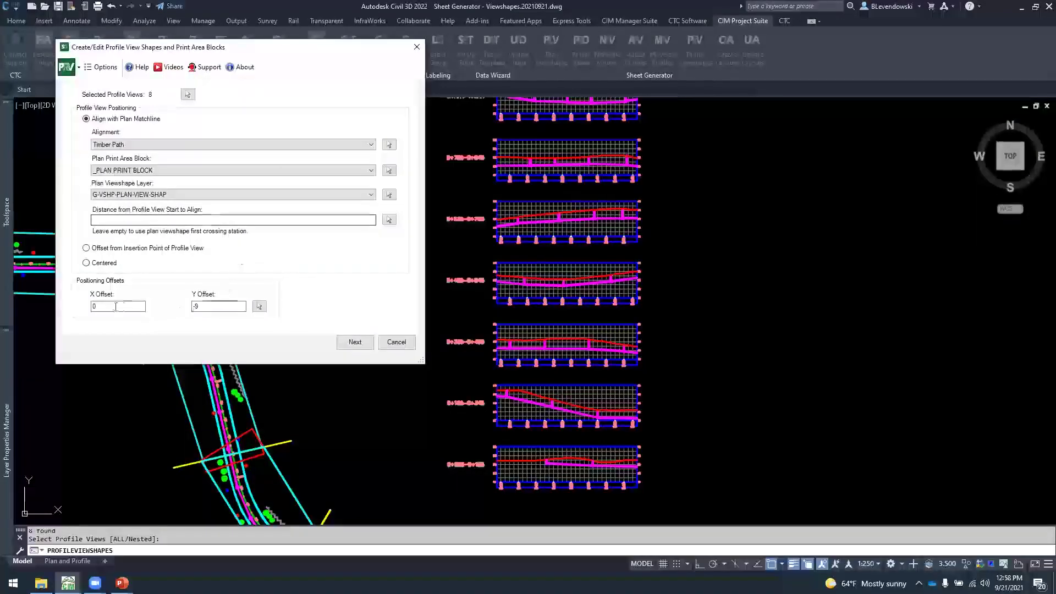
Clear the Y value in the positioning offsets and continue to the print area settings
{"action": "left_click", "coordinate": [96, 286]}
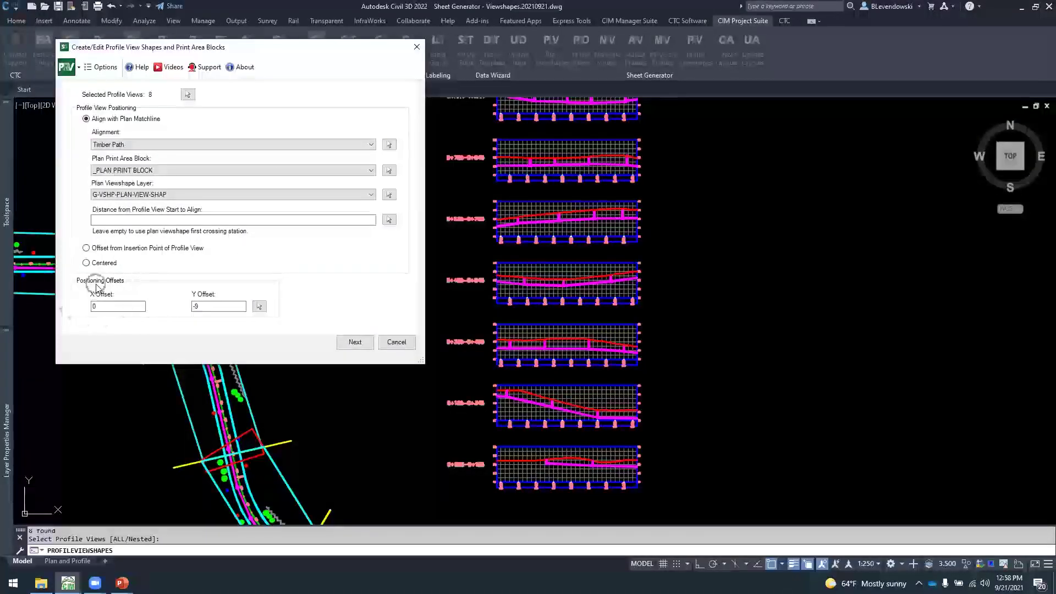
{"action": "left_click", "coordinate": [218, 305]}
{"action": "left_click", "coordinate": [527, 468]}
{"action": "double_click", "coordinate": [219, 307]}
{"action": "left_click", "coordinate": [120, 308]}
{"action": "left_click", "coordinate": [218, 306]}
{"action": "type", "text": "."}
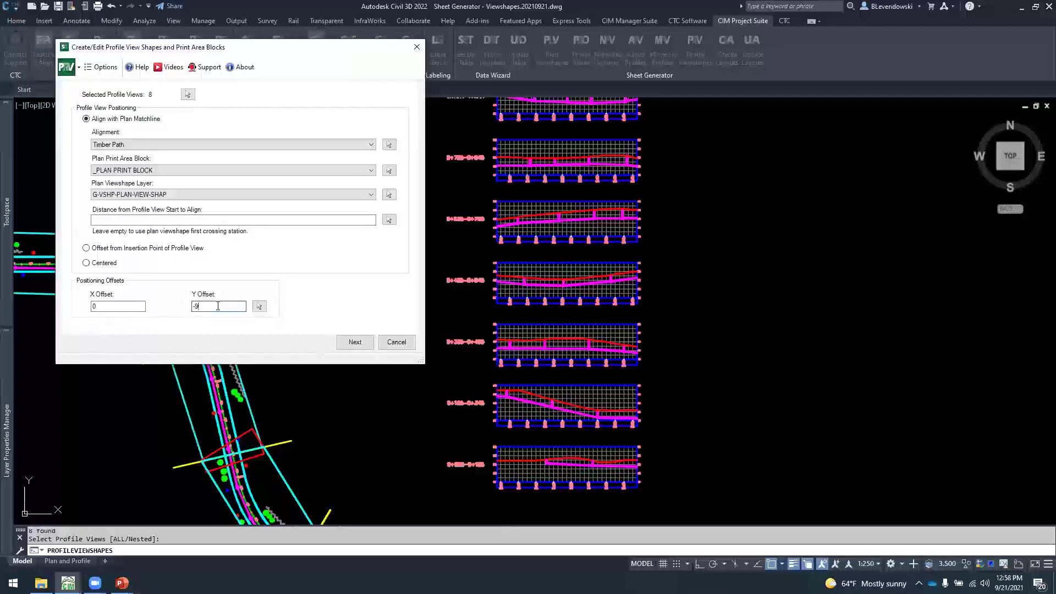
{"action": "key", "text": "BackSpace"}
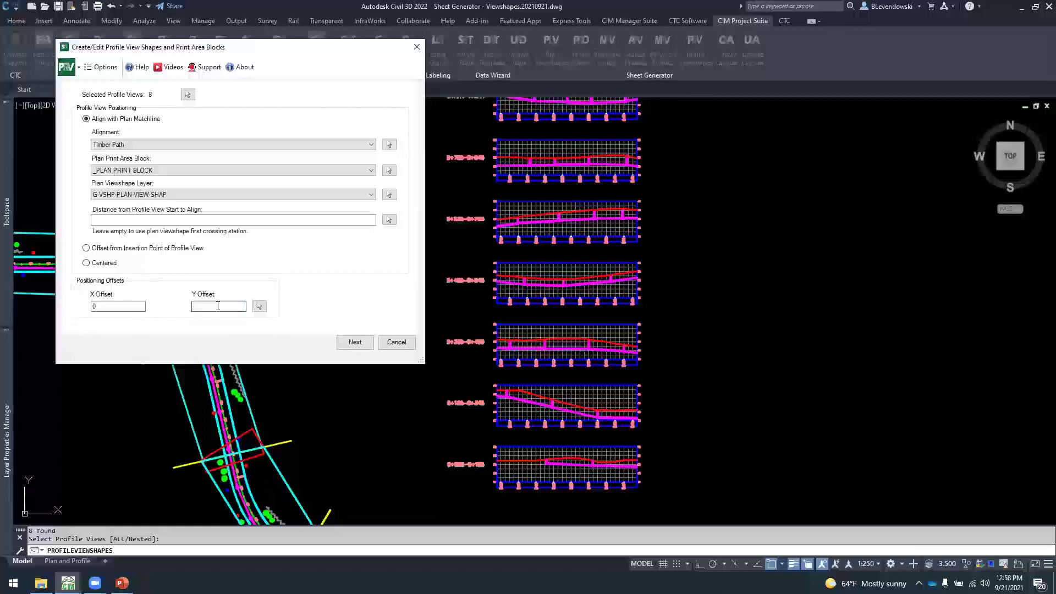
{"action": "key", "text": "Tab"}
{"action": "left_click", "coordinate": [356, 347]}
{"action": "left_click", "coordinate": [351, 342]}
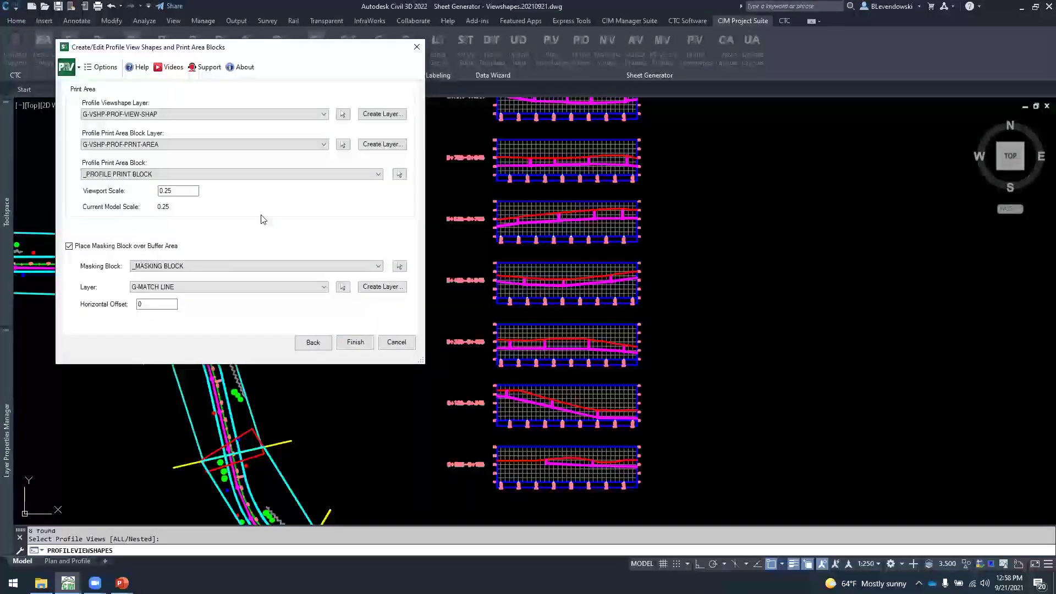
Review the print area and masking block settings, and examine the buffer areas at the ends of the two lowest profile views
{"action": "left_click", "coordinate": [158, 115]}
{"action": "left_click", "coordinate": [171, 190]}
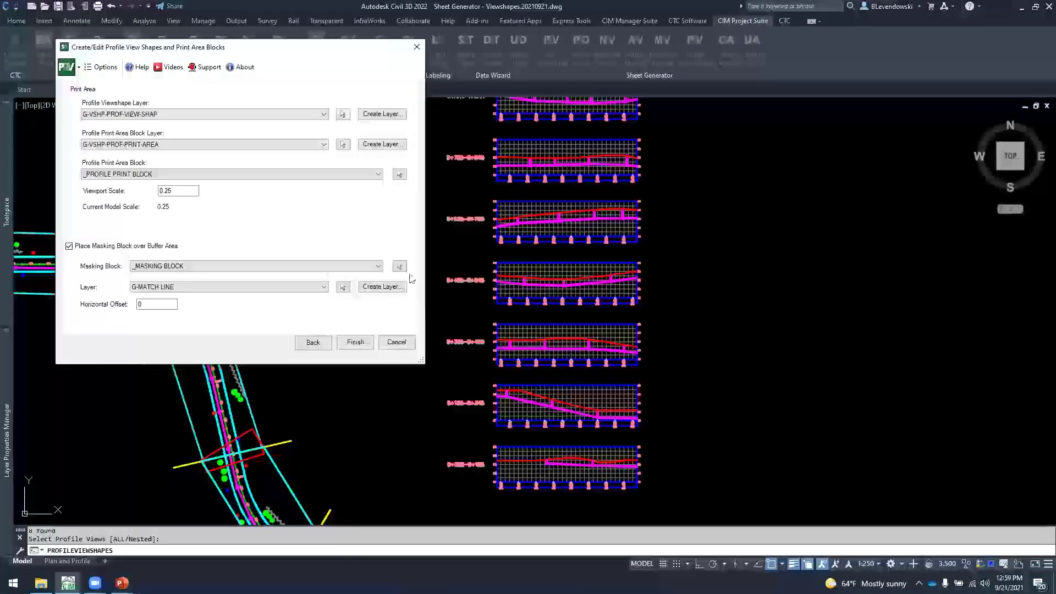
{"action": "left_click", "coordinate": [356, 342]}
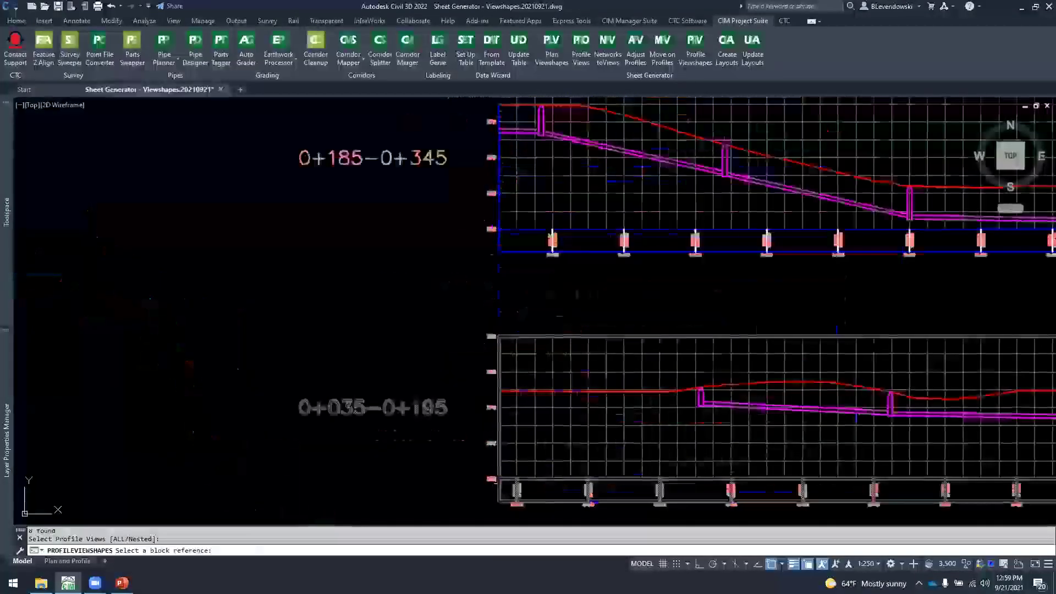
{"action": "middle_click_drag", "start_coordinate": [531, 292], "coordinate": [347, 316]}
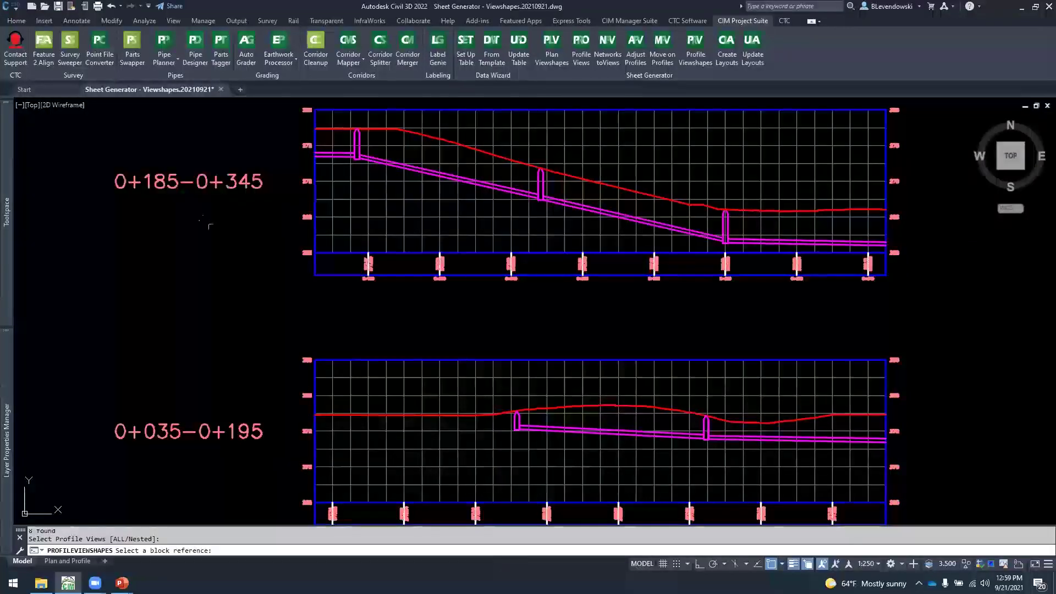
{"action": "middle_click_drag", "start_coordinate": [218, 302], "coordinate": [197, 310]}
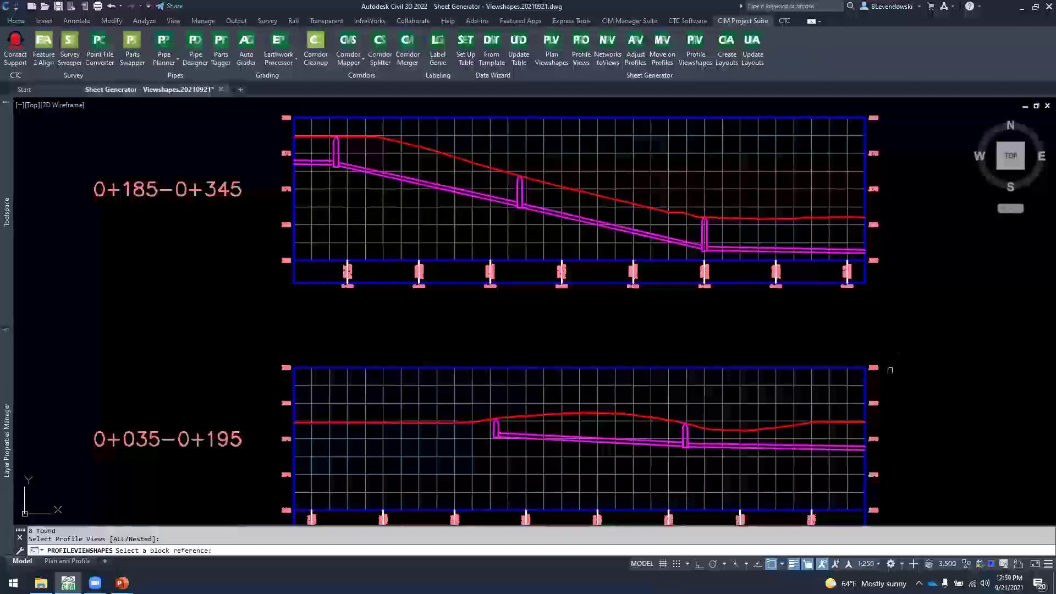
{"action": "middle_click_drag", "start_coordinate": [541, 332], "coordinate": [662, 309]}
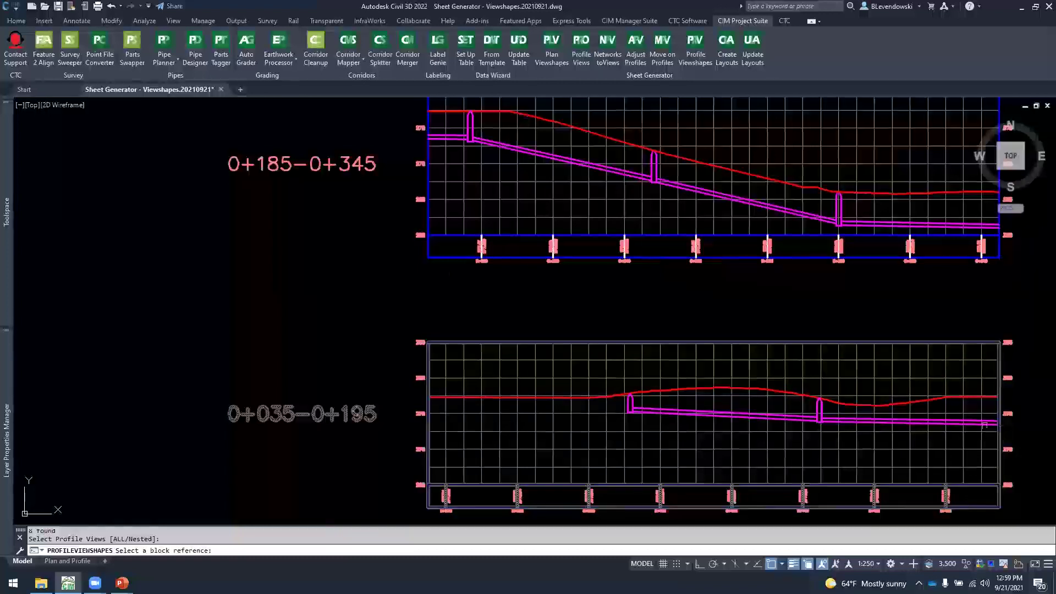
{"action": "key", "text": "Escape"}
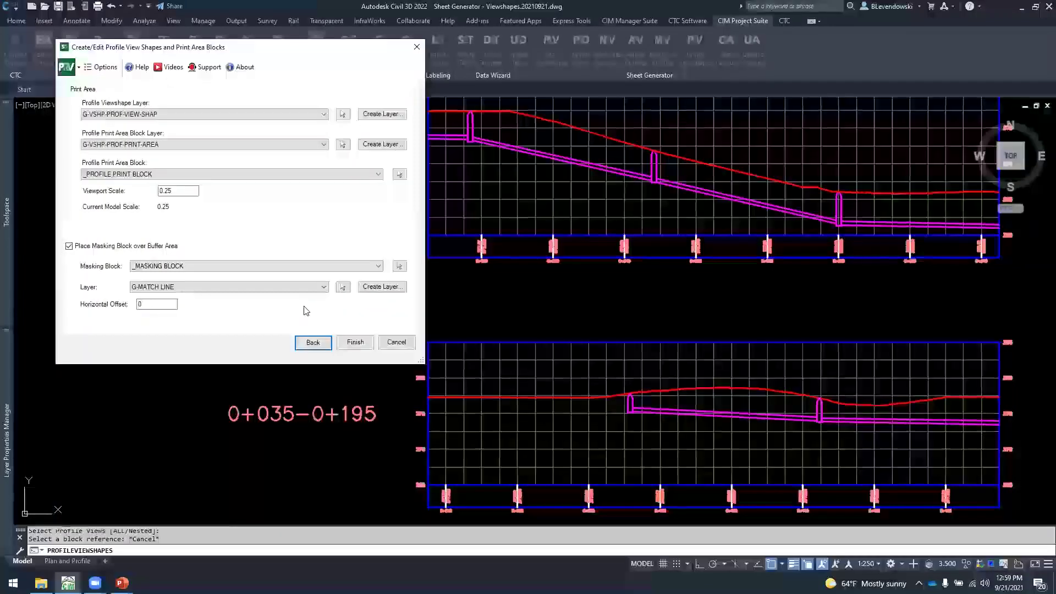
Create the profile view shapes with _PROFILE PRINT BLOCK at viewport scale 0.25 and _MASKING BLOCK on layer G-MATCH LINE with horizontal offset 0
{"action": "left_click", "coordinate": [369, 343]}
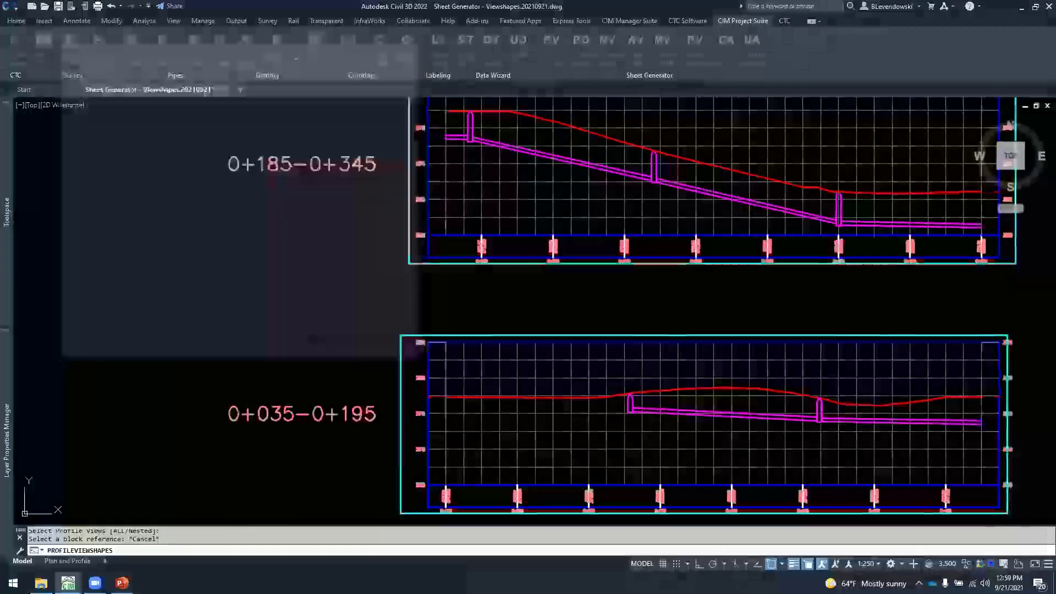
{"action": "middle_click_drag", "start_coordinate": [578, 306], "coordinate": [319, 260]}
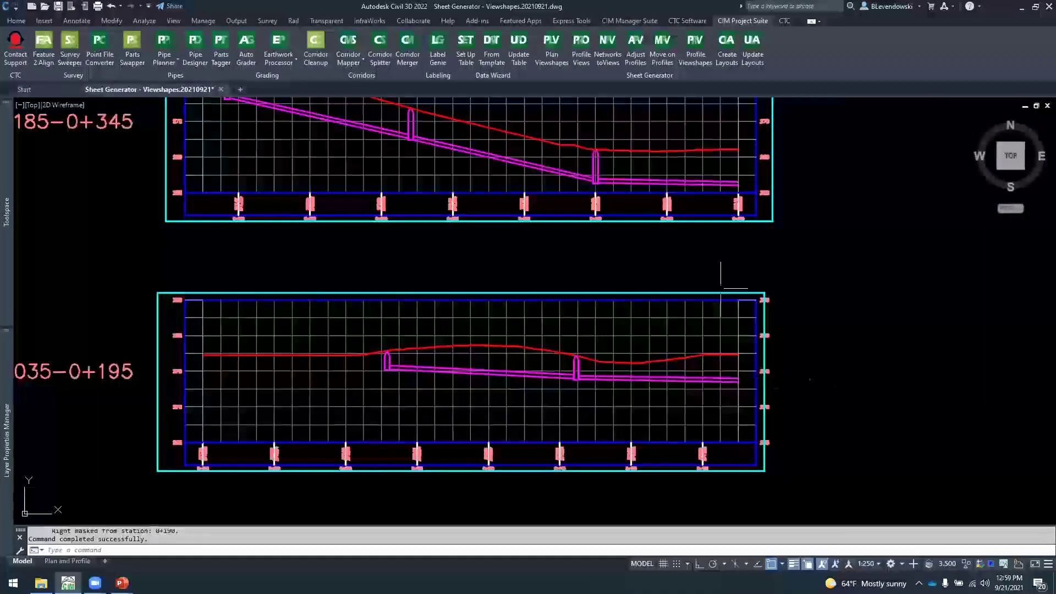
{"action": "middle_click_drag", "start_coordinate": [356, 267], "coordinate": [363, 395]}
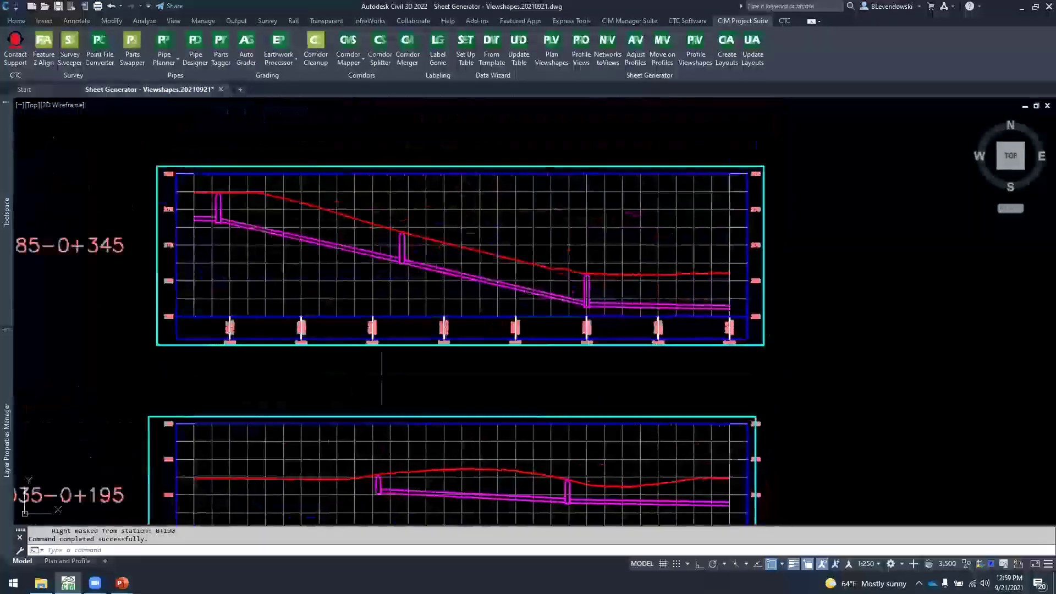
Examine how the view shapes frame the two lowest profile views, especially at the end station buffers
{"action": "mouse_move", "coordinate": [228, 381]}
{"action": "middle_mouse_down"}
{"action": "mouse_move", "coordinate": [335, 368]}
{"action": "mouse_move", "coordinate": [323, 352]}
{"action": "mouse_move", "coordinate": [391, 353]}
{"action": "mouse_move", "coordinate": [378, 228]}
{"action": "mouse_move", "coordinate": [363, 204]}
{"action": "middle_mouse_up"}
{"action": "key", "text": "Escape"}
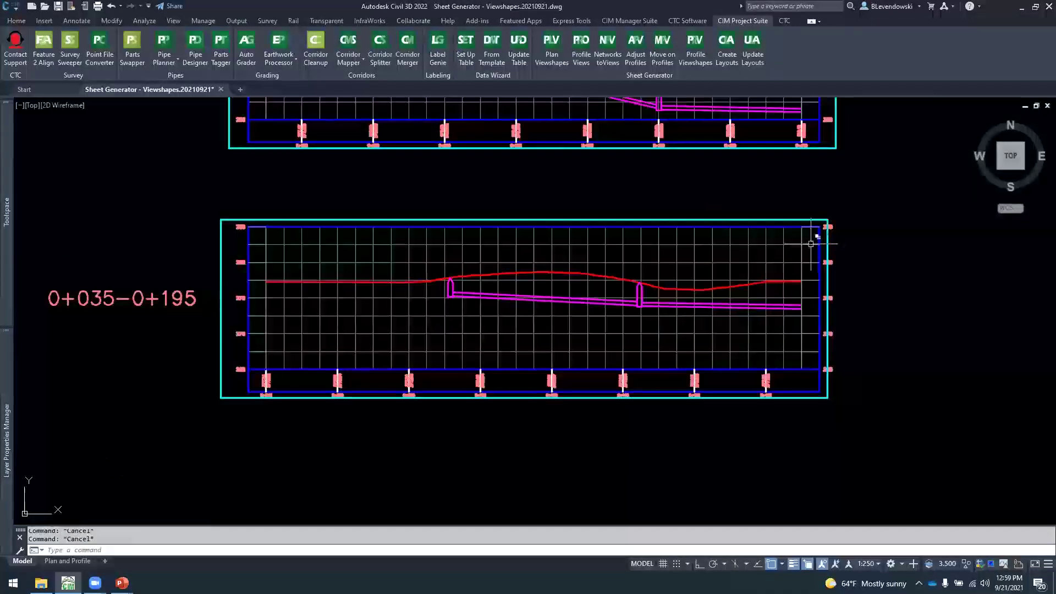
{"action": "left_click", "coordinate": [811, 243]}
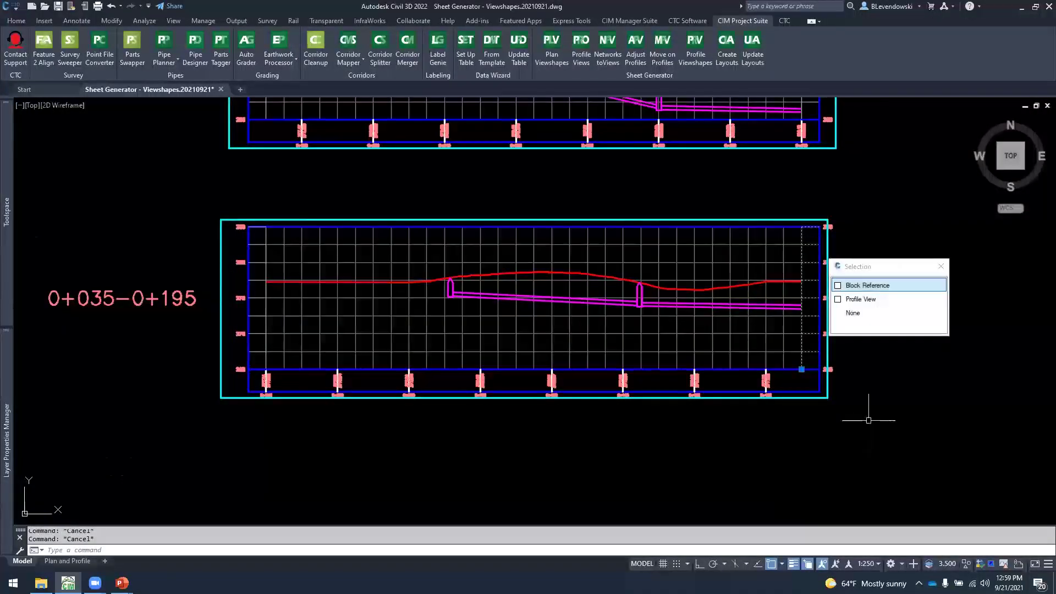
{"action": "left_click", "coordinate": [860, 442]}
{"action": "key", "text": "Escape"}
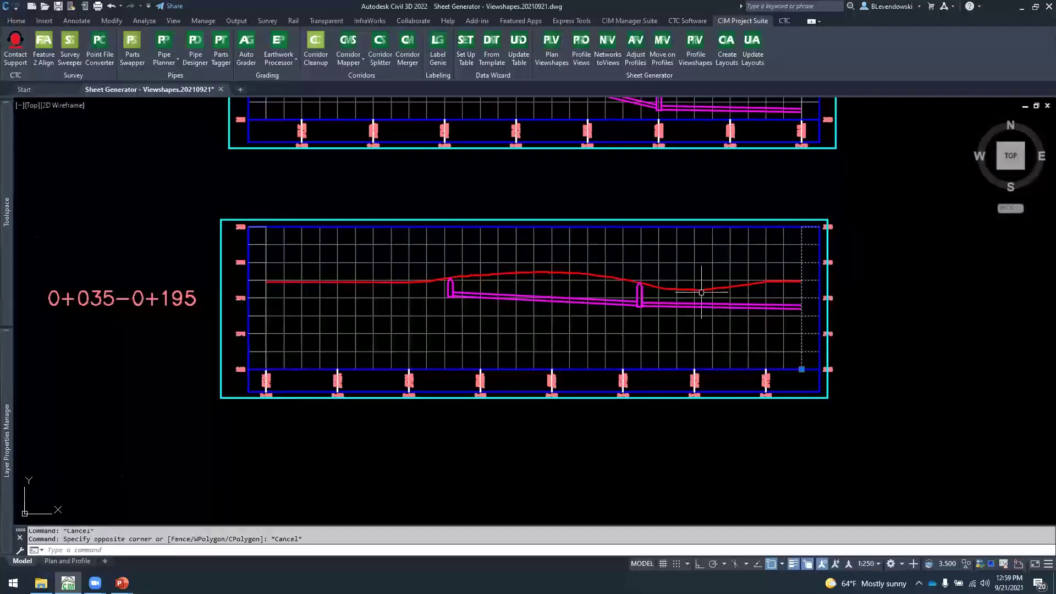
{"action": "key", "text": "Escape"}
{"action": "middle_click_drag", "start_coordinate": [617, 193], "coordinate": [592, 451]}
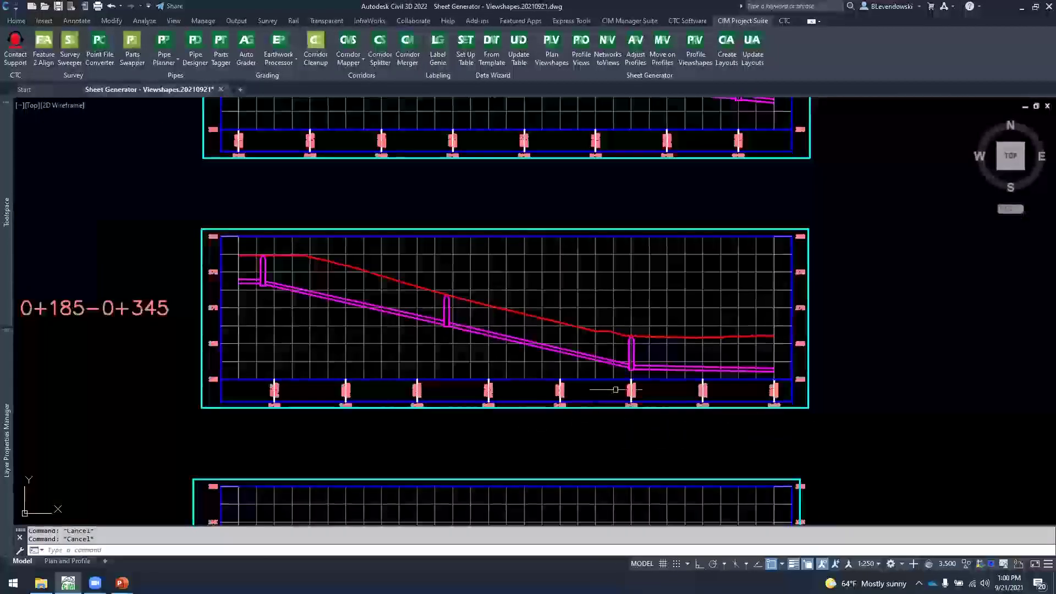
{"action": "scroll", "coordinate": [615, 389], "scroll_direction": "down", "scroll_amount": 4}
{"action": "mouse_move", "coordinate": [698, 358]}
{"action": "middle_mouse_down"}
{"action": "mouse_move", "coordinate": [748, 345]}
{"action": "mouse_move", "coordinate": [766, 276]}
{"action": "middle_mouse_up"}
Recreate the view shapes and print areas for all profile views, aligned with the plan matchline, using a Y offset of -9
{"action": "scroll", "coordinate": [495, 369], "scroll_direction": "up", "scroll_amount": 6}
{"action": "mouse_move", "coordinate": [619, 306]}
{"action": "middle_mouse_down"}
{"action": "mouse_move", "coordinate": [526, 358]}
{"action": "mouse_move", "coordinate": [520, 350]}
{"action": "middle_mouse_up"}
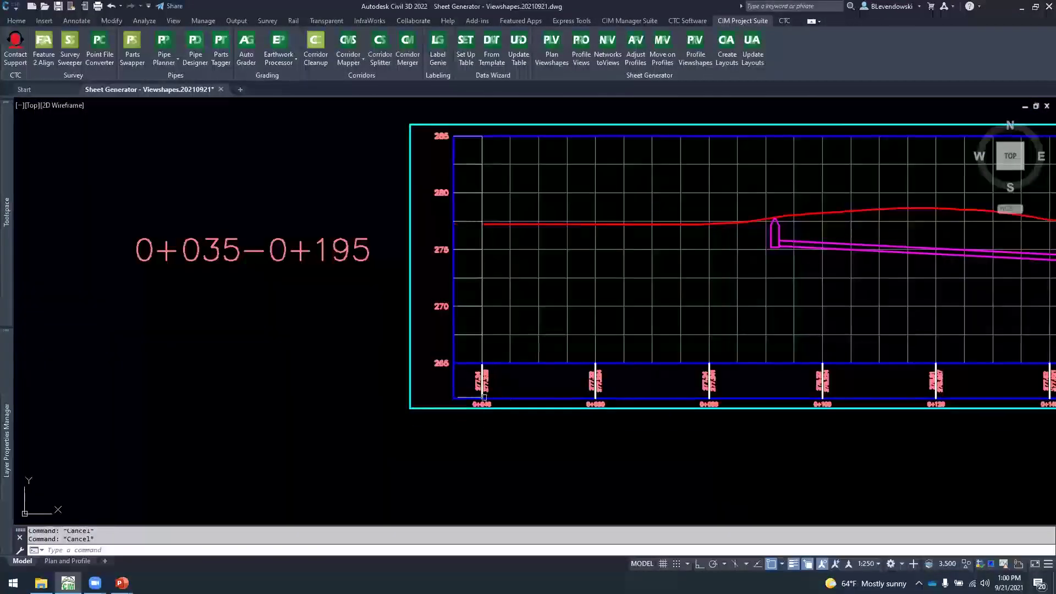
{"action": "scroll", "coordinate": [489, 406], "scroll_direction": "up", "scroll_amount": 6}
{"action": "key", "text": "ctrl"}
{"action": "scroll", "coordinate": [452, 417], "scroll_direction": "down", "scroll_amount": 6}
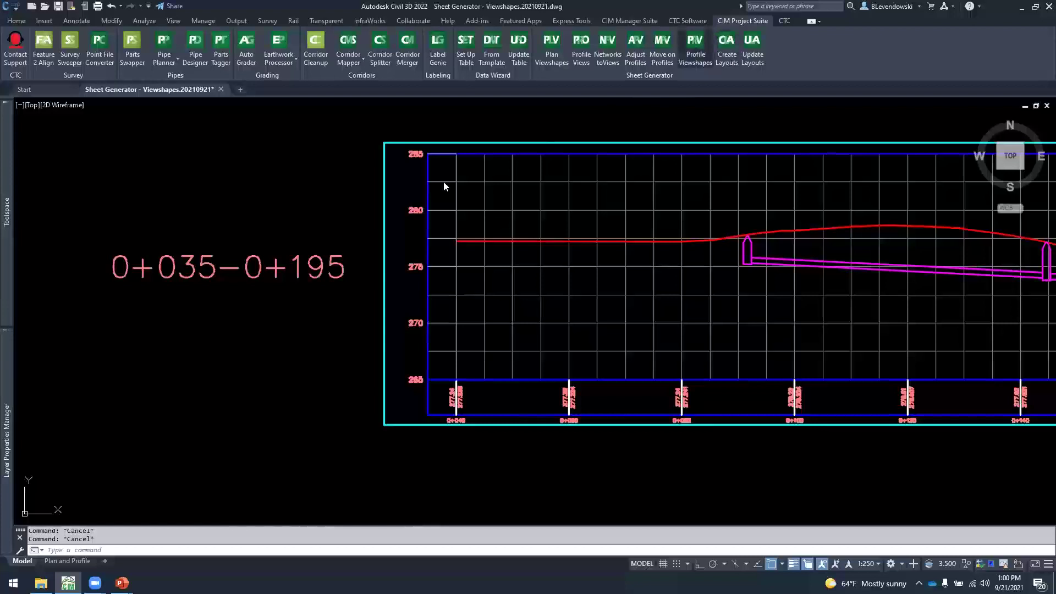
{"action": "type", "text": "a"}
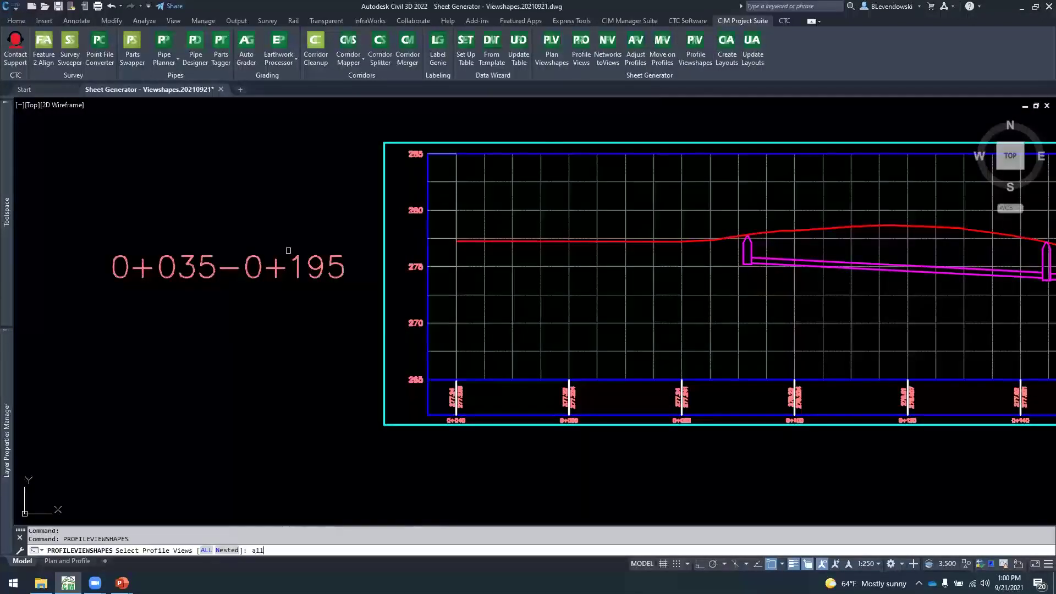
{"action": "type", "text": "ll"}
{"action": "key", "text": "Return"}
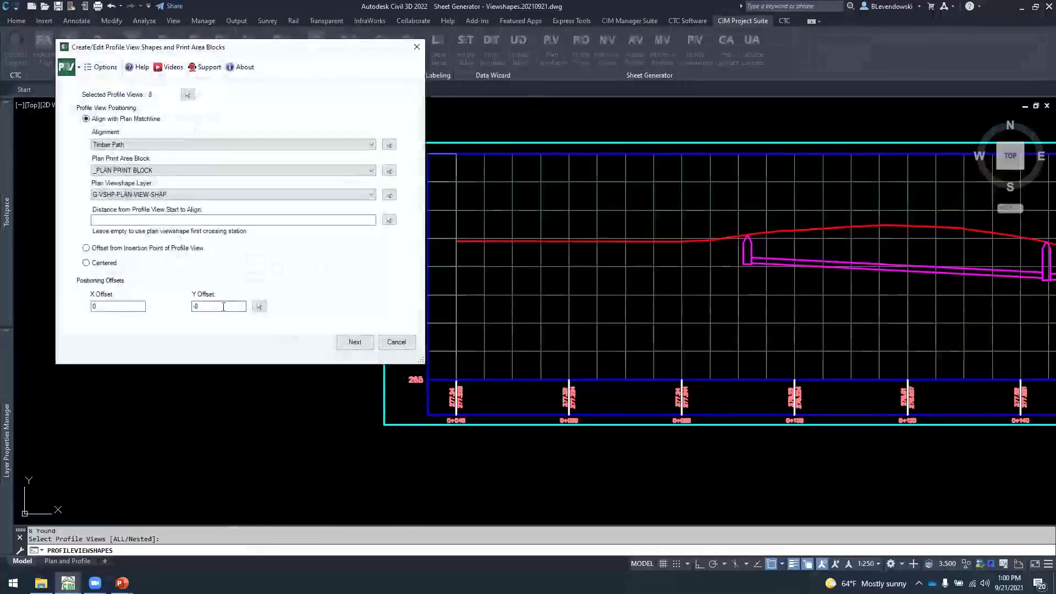
{"action": "left_click", "coordinate": [221, 305]}
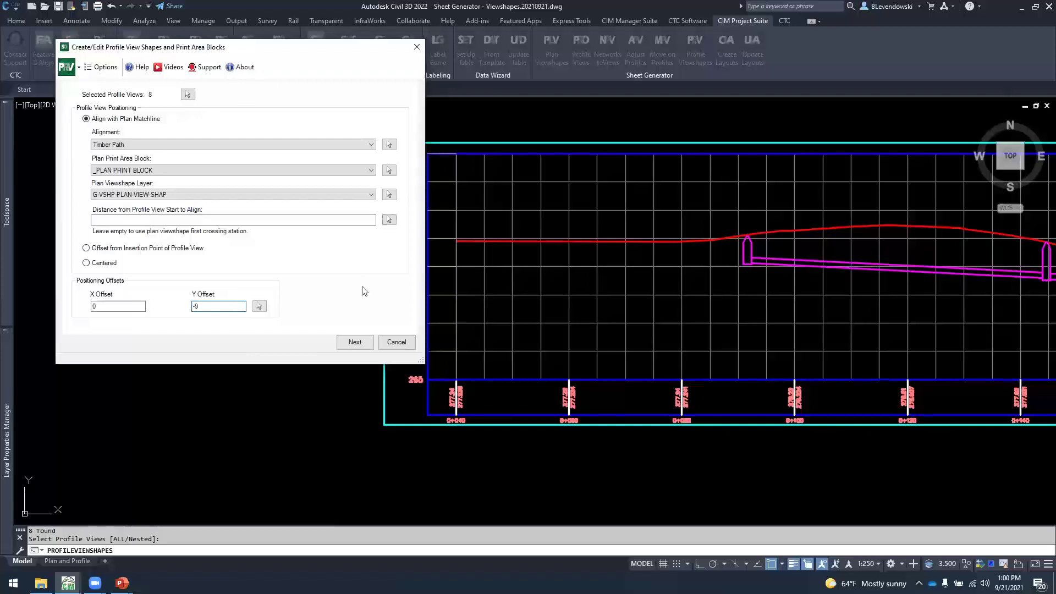
{"action": "left_click", "coordinate": [355, 342]}
{"action": "left_click", "coordinate": [355, 342]}
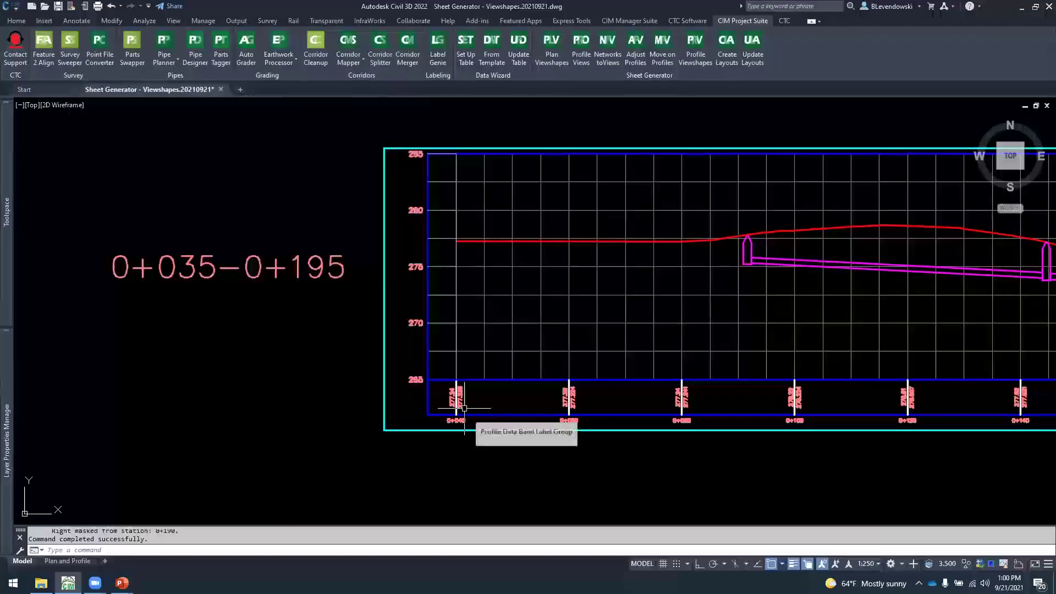
Regenerate the whole drawing and inspect the shapes around the stacked profile views, down to the lowest one
{"action": "scroll", "coordinate": [287, 353], "scroll_direction": "down", "scroll_amount": 5}
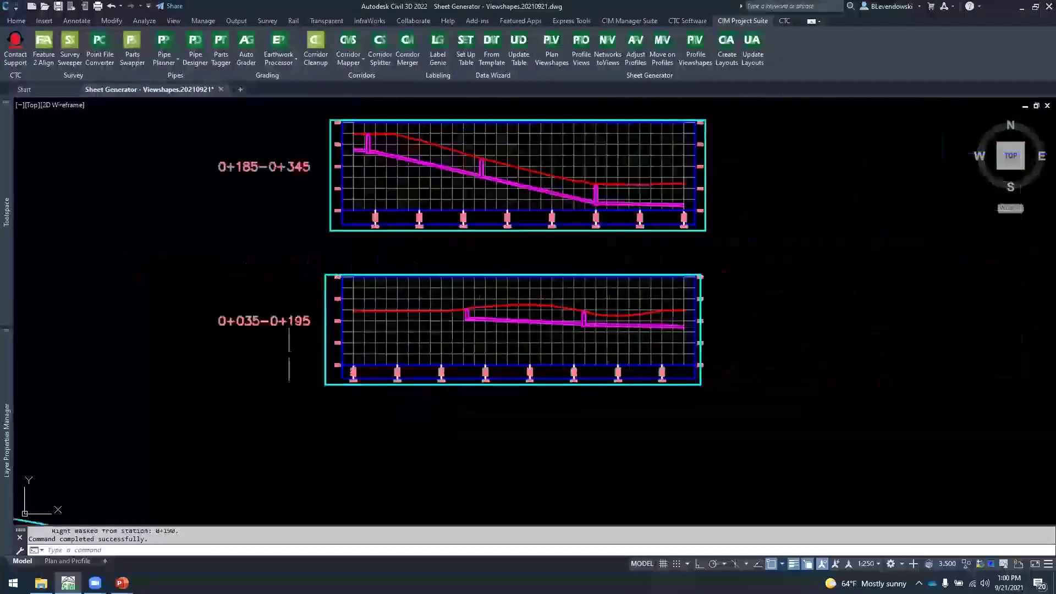
{"action": "middle_click_drag", "start_coordinate": [602, 228], "coordinate": [630, 287]}
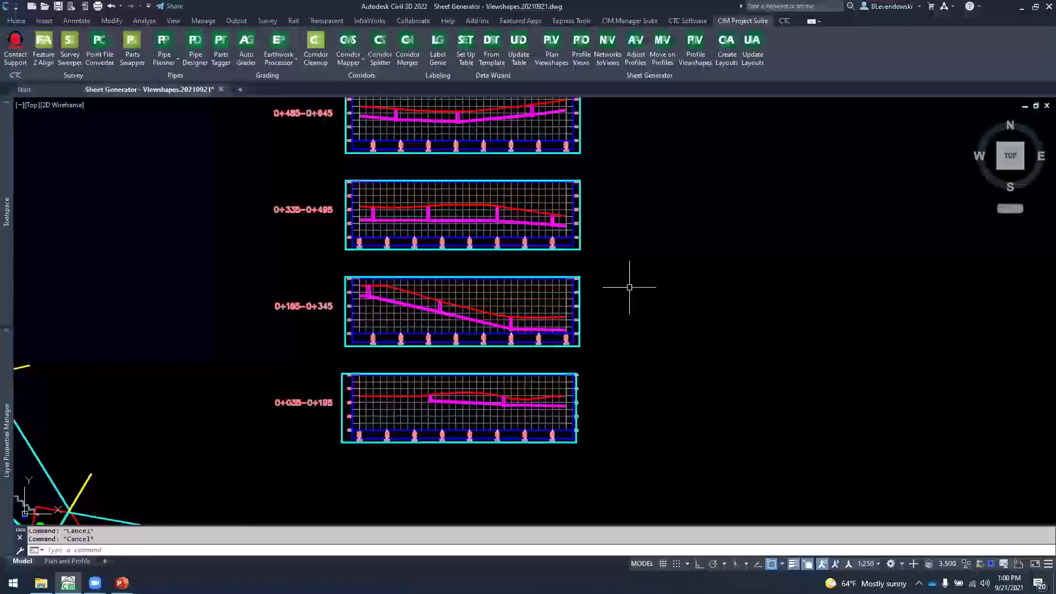
{"action": "middle_click_drag", "start_coordinate": [632, 230], "coordinate": [644, 385]}
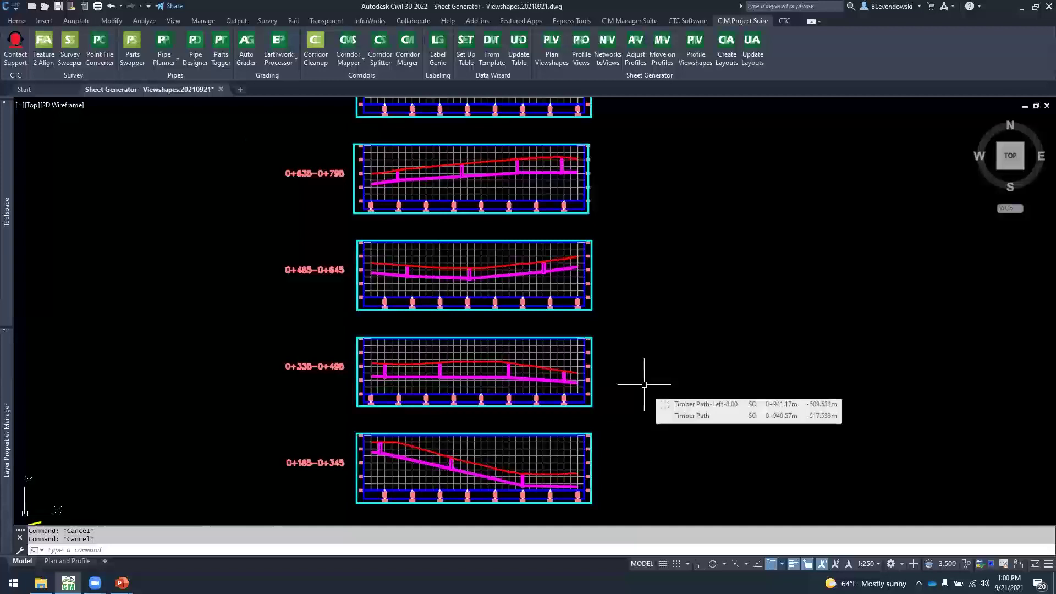
{"action": "type", "text": "rea"}
{"action": "key", "text": "Return"}
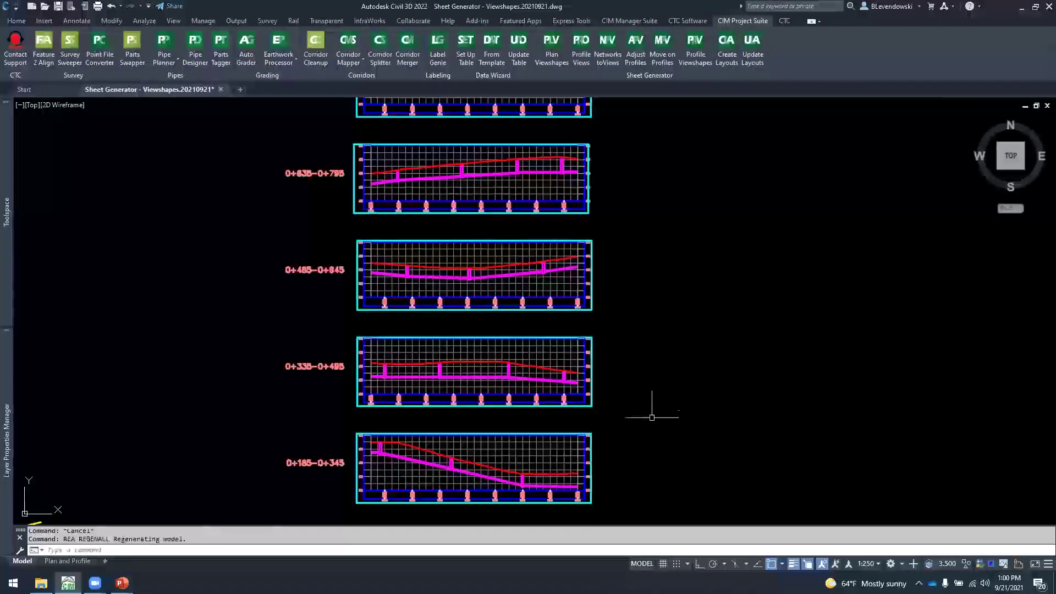
{"action": "middle_click_drag", "start_coordinate": [639, 436], "coordinate": [638, 262]}
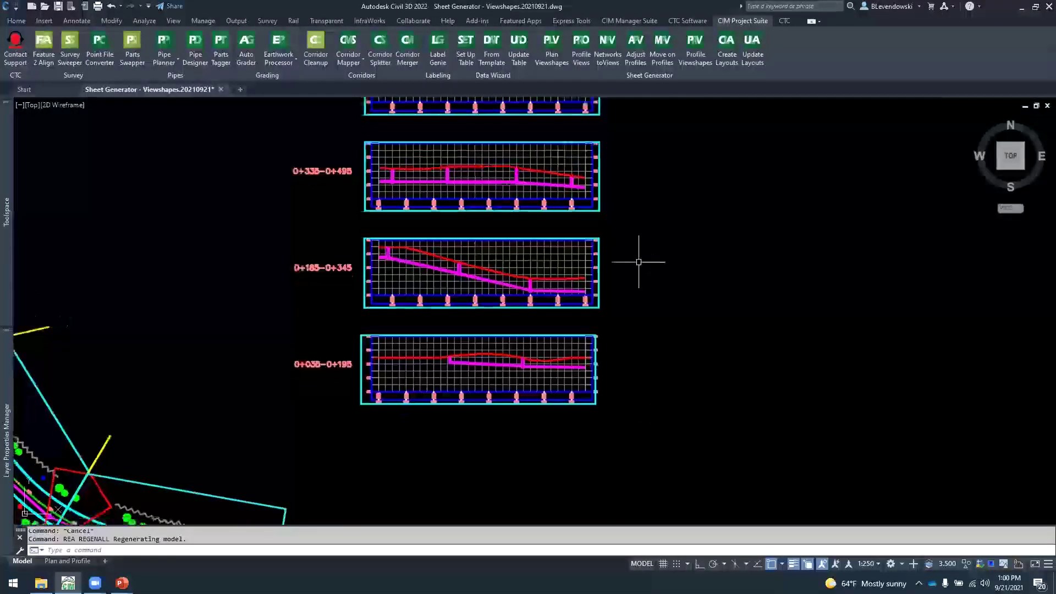
{"action": "key", "text": "Return"}
{"action": "scroll", "coordinate": [589, 404], "scroll_direction": "up", "scroll_amount": 4}
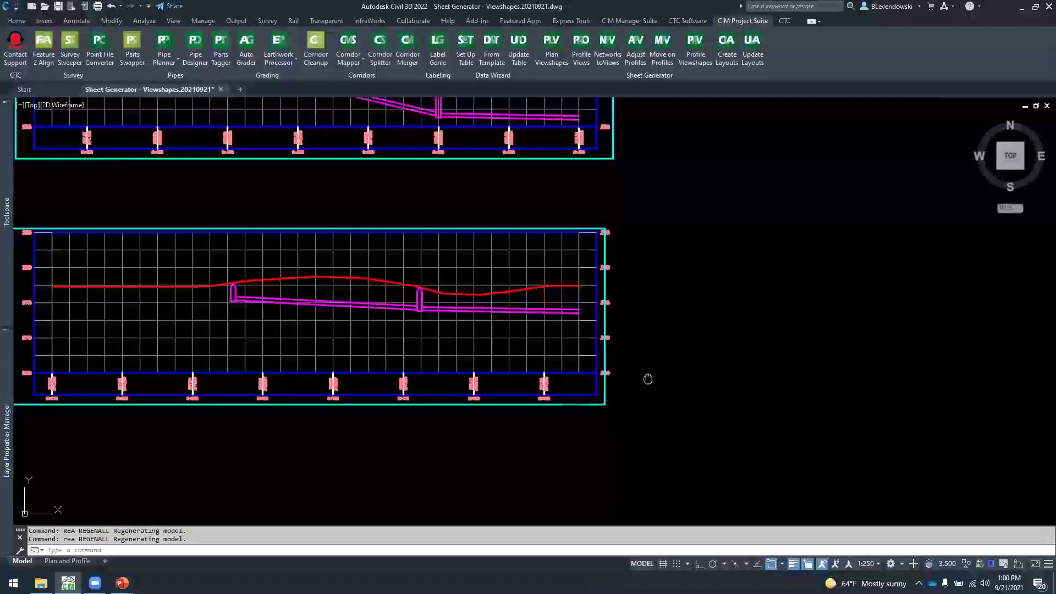
{"action": "middle_click_drag", "start_coordinate": [648, 378], "coordinate": [768, 384]}
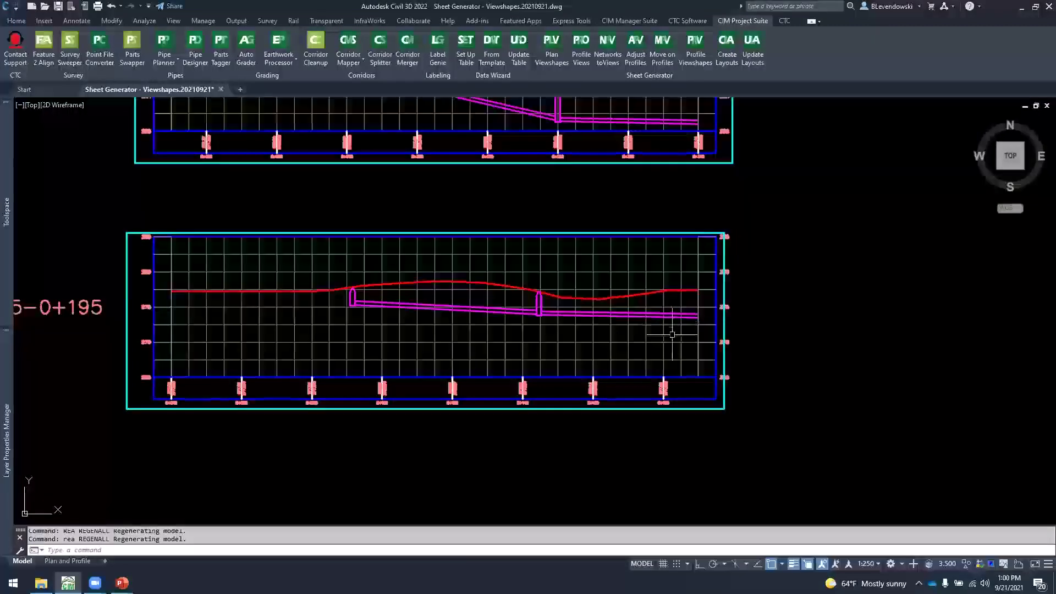
Compare the plan view shapes and matchlines along Timber Path with the stacked profile views
{"action": "scroll", "coordinate": [763, 355], "scroll_direction": "down", "scroll_amount": 6}
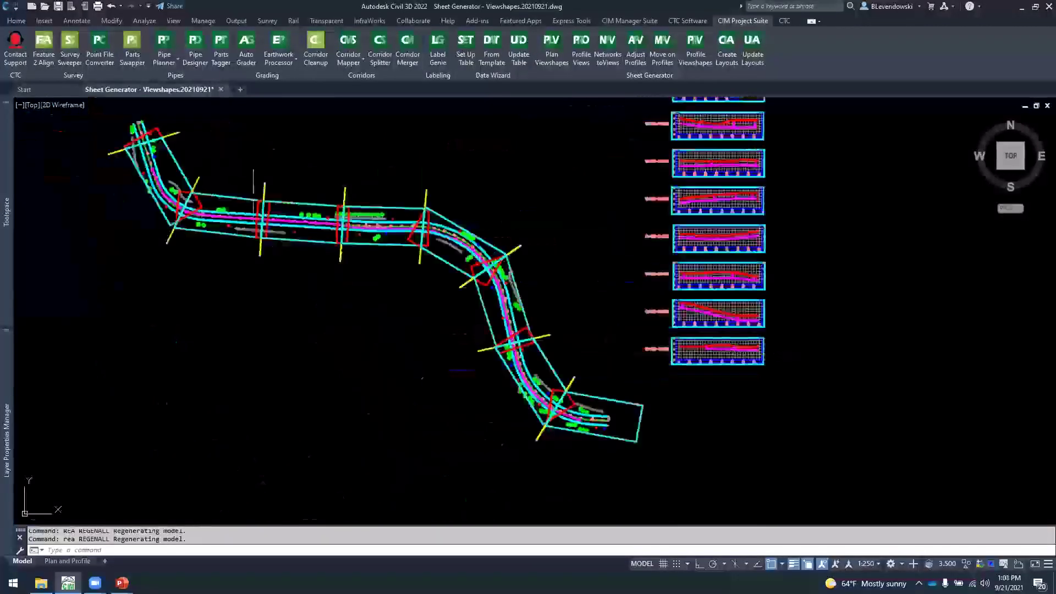
{"action": "scroll", "coordinate": [142, 152], "scroll_direction": "up", "scroll_amount": 3}
{"action": "scroll", "coordinate": [142, 152], "scroll_direction": "up", "scroll_amount": 4}
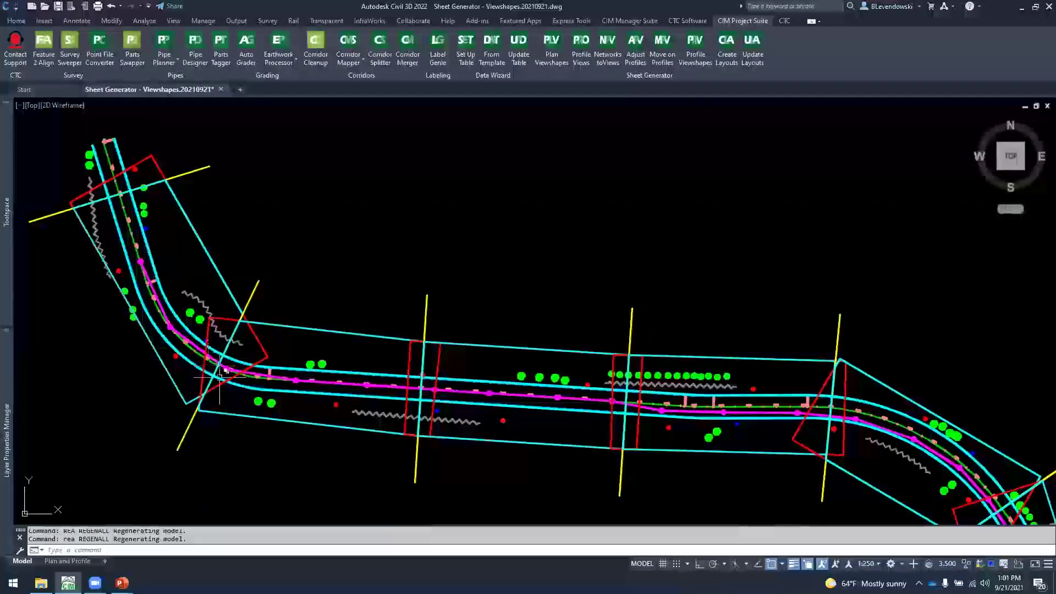
{"action": "scroll", "coordinate": [201, 337], "scroll_direction": "down", "scroll_amount": 5}
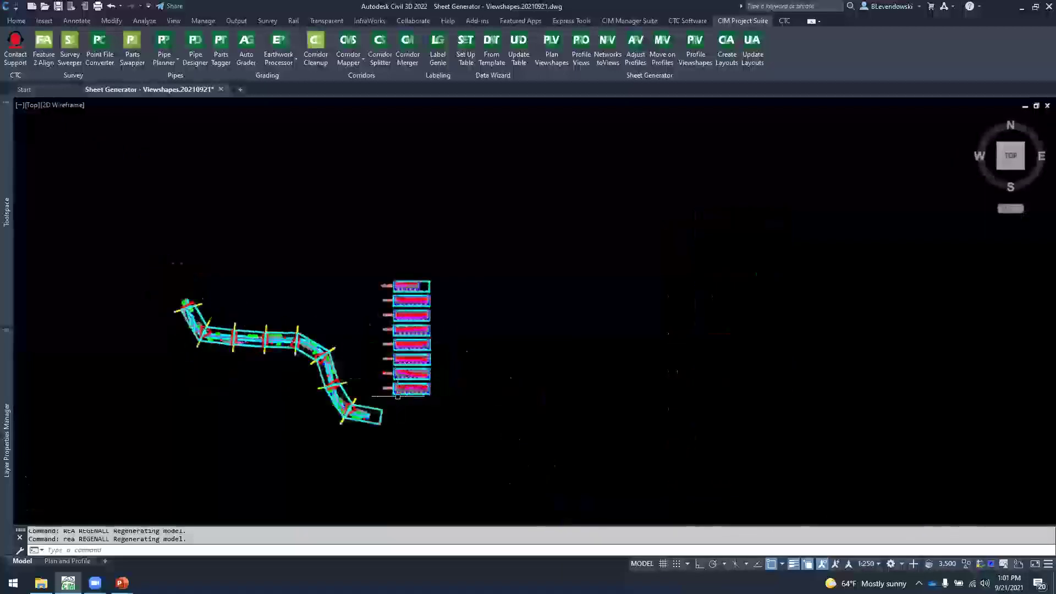
{"action": "scroll", "coordinate": [493, 292], "scroll_direction": "up", "scroll_amount": 5}
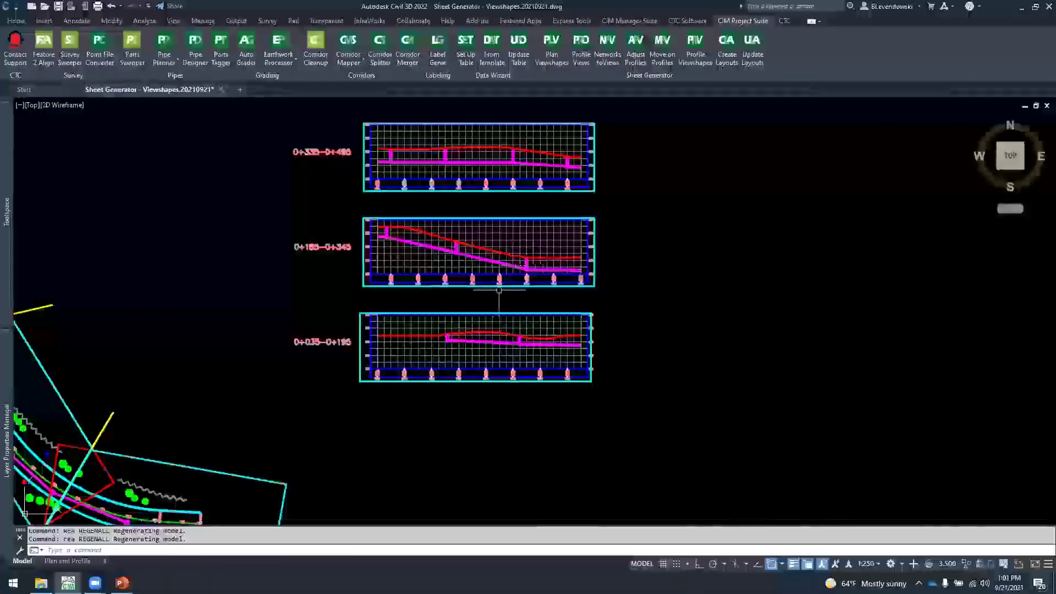
{"action": "mouse_move", "coordinate": [633, 261]}
{"action": "middle_mouse_down"}
{"action": "mouse_move", "coordinate": [750, 337]}
{"action": "mouse_move", "coordinate": [826, 353]}
{"action": "middle_mouse_up"}
{"action": "scroll", "coordinate": [826, 354], "scroll_direction": "down", "scroll_amount": 6}
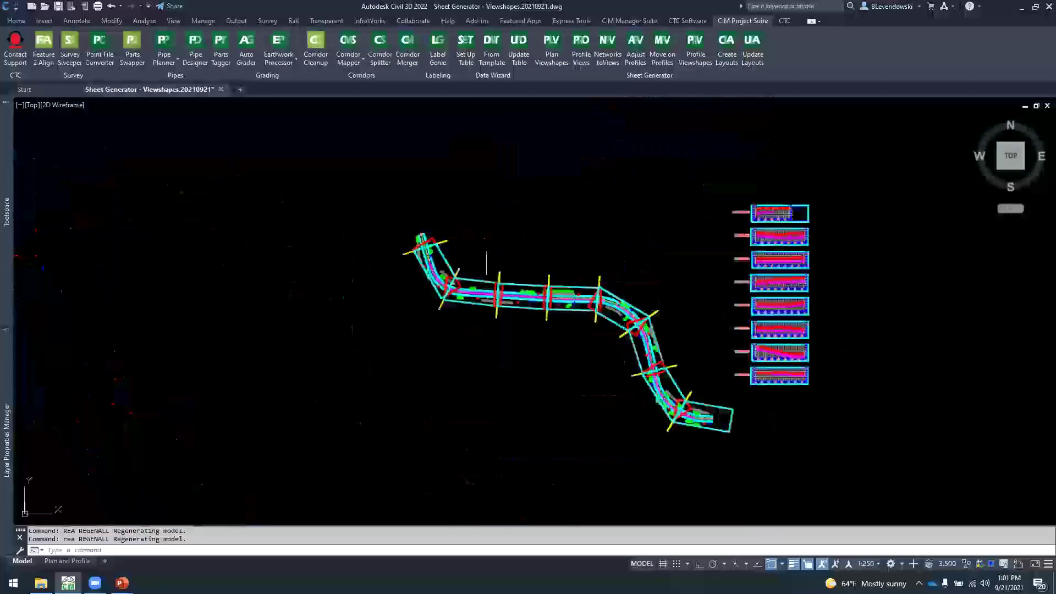
{"action": "scroll", "coordinate": [433, 249], "scroll_direction": "up", "scroll_amount": 10}
{"action": "mouse_move", "coordinate": [498, 278]}
{"action": "middle_mouse_down"}
{"action": "mouse_move", "coordinate": [460, 258]}
{"action": "mouse_move", "coordinate": [361, 247]}
{"action": "mouse_move", "coordinate": [400, 280]}
{"action": "middle_mouse_up"}
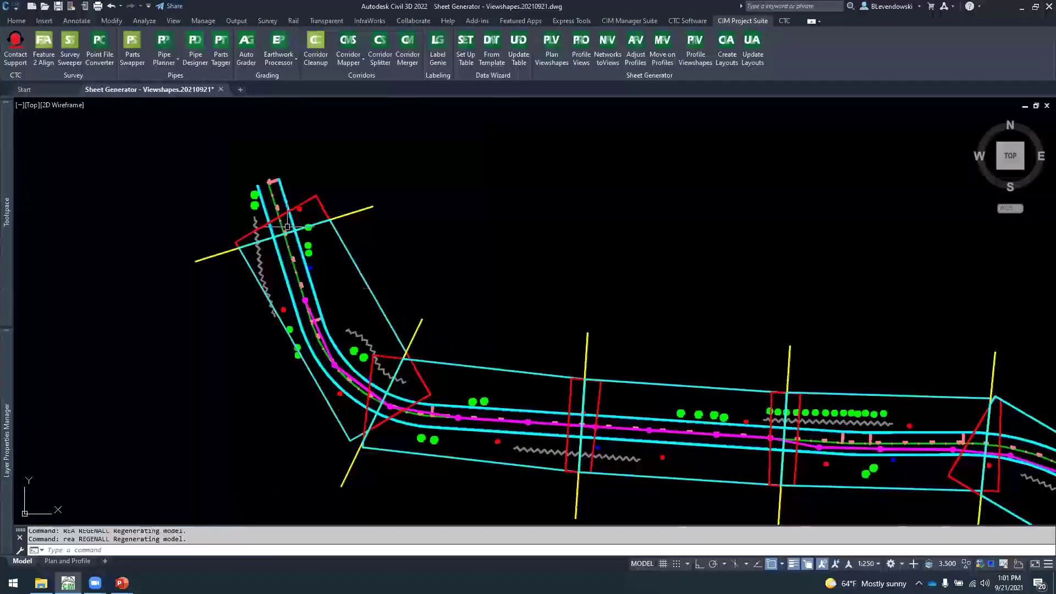
Recreate the Timber Path plan view shapes clipped at the matchlines, with clipping at the begin station turned off
{"action": "scroll", "coordinate": [287, 226], "scroll_direction": "up", "scroll_amount": 3}
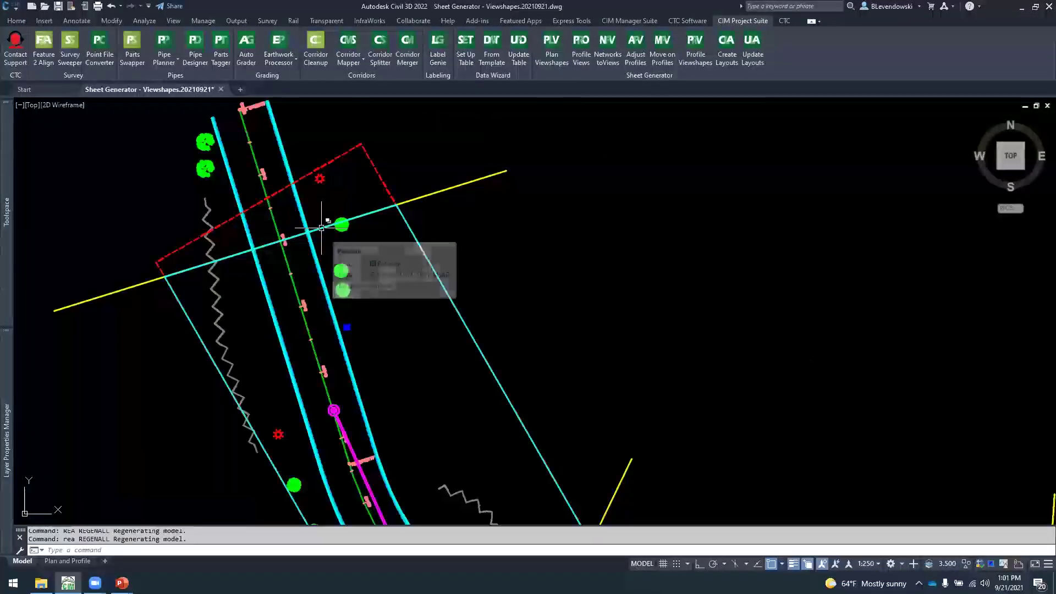
{"action": "left_click", "coordinate": [320, 227]}
{"action": "right_click", "coordinate": [334, 236]}
{"action": "key", "text": "Escape"}
{"action": "key", "text": "Escape"}
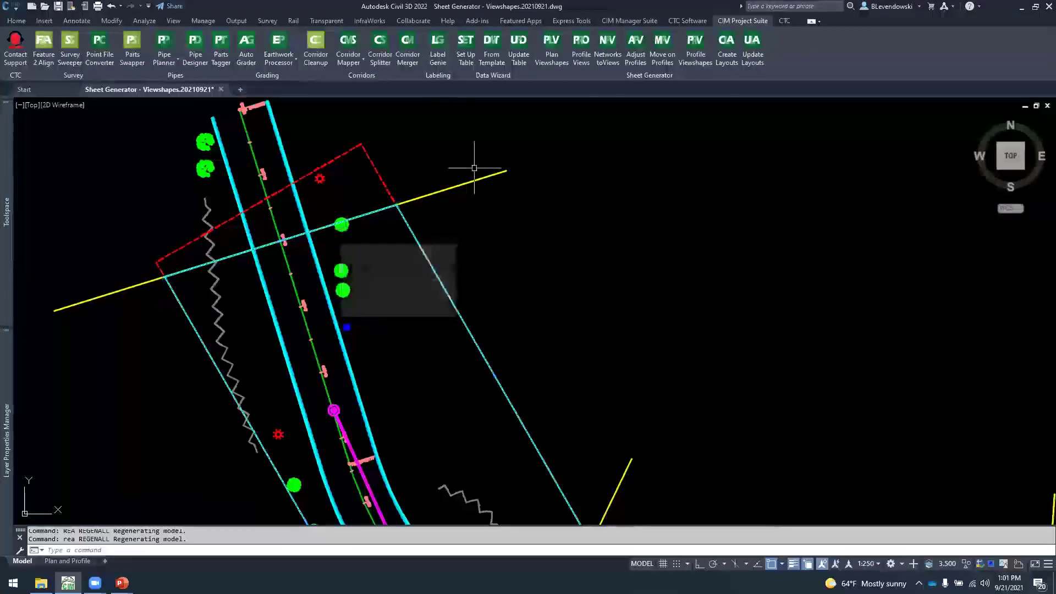
{"action": "scroll", "coordinate": [519, 275], "scroll_direction": "down", "scroll_amount": 1}
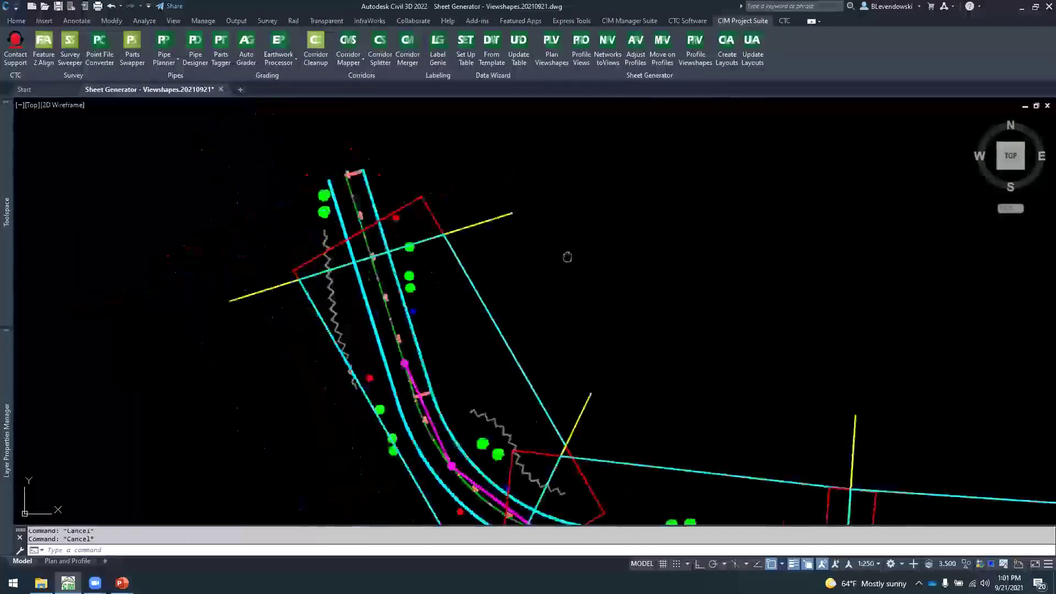
{"action": "scroll", "coordinate": [568, 255], "scroll_direction": "down", "scroll_amount": 1}
{"action": "left_click", "coordinate": [552, 50]}
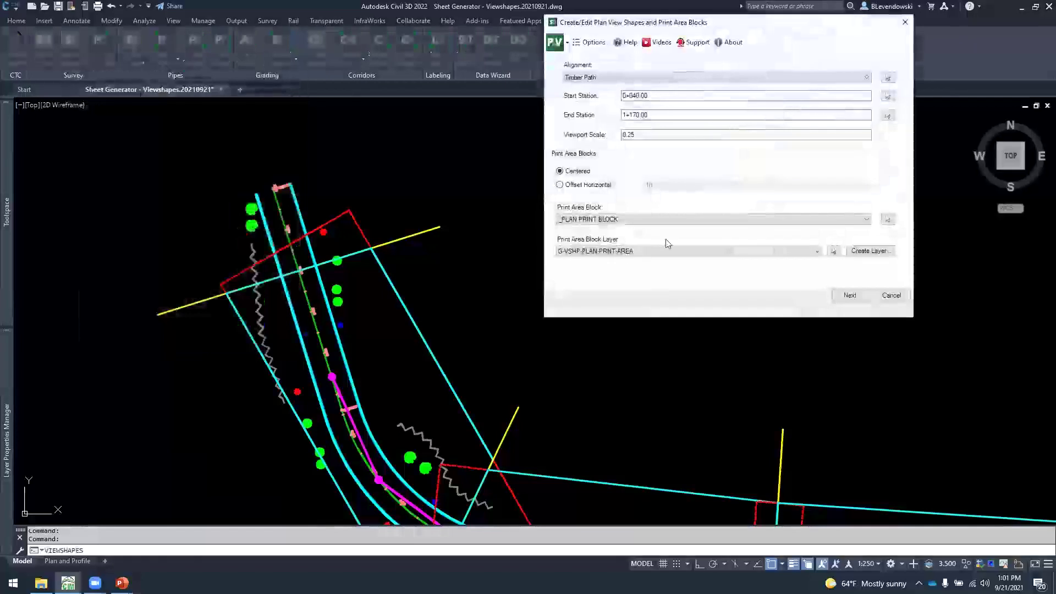
{"action": "left_click", "coordinate": [850, 296]}
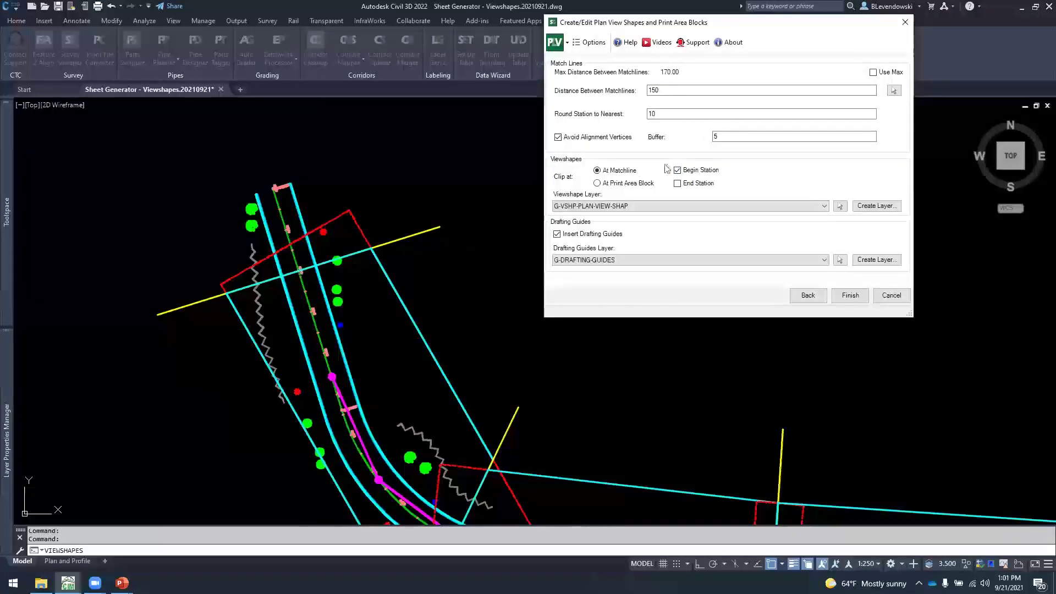
{"action": "left_click", "coordinate": [844, 295]}
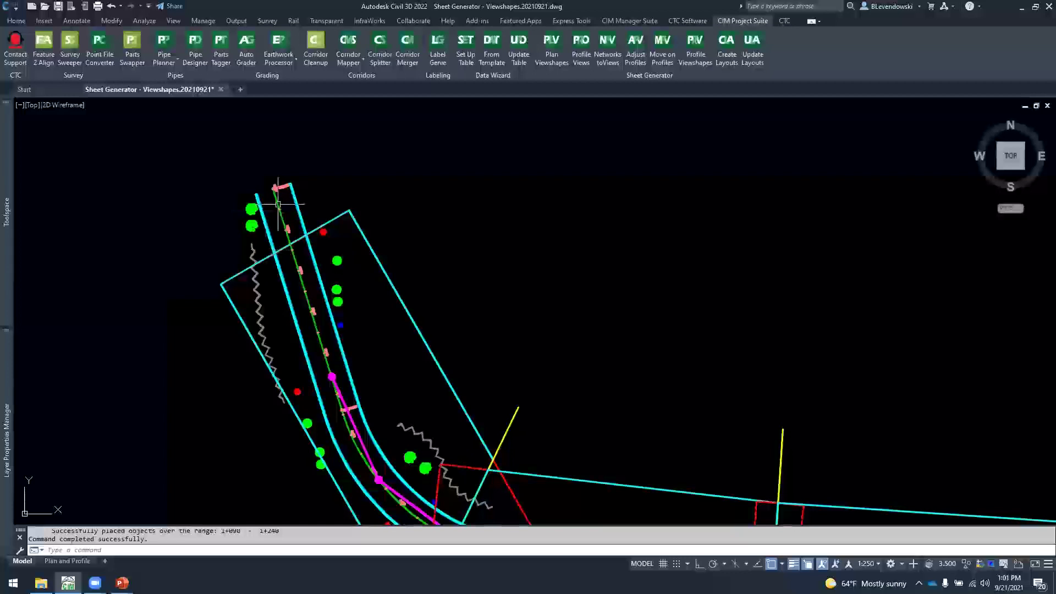
Adjust the lowest profile view to match the plan view stations, with 5 m start and end buffers and a height of 20 centered on median elevation
{"action": "scroll", "coordinate": [288, 234], "scroll_direction": "down", "scroll_amount": 8}
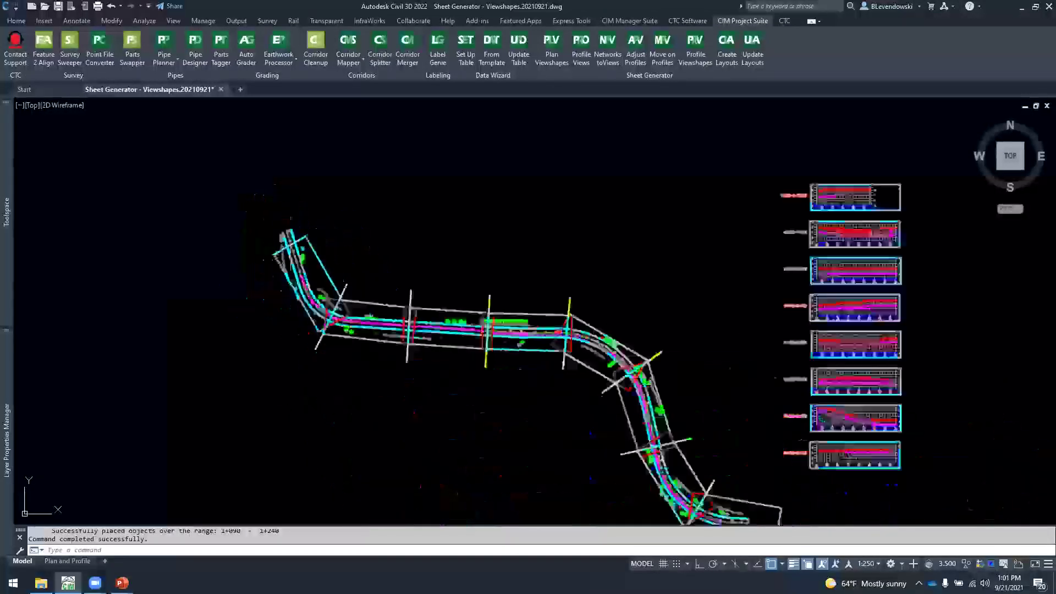
{"action": "scroll", "coordinate": [522, 328], "scroll_direction": "up", "scroll_amount": 3}
{"action": "scroll", "coordinate": [522, 327], "scroll_direction": "up", "scroll_amount": 6}
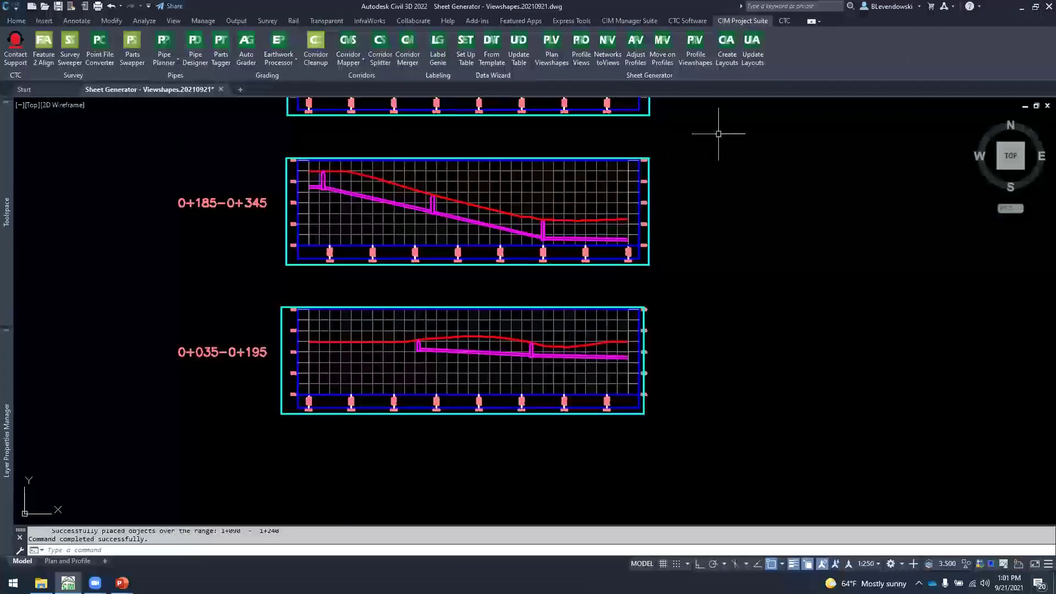
{"action": "left_click", "coordinate": [635, 50]}
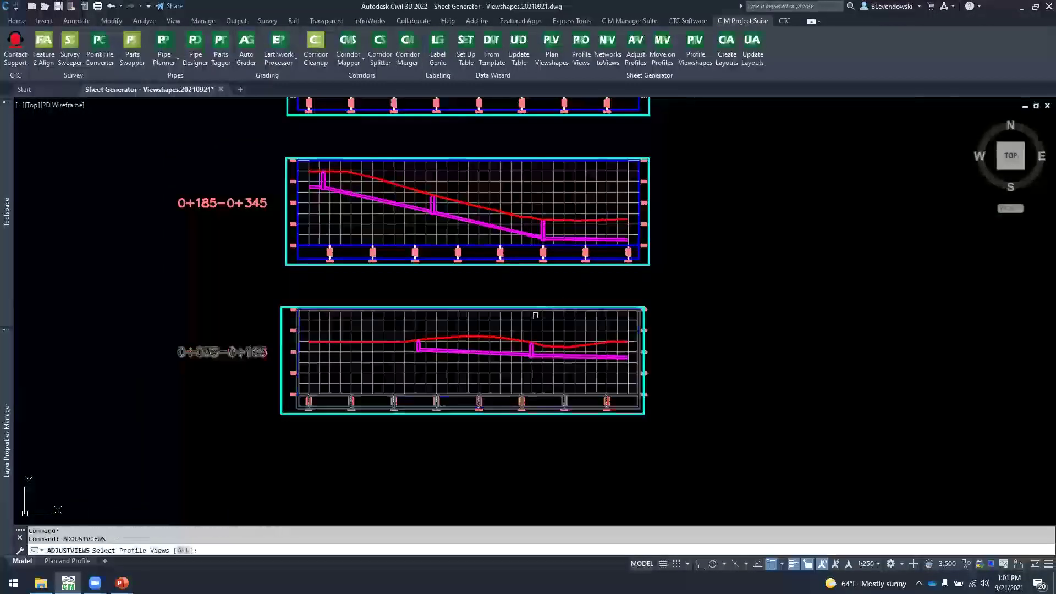
{"action": "left_click", "coordinate": [522, 320]}
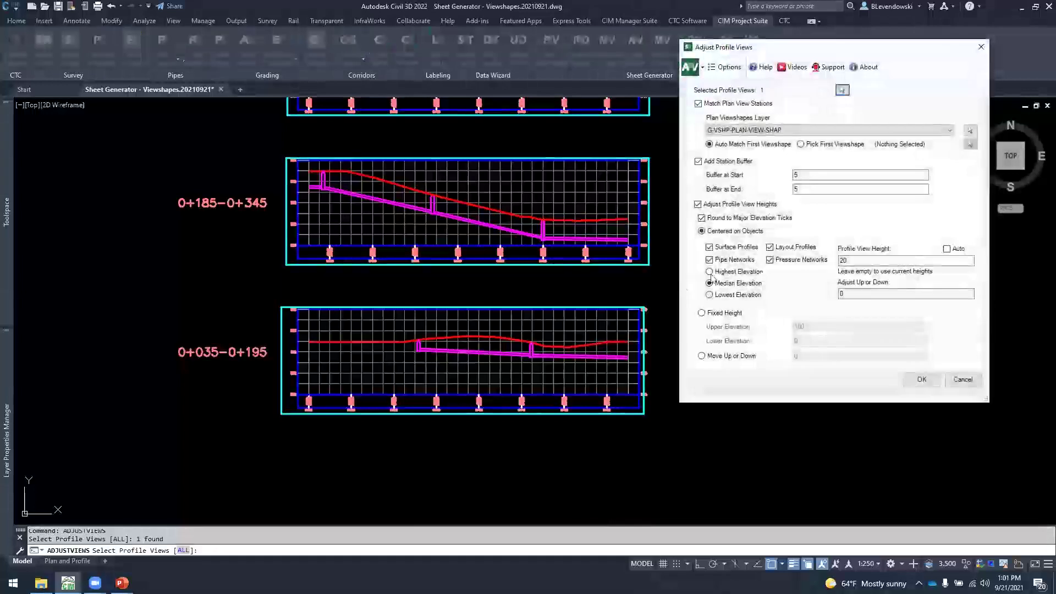
{"action": "left_click", "coordinate": [919, 380]}
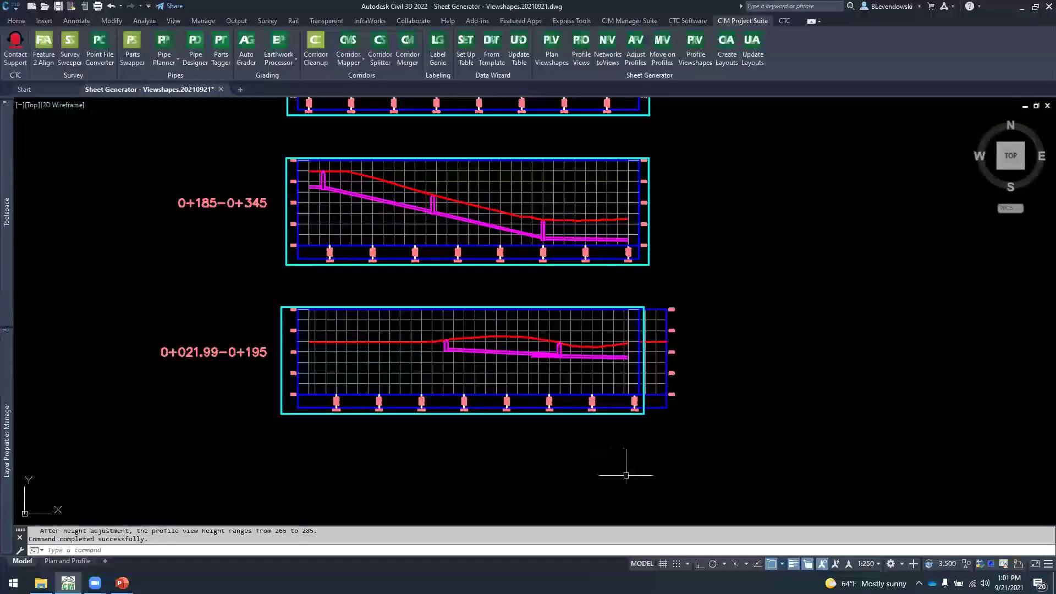
Update the viewshape of the lowest profile view, aligned with the Timber Path plan matchline and Y offset -9, and regenerate the model
{"action": "left_click", "coordinate": [695, 52]}
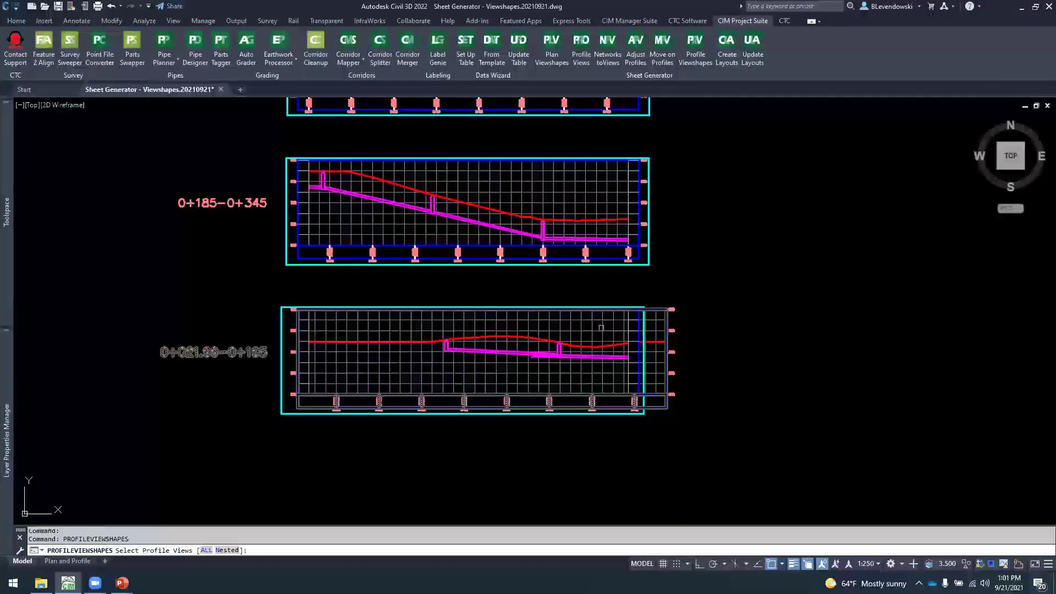
{"action": "left_click", "coordinate": [601, 328]}
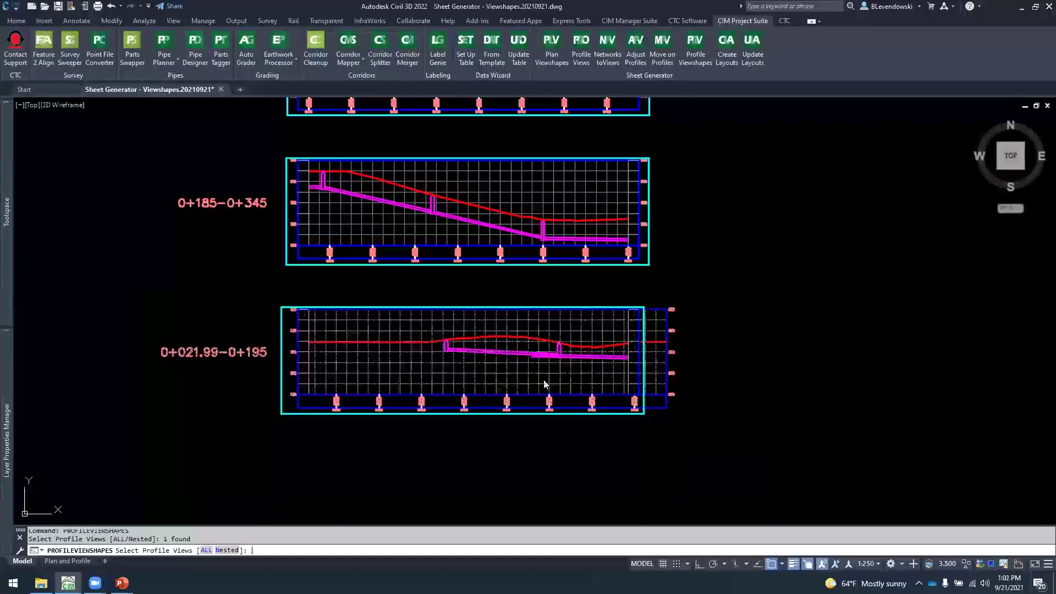
{"action": "key", "text": "Return"}
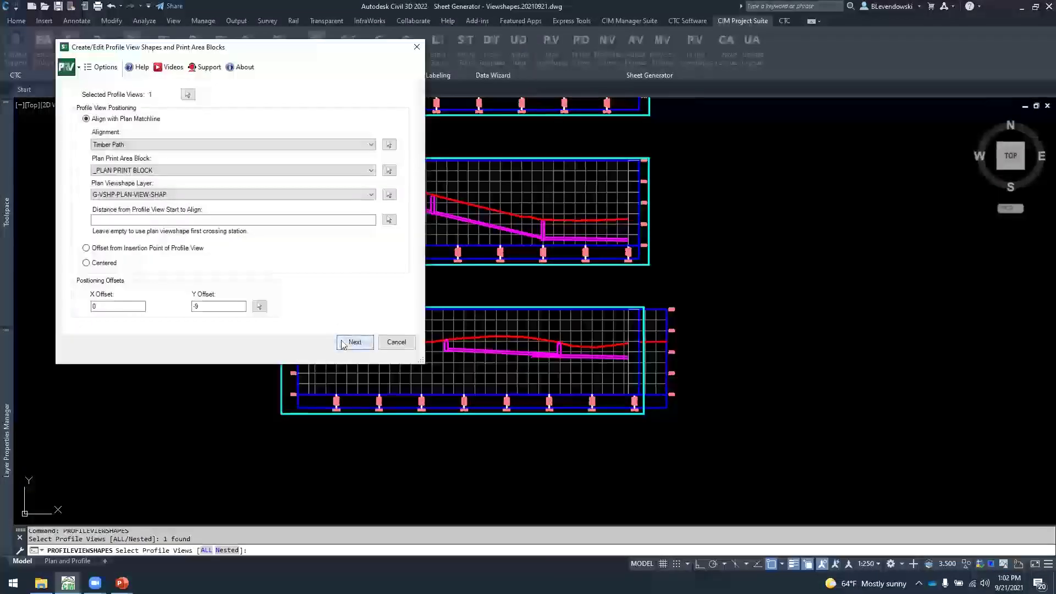
{"action": "left_click", "coordinate": [342, 344]}
{"action": "left_click", "coordinate": [353, 340]}
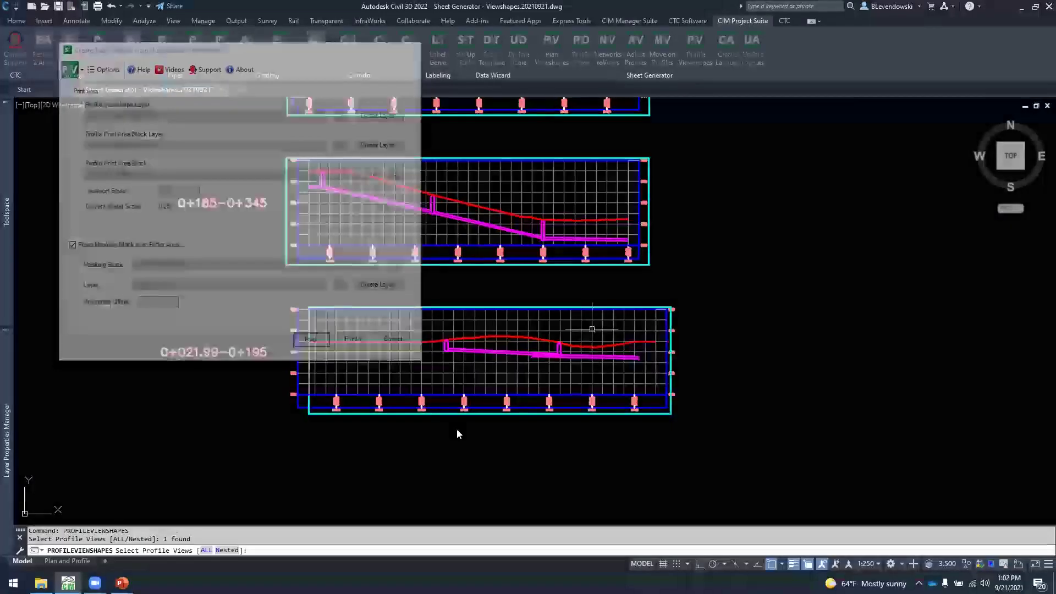
{"action": "key", "text": "Escape"}
{"action": "key", "text": "Escape"}
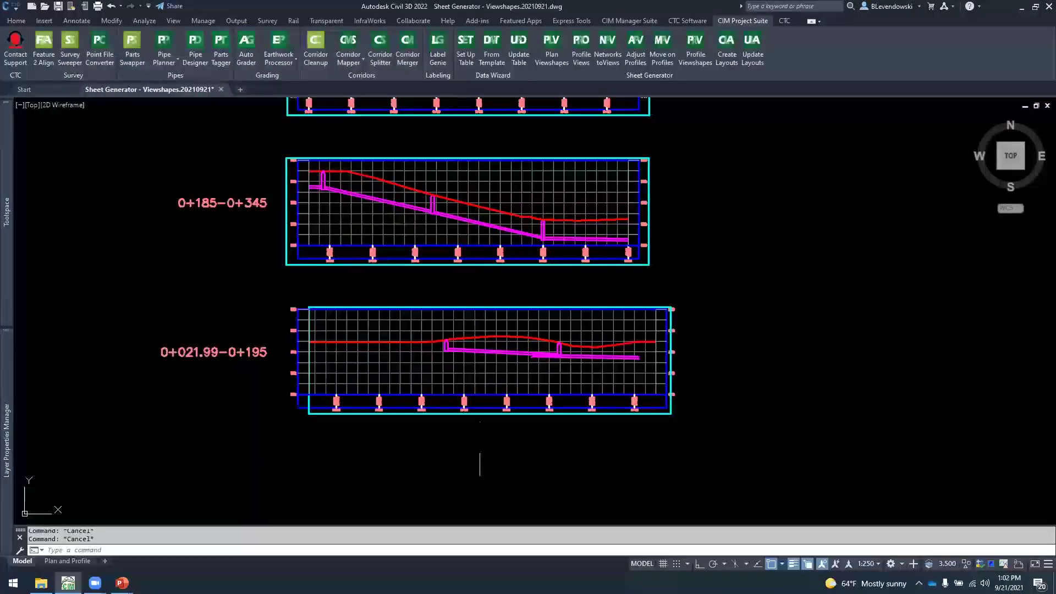
{"action": "middle_click_drag", "start_coordinate": [480, 447], "coordinate": [560, 421]}
{"action": "type", "text": "rea"}
{"action": "key", "text": "Return"}
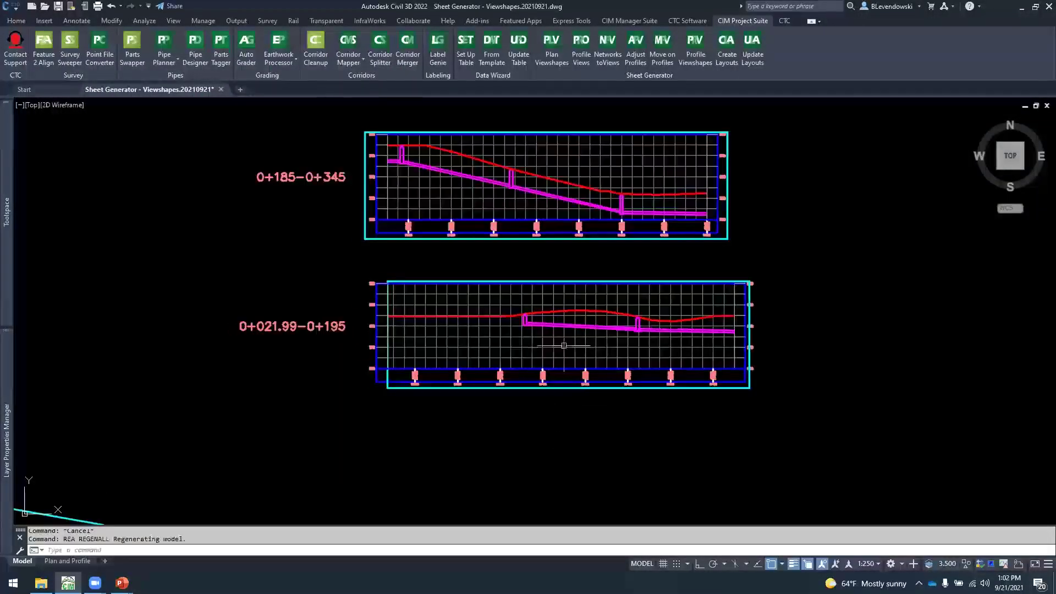
{"action": "middle_click_drag", "start_coordinate": [548, 270], "coordinate": [506, 295]}
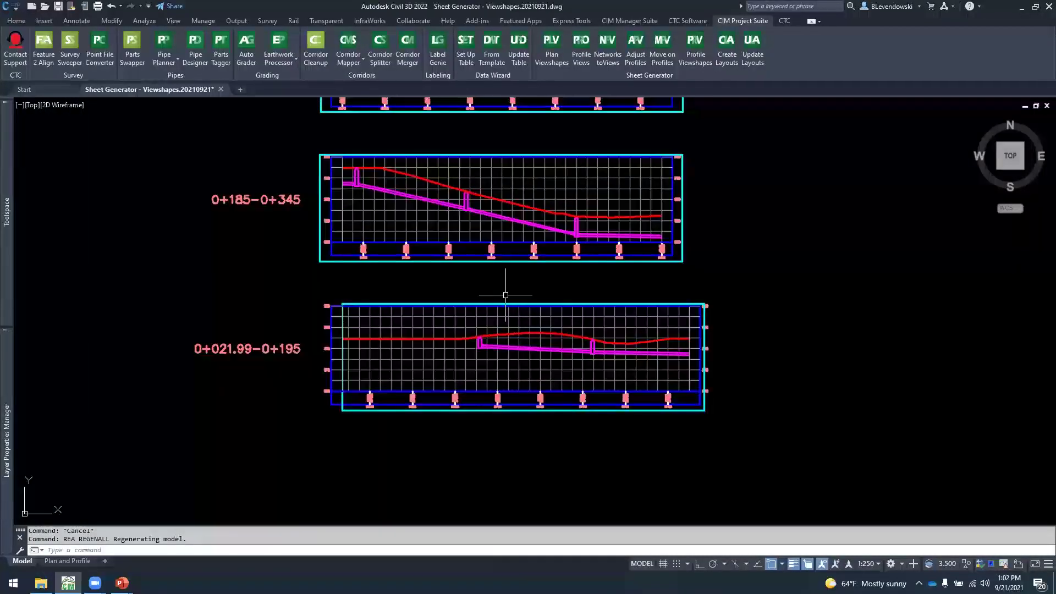
{"action": "key", "text": "Escape"}
Shorten the first plan viewshape by stretching both corners of its starting edge inward along its side, using the Nearest snap
{"action": "scroll", "coordinate": [682, 366], "scroll_direction": "down", "scroll_amount": 2}
{"action": "scroll", "coordinate": [715, 365], "scroll_direction": "down", "scroll_amount": 7}
{"action": "scroll", "coordinate": [466, 291], "scroll_direction": "up", "scroll_amount": 8}
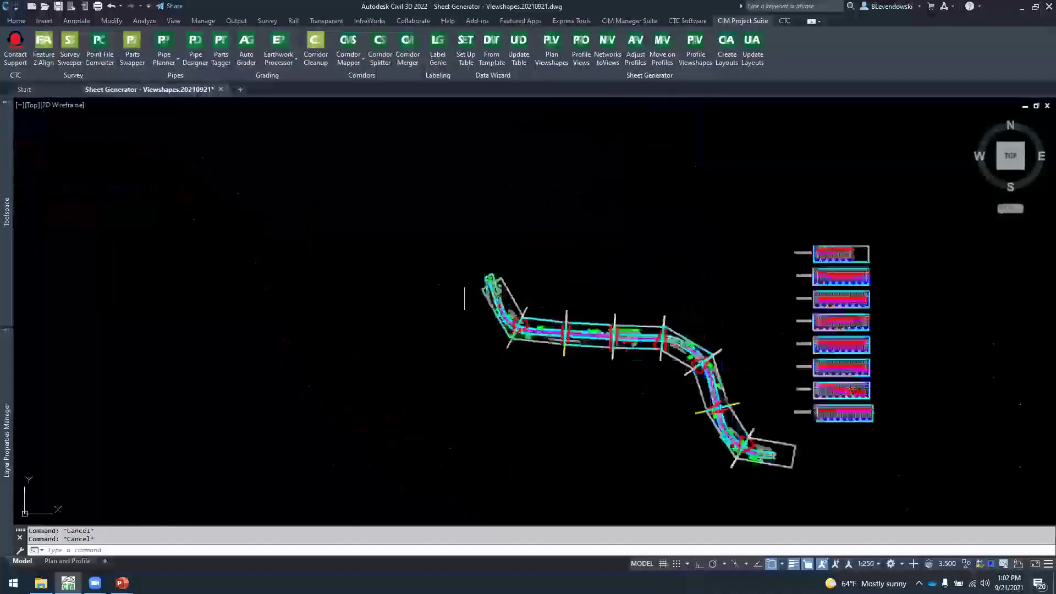
{"action": "middle_click_drag", "start_coordinate": [649, 292], "coordinate": [463, 266]}
{"action": "scroll", "coordinate": [467, 239], "scroll_direction": "up", "scroll_amount": 2}
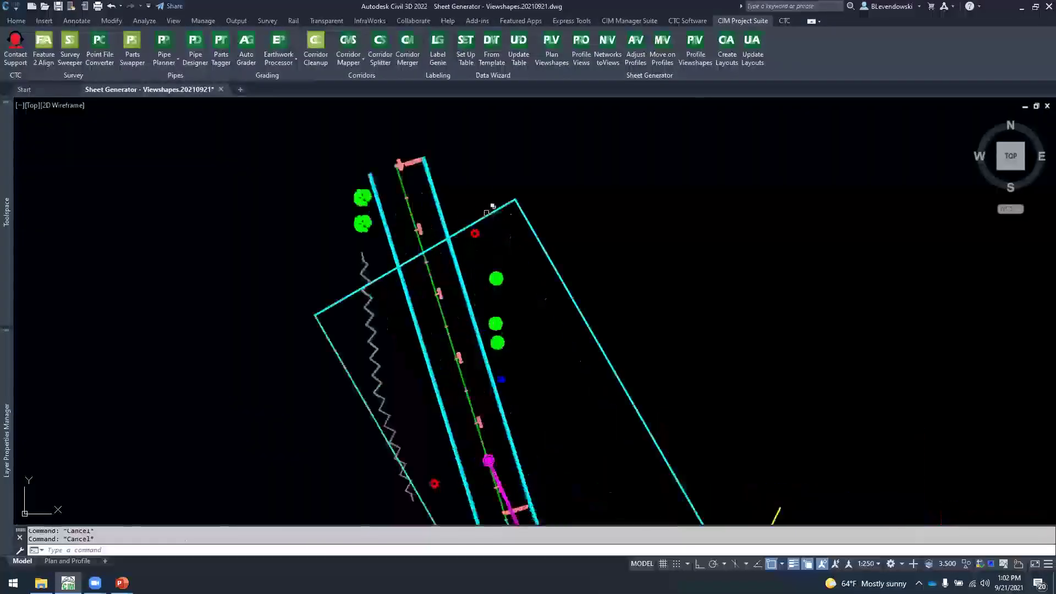
{"action": "left_click", "coordinate": [488, 215]}
{"action": "left_click", "coordinate": [618, 256]}
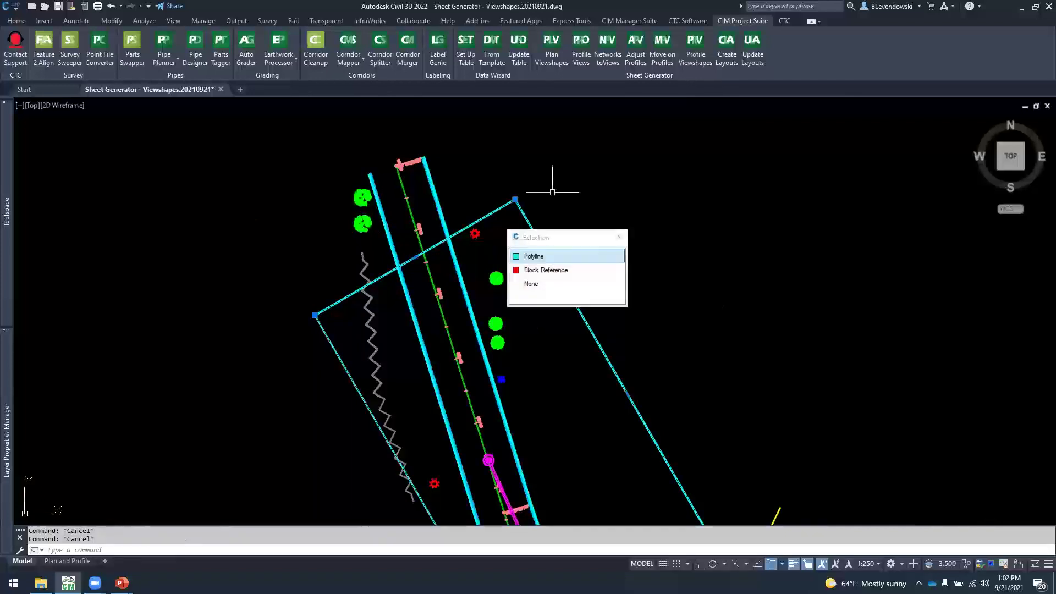
{"action": "left_click", "coordinate": [519, 197]}
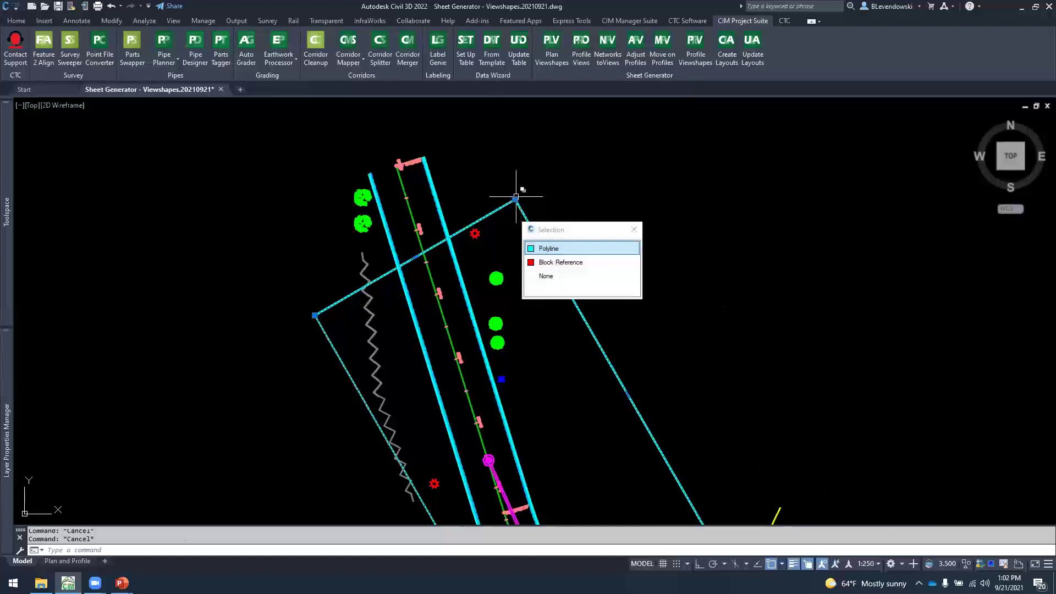
{"action": "key", "text": "Return"}
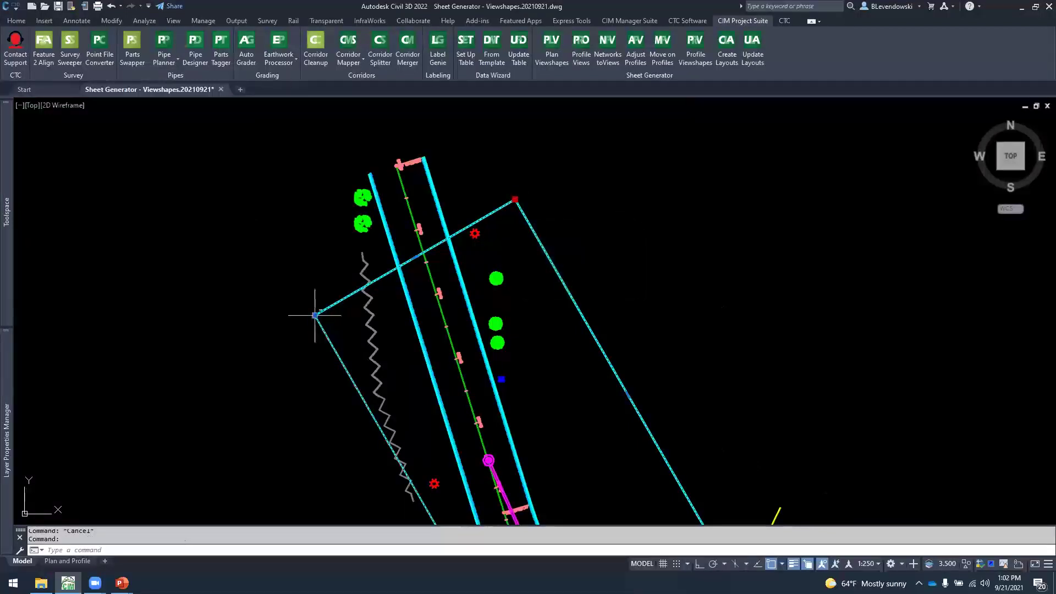
{"action": "left_click", "coordinate": [515, 200]}
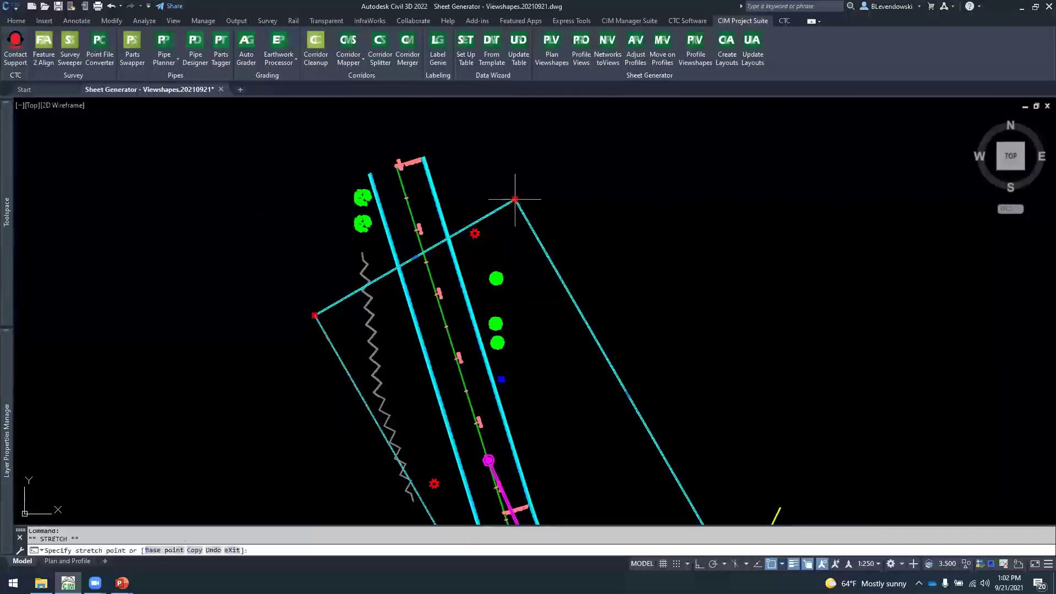
{"action": "right_click", "coordinate": [561, 242], "text": "shift"}
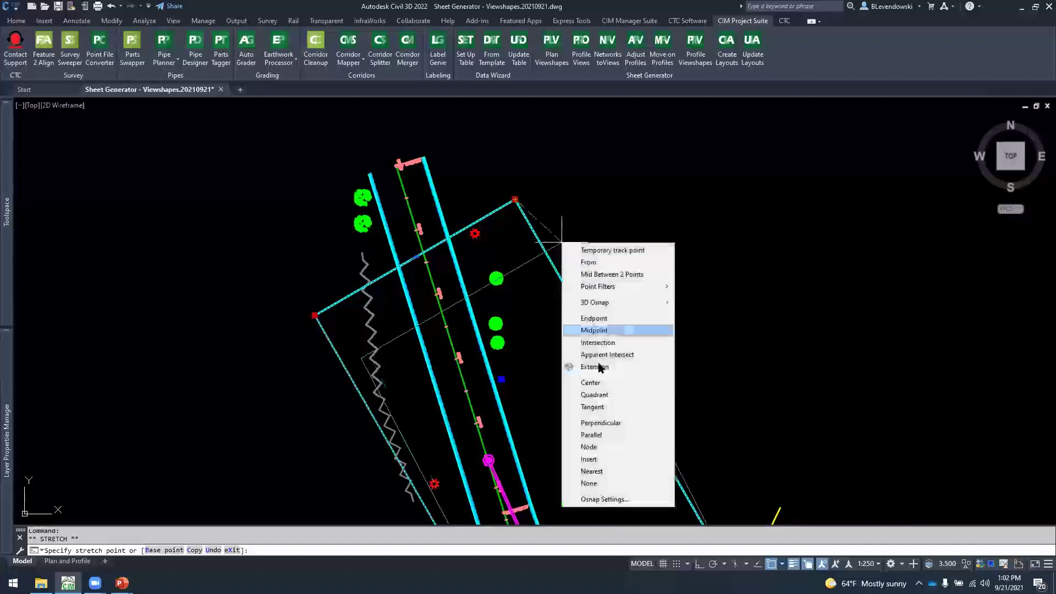
{"action": "left_click", "coordinate": [591, 470]}
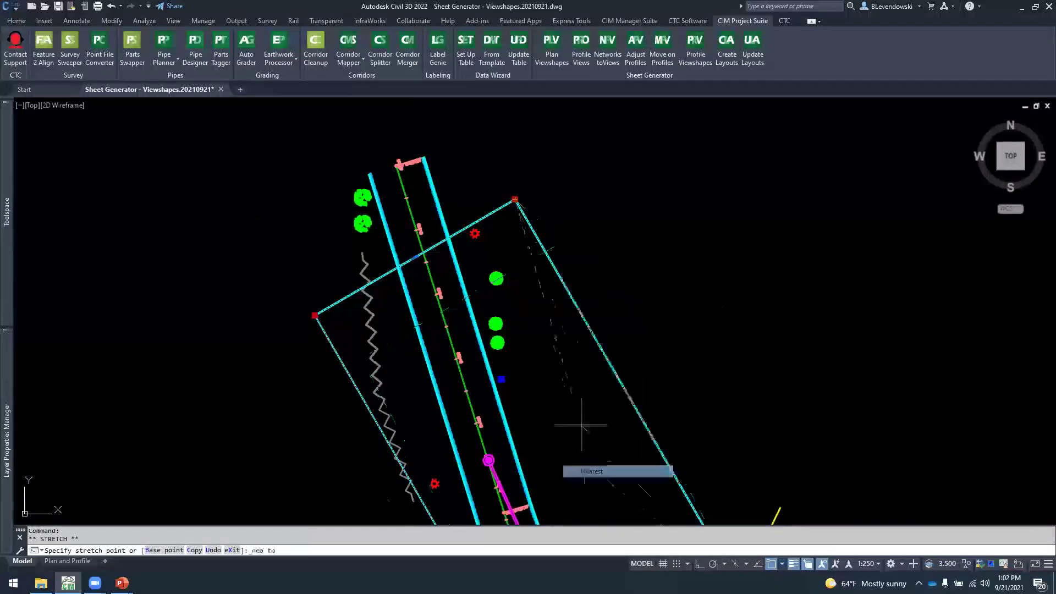
{"action": "left_click", "coordinate": [549, 254]}
{"action": "key", "text": "Escape"}
{"action": "key", "text": "Escape"}
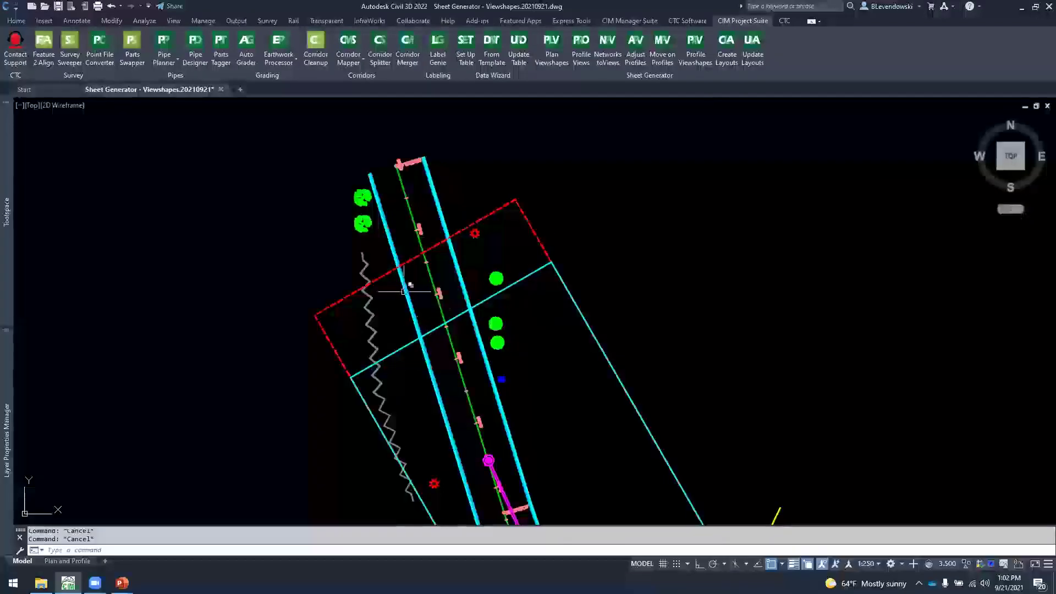
Adjust the lowest profile view with Adjust Profiles to match the shortened plan viewshape
{"action": "scroll", "coordinate": [403, 292], "scroll_direction": "down", "scroll_amount": 10}
{"action": "middle_click_drag", "start_coordinate": [754, 402], "coordinate": [562, 363]}
{"action": "scroll", "coordinate": [563, 374], "scroll_direction": "up", "scroll_amount": 2}
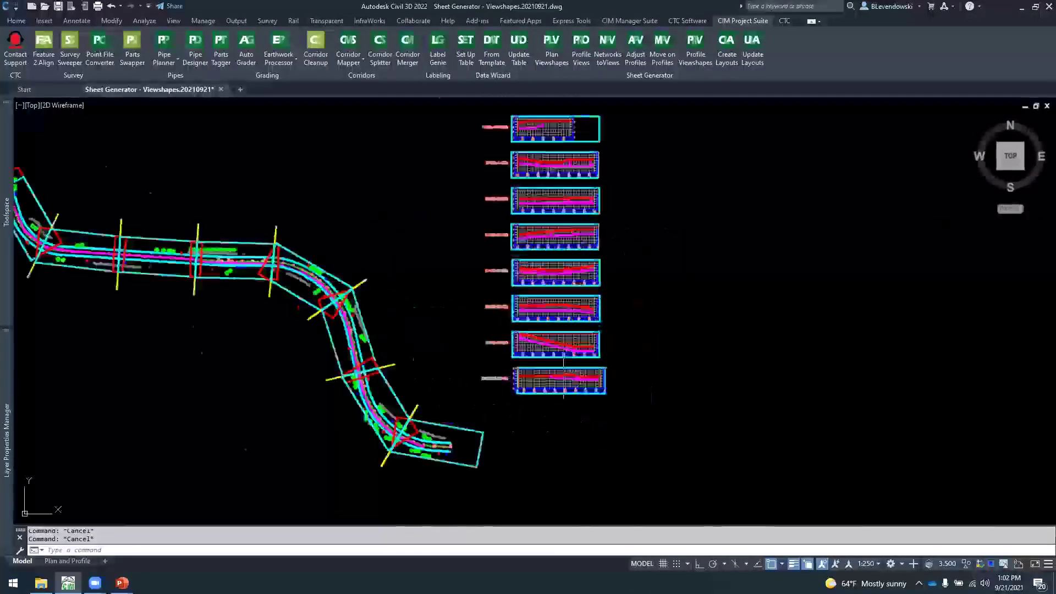
{"action": "scroll", "coordinate": [563, 374], "scroll_direction": "up", "scroll_amount": 4}
{"action": "left_click", "coordinate": [636, 56]}
{"action": "left_click", "coordinate": [485, 375]}
{"action": "key", "text": "Return"}
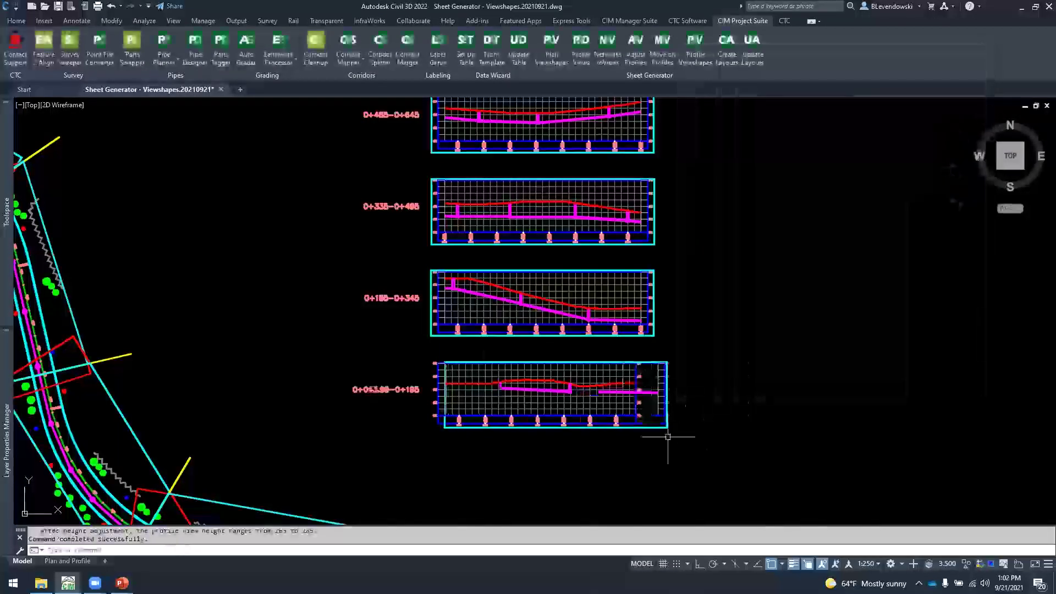
Update the viewshape and print block of the adjusted lowest profile view with Profile Viewshapes and regenerate all viewports
{"action": "left_click", "coordinate": [694, 52]}
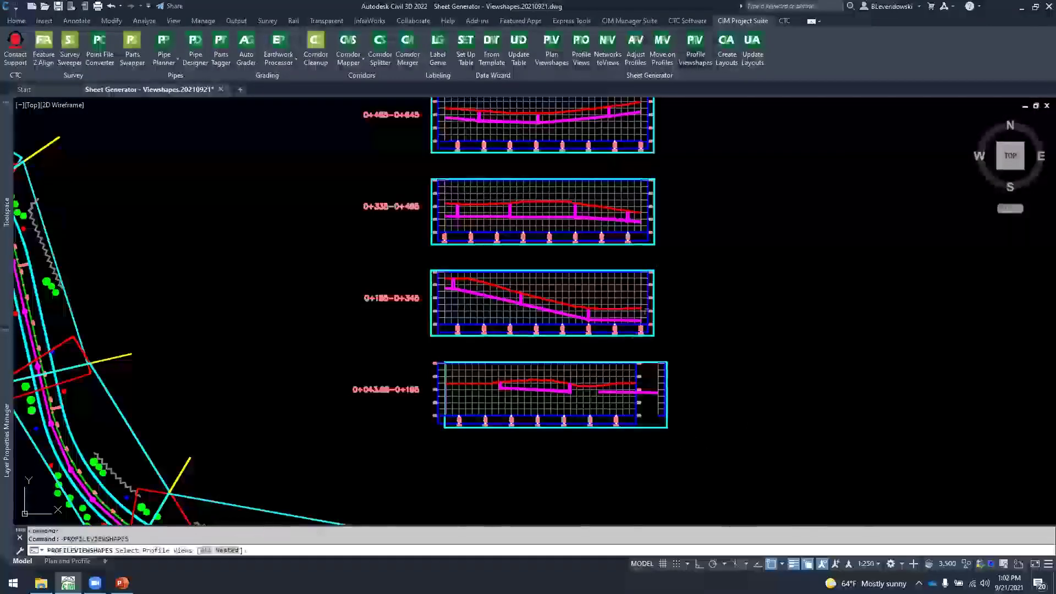
{"action": "left_click", "coordinate": [605, 392]}
{"action": "key", "text": "Return"}
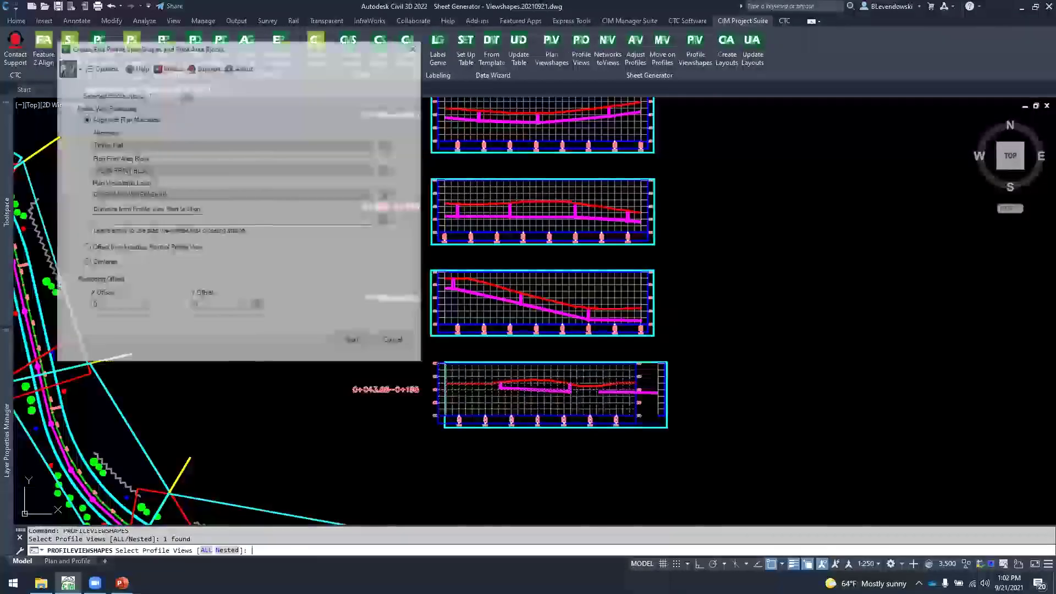
{"action": "left_click", "coordinate": [355, 342]}
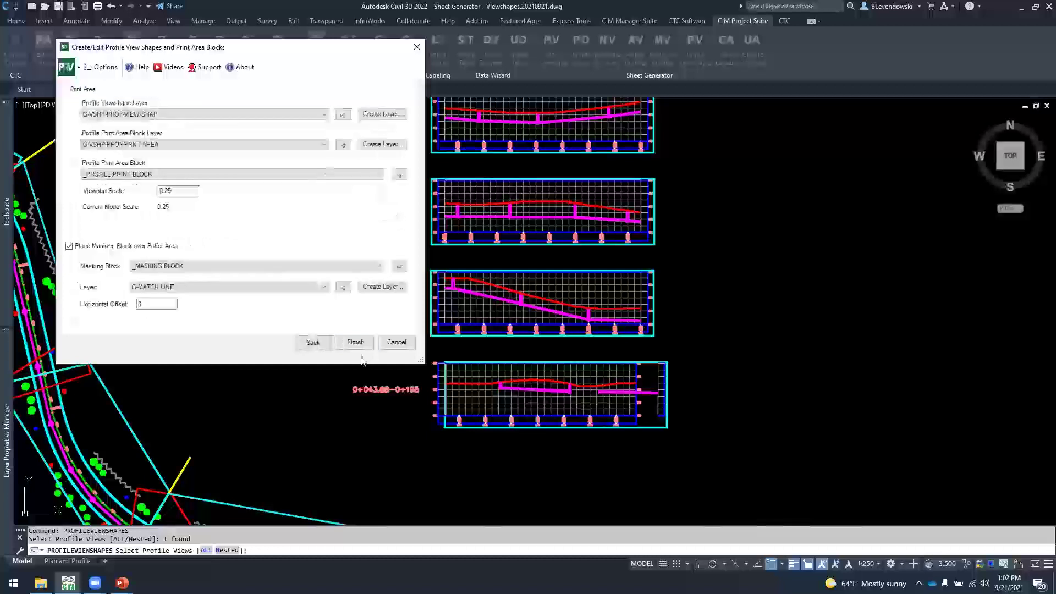
{"action": "left_click", "coordinate": [355, 341]}
{"action": "key", "text": "Escape"}
{"action": "key", "text": "Escape"}
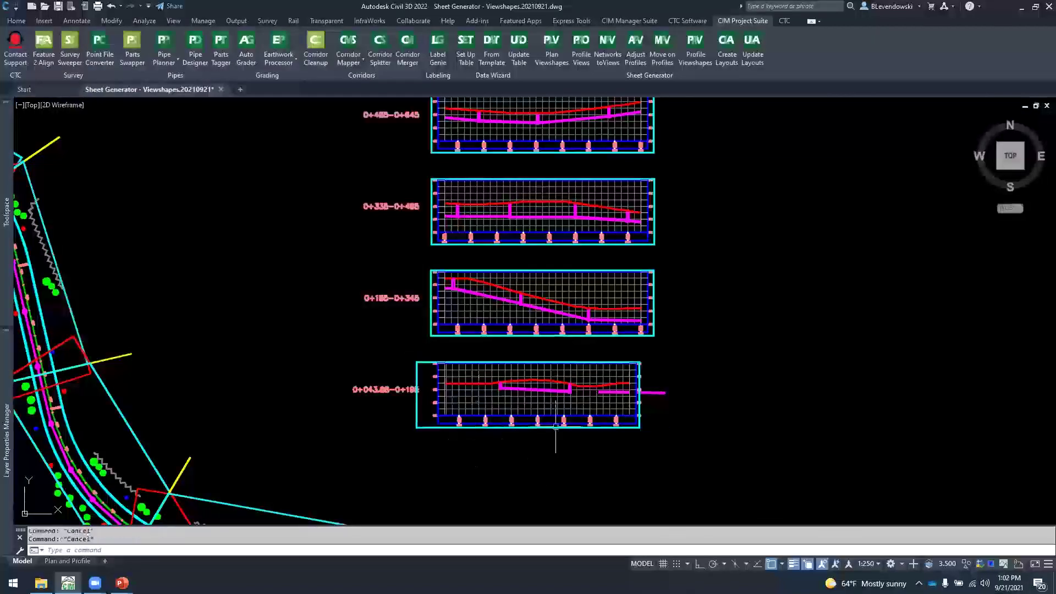
{"action": "type", "text": "rea REGENALL Regenerating model."}
{"action": "key", "text": "Return"}
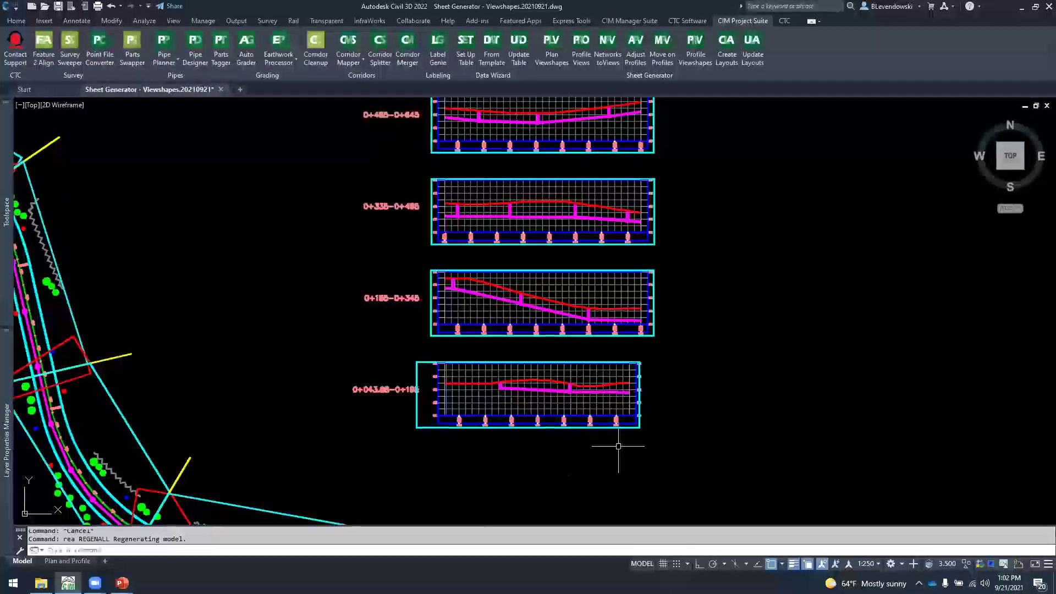
Examine the lowest profile view and its viewshape against the first matchline crossing on the plan
{"action": "scroll", "coordinate": [535, 436], "scroll_direction": "up", "scroll_amount": 2}
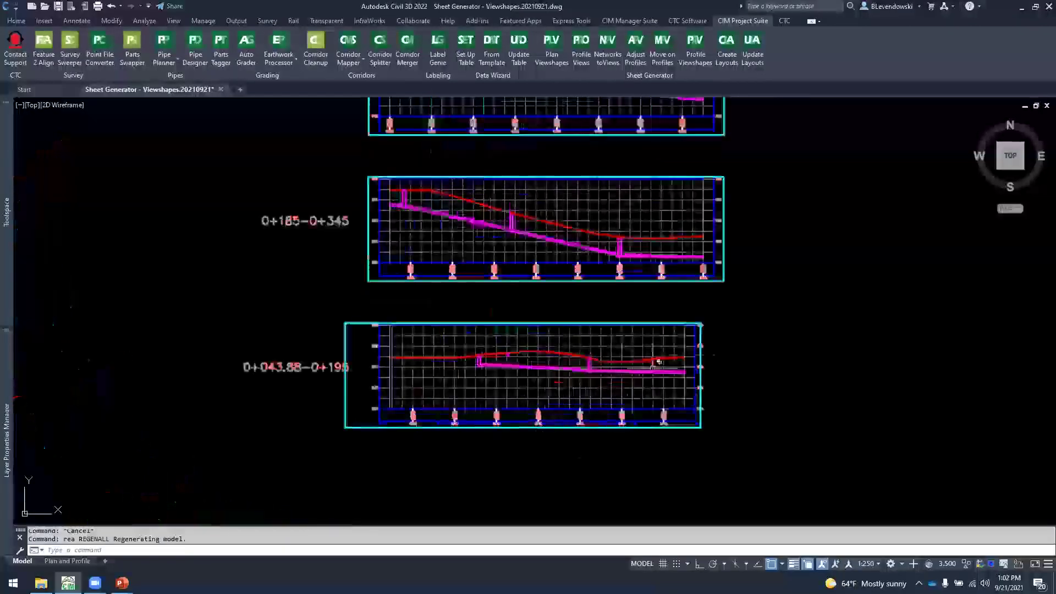
{"action": "scroll", "coordinate": [739, 372], "scroll_direction": "up", "scroll_amount": 2}
{"action": "scroll", "coordinate": [739, 372], "scroll_direction": "down", "scroll_amount": 5}
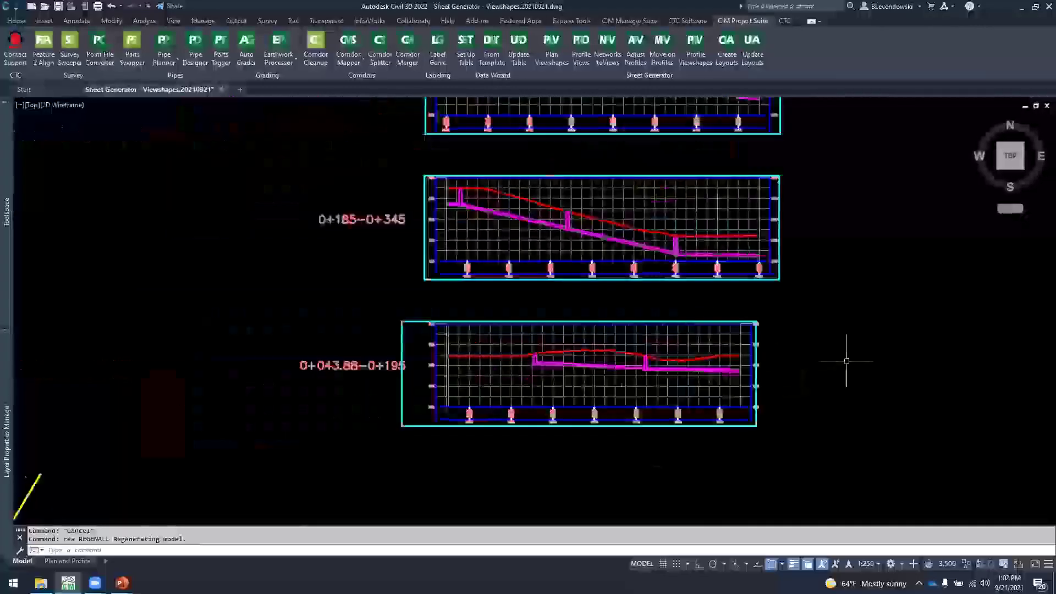
{"action": "scroll", "coordinate": [409, 232], "scroll_direction": "down", "scroll_amount": 1}
{"action": "scroll", "coordinate": [440, 313], "scroll_direction": "up", "scroll_amount": 4}
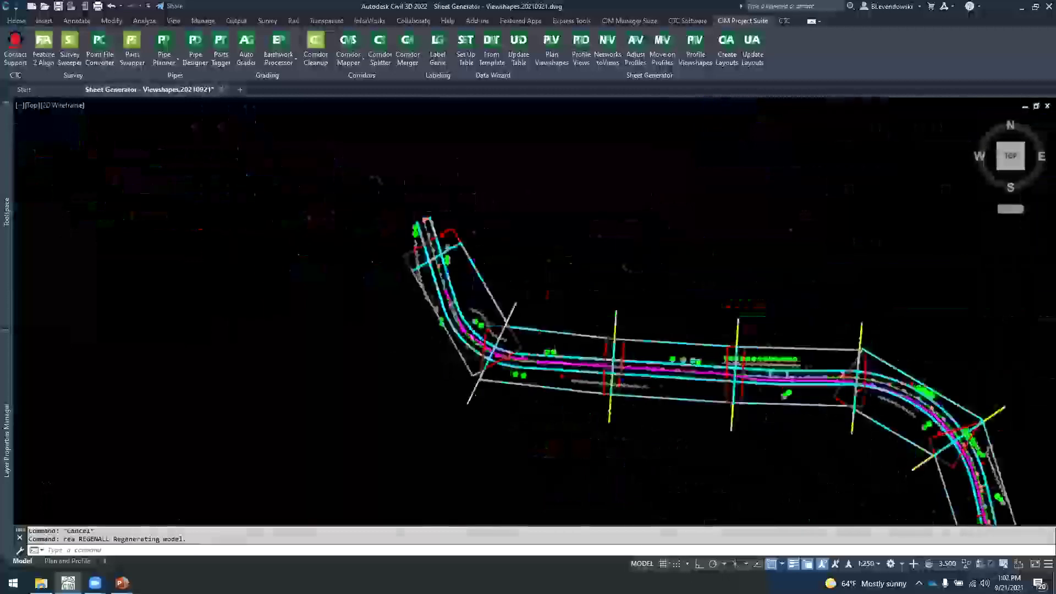
{"action": "middle_click_drag", "start_coordinate": [545, 415], "coordinate": [441, 313]}
{"action": "scroll", "coordinate": [441, 313], "scroll_direction": "up", "scroll_amount": 5}
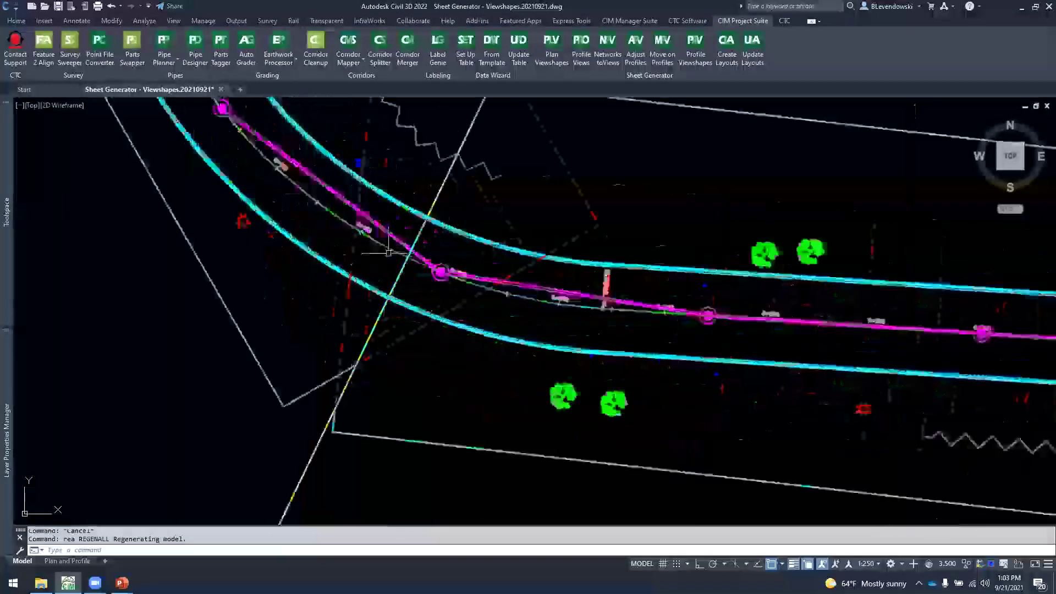
{"action": "scroll", "coordinate": [399, 251], "scroll_direction": "down", "scroll_amount": 6}
{"action": "middle_click_drag", "start_coordinate": [696, 354], "coordinate": [434, 268]}
{"action": "middle_click_drag", "start_coordinate": [739, 400], "coordinate": [438, 358]}
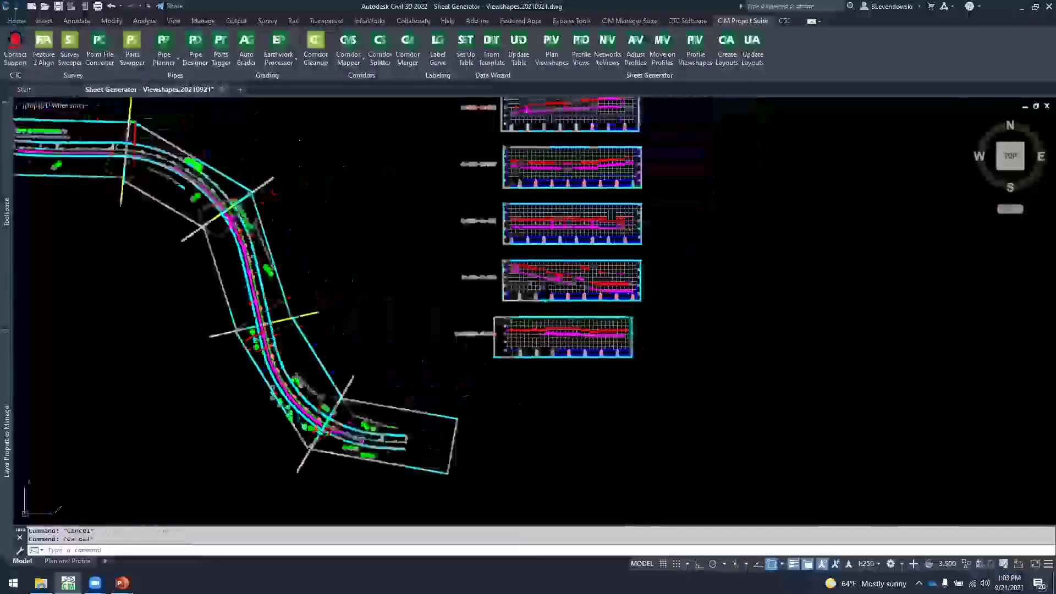
{"action": "scroll", "coordinate": [630, 329], "scroll_direction": "up", "scroll_amount": 6}
{"action": "key", "text": "Escape"}
{"action": "type", "text": "rea"}
{"action": "key", "text": "Return"}
{"action": "mouse_move", "coordinate": [596, 248]}
{"action": "middle_mouse_down"}
{"action": "mouse_move", "coordinate": [696, 279]}
{"action": "mouse_move", "coordinate": [758, 283]}
{"action": "mouse_move", "coordinate": [748, 231]}
{"action": "middle_mouse_up"}
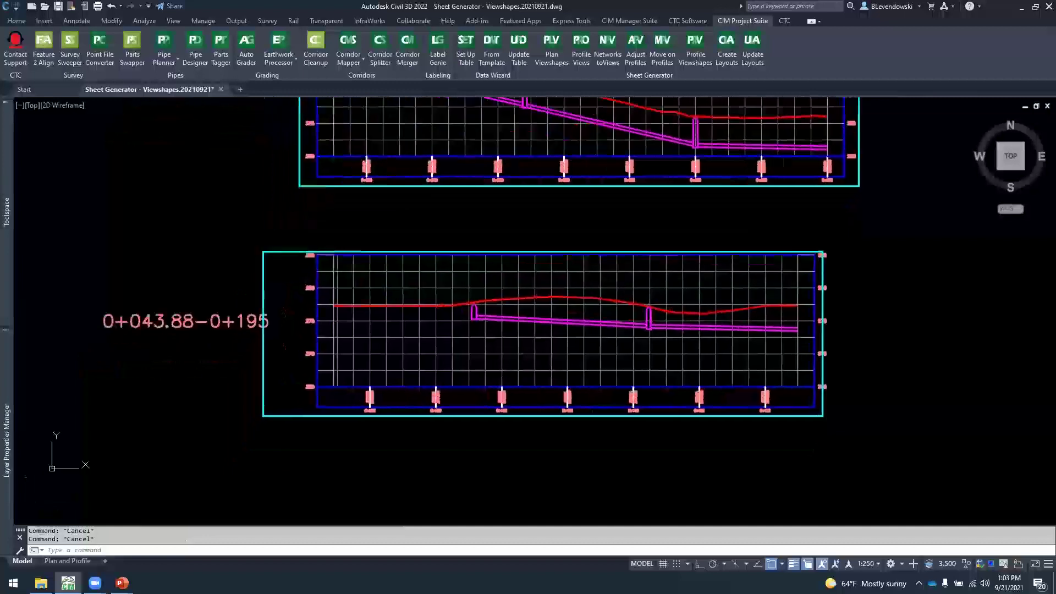
{"action": "left_click", "coordinate": [289, 431]}
{"action": "left_click", "coordinate": [259, 393]}
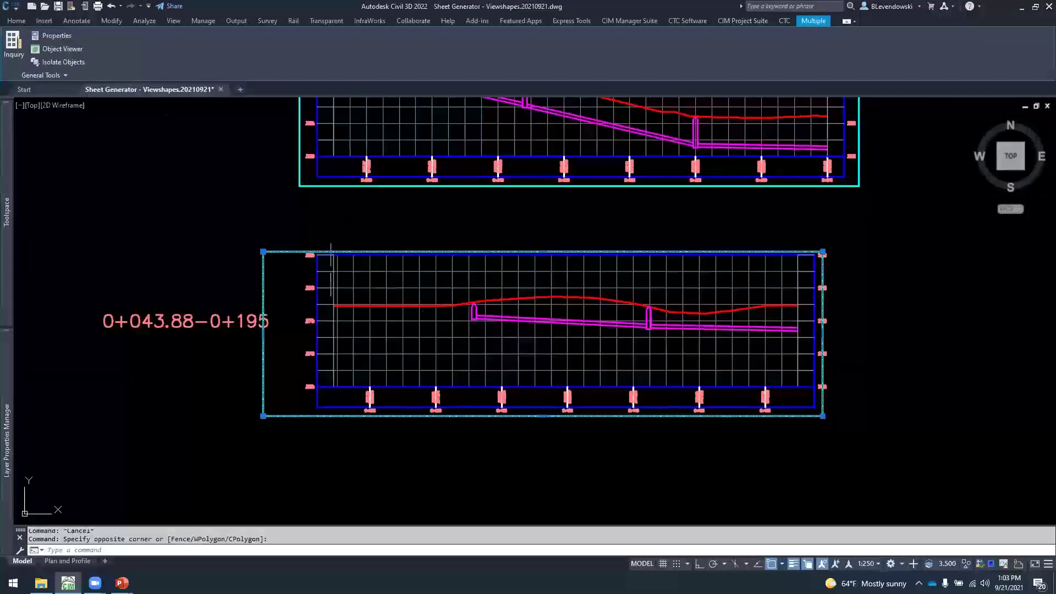
{"action": "key", "text": "Escape"}
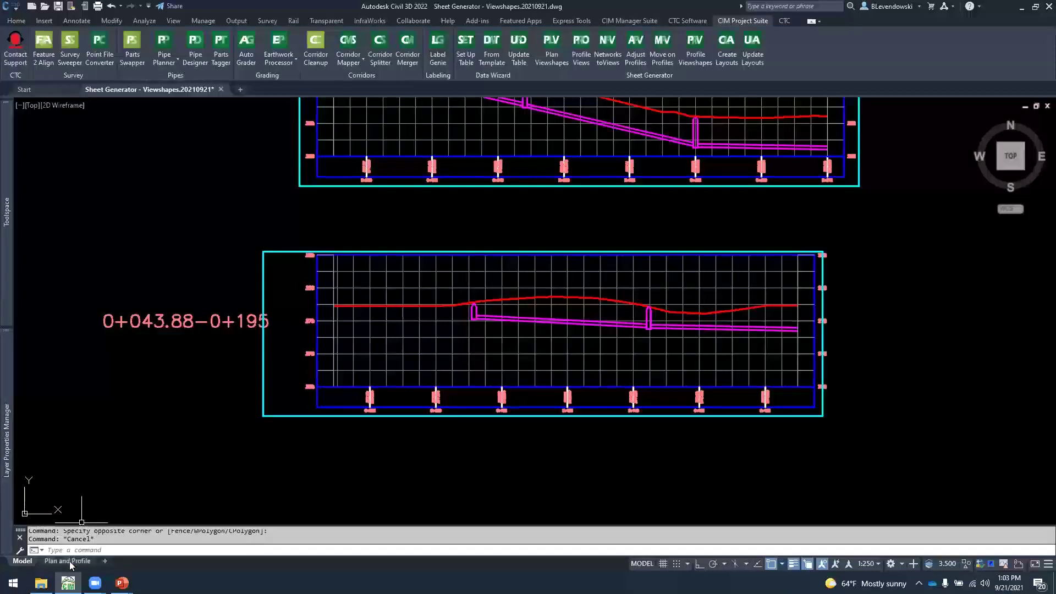
{"action": "left_click", "coordinate": [68, 561]}
{"action": "key", "text": "Escape"}
{"action": "key", "text": "Escape"}
{"action": "left_click", "coordinate": [18, 561]}
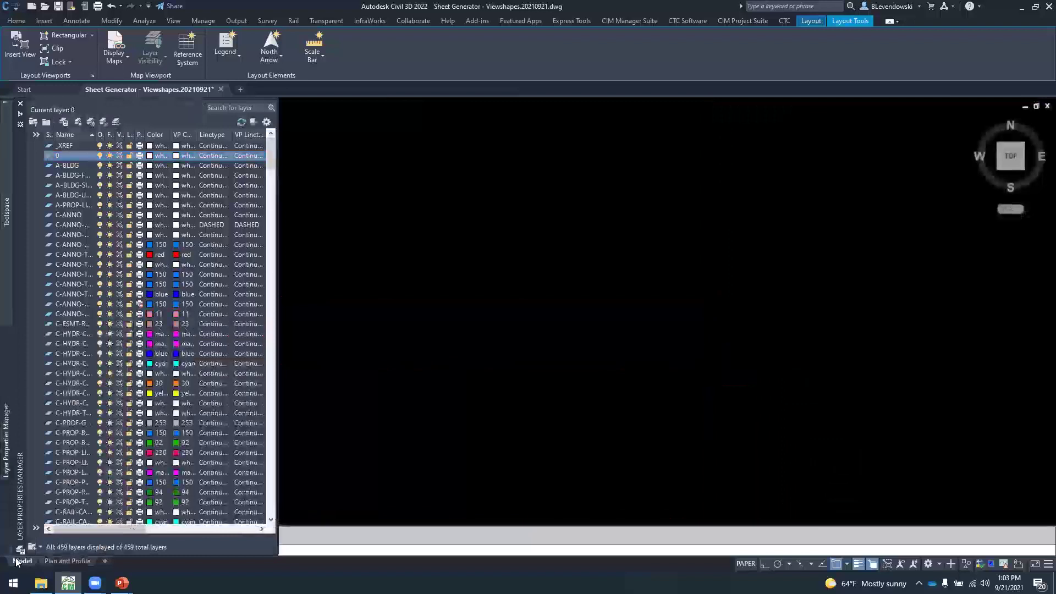
{"action": "key", "text": "Escape"}
{"action": "key", "text": "Escape"}
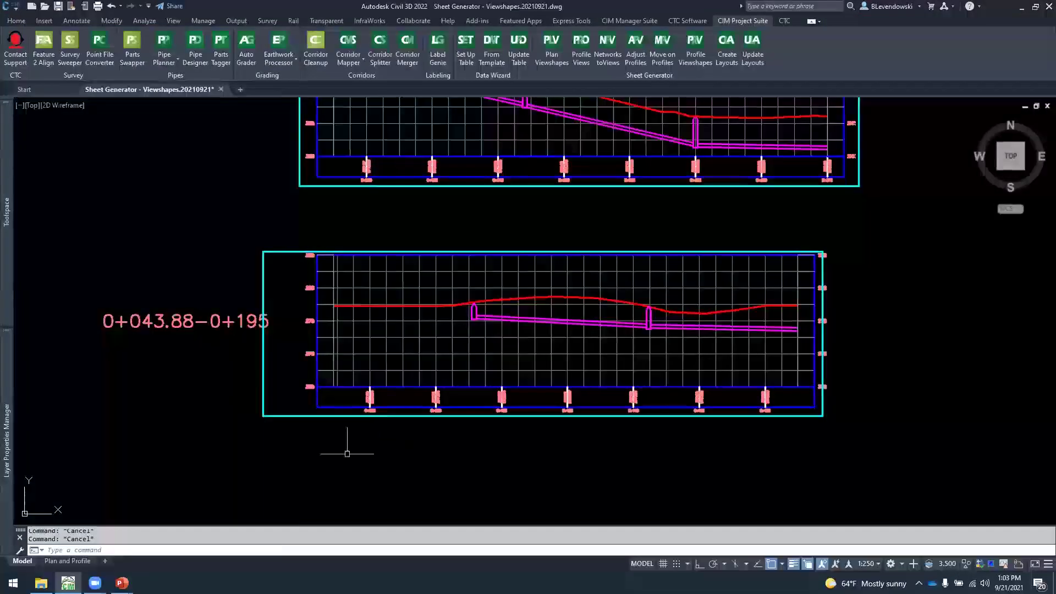
Move the lowest profile view's viewshape rectangle about 5 units to the right with ortho on, and regenerate the model
{"action": "left_click", "coordinate": [303, 437]}
{"action": "left_click", "coordinate": [292, 398]}
{"action": "key", "text": "Return"}
{"action": "left_click", "coordinate": [326, 456]}
{"action": "key", "text": "F8"}
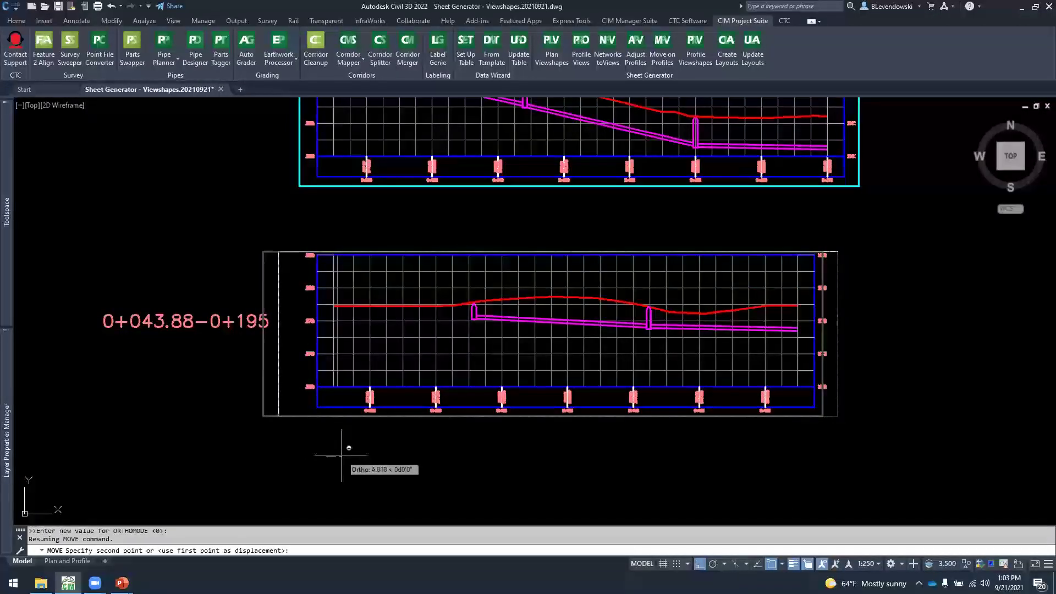
{"action": "left_click", "coordinate": [343, 454]}
{"action": "type", "text": "rea"}
{"action": "key", "text": "Return"}
{"action": "scroll", "coordinate": [606, 381], "scroll_direction": "down", "scroll_amount": 2}
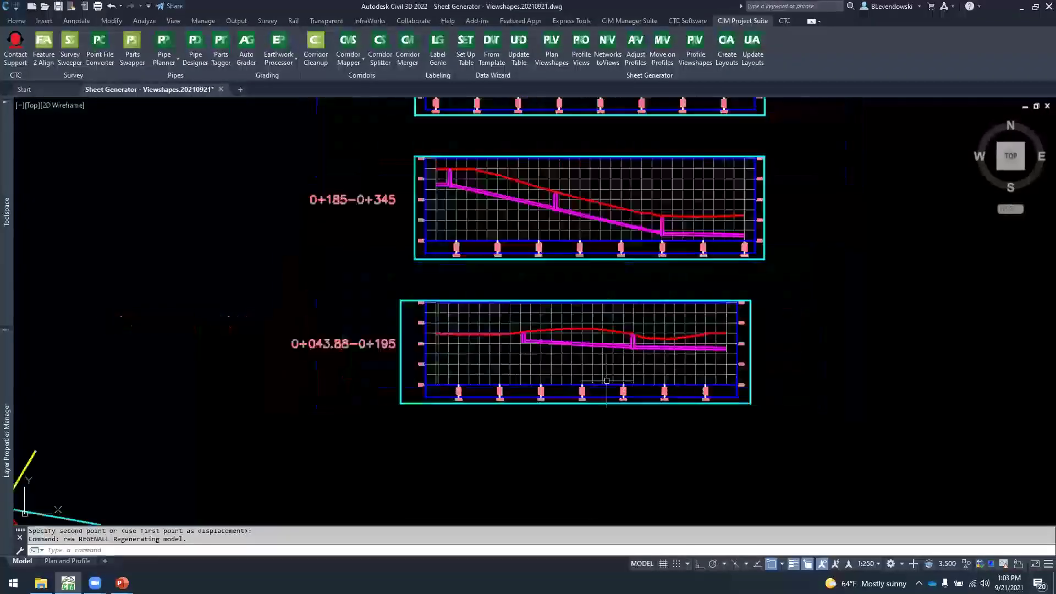
{"action": "middle_click_drag", "start_coordinate": [848, 282], "coordinate": [780, 331]}
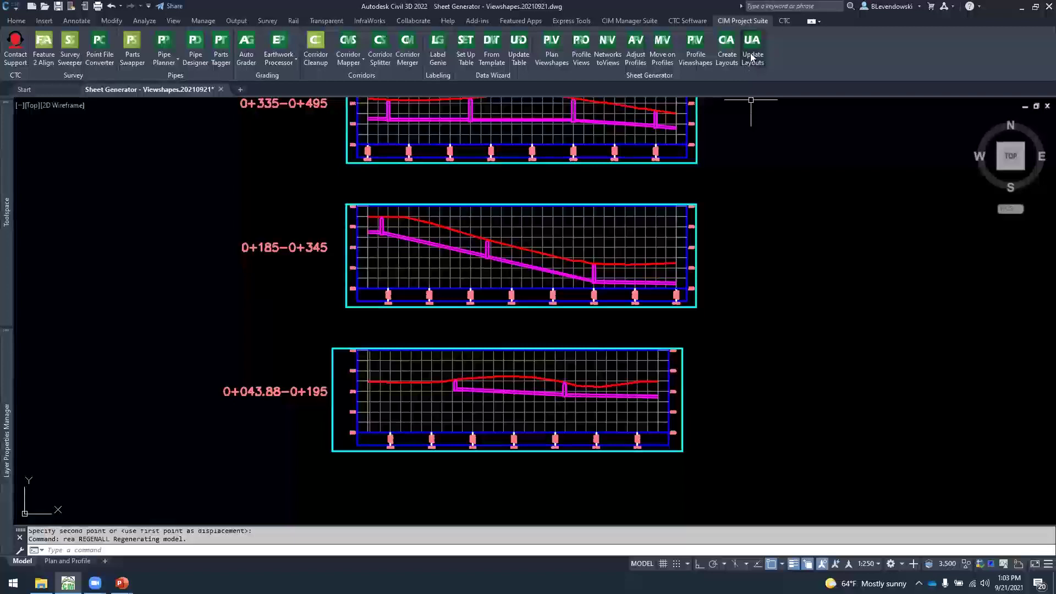
{"action": "left_click", "coordinate": [355, 333]}
{"action": "left_click", "coordinate": [323, 365]}
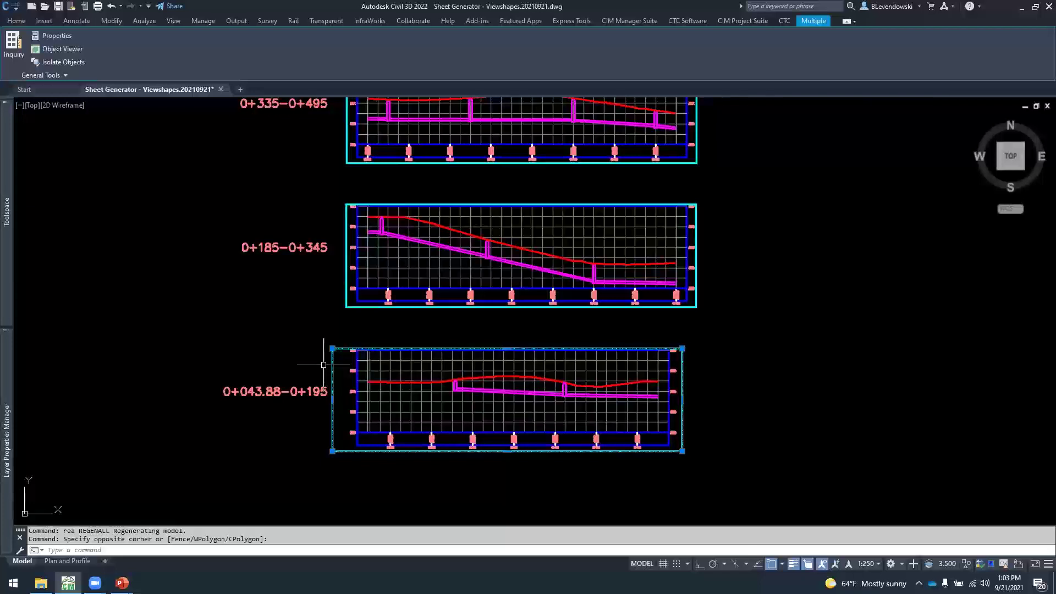
{"action": "key", "text": "Escape"}
{"action": "key", "text": "Escape"}
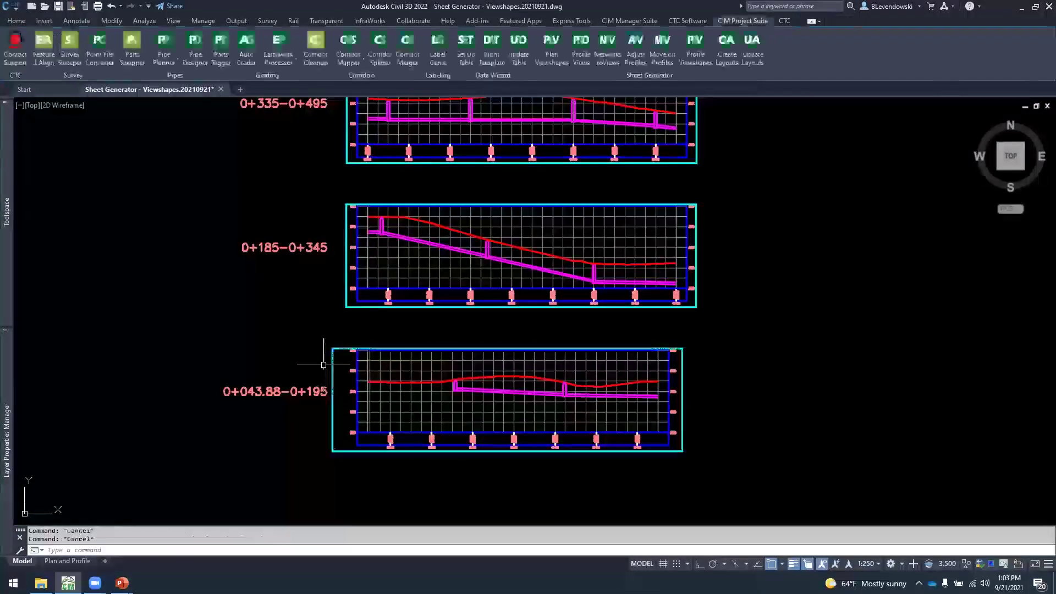
{"action": "scroll", "coordinate": [811, 290], "scroll_direction": "down", "scroll_amount": 3}
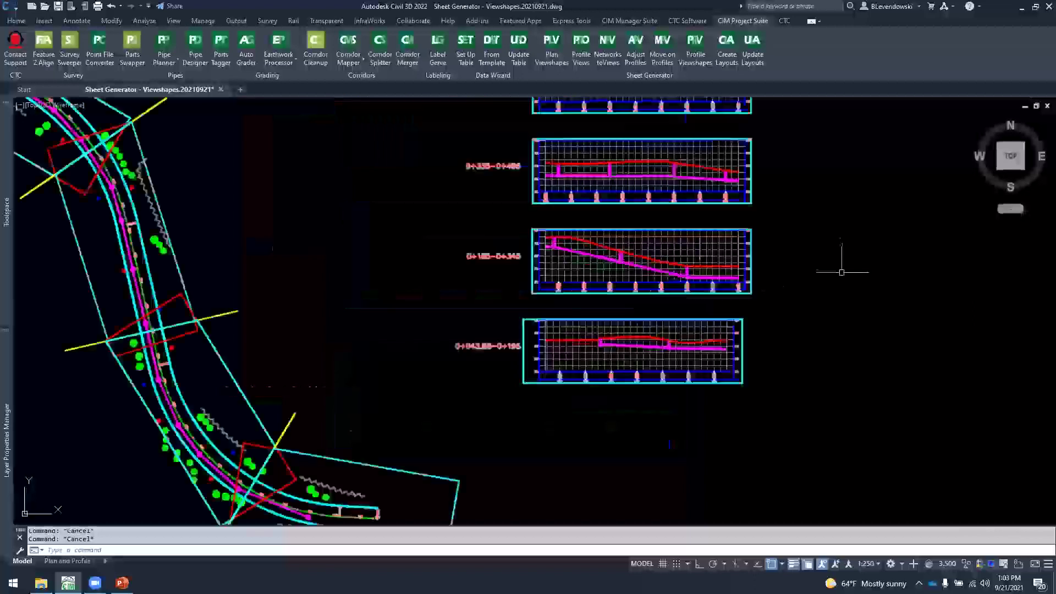
{"action": "type", "text": "ea"}
{"action": "key", "text": "Return"}
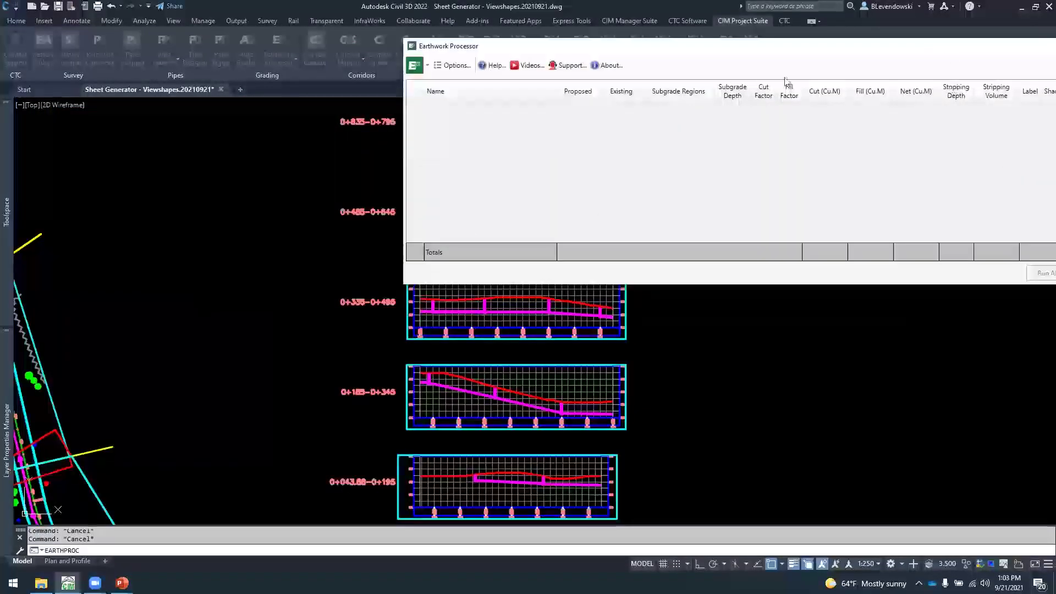
{"action": "left_click", "coordinate": [898, 73]}
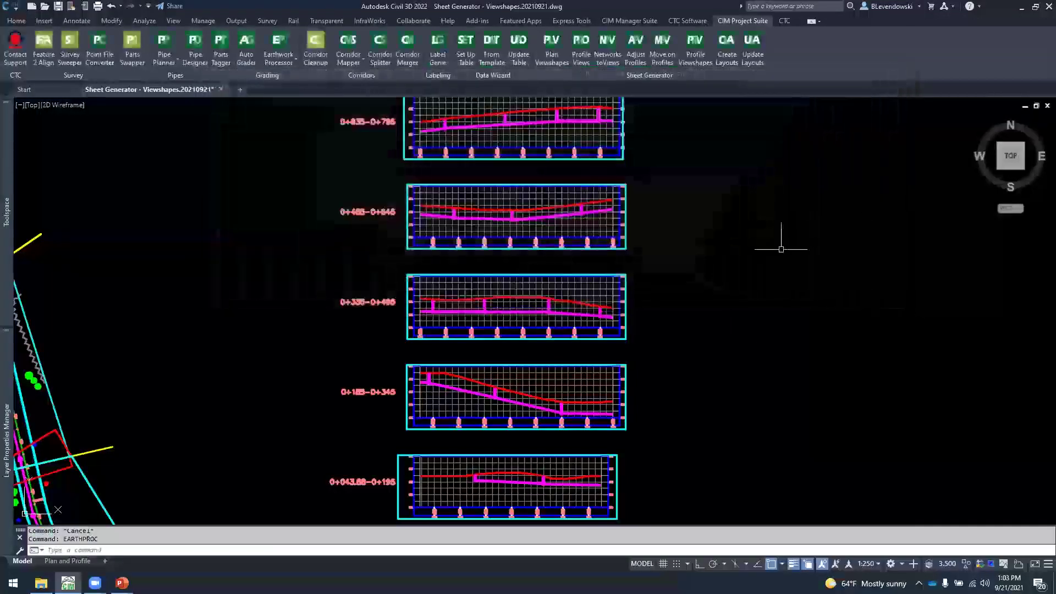
Start Create Layouts, saving the drawing's pending changes, and shrink and reposition its dialog so the plan and profile views stay in sight
{"action": "scroll", "coordinate": [783, 253], "scroll_direction": "down", "scroll_amount": 3}
{"action": "scroll", "coordinate": [763, 273], "scroll_direction": "down", "scroll_amount": 2}
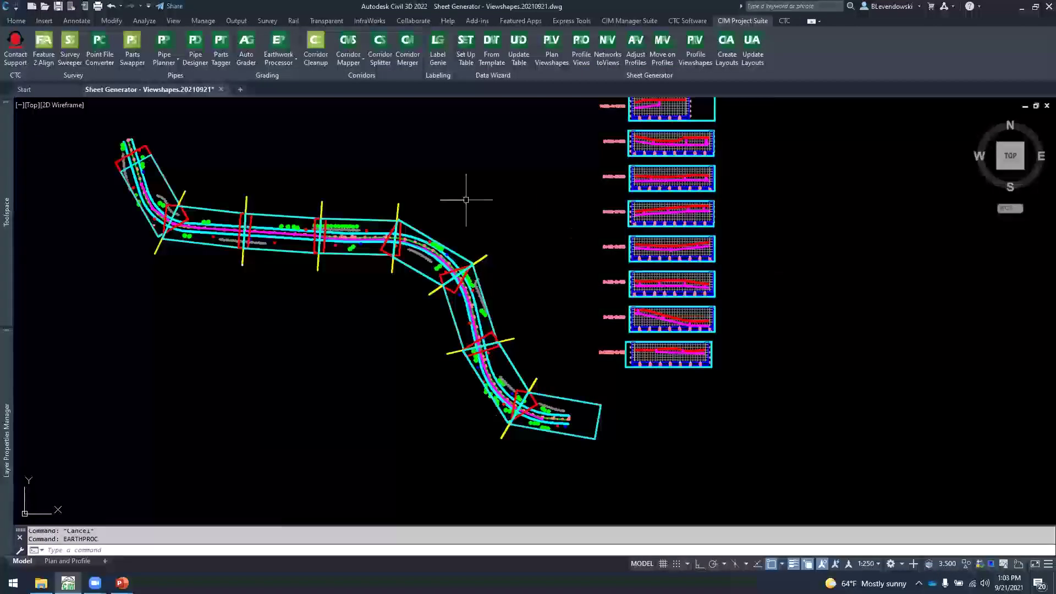
{"action": "middle_click_drag", "start_coordinate": [466, 199], "coordinate": [489, 223]}
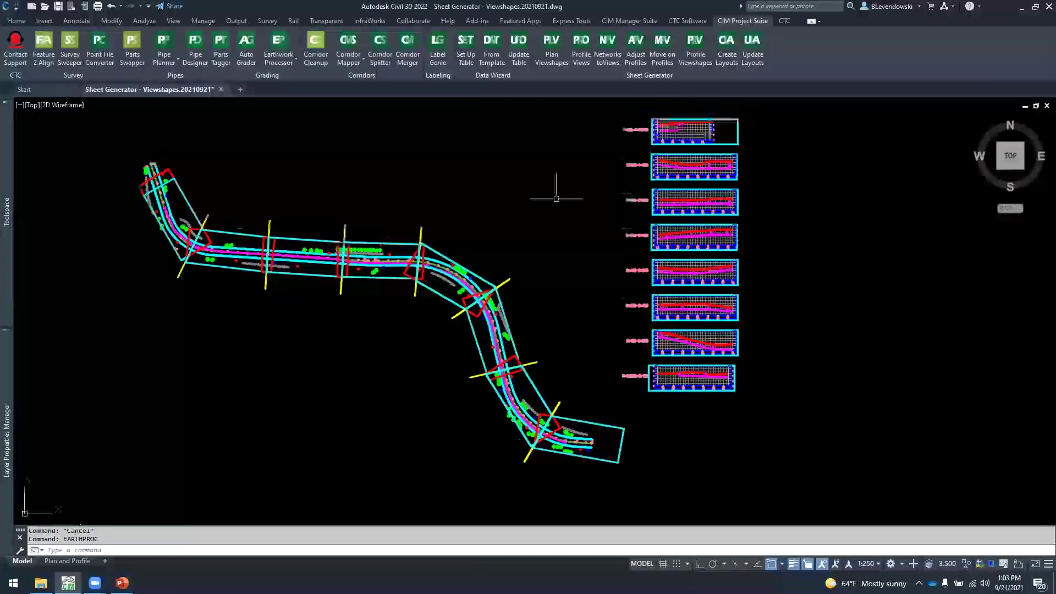
{"action": "left_click", "coordinate": [728, 48]}
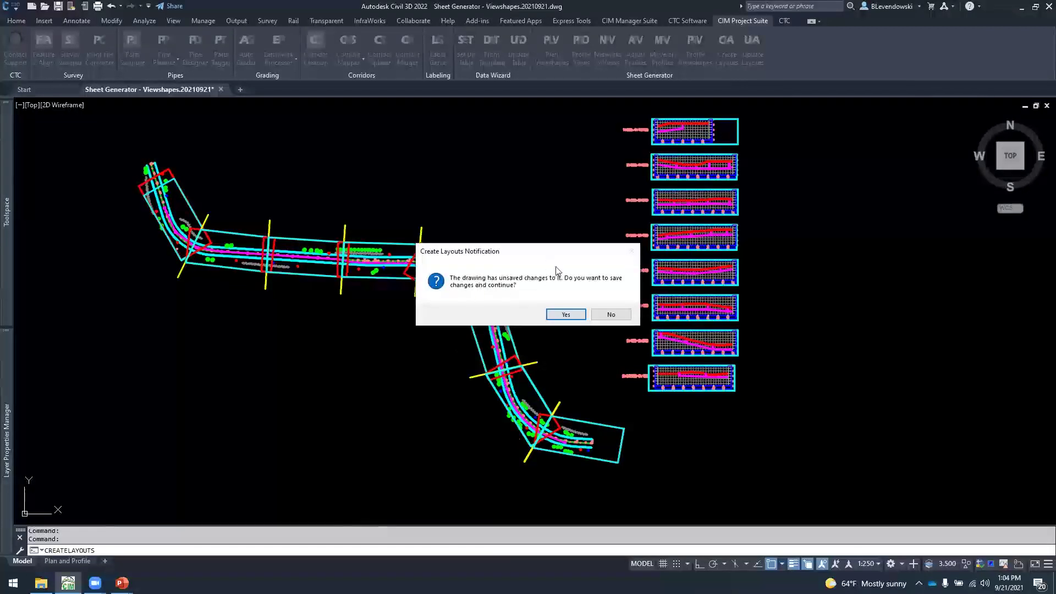
{"action": "left_click", "coordinate": [565, 315]}
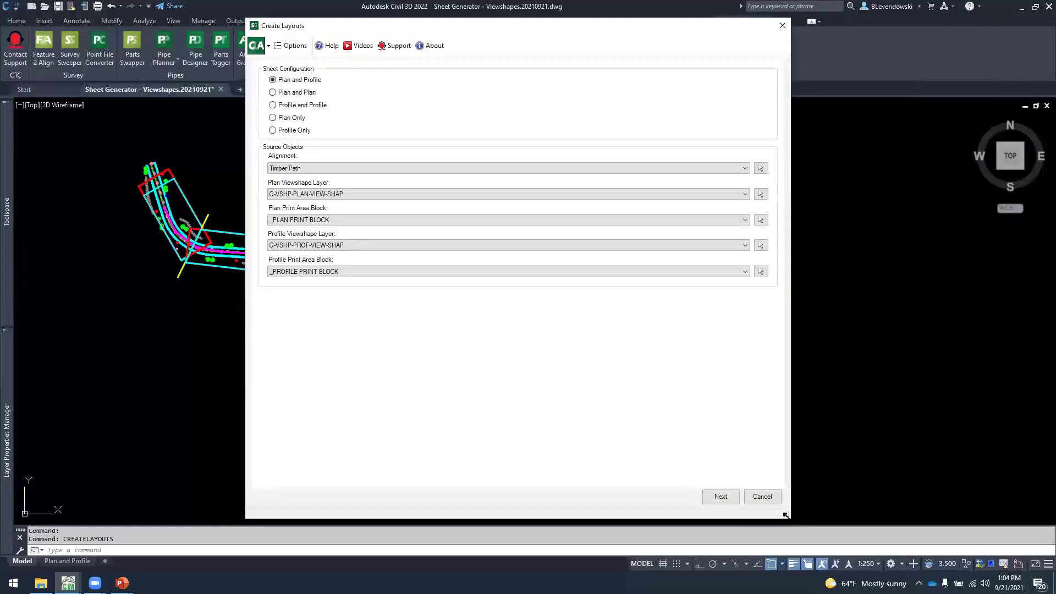
{"action": "left_click_drag", "start_coordinate": [785, 516], "coordinate": [528, 346]}
{"action": "left_click_drag", "start_coordinate": [385, 21], "coordinate": [368, 116]}
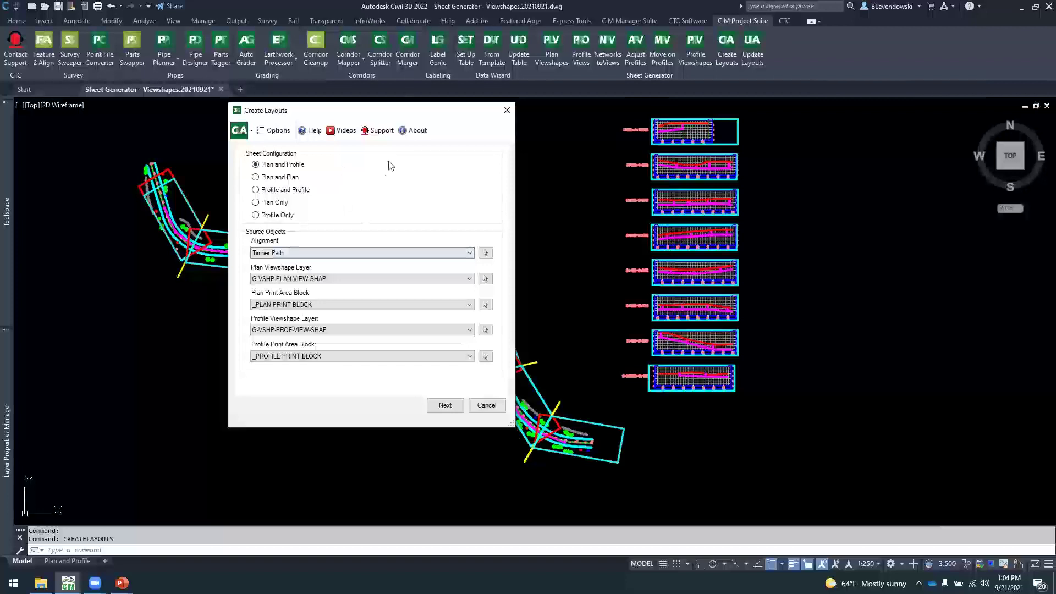
Open the CIM Project Suite user guide in Revu from the Create Layouts help, hide its page thumbnails and enlarge the page
{"action": "left_click", "coordinate": [311, 131]}
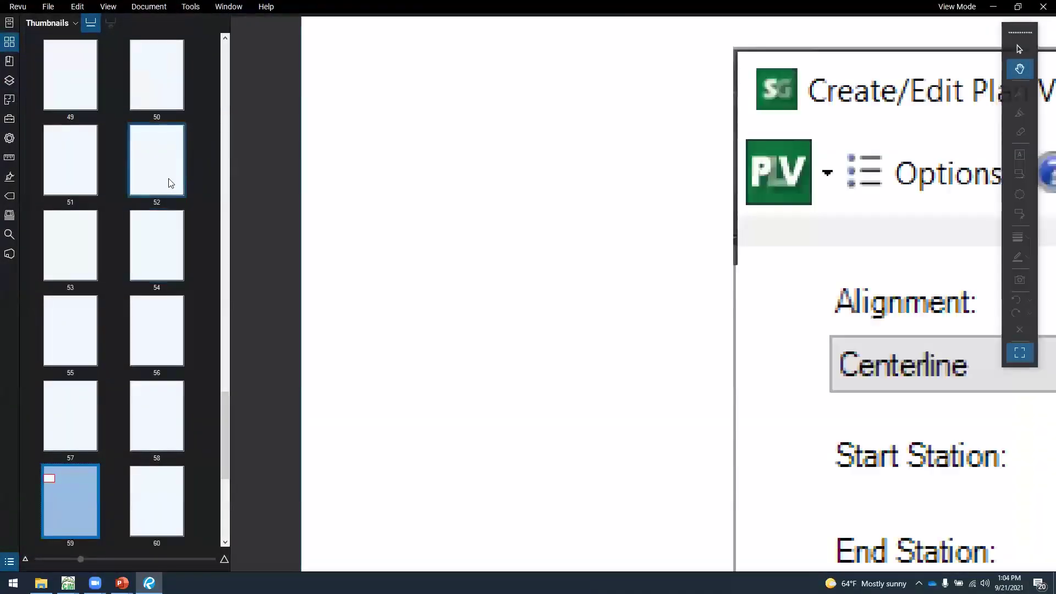
{"action": "left_click", "coordinate": [79, 70]}
{"action": "scroll", "coordinate": [187, 171], "scroll_direction": "up", "scroll_amount": 10}
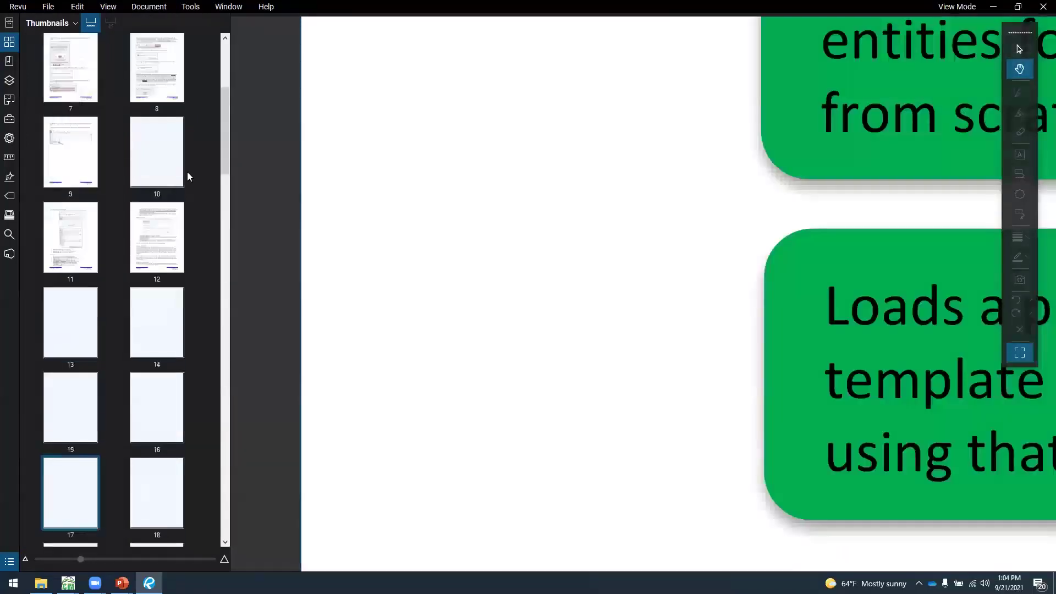
{"action": "double_click", "coordinate": [229, 138]}
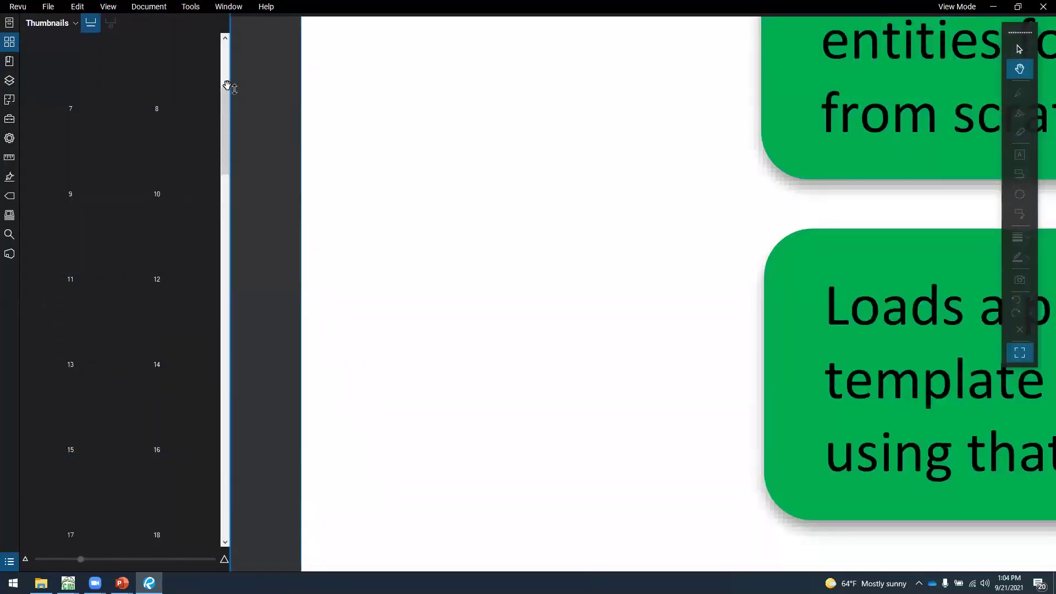
{"action": "left_click_drag", "start_coordinate": [260, 188], "coordinate": [277, 367]}
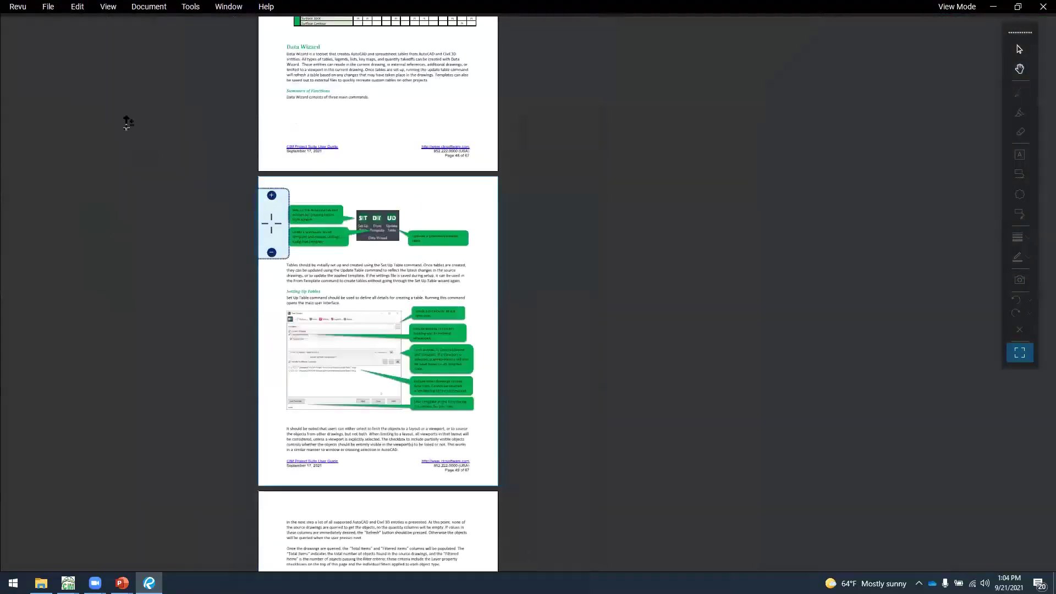
{"action": "left_click", "coordinate": [47, 11]}
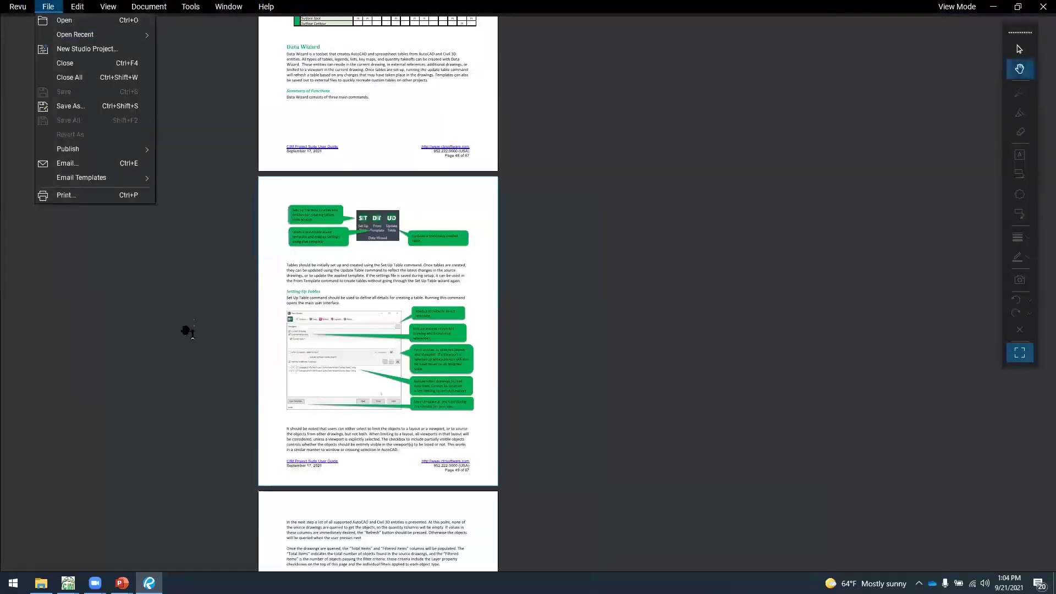
{"action": "left_click", "coordinate": [187, 330]}
{"action": "left_click_drag", "start_coordinate": [351, 284], "coordinate": [413, 260]}
{"action": "scroll", "coordinate": [381, 333], "scroll_direction": "up", "scroll_amount": 2, "text": "ctrl"}
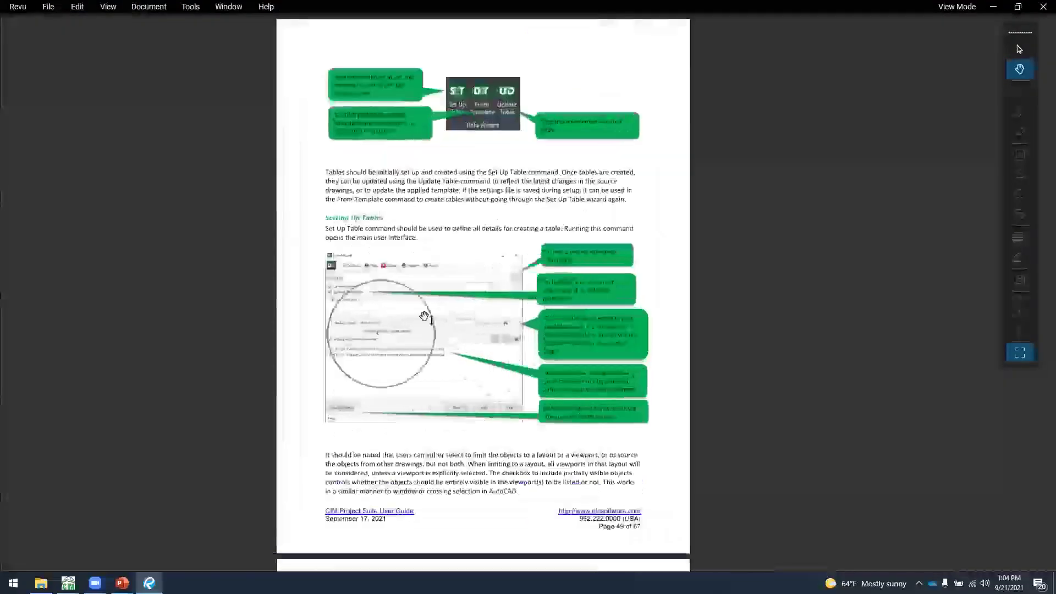
Find the Sheet Generator chapter in the user guide and read its definitions and workflow overview
{"action": "scroll", "coordinate": [424, 318], "scroll_direction": "down", "scroll_amount": 8}
{"action": "scroll", "coordinate": [450, 308], "scroll_direction": "down", "scroll_amount": 10}
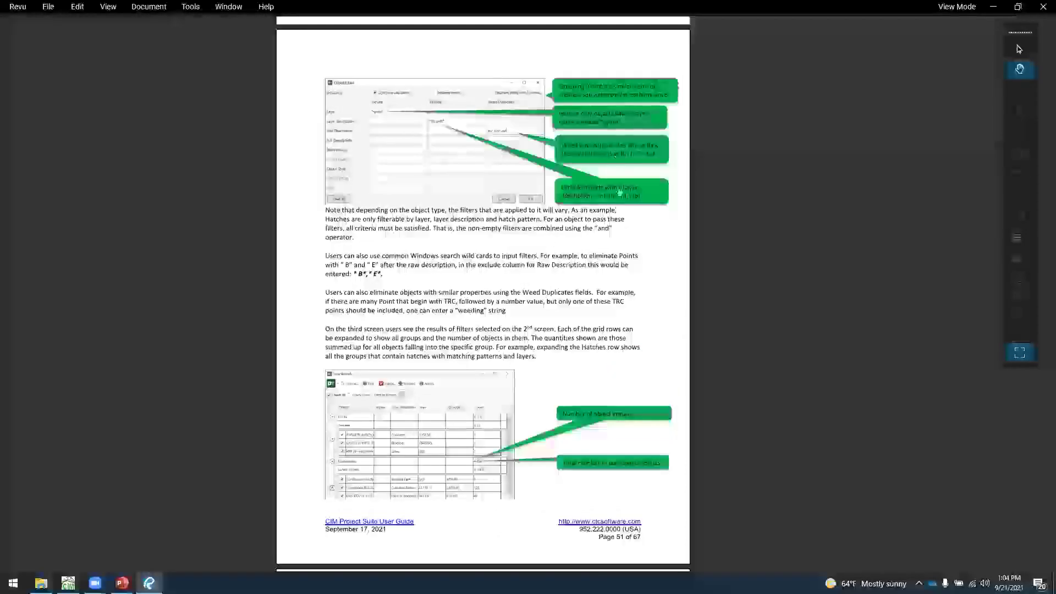
{"action": "scroll", "coordinate": [564, 370], "scroll_direction": "down", "scroll_amount": 20}
{"action": "scroll", "coordinate": [564, 370], "scroll_direction": "down", "scroll_amount": 20}
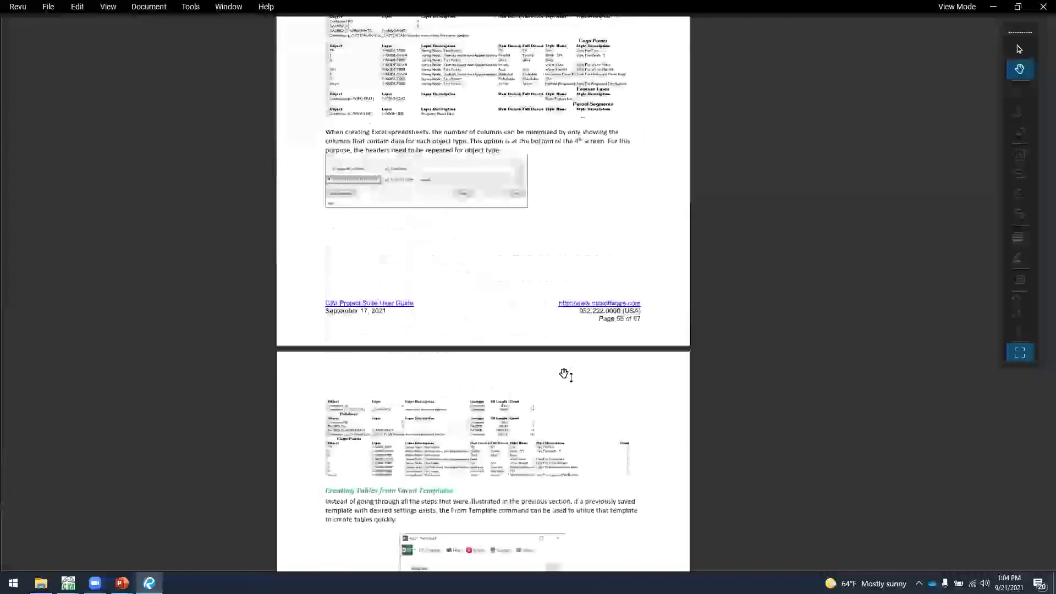
{"action": "scroll", "coordinate": [564, 374], "scroll_direction": "down", "scroll_amount": 20}
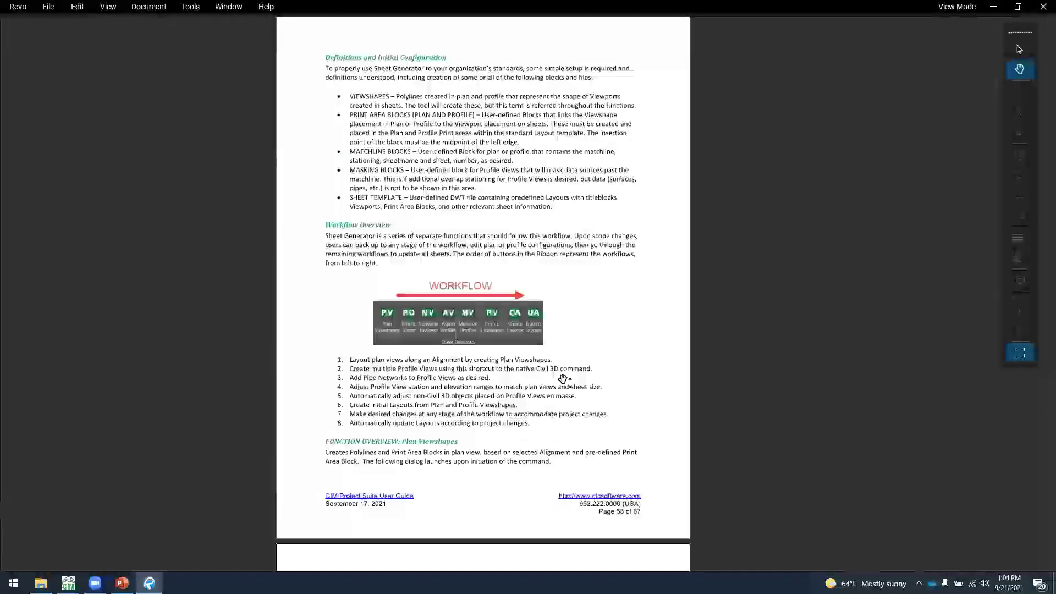
{"action": "scroll", "coordinate": [563, 380], "scroll_direction": "up", "scroll_amount": 7}
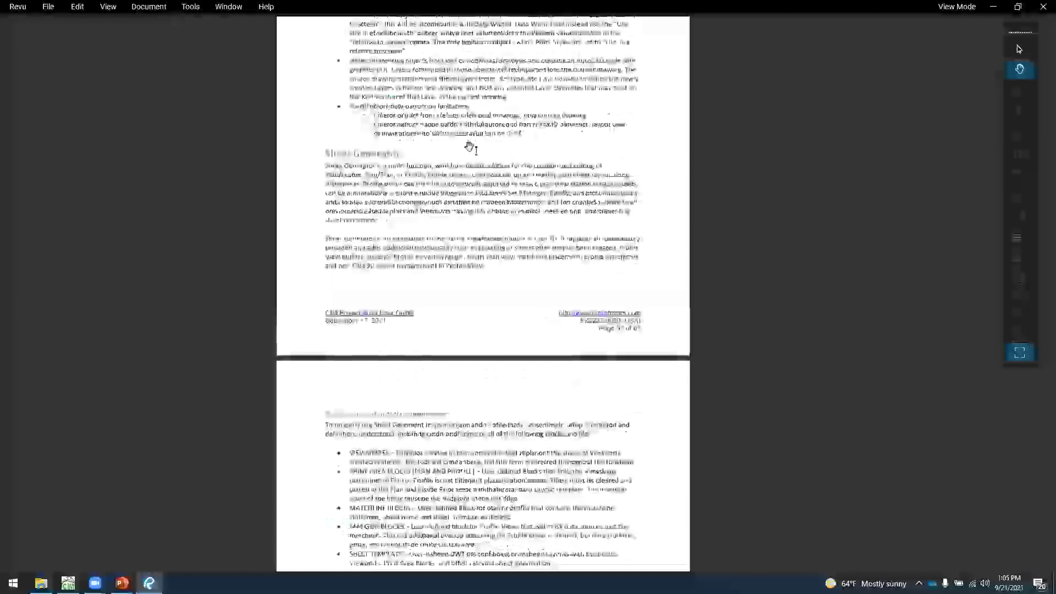
{"action": "scroll", "coordinate": [471, 154], "scroll_direction": "down", "scroll_amount": 7}
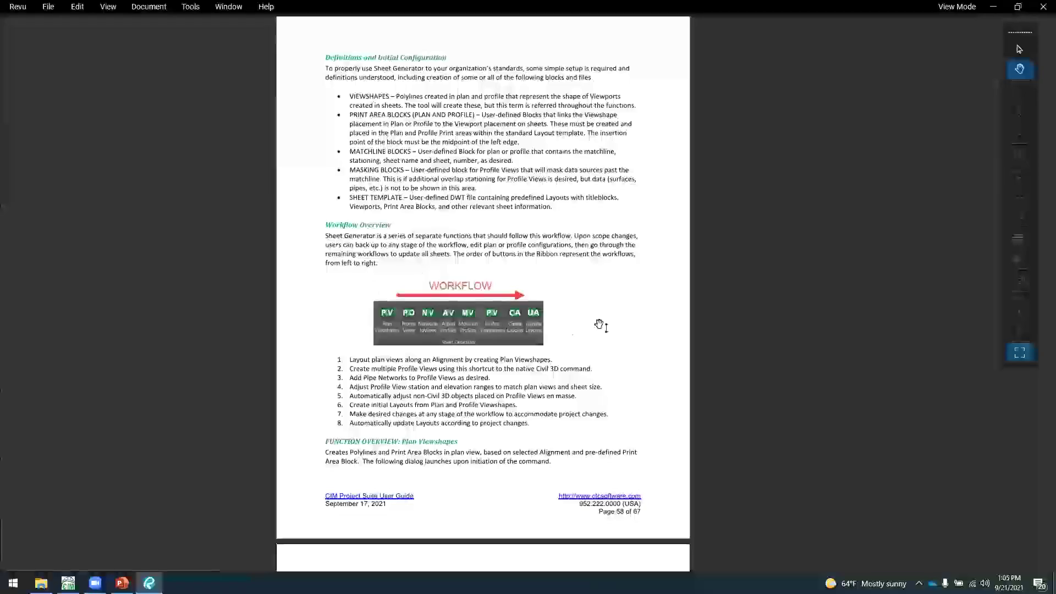
Examine the guide's Plan Viewshapes wizard pages, including the Offset Horizontal and Centered print block diagrams, and close the guide
{"action": "scroll", "coordinate": [440, 346], "scroll_direction": "down", "scroll_amount": 8}
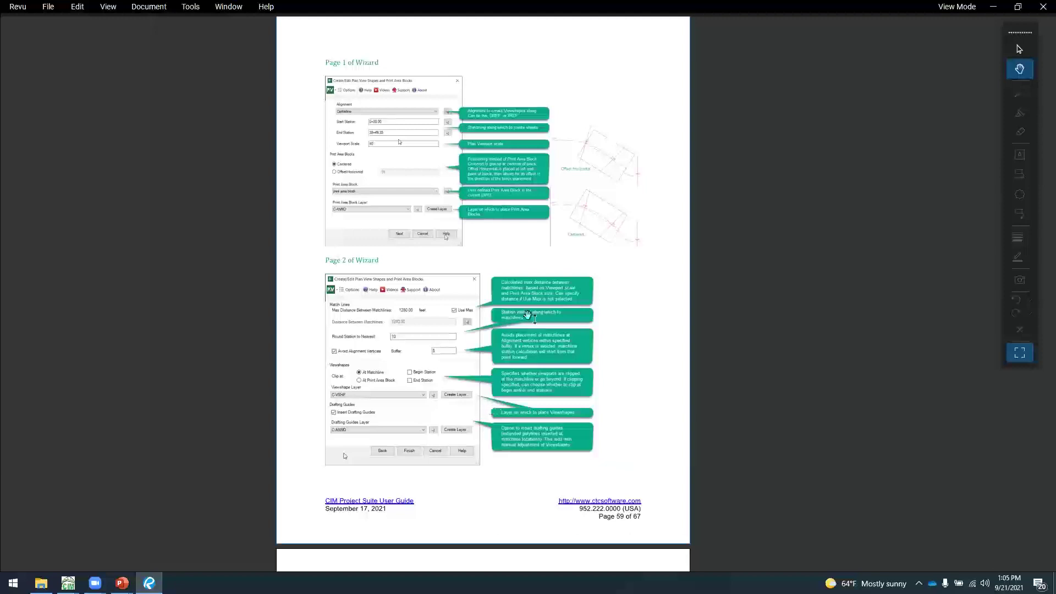
{"action": "scroll", "coordinate": [486, 170], "scroll_direction": "up", "scroll_amount": 1}
{"action": "scroll", "coordinate": [466, 187], "scroll_direction": "up", "scroll_amount": 3, "text": "ctrl"}
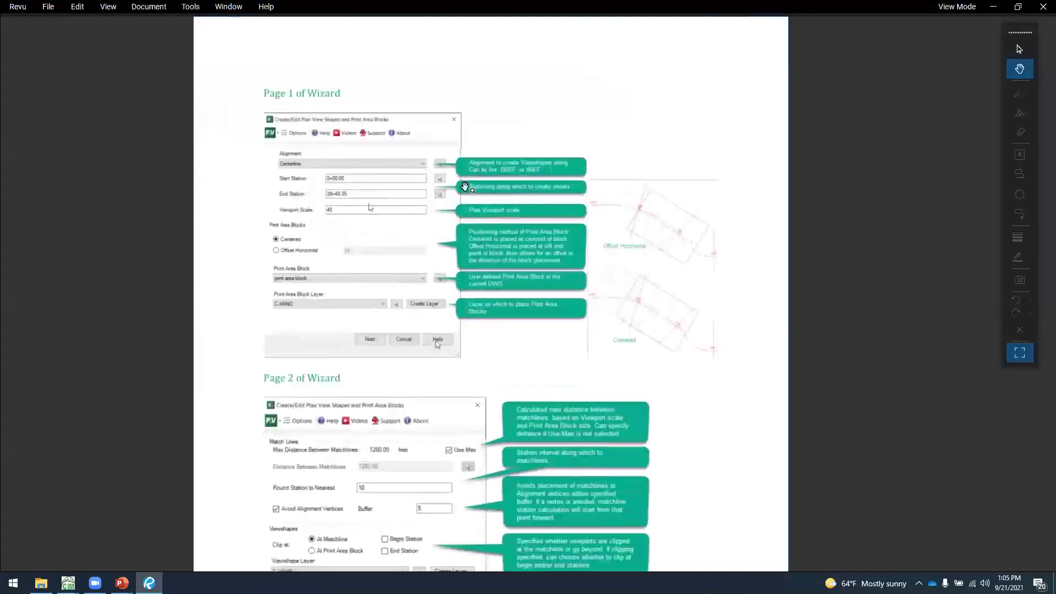
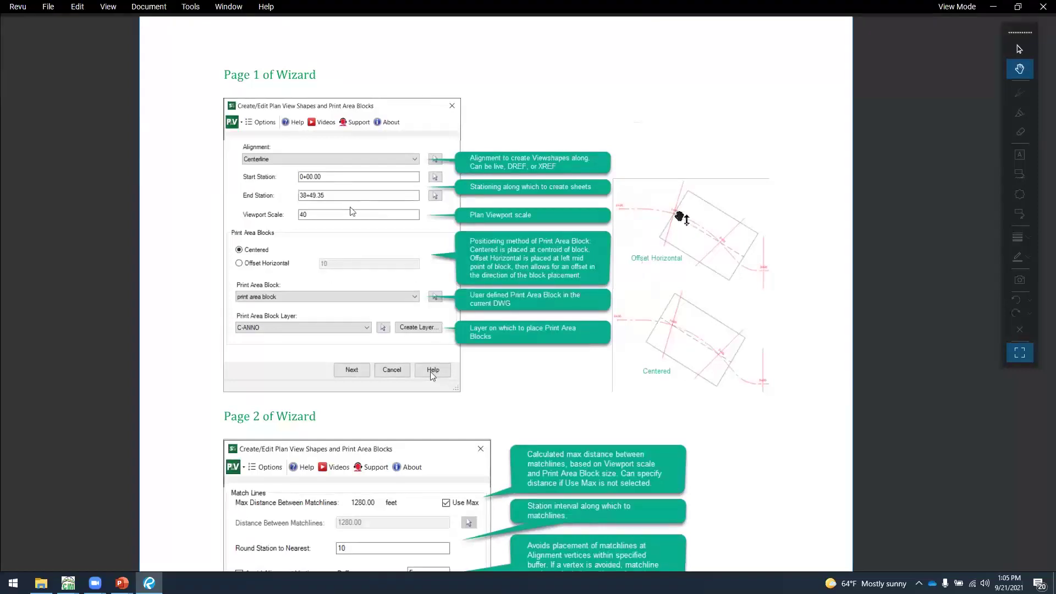
{"action": "key", "text": "ctrl"}
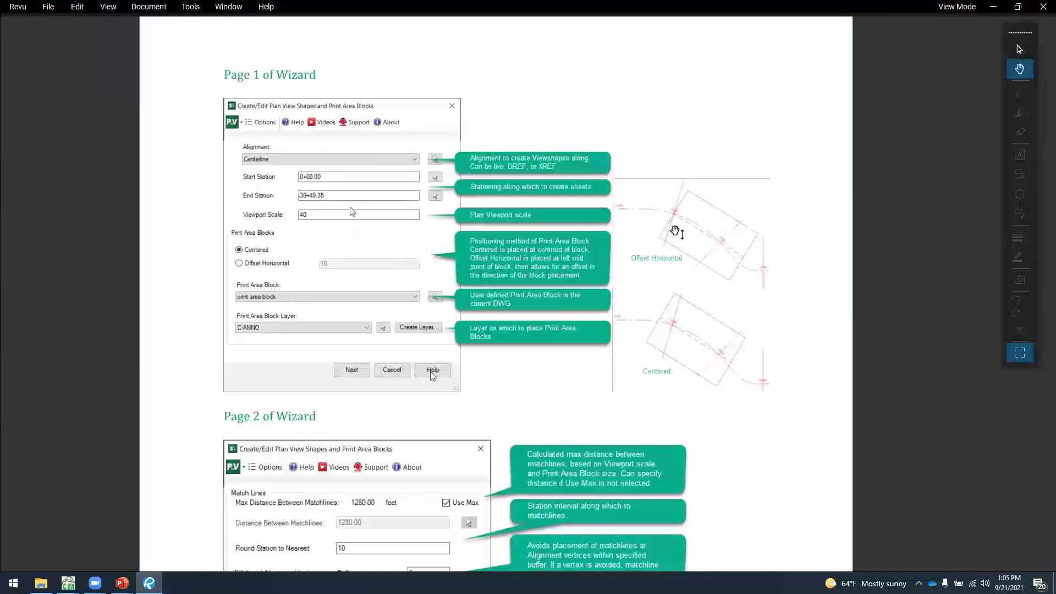
{"action": "scroll", "coordinate": [676, 231], "scroll_direction": "down", "scroll_amount": 3}
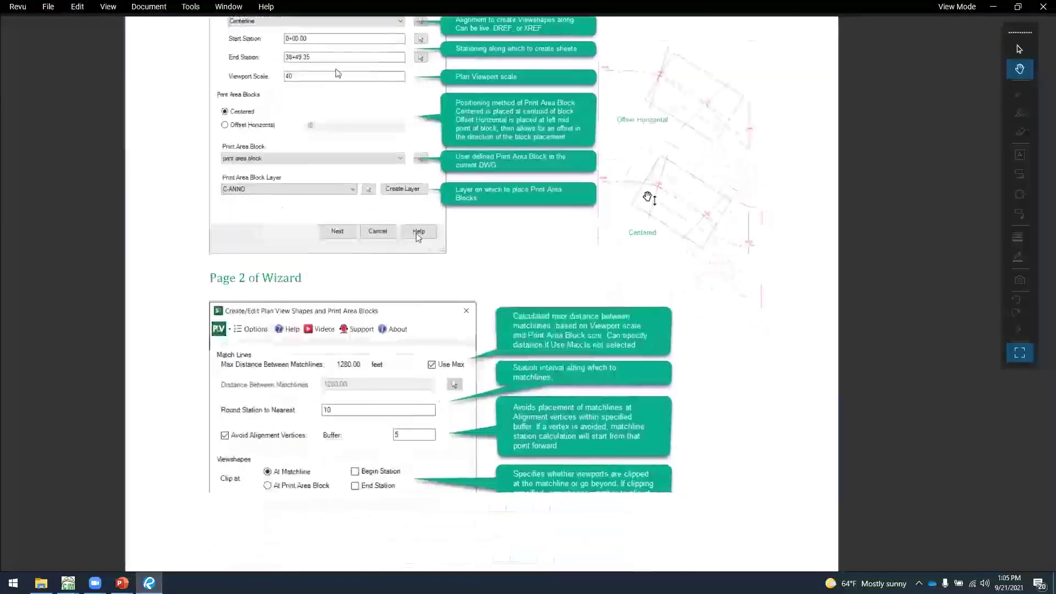
{"action": "left_click", "coordinate": [1043, 6]}
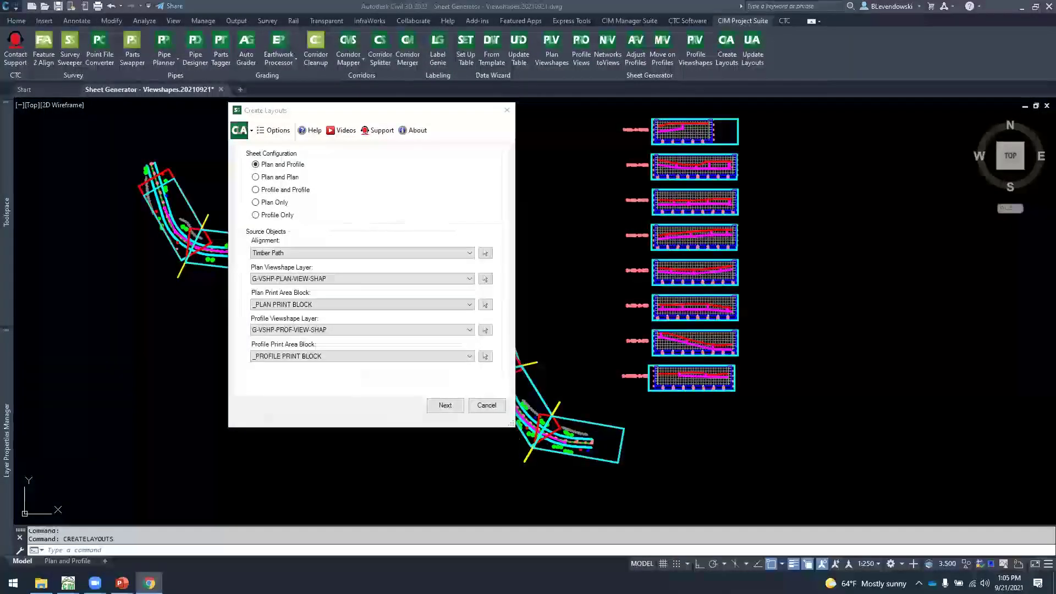
Look over the Sheet Generator YouTube playlist linked from Create Layouts, and return to the layout dialog
{"action": "left_click", "coordinate": [342, 130]}
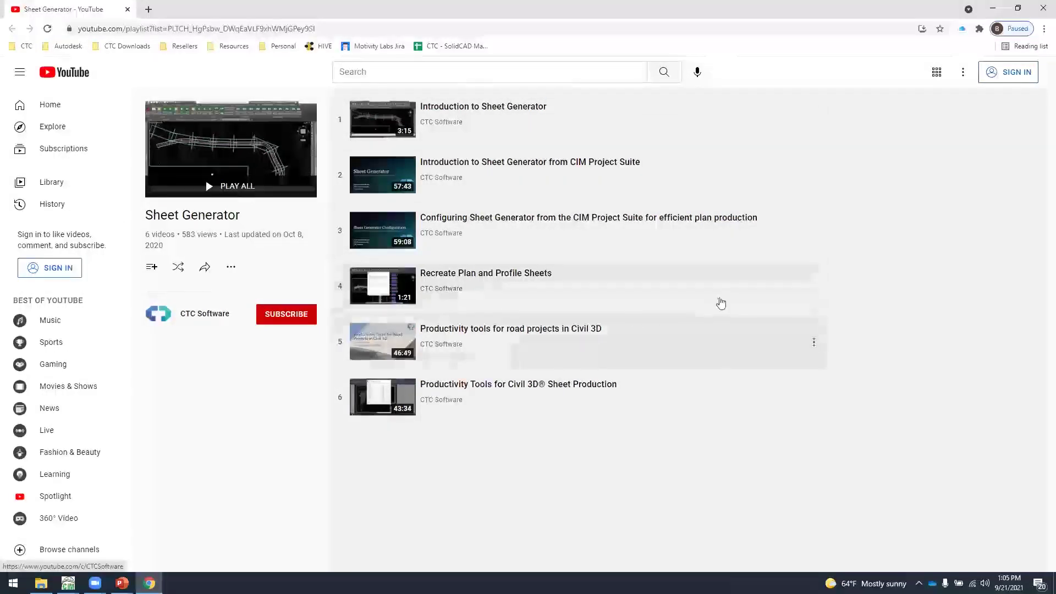
{"action": "left_click", "coordinate": [1041, 11]}
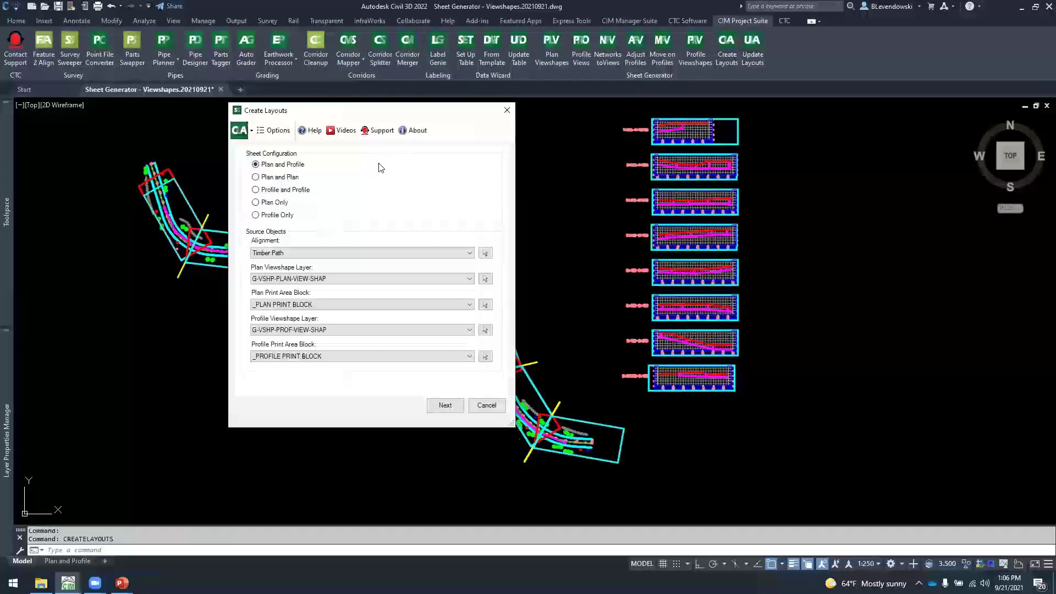
{"action": "left_click_drag", "start_coordinate": [368, 115], "coordinate": [413, 134]}
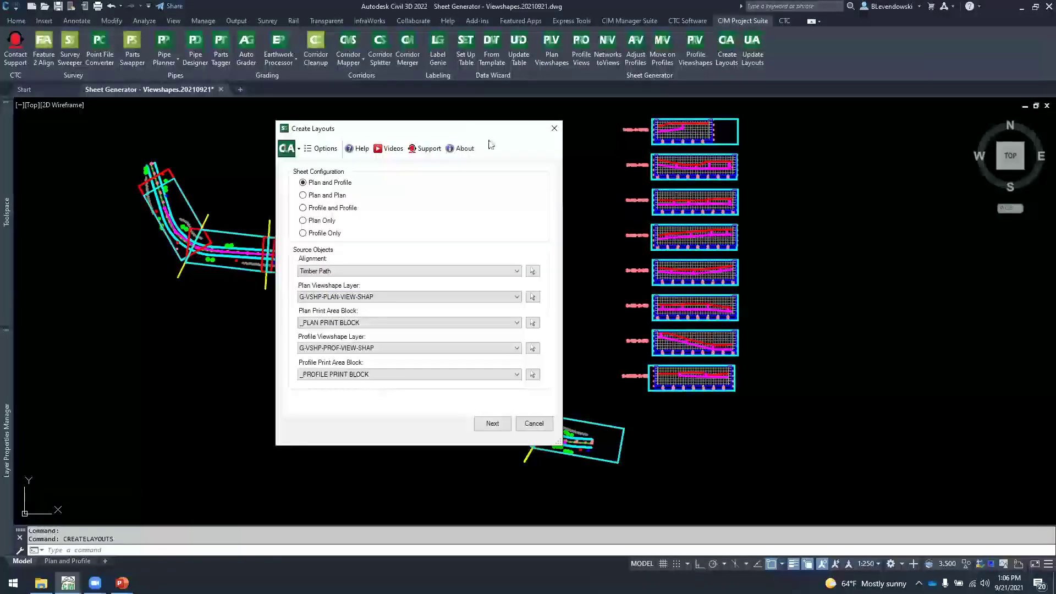
Accept the Plan and Profile configuration with the Timber Path source objects, and keep every plan viewshape station range selected for layout creation
{"action": "left_click_drag", "start_coordinate": [454, 130], "coordinate": [549, 104]}
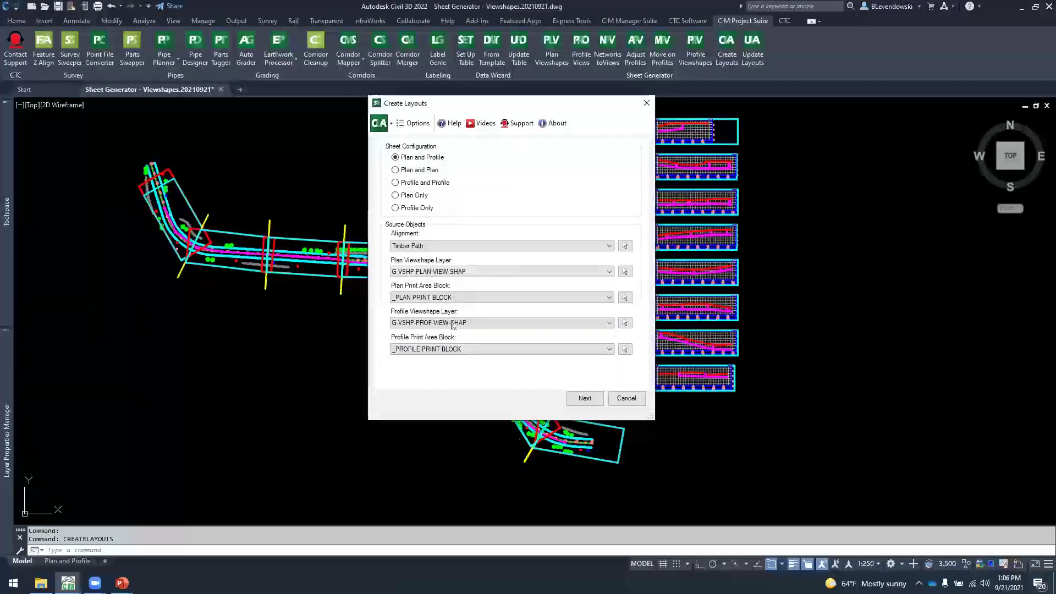
{"action": "left_click", "coordinate": [586, 397]}
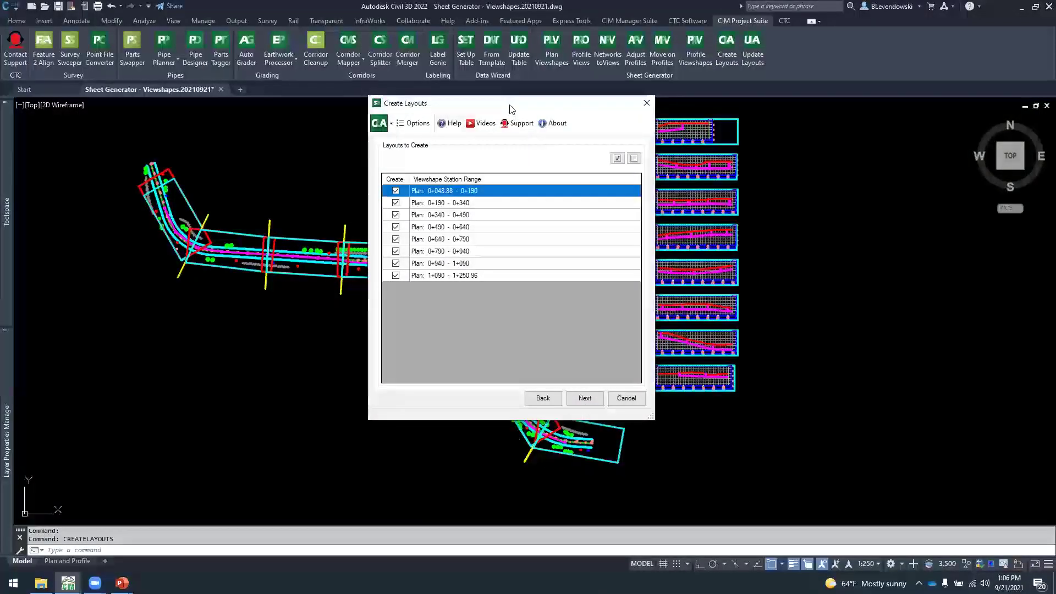
{"action": "left_click_drag", "start_coordinate": [512, 108], "coordinate": [651, 112]}
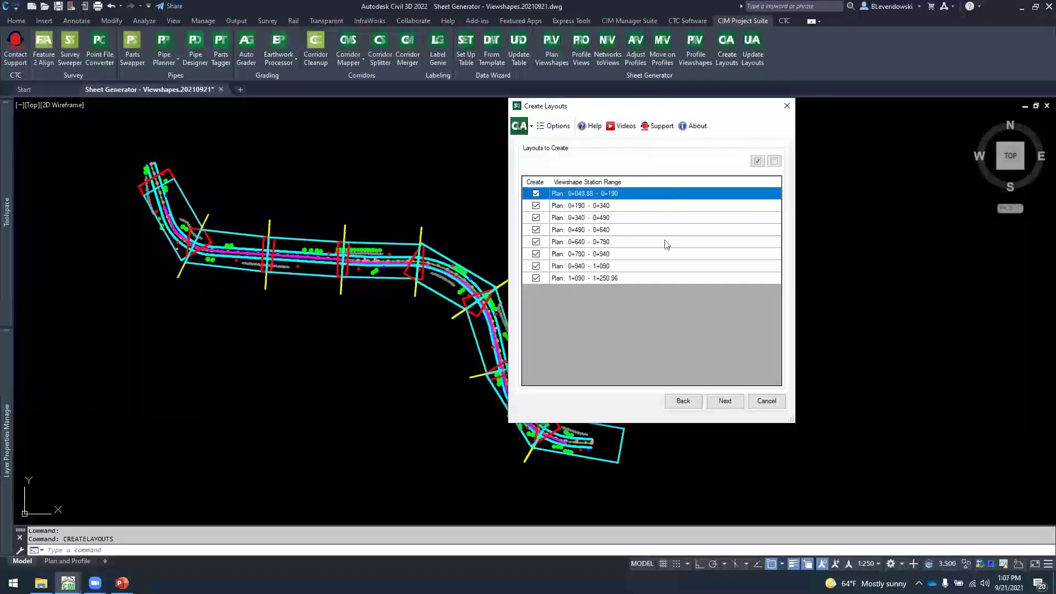
{"action": "left_click", "coordinate": [720, 402]}
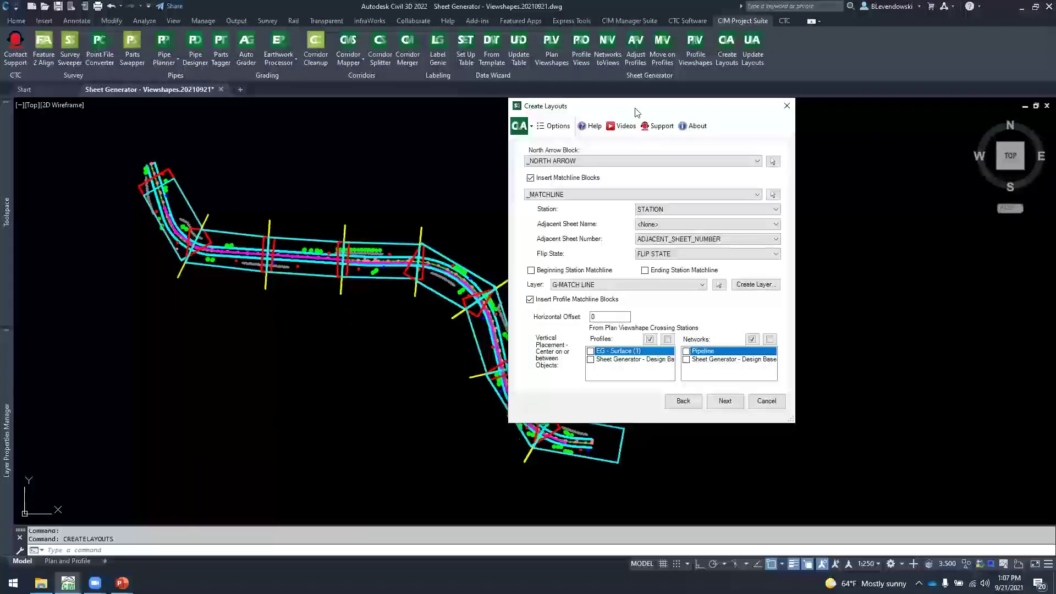
Keep _NORTH ARROW as the north arrow block for the new layouts
{"action": "left_click_drag", "start_coordinate": [634, 110], "coordinate": [600, 116]}
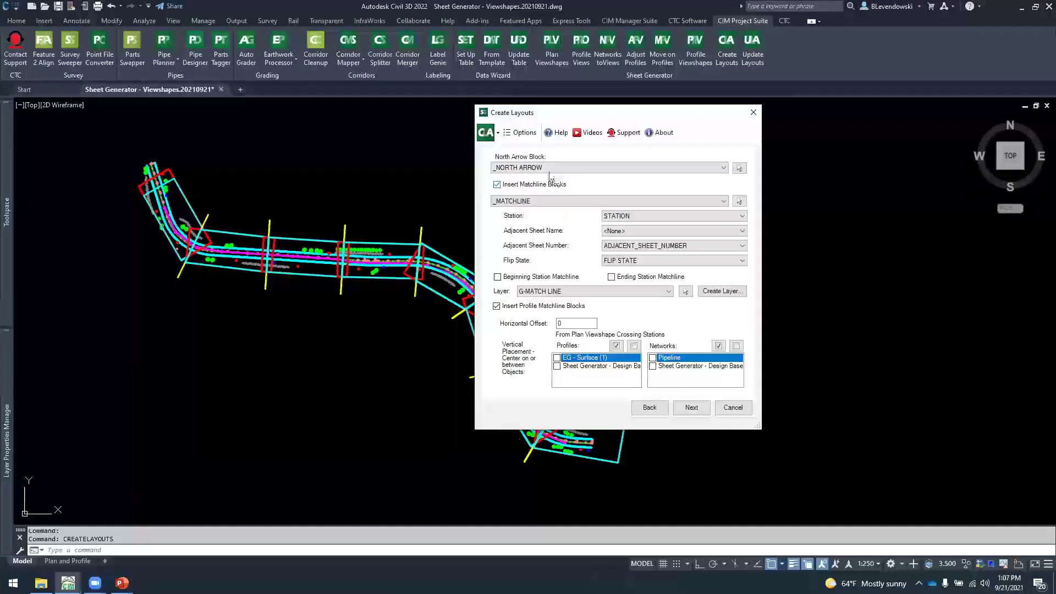
{"action": "left_click", "coordinate": [527, 168]}
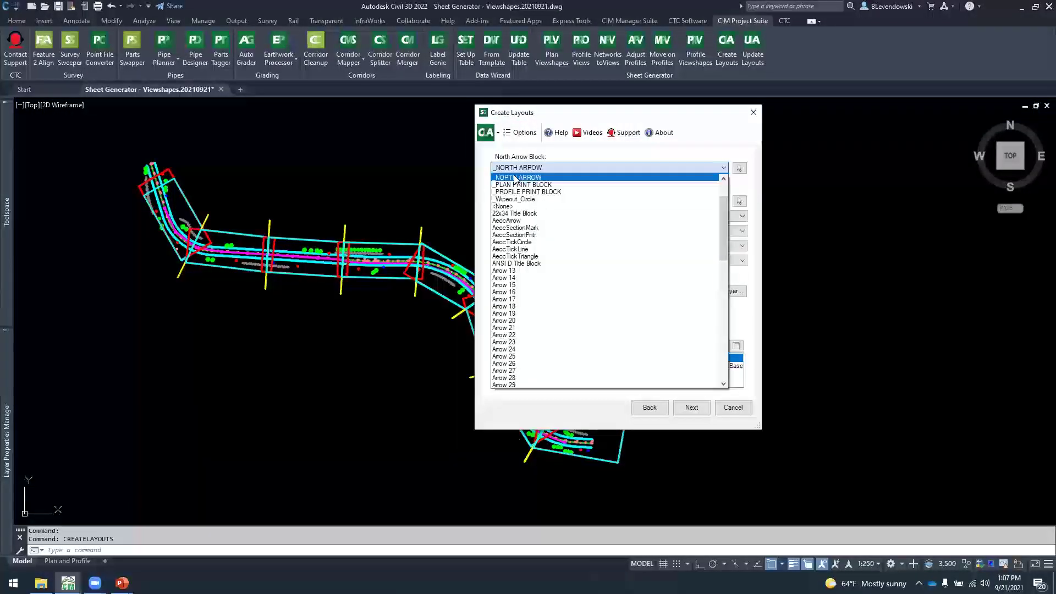
{"action": "left_click", "coordinate": [526, 177]}
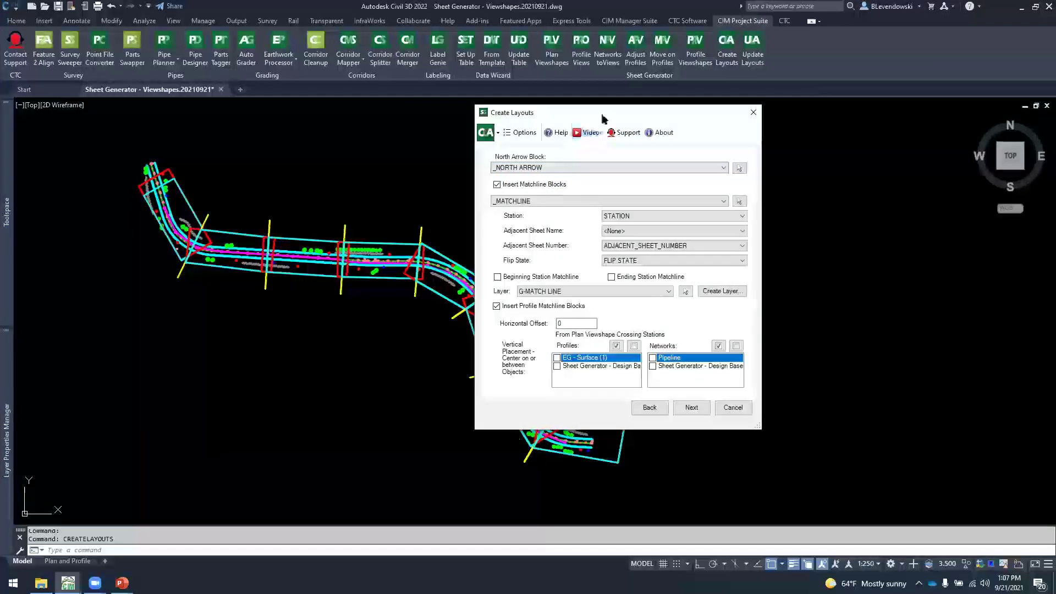
{"action": "left_click_drag", "start_coordinate": [608, 116], "coordinate": [691, 100]}
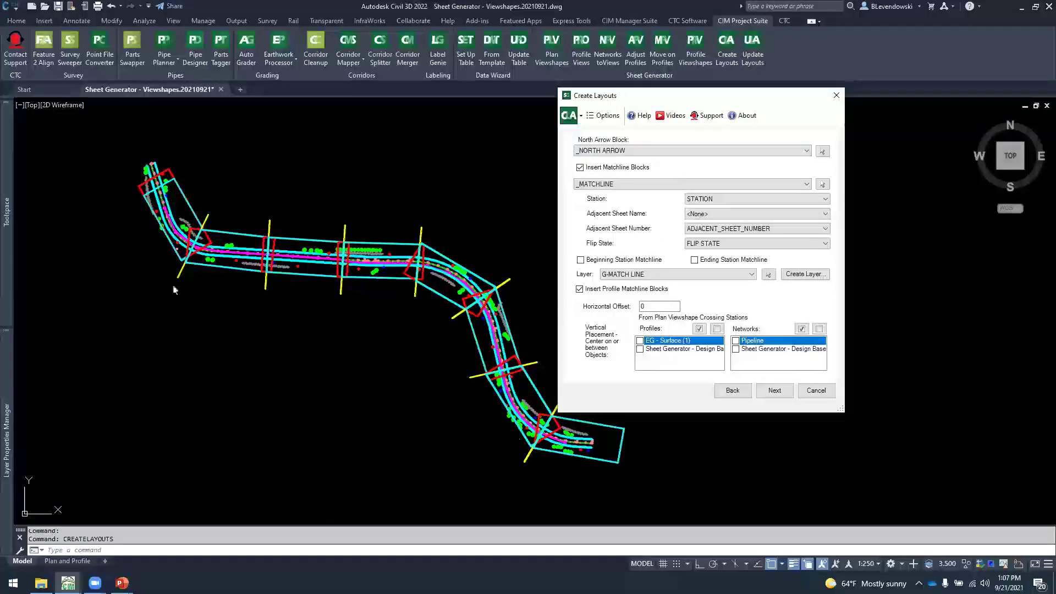
Use the _MATCHLINE block for the matchlines, with its STATION and ADJACENT_SHEET_NUMBER attributes for the station and adjacent sheet number
{"action": "left_click", "coordinate": [615, 184]}
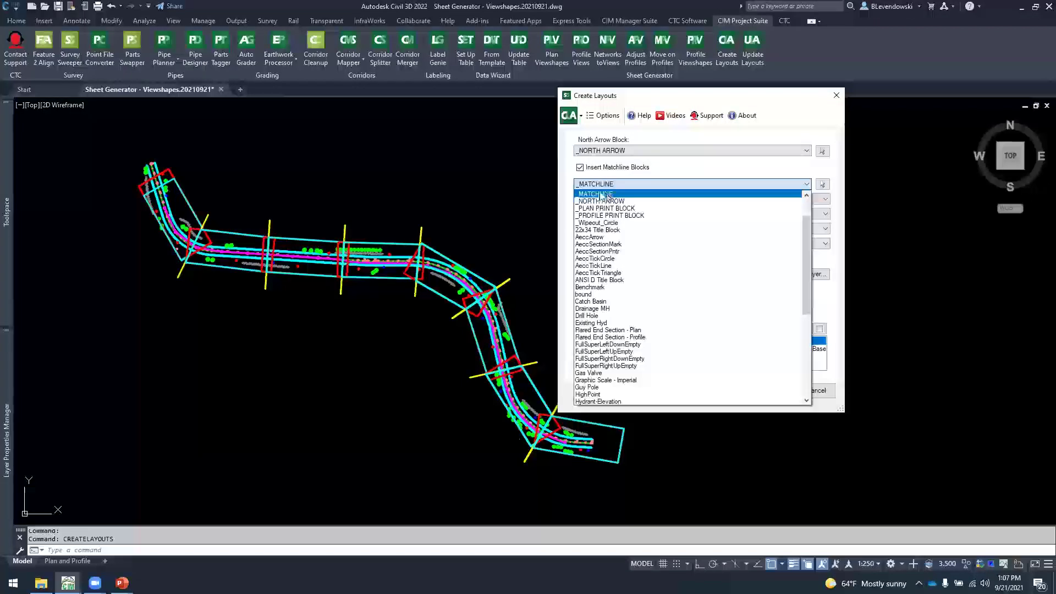
{"action": "left_click", "coordinate": [601, 195]}
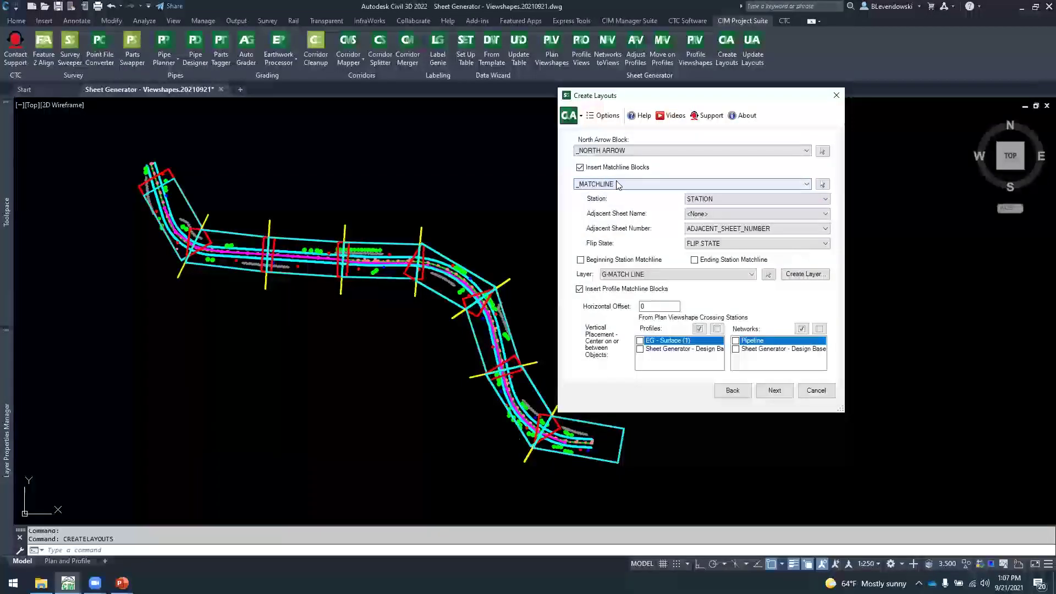
{"action": "left_click", "coordinate": [717, 199]}
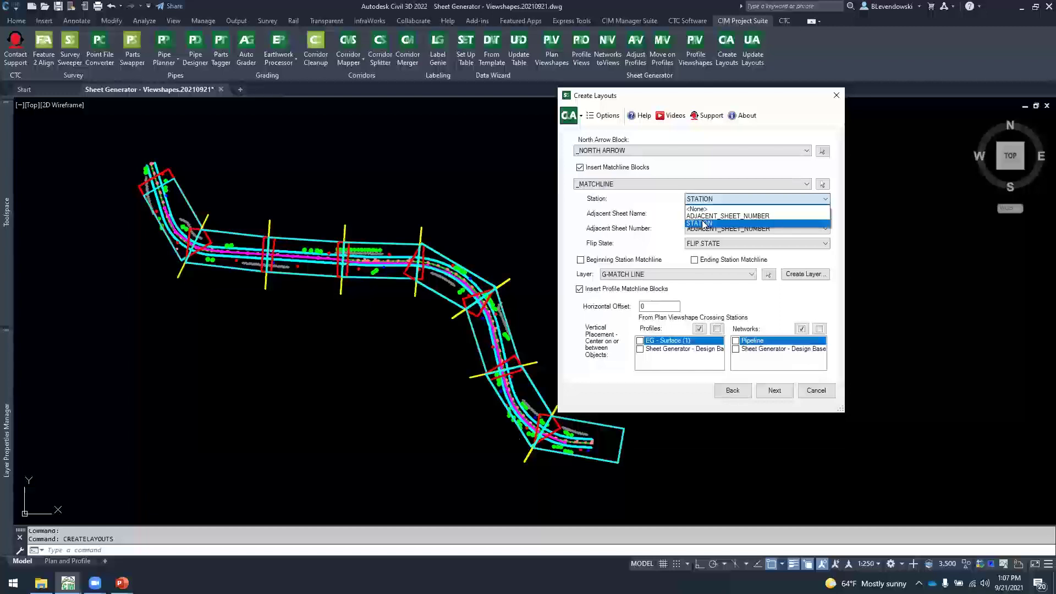
{"action": "left_click", "coordinate": [704, 224]}
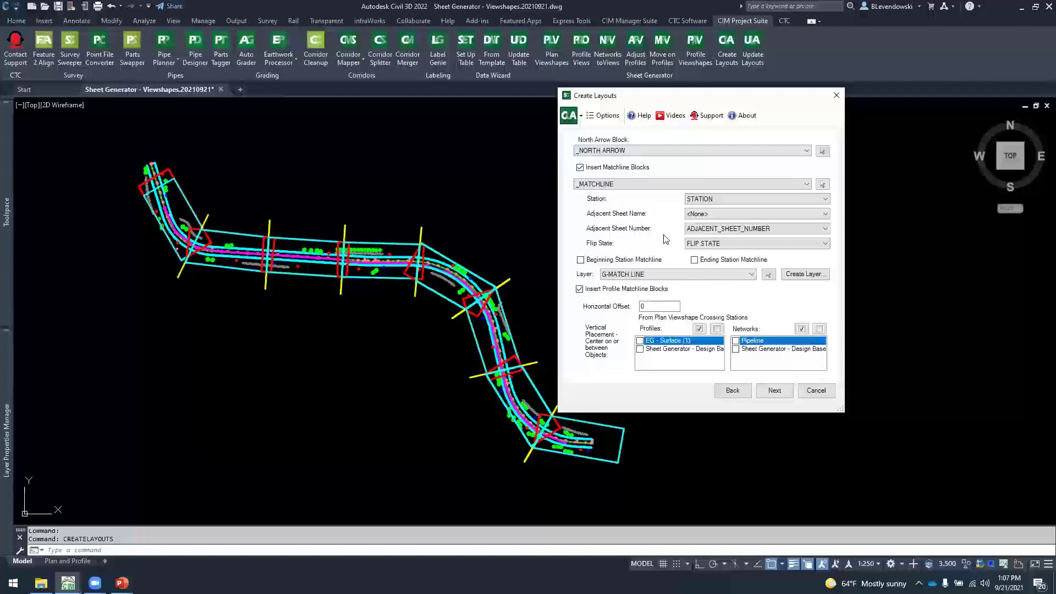
{"action": "left_click", "coordinate": [731, 230]}
{"action": "left_click", "coordinate": [726, 248]}
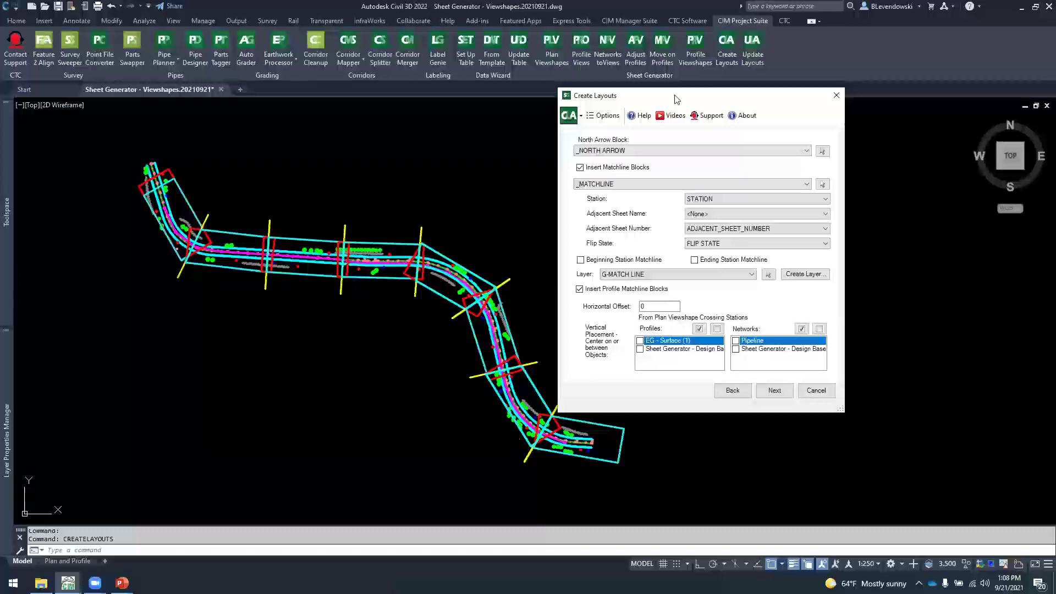
Enable the beginning station matchline and accept the matchline settings
{"action": "left_click_drag", "start_coordinate": [605, 95], "coordinate": [473, 90]}
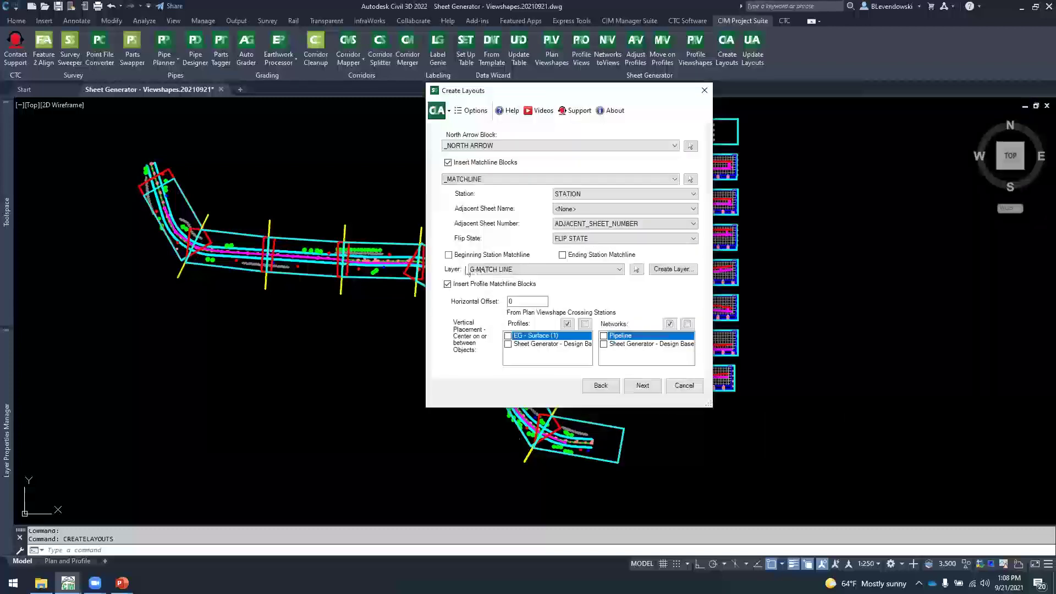
{"action": "left_click", "coordinate": [461, 260]}
{"action": "left_click", "coordinate": [562, 255]}
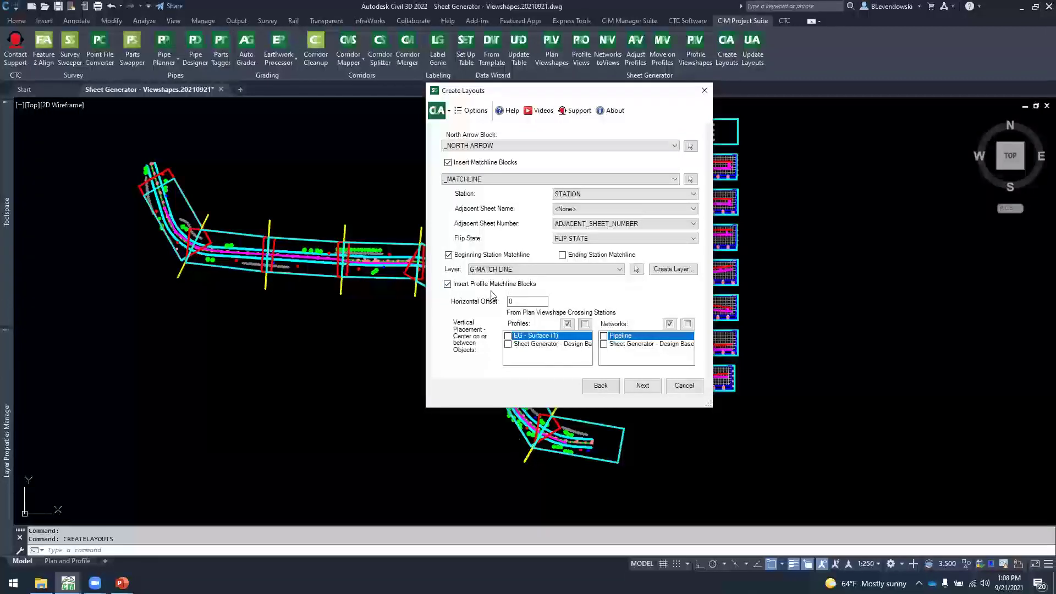
{"action": "left_click", "coordinate": [642, 385]}
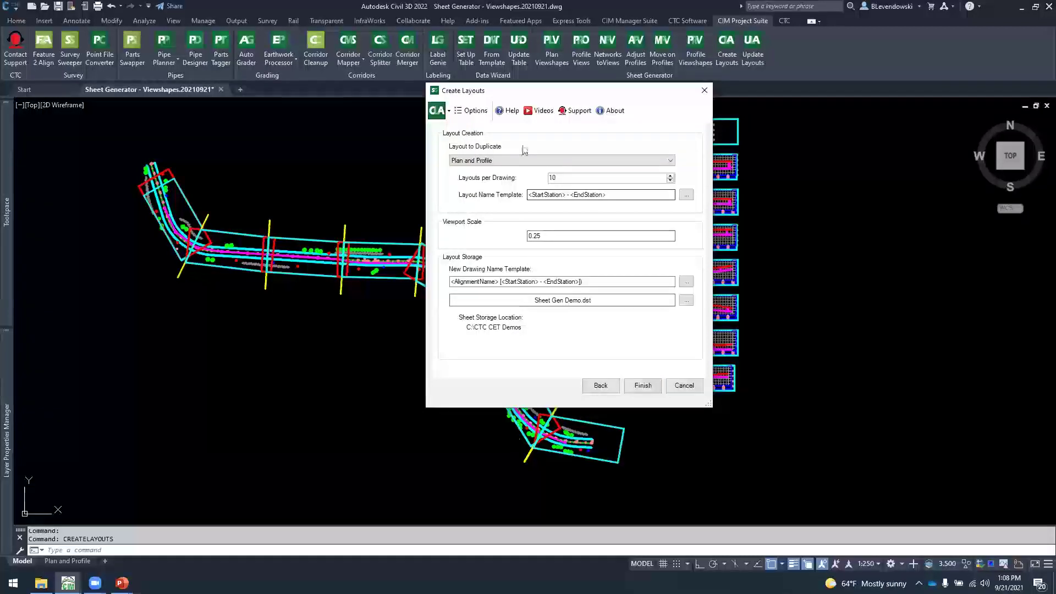
Keep Plan and Profile as the layout to duplicate and set 10 layouts per drawing
{"action": "left_click", "coordinate": [494, 161]}
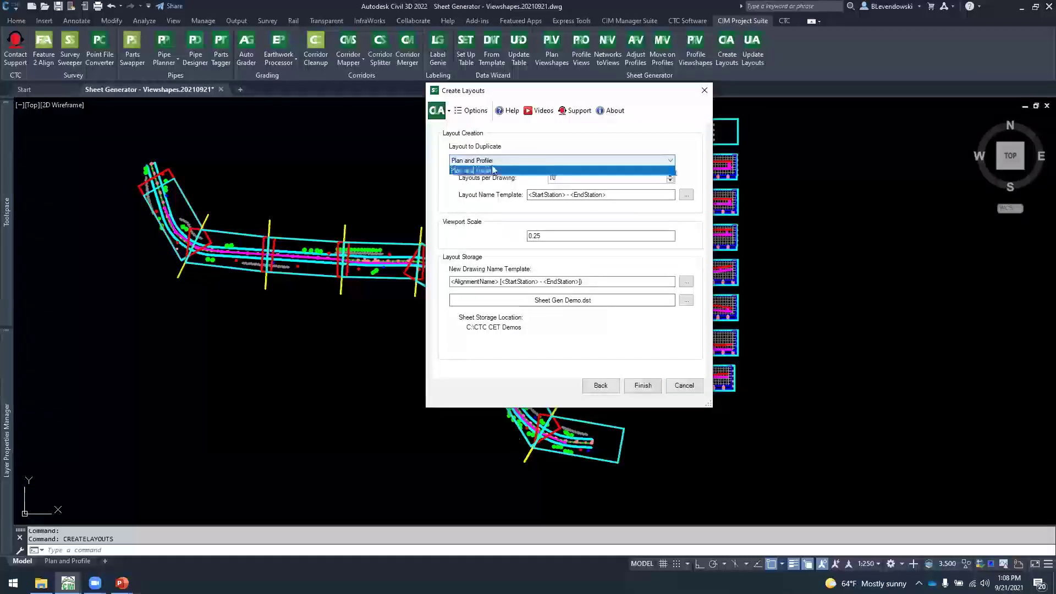
{"action": "left_click", "coordinate": [493, 170]}
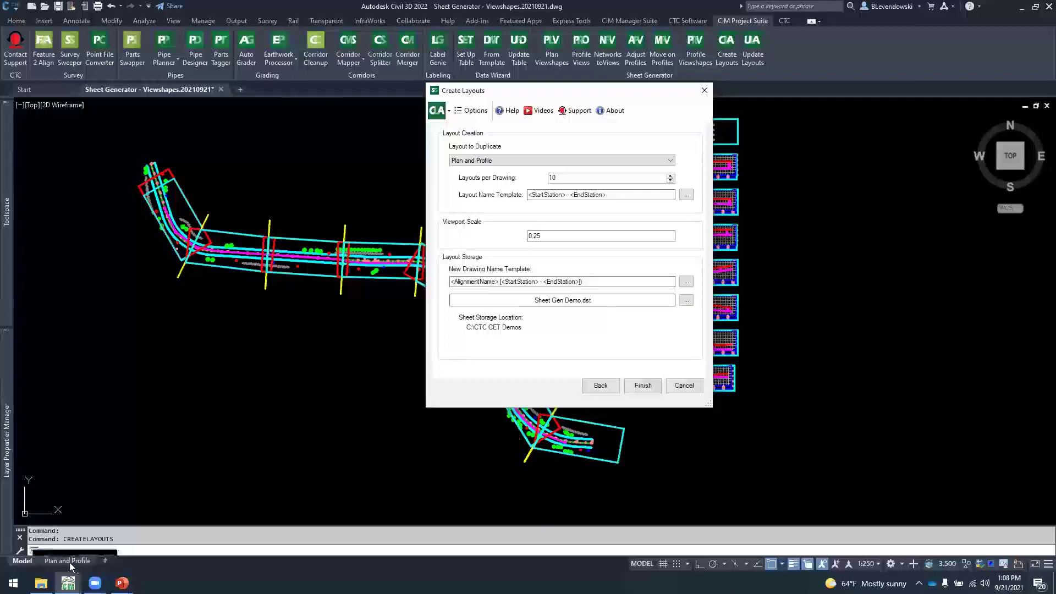
{"action": "mouse_move", "coordinate": [65, 560]}
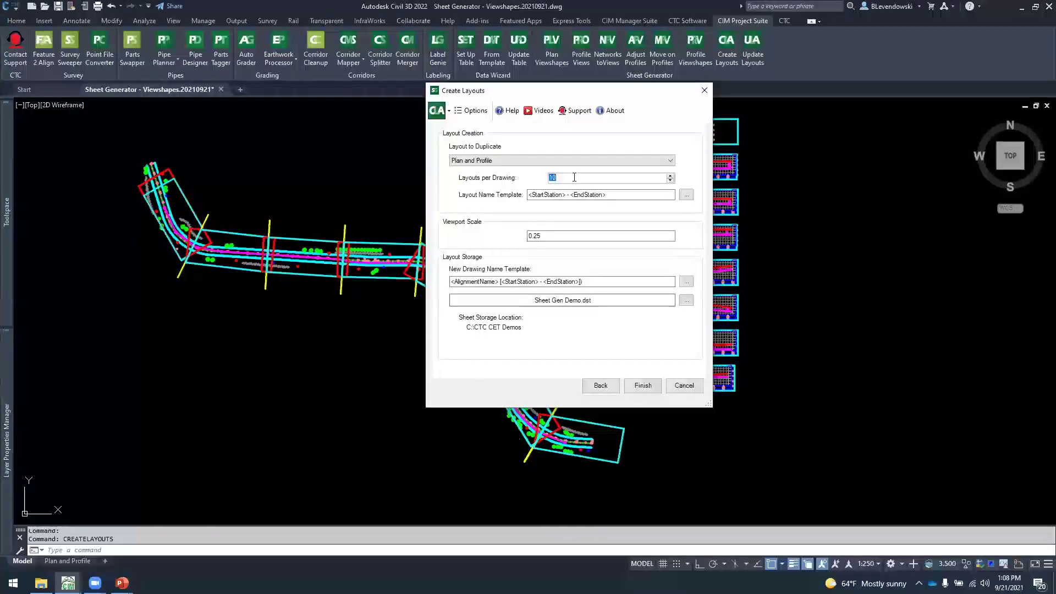
{"action": "left_click_drag", "start_coordinate": [576, 177], "coordinate": [548, 179]}
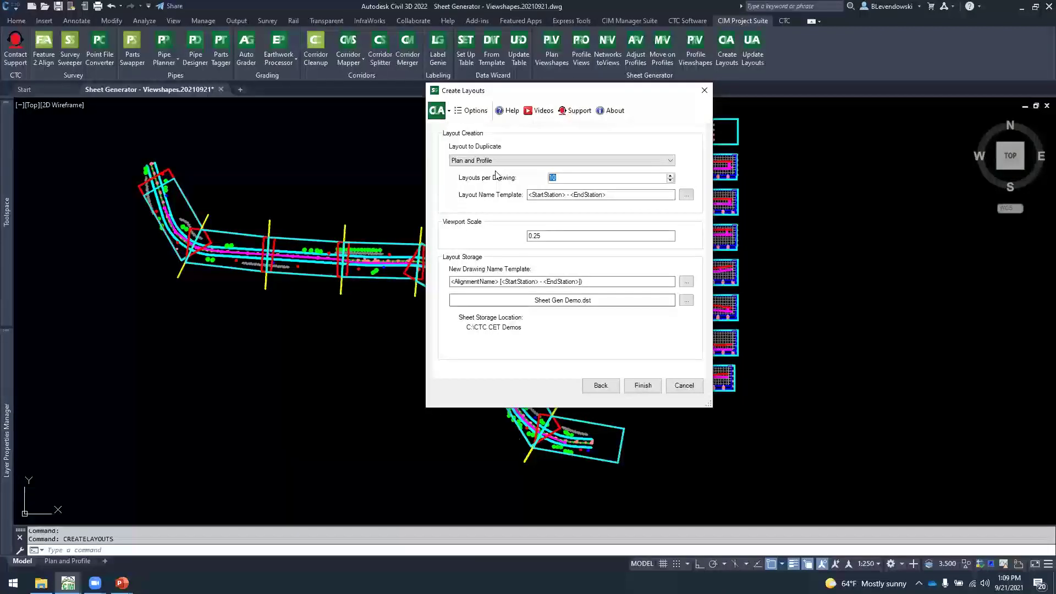
{"action": "type", "text": "10"}
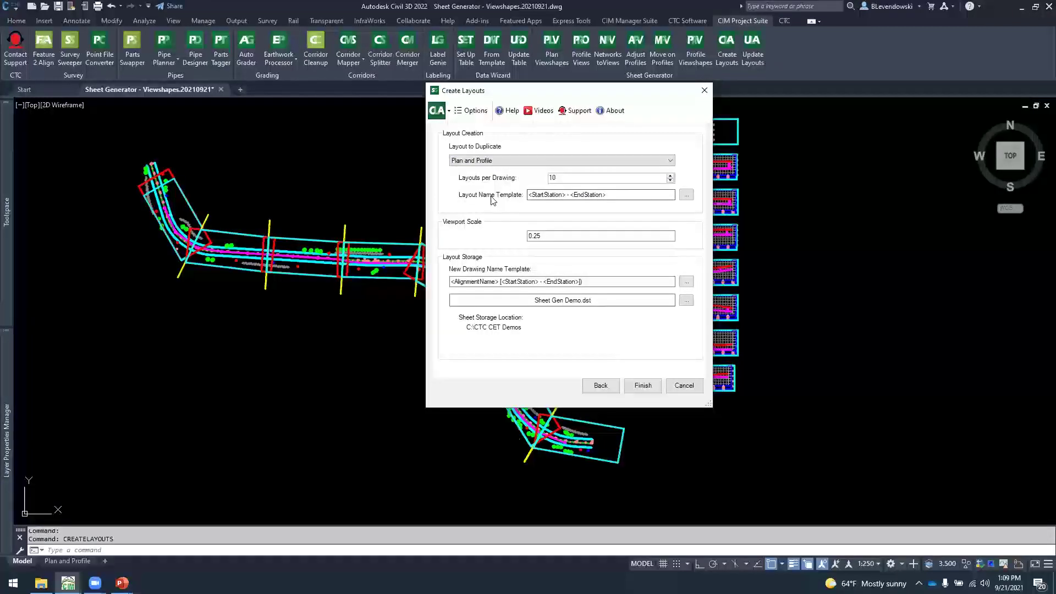
{"action": "key", "text": "Tab"}
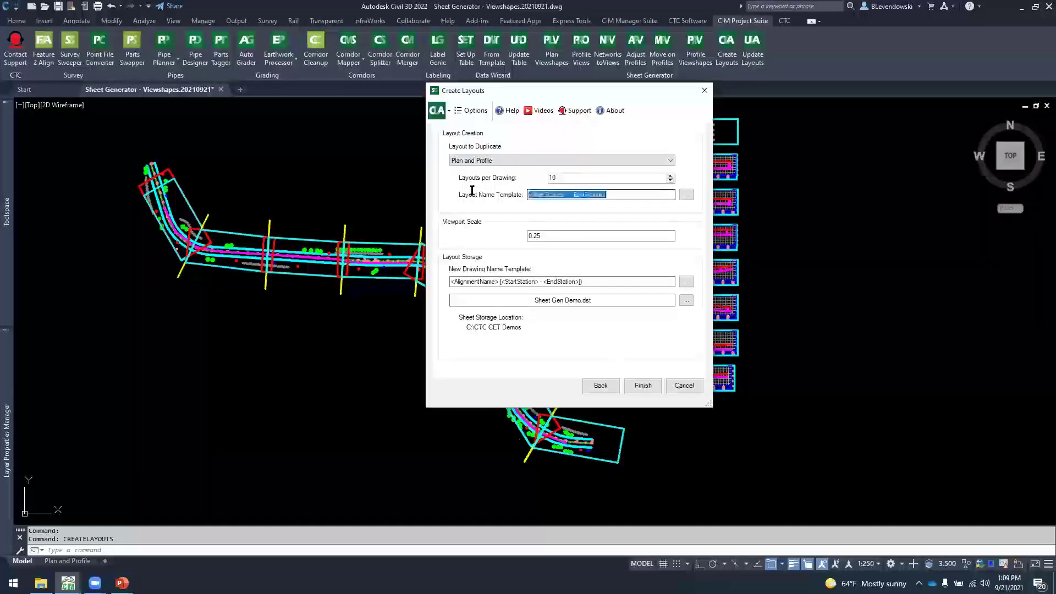
Check the property fields available for the layout name template without changing it, and generate the layouts into the Sheet Gen Demo.dst sheet set
{"action": "left_click", "coordinate": [687, 197]}
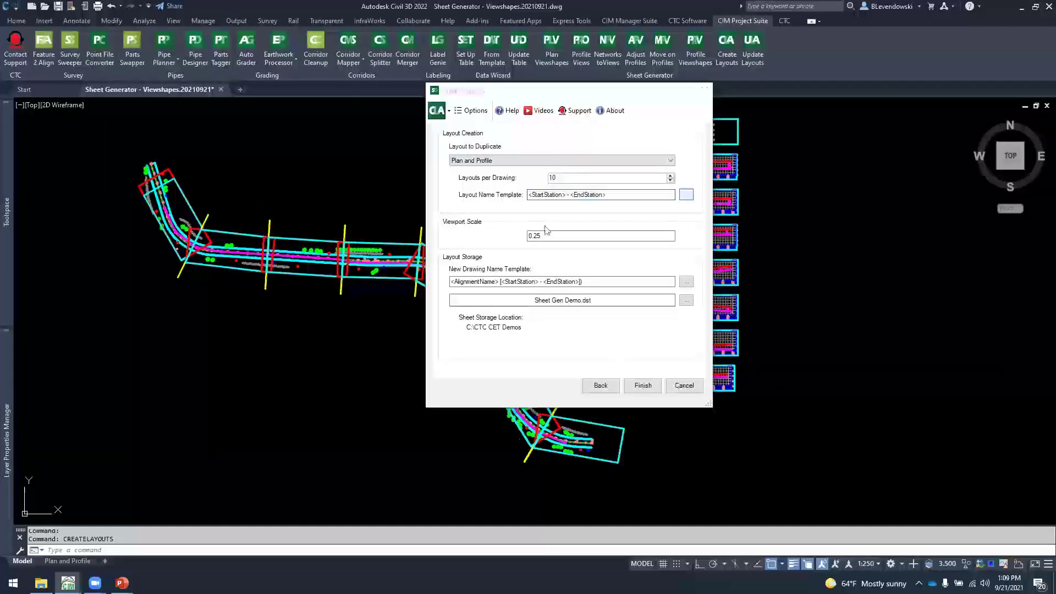
{"action": "left_click", "coordinate": [236, 142]}
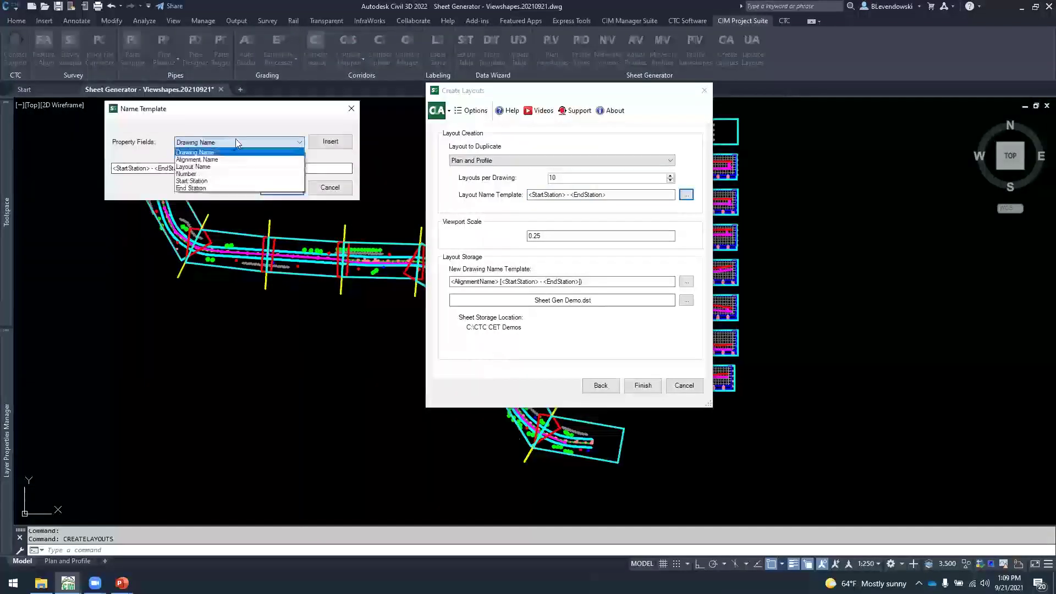
{"action": "left_click", "coordinate": [194, 142]}
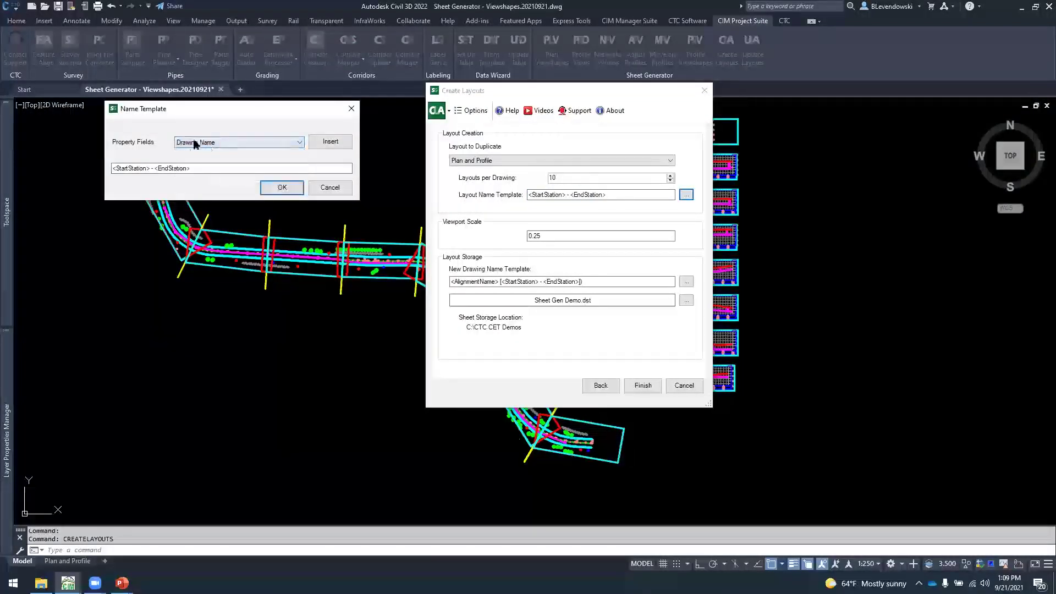
{"action": "left_click", "coordinate": [330, 188]}
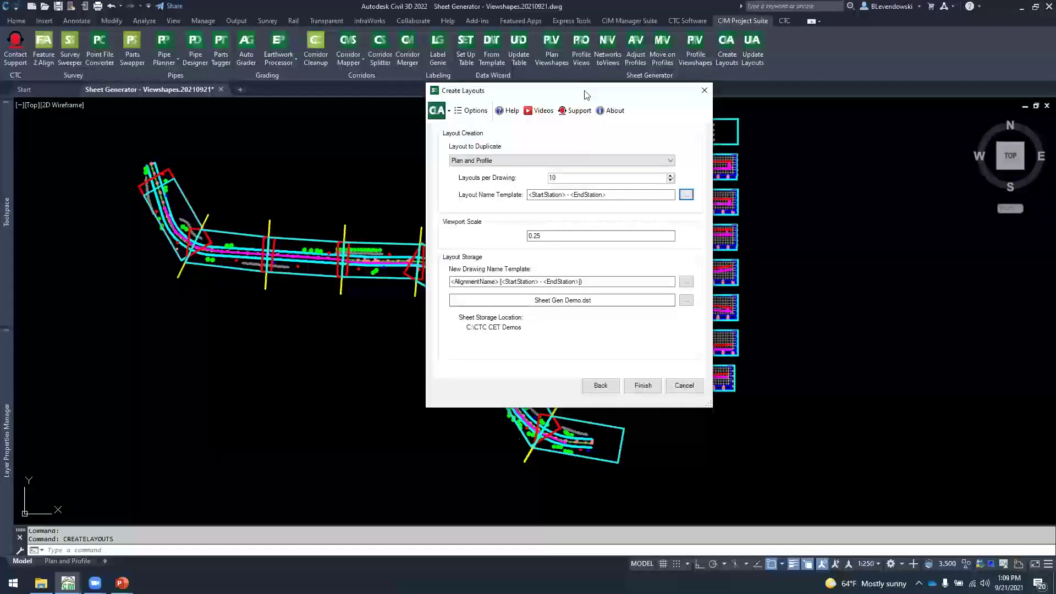
{"action": "left_click_drag", "start_coordinate": [586, 95], "coordinate": [192, 126]}
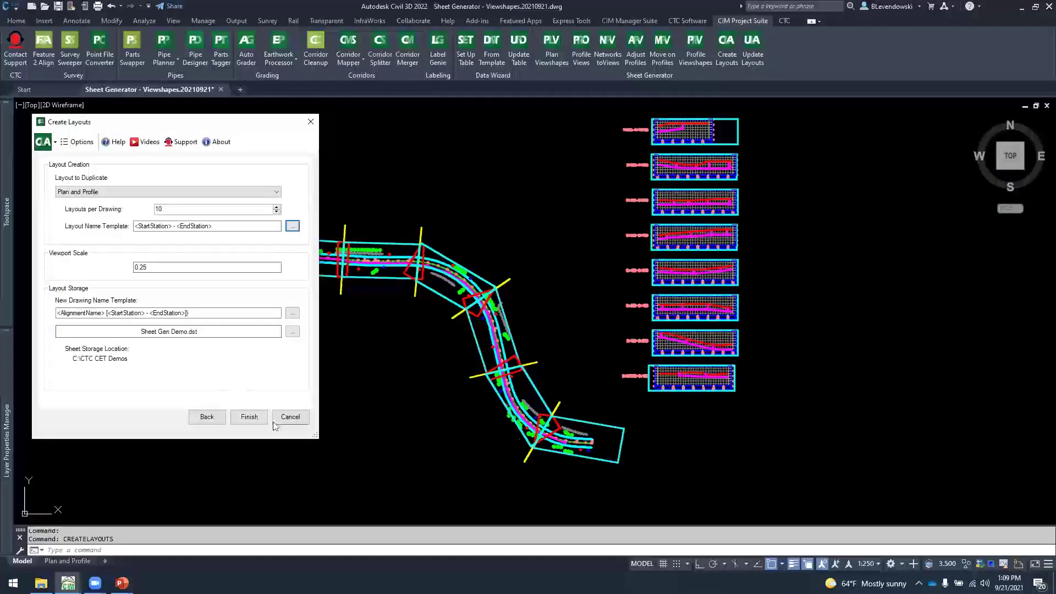
{"action": "left_click", "coordinate": [249, 417]}
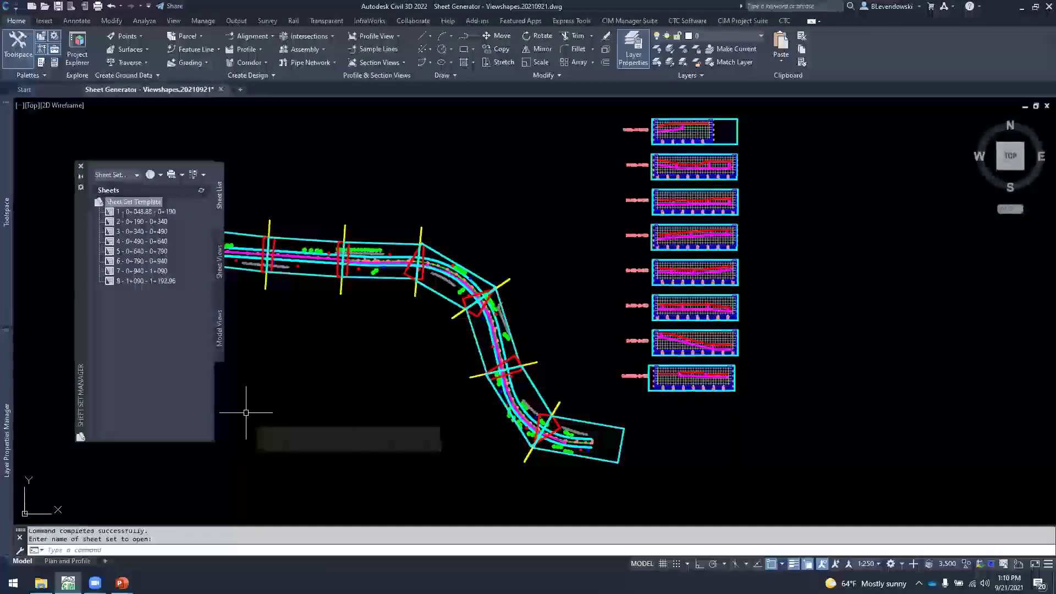
Check the lowest profile viewshapes in the model, open sheet 2 (0+190 - 0+340) from the sheet set, and close the Sheet Set Manager
{"action": "scroll", "coordinate": [732, 345], "scroll_direction": "up", "scroll_amount": 6}
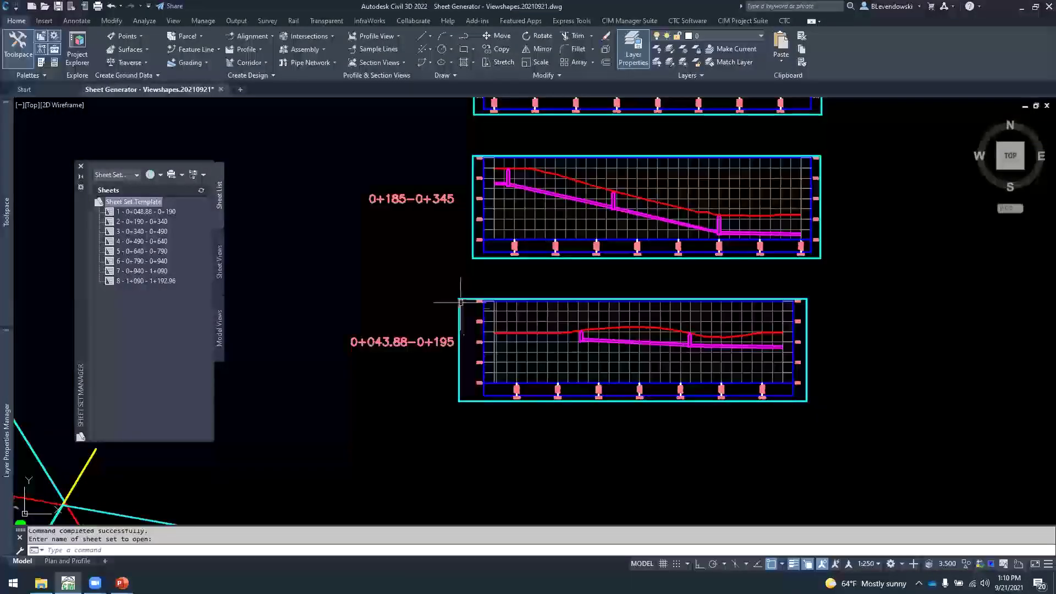
{"action": "left_click", "coordinate": [461, 306]}
{"action": "key", "text": "Escape"}
{"action": "key", "text": "Escape"}
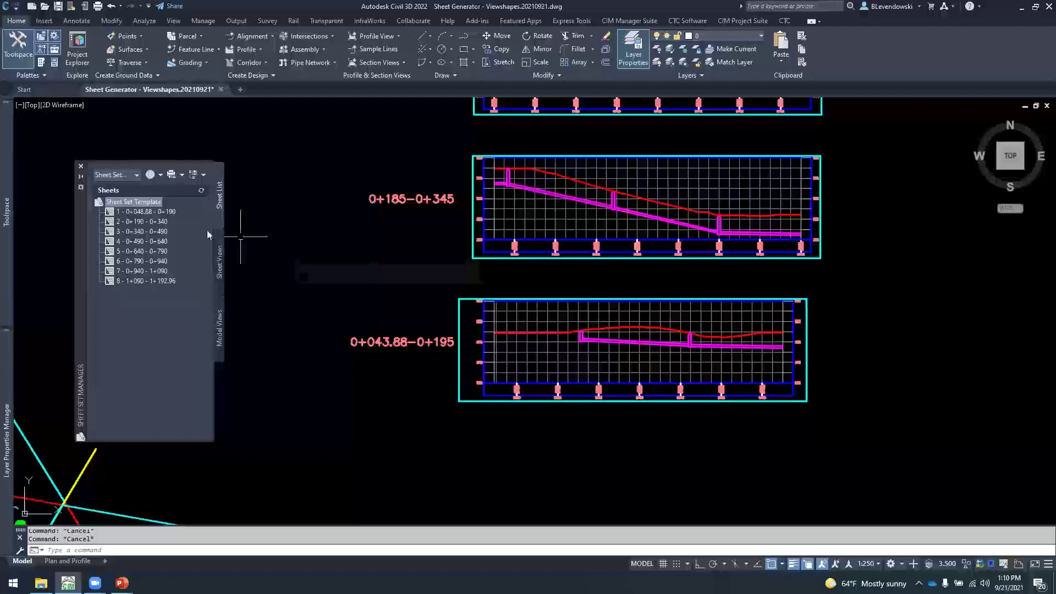
{"action": "double_click", "coordinate": [137, 221]}
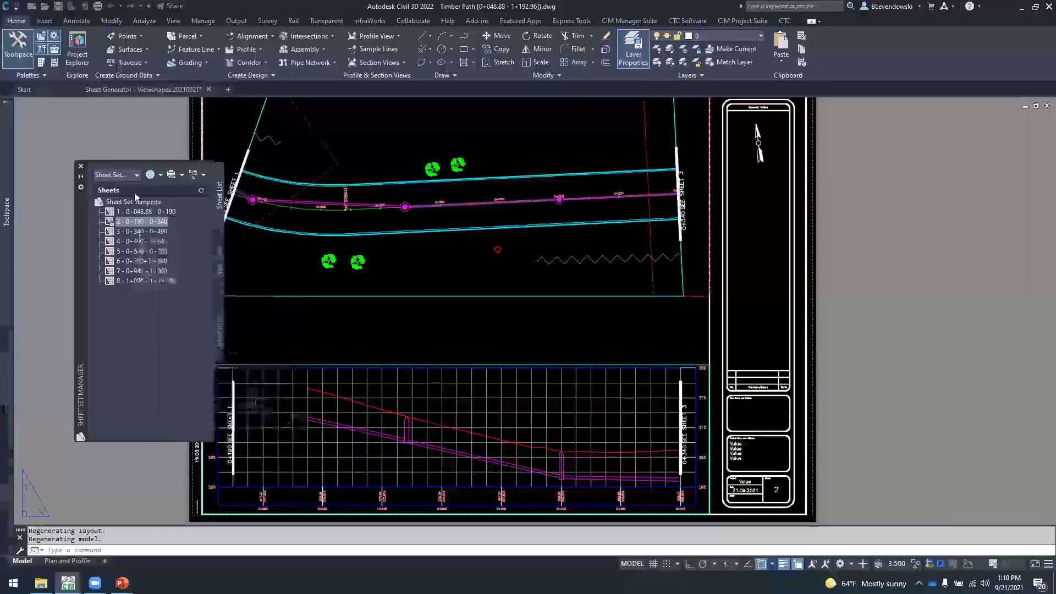
{"action": "left_click", "coordinate": [80, 167]}
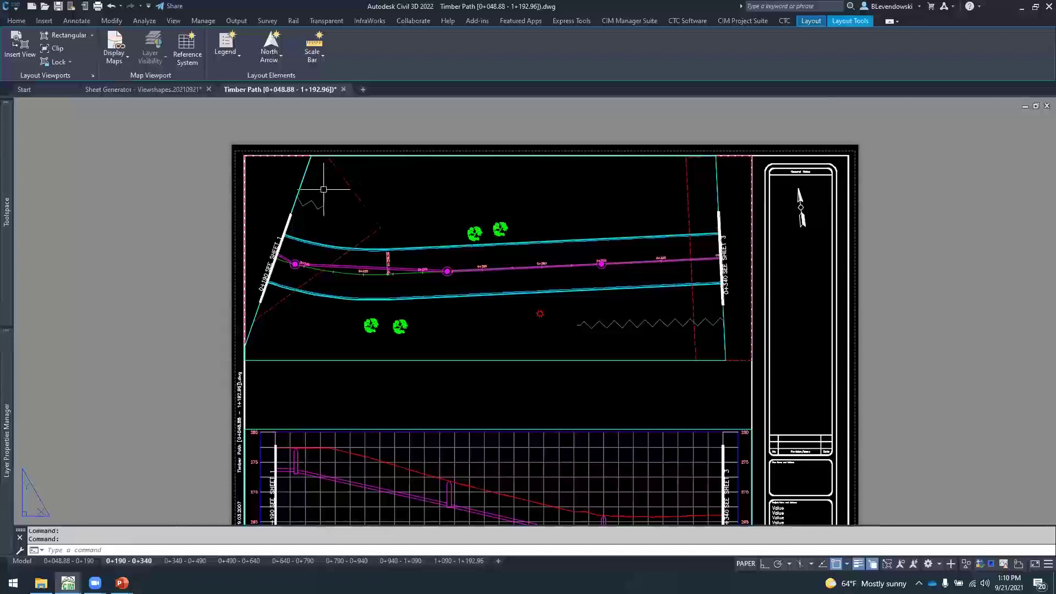
Examine the clipped plan viewport on the 0+190 - 0+340 sheet and the matchline blocks at both of its ends
{"action": "left_click", "coordinate": [308, 165]}
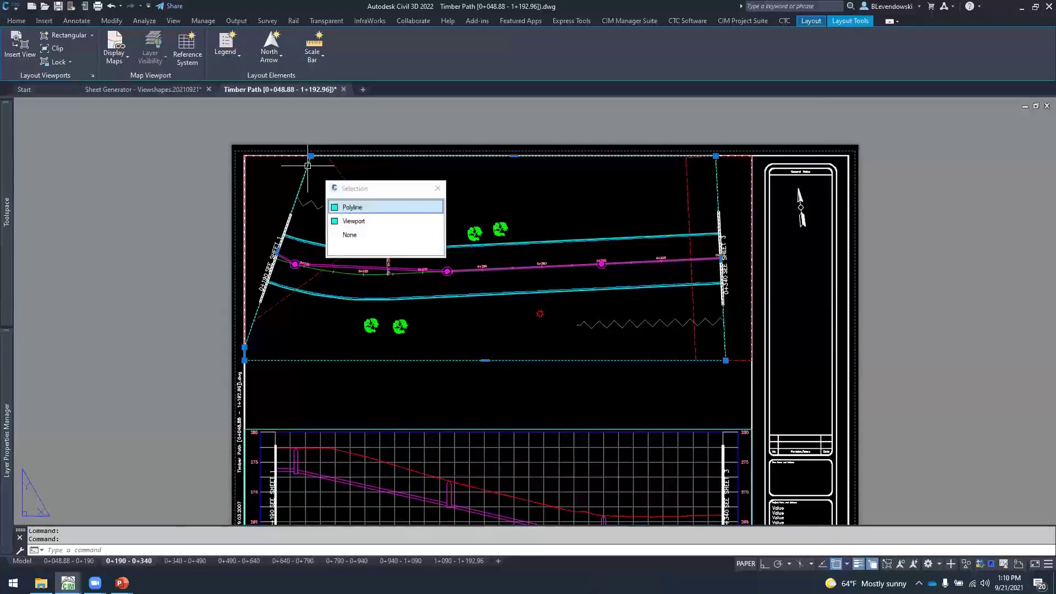
{"action": "left_click", "coordinate": [345, 220]}
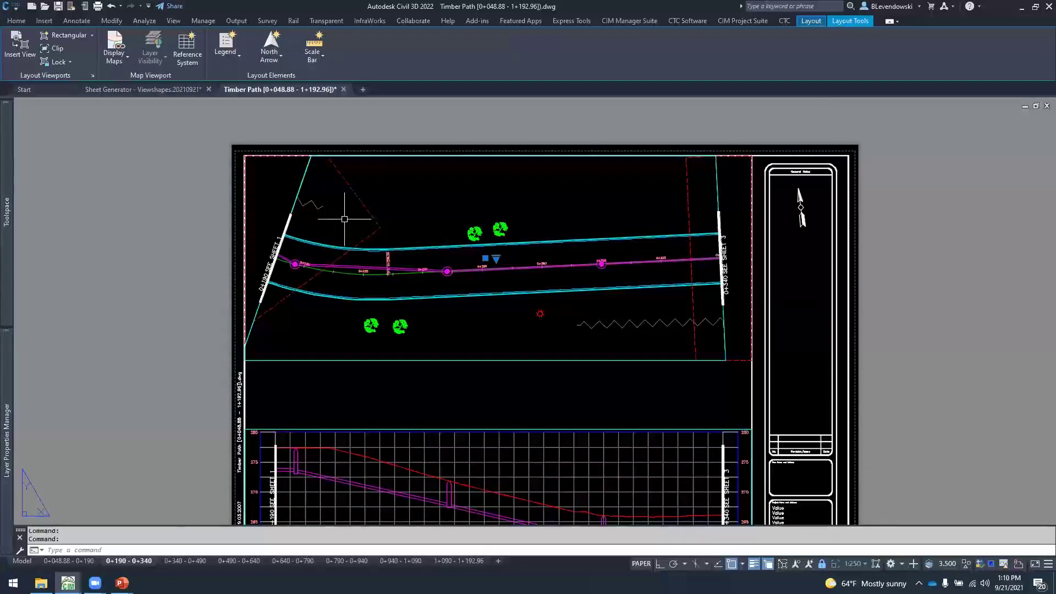
{"action": "key", "text": "Escape"}
{"action": "key", "text": "Escape"}
{"action": "scroll", "coordinate": [256, 267], "scroll_direction": "up", "scroll_amount": 4}
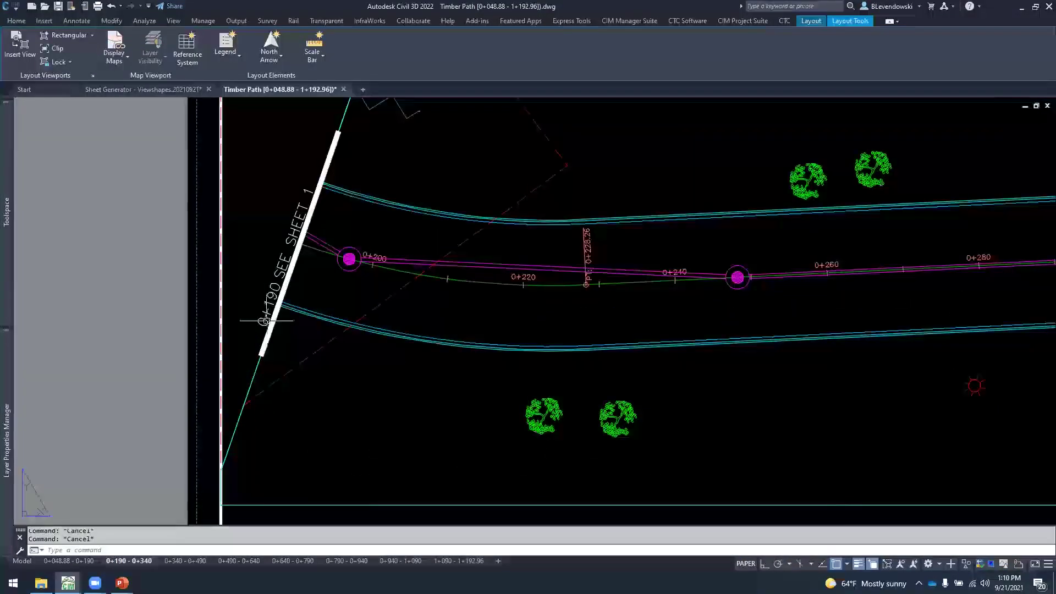
{"action": "scroll", "coordinate": [282, 247], "scroll_direction": "down", "scroll_amount": 2}
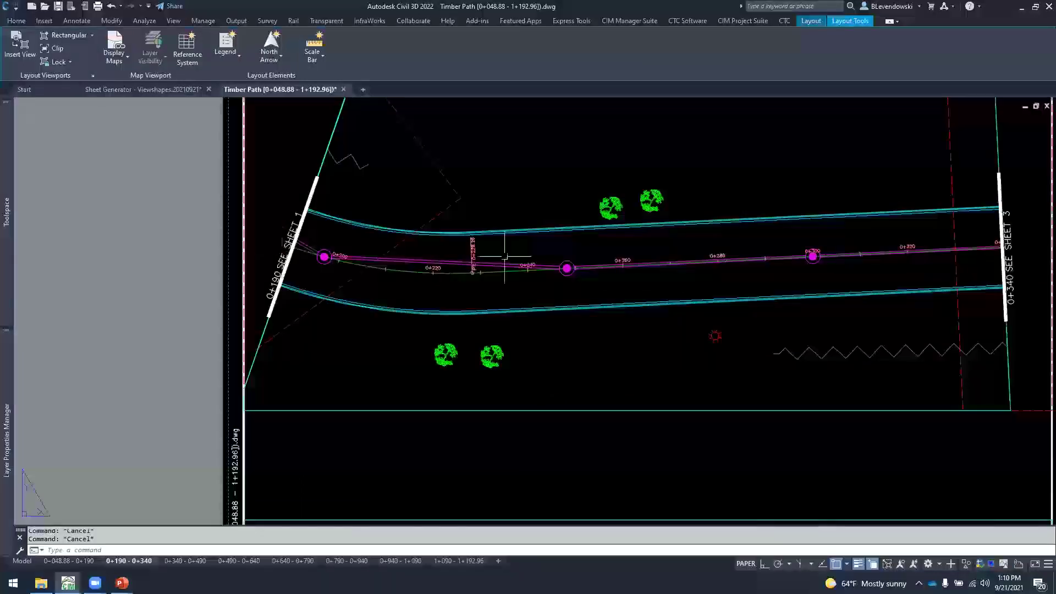
{"action": "middle_click_drag", "start_coordinate": [974, 250], "coordinate": [640, 272]}
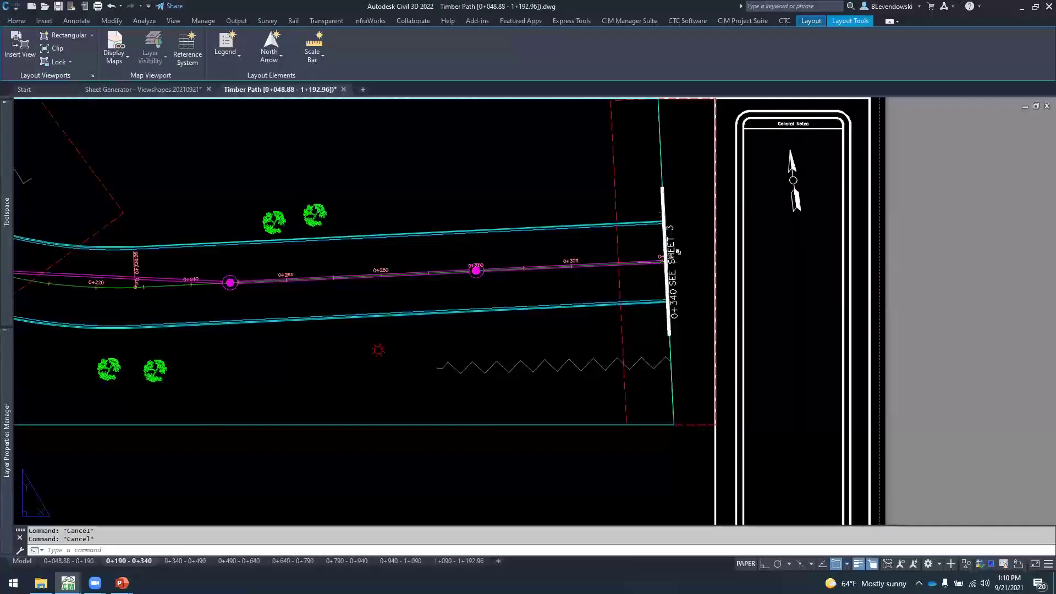
{"action": "scroll", "coordinate": [674, 208], "scroll_direction": "up", "scroll_amount": 2}
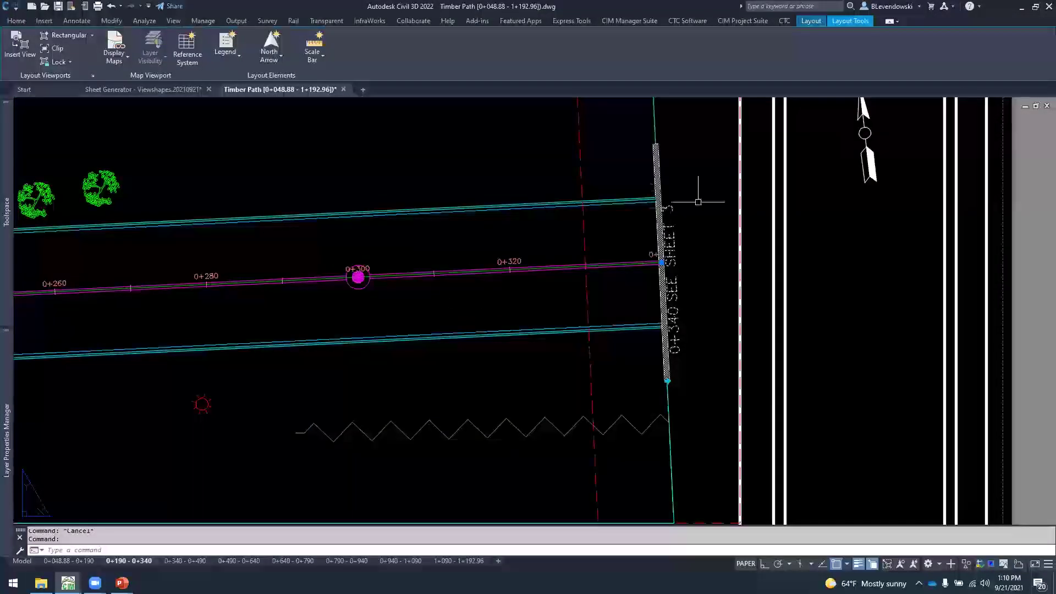
{"action": "scroll", "coordinate": [818, 286], "scroll_direction": "down", "scroll_amount": 2}
{"action": "middle_click_drag", "start_coordinate": [819, 286], "coordinate": [741, 292]}
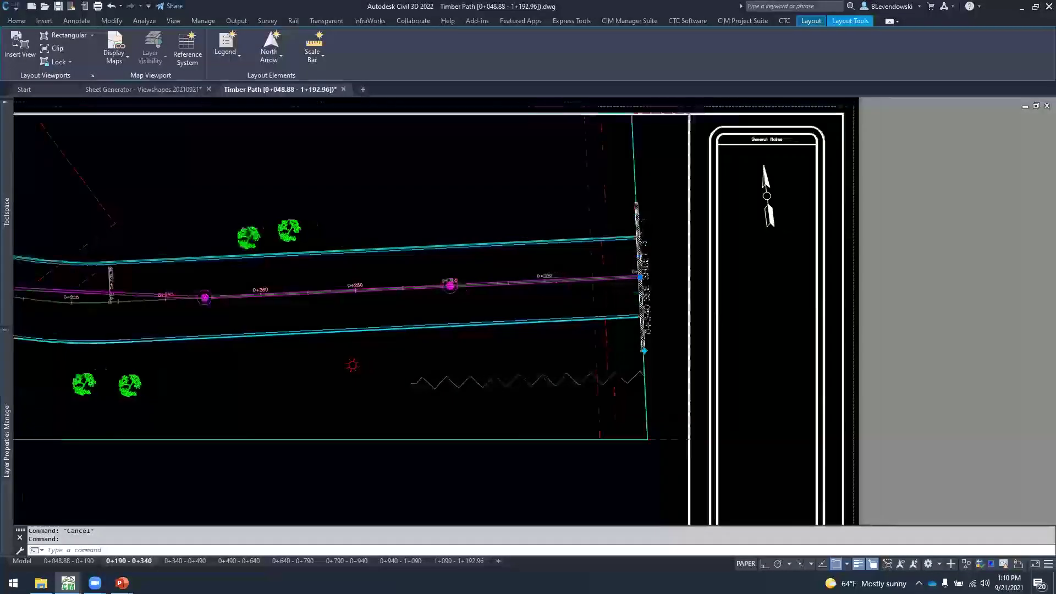
Open the matchline block at the 0+340 end in the Block Editor and examine its station and adjacent sheet number attributes
{"action": "right_click", "coordinate": [656, 203]}
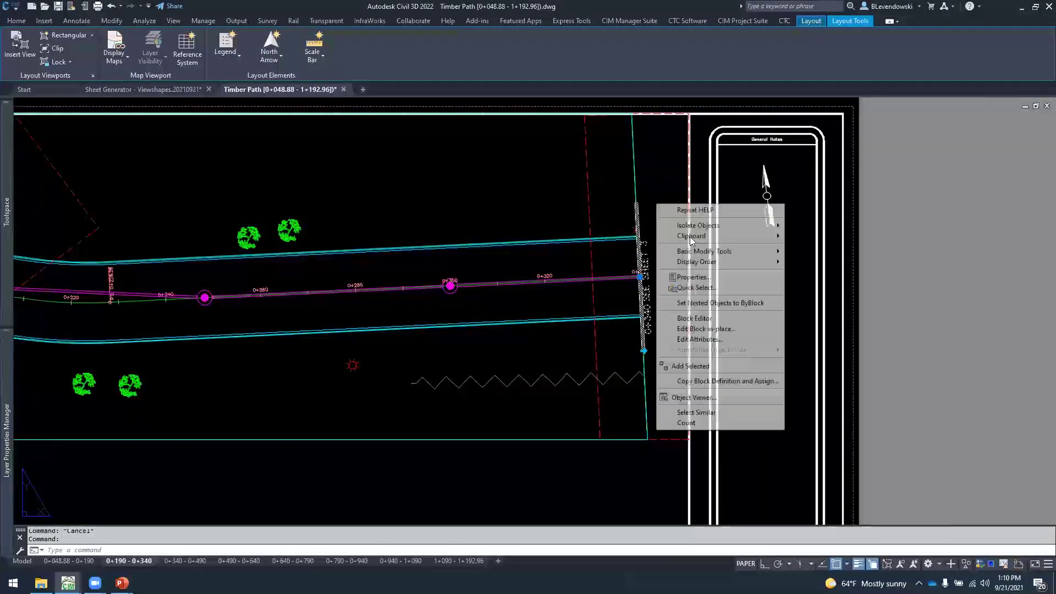
{"action": "left_click", "coordinate": [686, 319]}
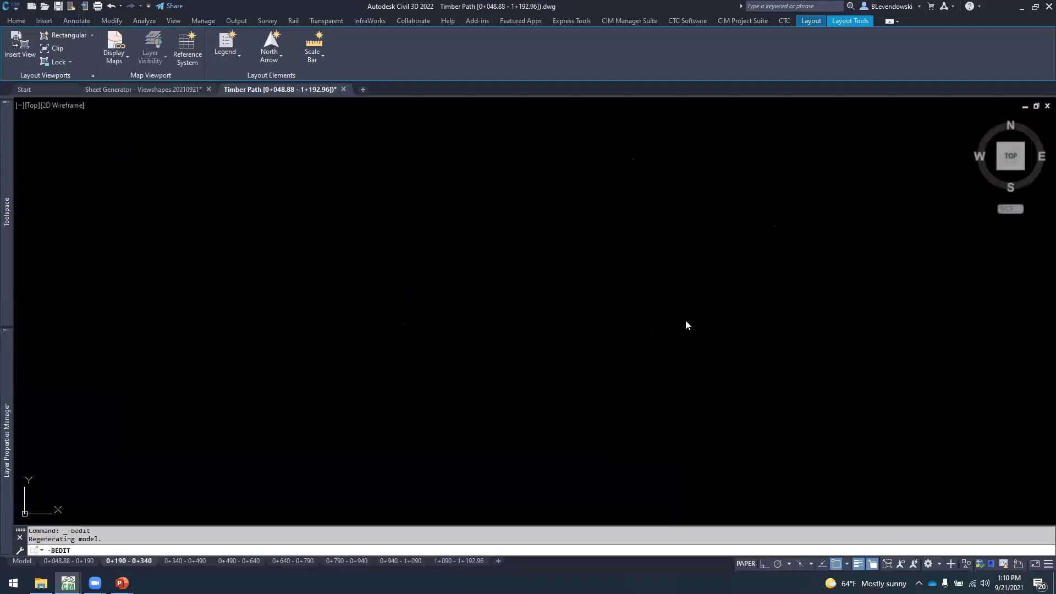
{"action": "key", "text": "Escape"}
{"action": "key", "text": "Escape"}
{"action": "key", "text": "Escape"}
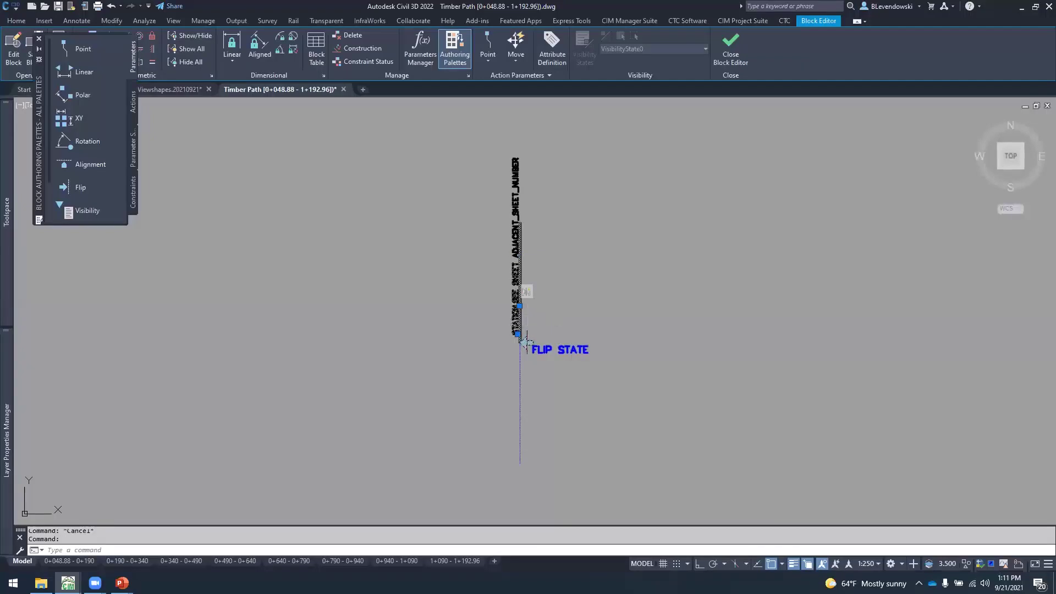
{"action": "scroll", "coordinate": [527, 330], "scroll_direction": "up", "scroll_amount": 3}
{"action": "scroll", "coordinate": [492, 374], "scroll_direction": "down", "scroll_amount": 1}
{"action": "key", "text": "Escape"}
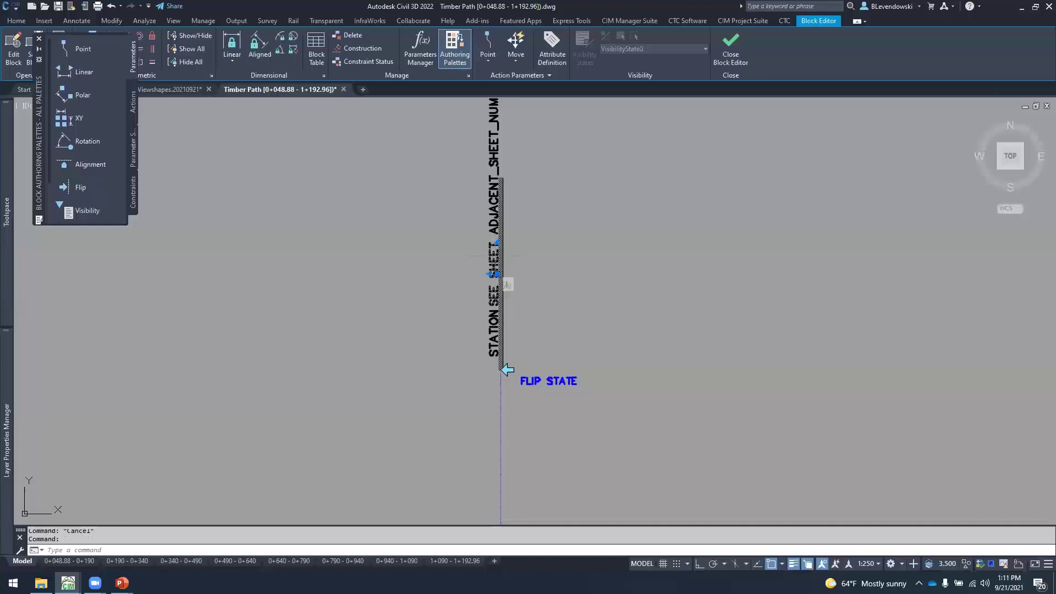
Check the matchline block's SEE SHEET text without changing it, and close the Block Editor
{"action": "double_click", "coordinate": [495, 275]}
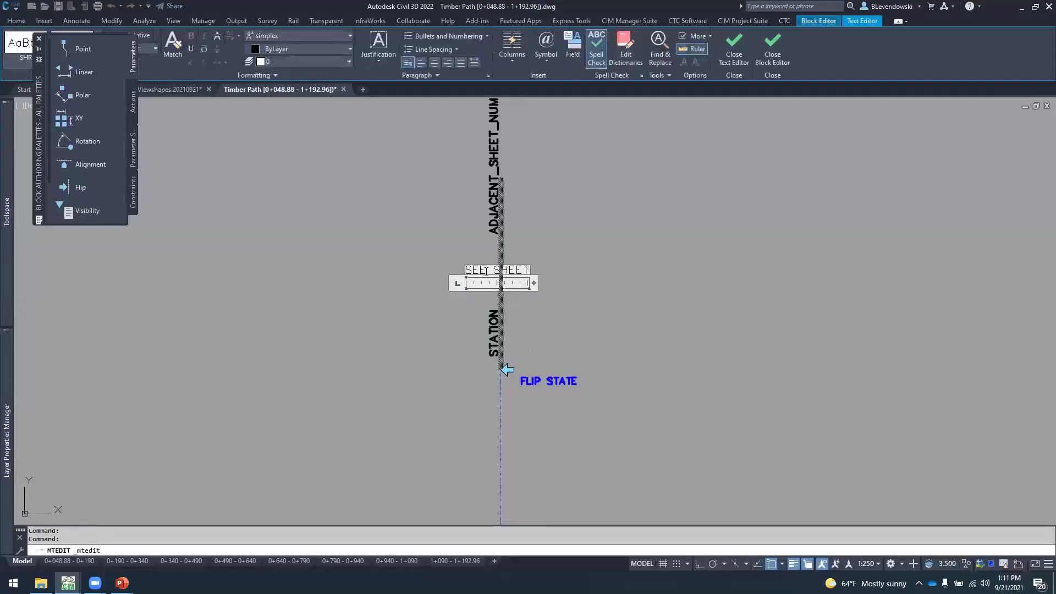
{"action": "key", "text": "Escape"}
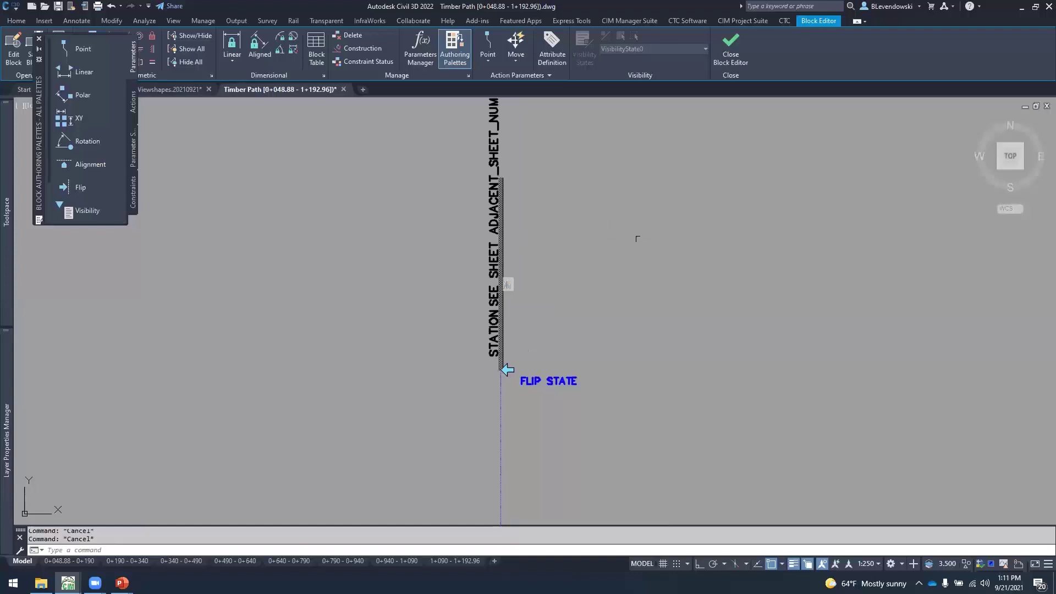
{"action": "left_click", "coordinate": [730, 49]}
{"action": "left_click", "coordinate": [496, 314]}
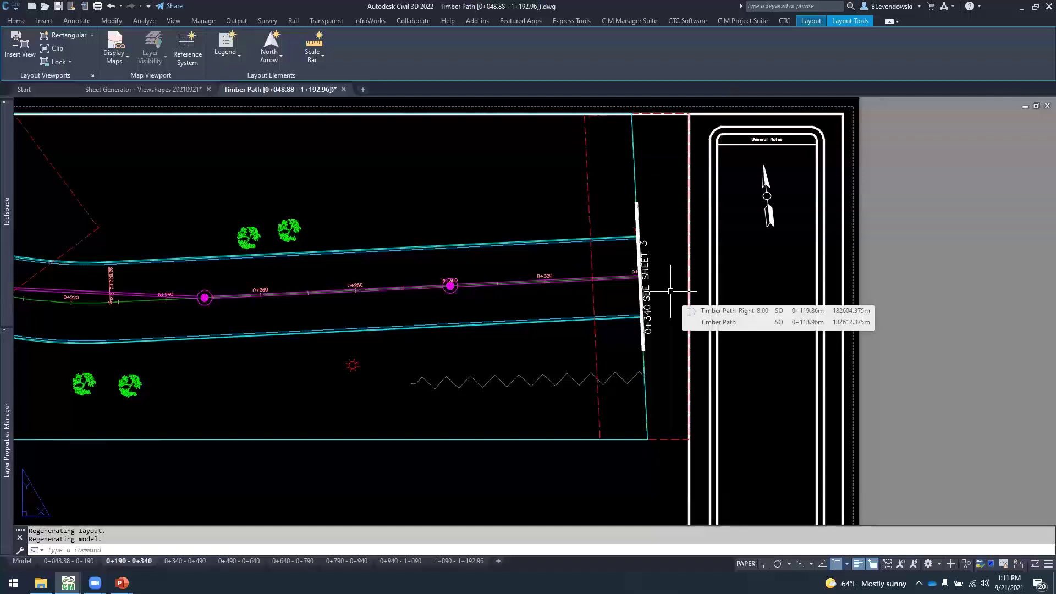
{"action": "key", "text": "Escape"}
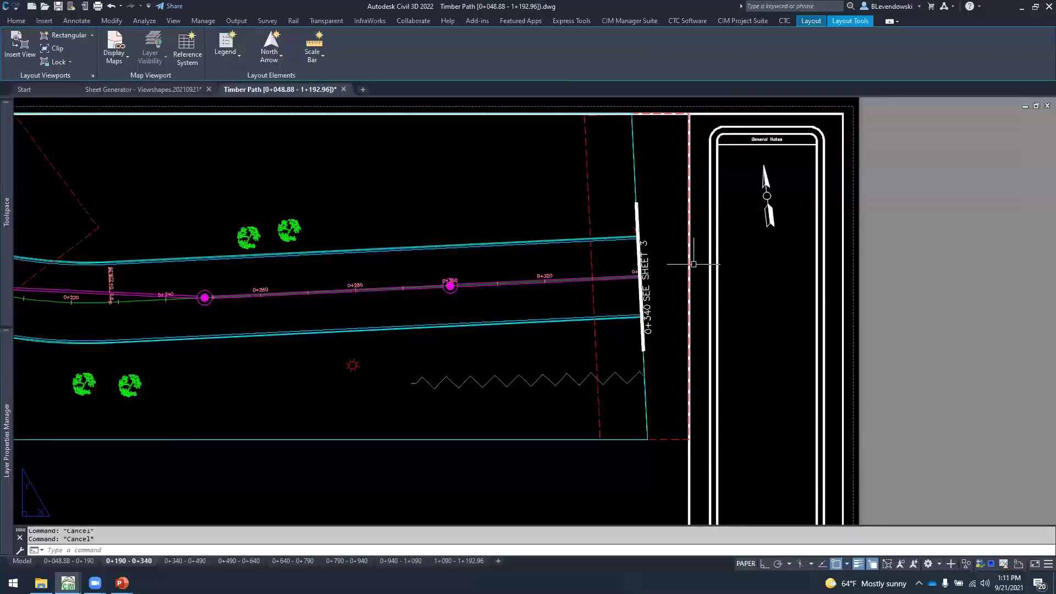
Review the whole 0+190 - 0+340 sheet and compare its matchline references with those on the 0+340 - 0+490 sheet
{"action": "scroll", "coordinate": [720, 260], "scroll_direction": "down", "scroll_amount": 4}
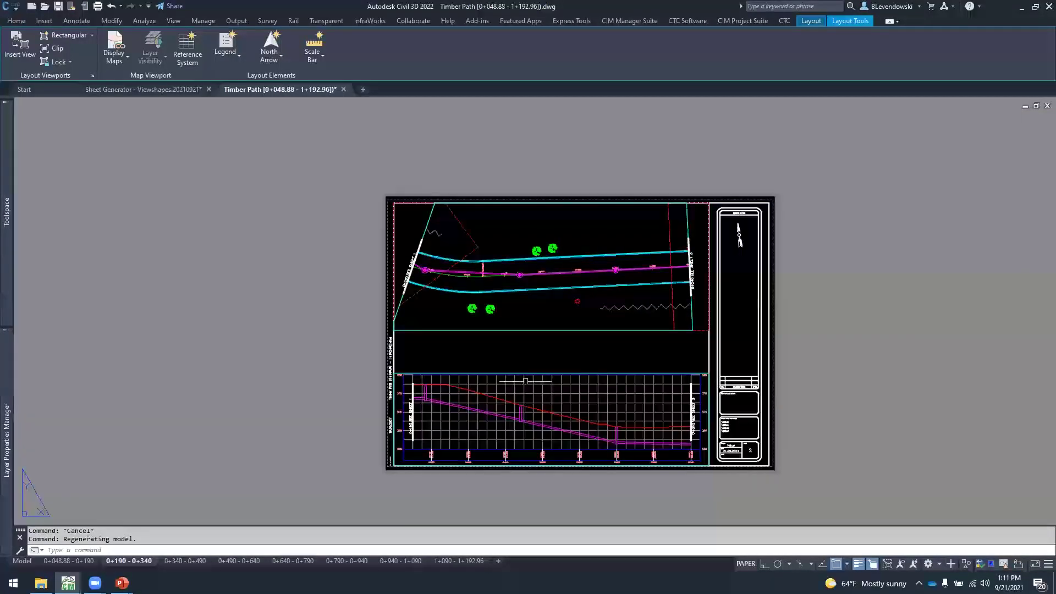
{"action": "scroll", "coordinate": [351, 421], "scroll_direction": "up", "scroll_amount": 2}
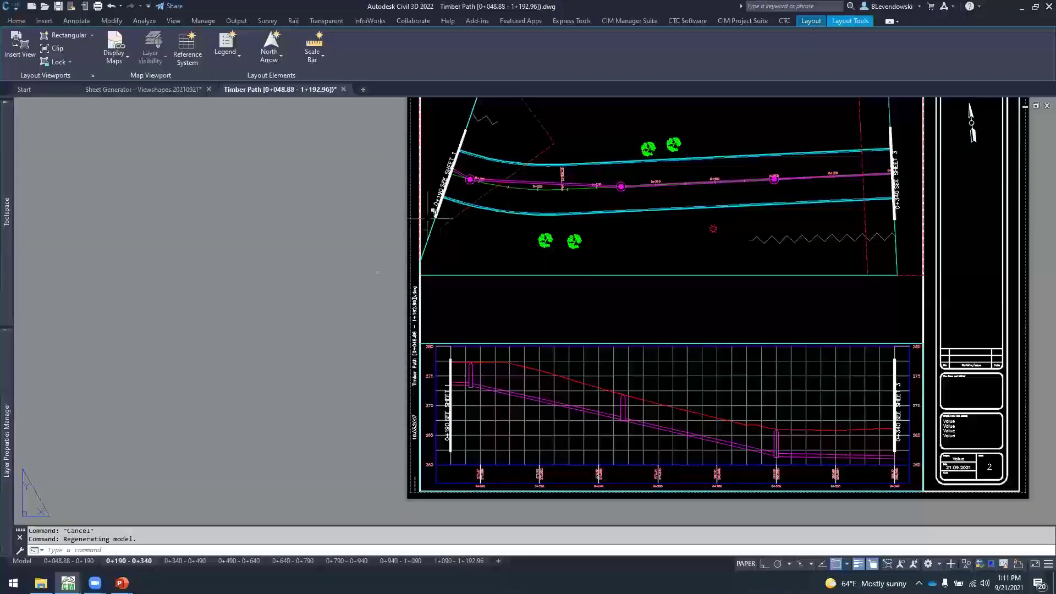
{"action": "left_click", "coordinate": [177, 559]}
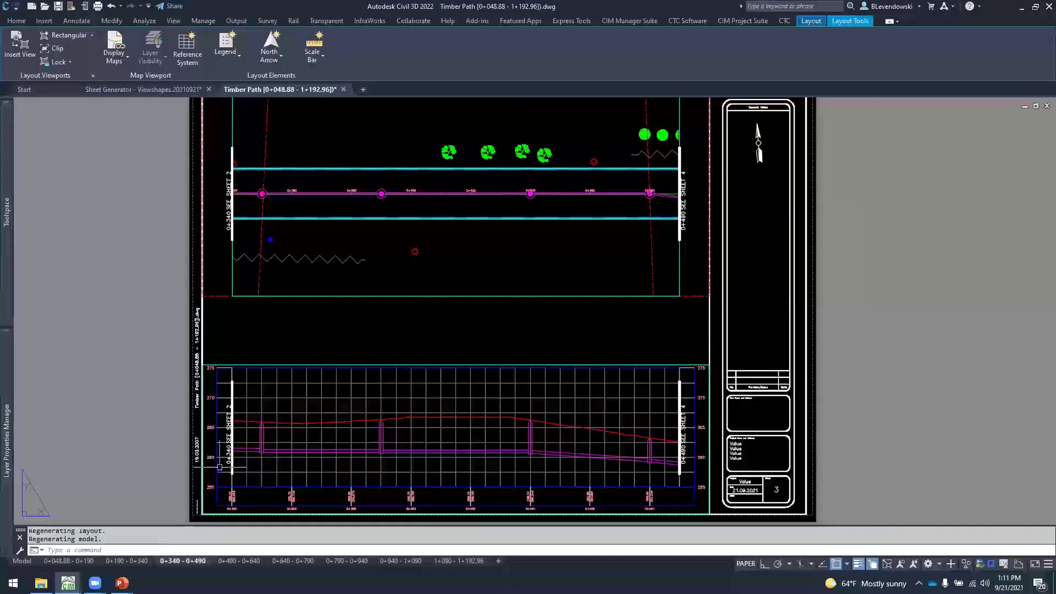
{"action": "scroll", "coordinate": [198, 511], "scroll_direction": "up", "scroll_amount": 2}
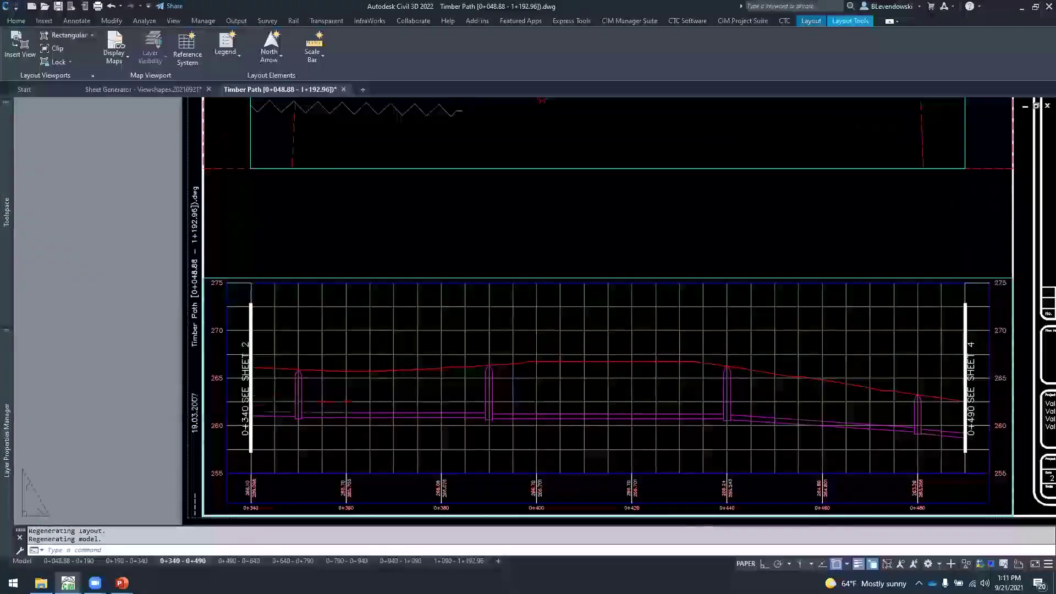
{"action": "scroll", "coordinate": [116, 387], "scroll_direction": "down", "scroll_amount": 2}
{"action": "middle_click_drag", "start_coordinate": [241, 271], "coordinate": [283, 311]}
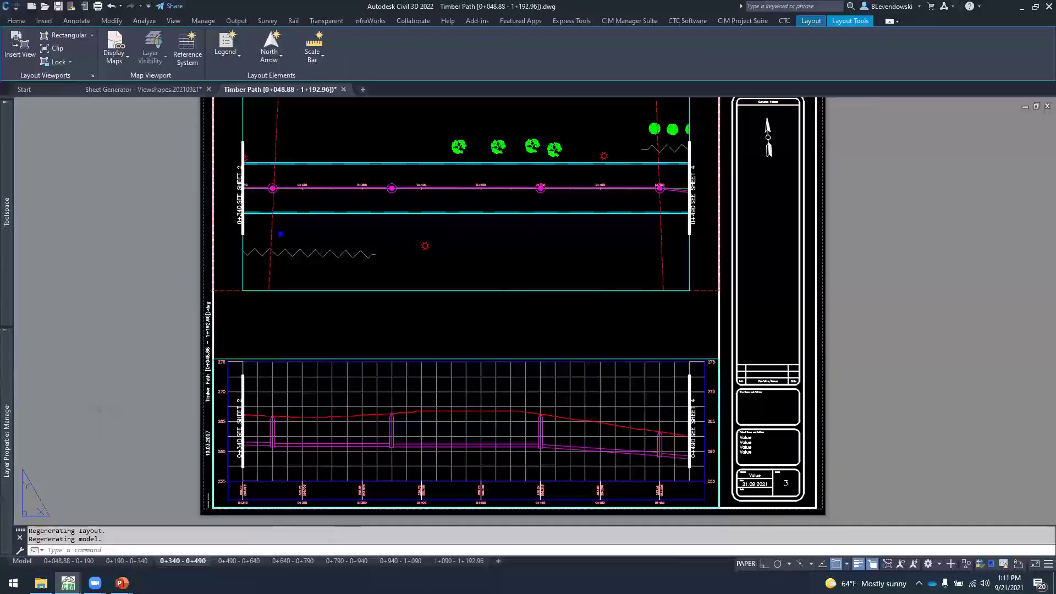
{"action": "middle_click_drag", "start_coordinate": [132, 385], "coordinate": [210, 379]}
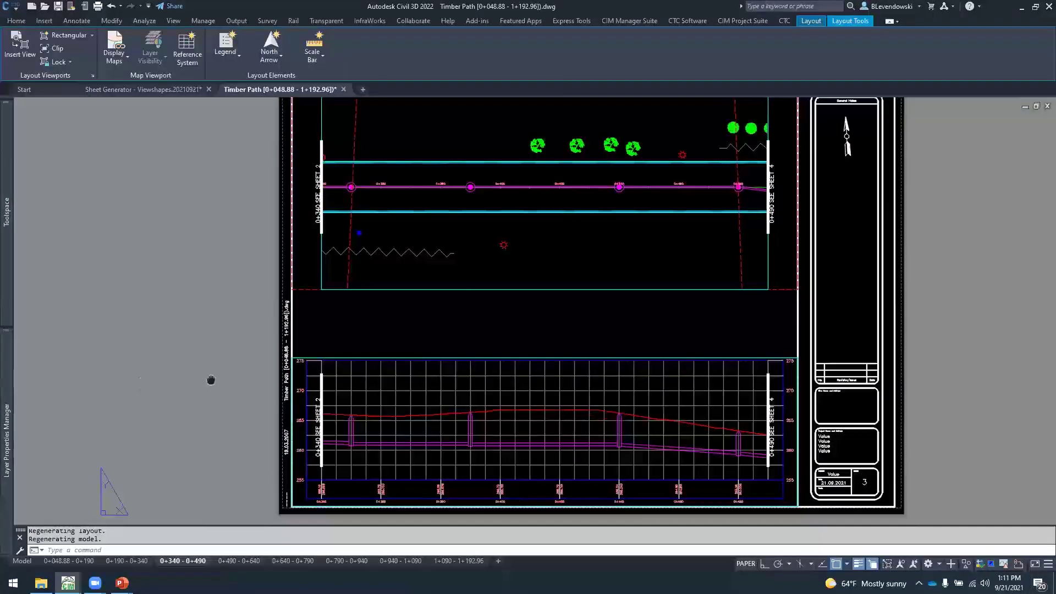
Return to model space and examine the plan viewshapes along Timber Path as far as the alignment's last sheet
{"action": "left_click", "coordinate": [25, 561]}
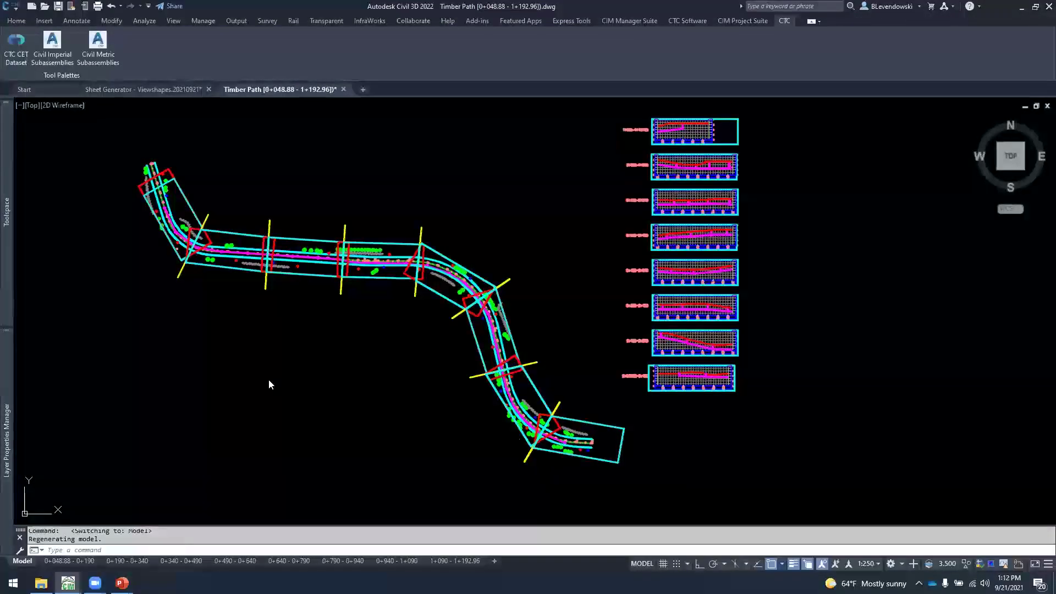
{"action": "left_click", "coordinate": [742, 21]}
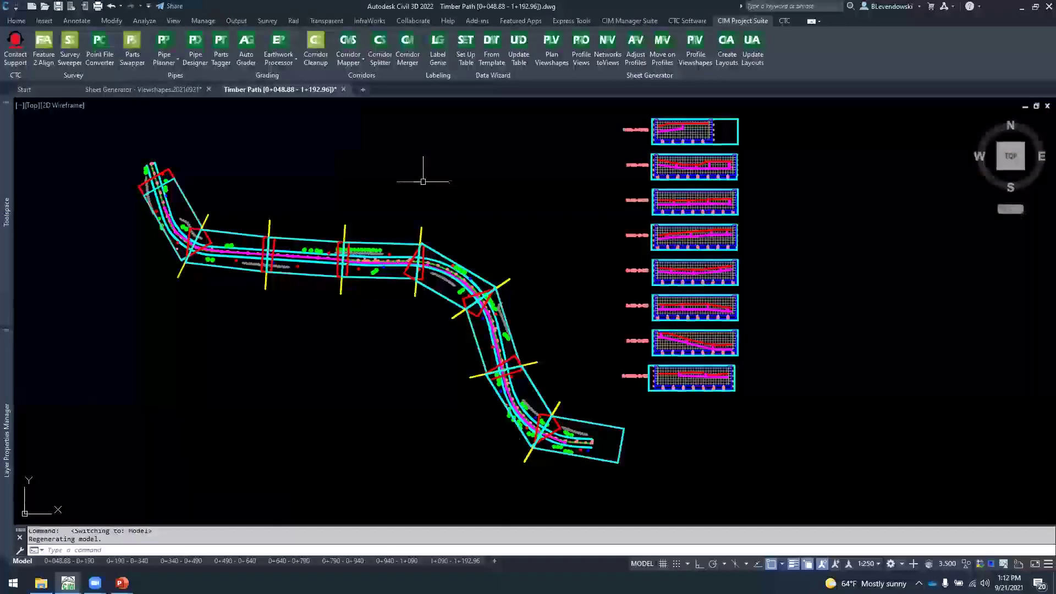
{"action": "middle_click_drag", "start_coordinate": [425, 182], "coordinate": [455, 206]}
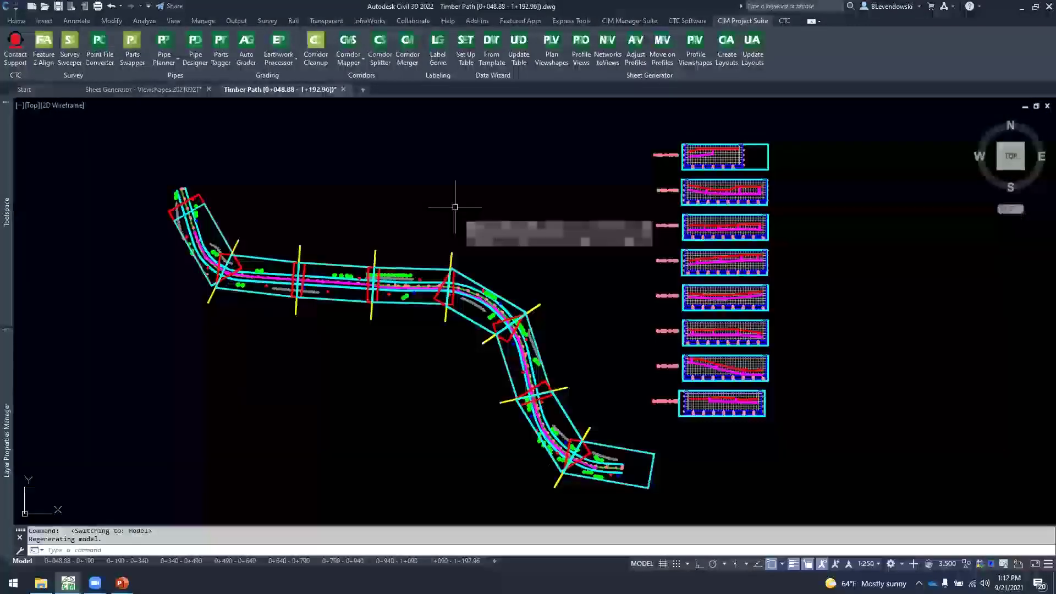
{"action": "scroll", "coordinate": [198, 254], "scroll_direction": "up", "scroll_amount": 5}
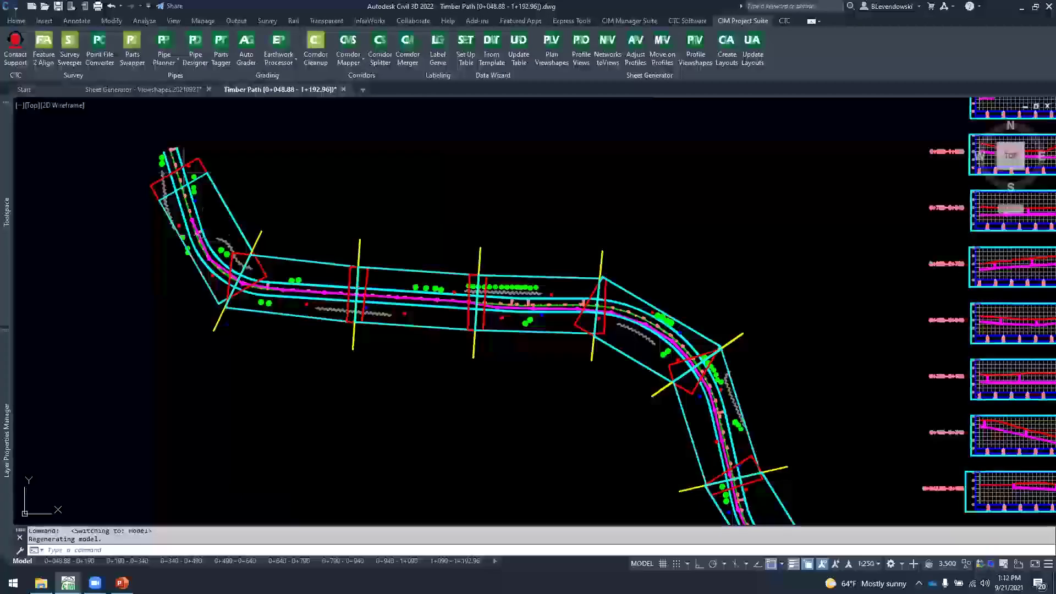
{"action": "scroll", "coordinate": [182, 195], "scroll_direction": "down", "scroll_amount": 6}
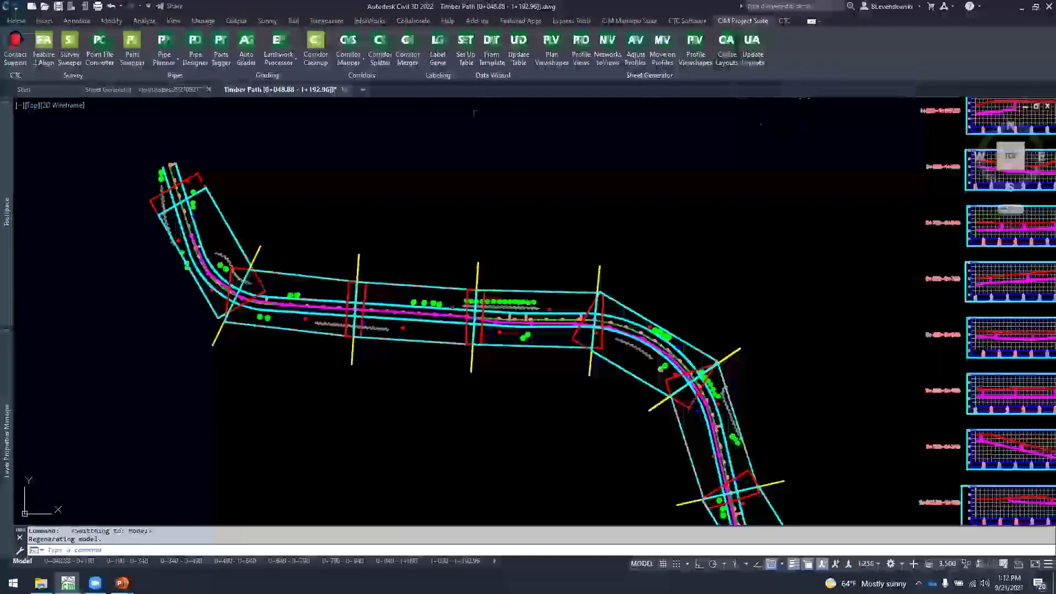
{"action": "scroll", "coordinate": [578, 231], "scroll_direction": "down", "scroll_amount": 4}
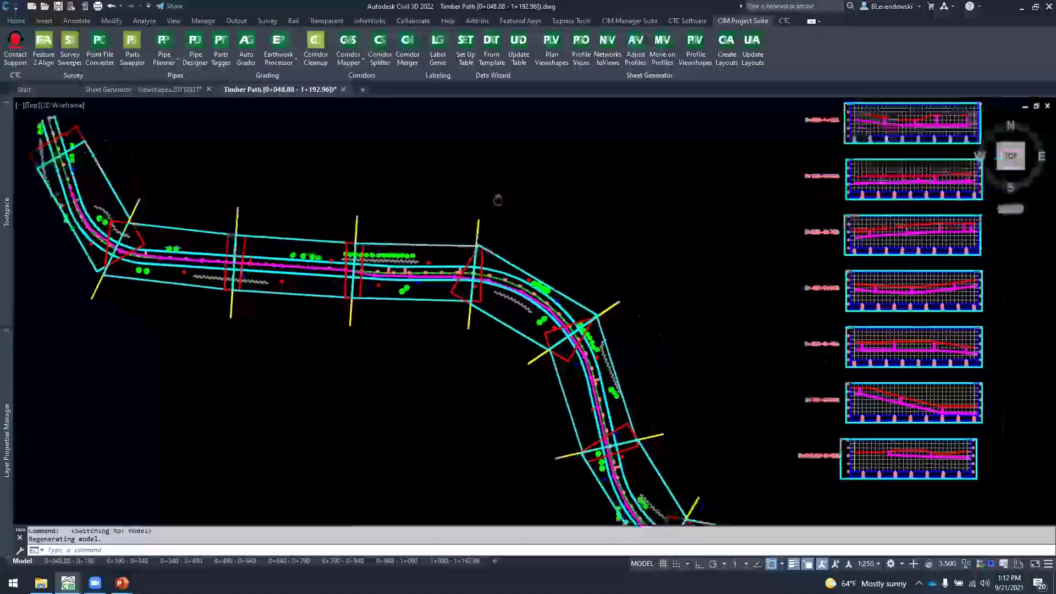
{"action": "middle_click_drag", "start_coordinate": [702, 288], "coordinate": [566, 307]}
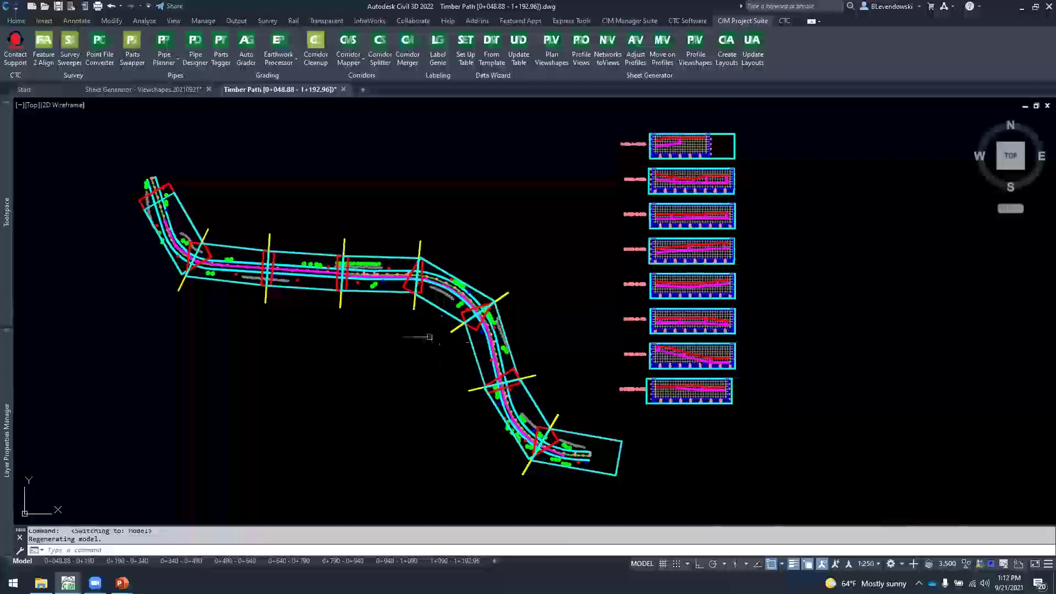
{"action": "scroll", "coordinate": [176, 210], "scroll_direction": "up", "scroll_amount": 4}
{"action": "middle_click_drag", "start_coordinate": [353, 217], "coordinate": [342, 203]}
{"action": "scroll", "coordinate": [342, 204], "scroll_direction": "down", "scroll_amount": 6}
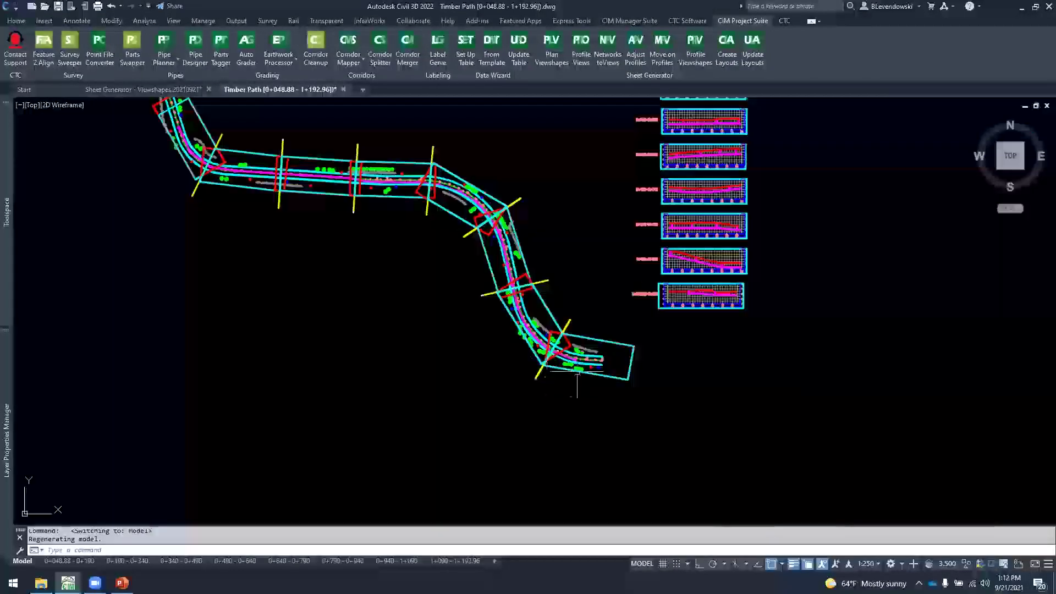
{"action": "scroll", "coordinate": [576, 367], "scroll_direction": "up", "scroll_amount": 6}
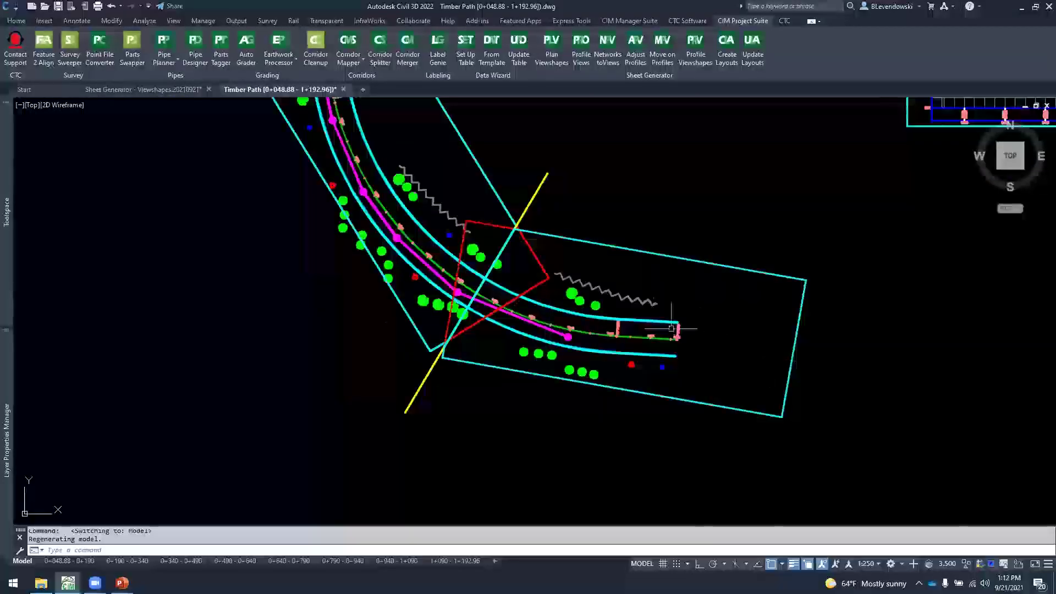
{"action": "scroll", "coordinate": [933, 457], "scroll_direction": "down", "scroll_amount": 5}
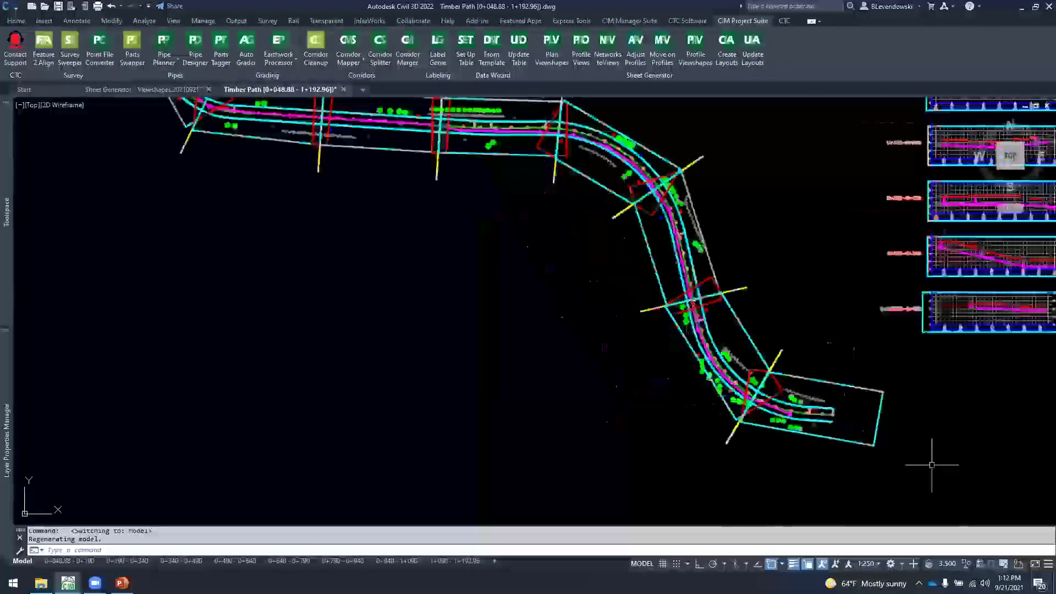
Examine where the first plan viewshape begins relative to the start of the Timber Path alignment and its first pipe structure
{"action": "scroll", "coordinate": [465, 199], "scroll_direction": "up", "scroll_amount": 6}
{"action": "middle_click_drag", "start_coordinate": [464, 199], "coordinate": [385, 282]}
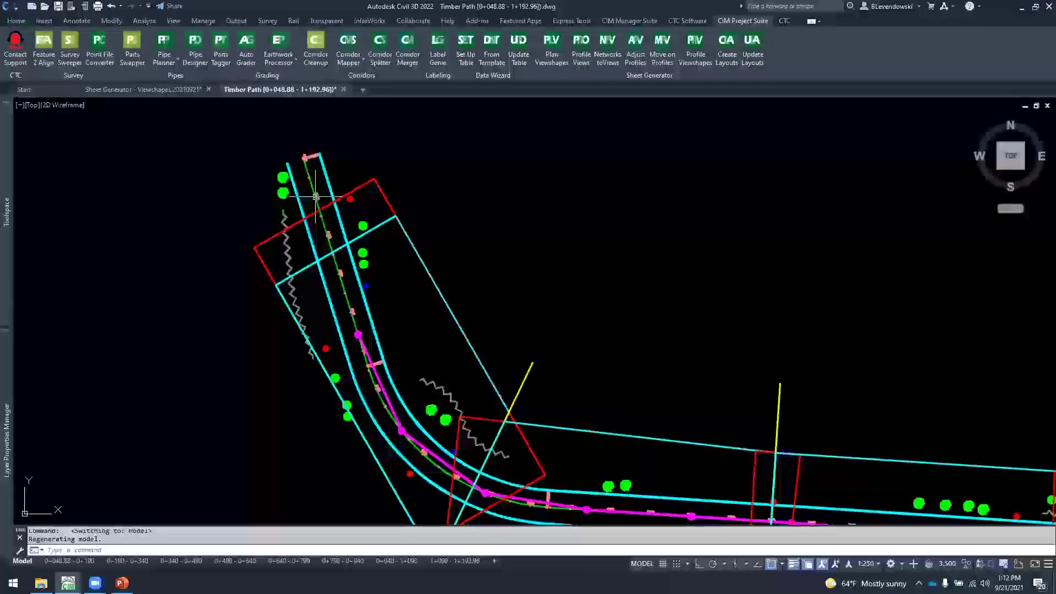
{"action": "scroll", "coordinate": [351, 187], "scroll_direction": "down", "scroll_amount": 3}
{"action": "middle_click_drag", "start_coordinate": [656, 259], "coordinate": [428, 223]}
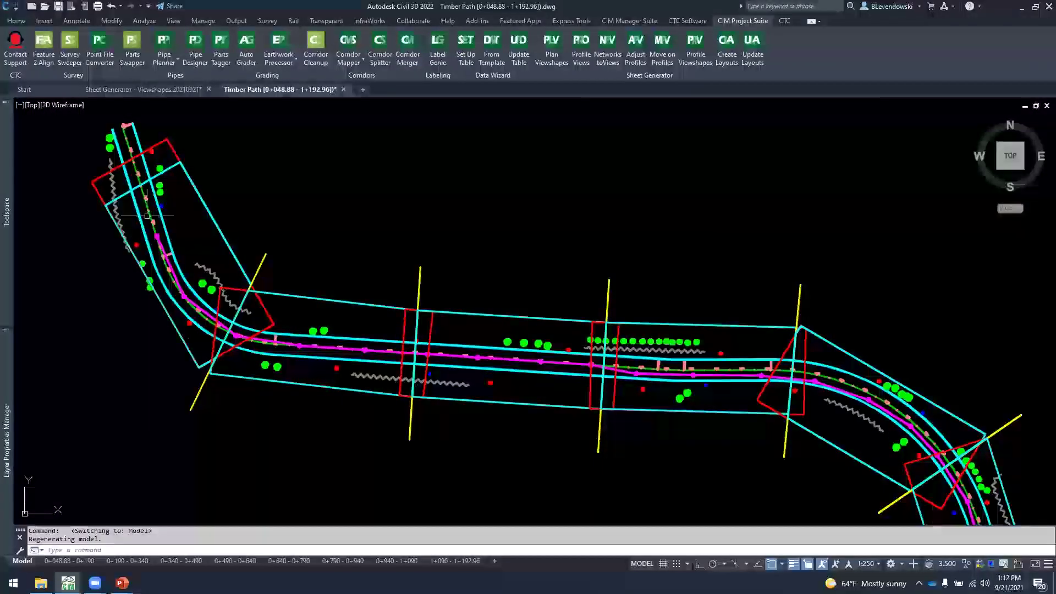
{"action": "scroll", "coordinate": [148, 226], "scroll_direction": "up", "scroll_amount": 6}
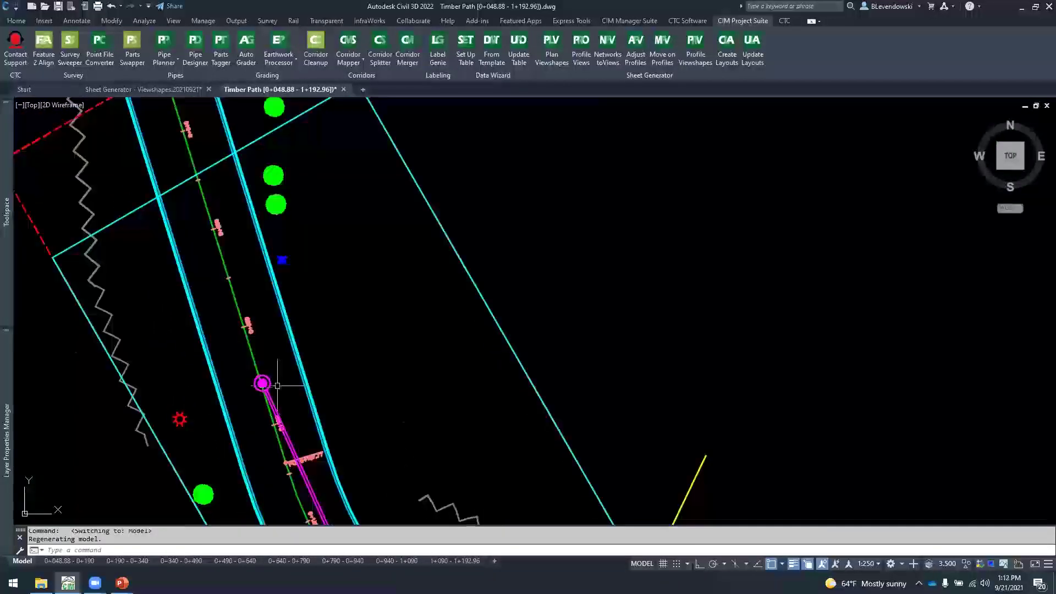
{"action": "scroll", "coordinate": [264, 378], "scroll_direction": "down", "scroll_amount": 2}
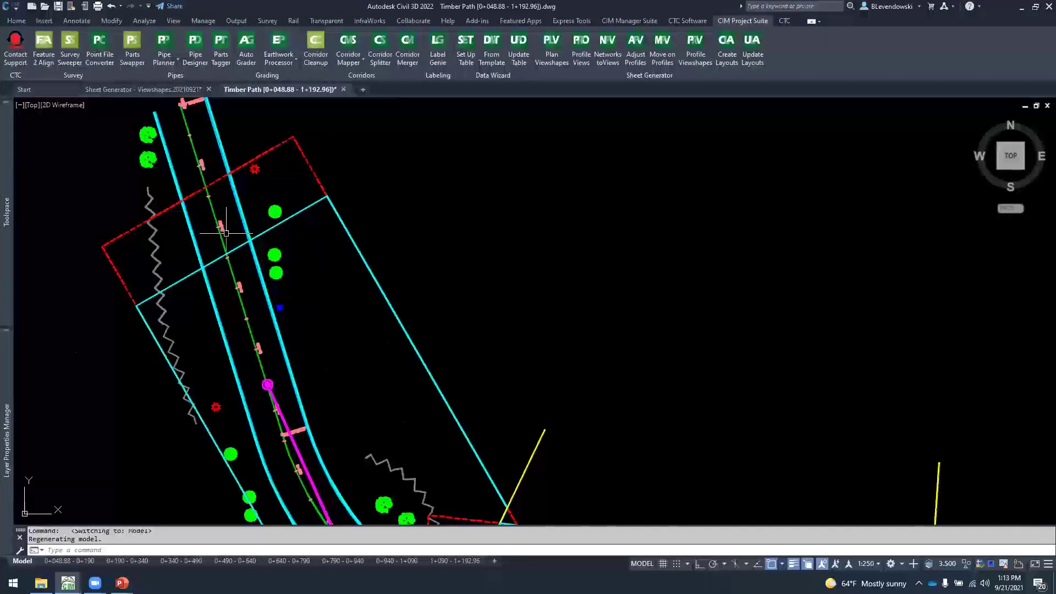
{"action": "scroll", "coordinate": [510, 184], "scroll_direction": "down", "scroll_amount": 4}
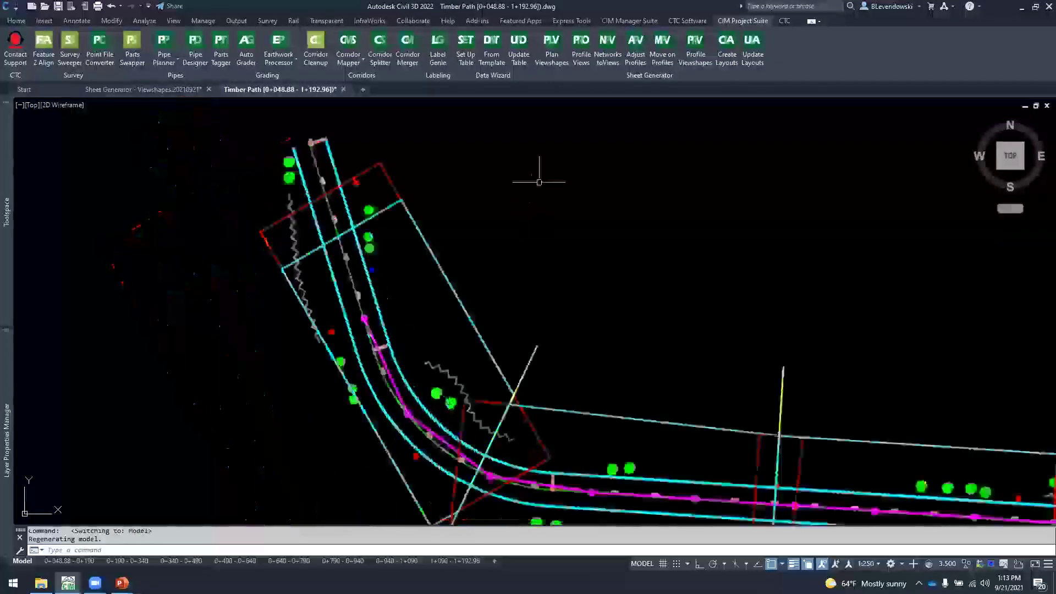
{"action": "mouse_move", "coordinate": [545, 250]}
{"action": "middle_mouse_down"}
{"action": "mouse_move", "coordinate": [412, 207]}
{"action": "mouse_move", "coordinate": [321, 198]}
{"action": "middle_mouse_up"}
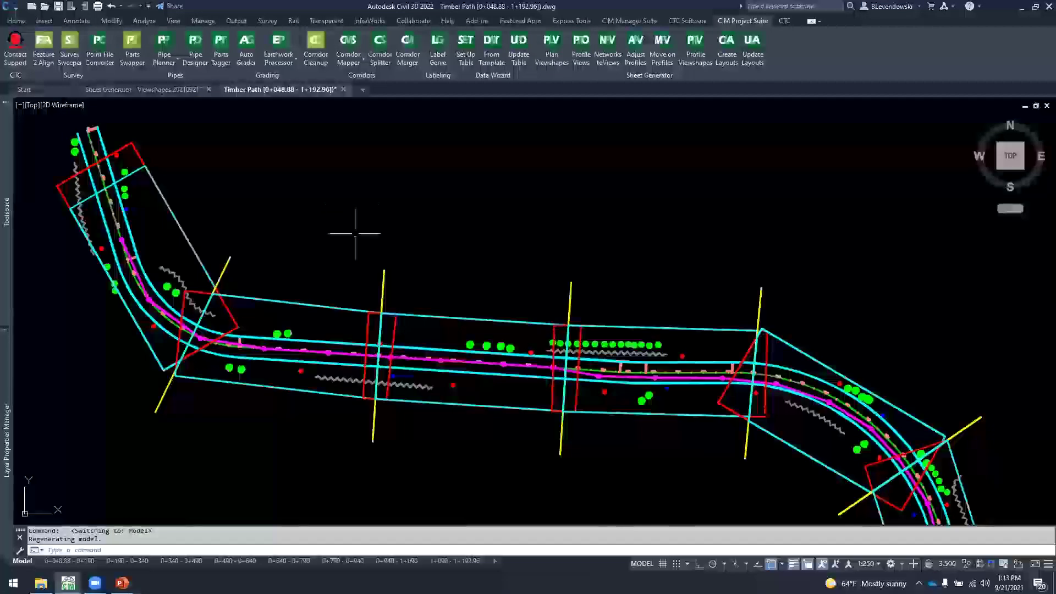
Start editing the Timber Path plan viewshapes with start station 0+020.00 and end station 1+170.00, and continue to the matchline settings
{"action": "left_click", "coordinate": [547, 55]}
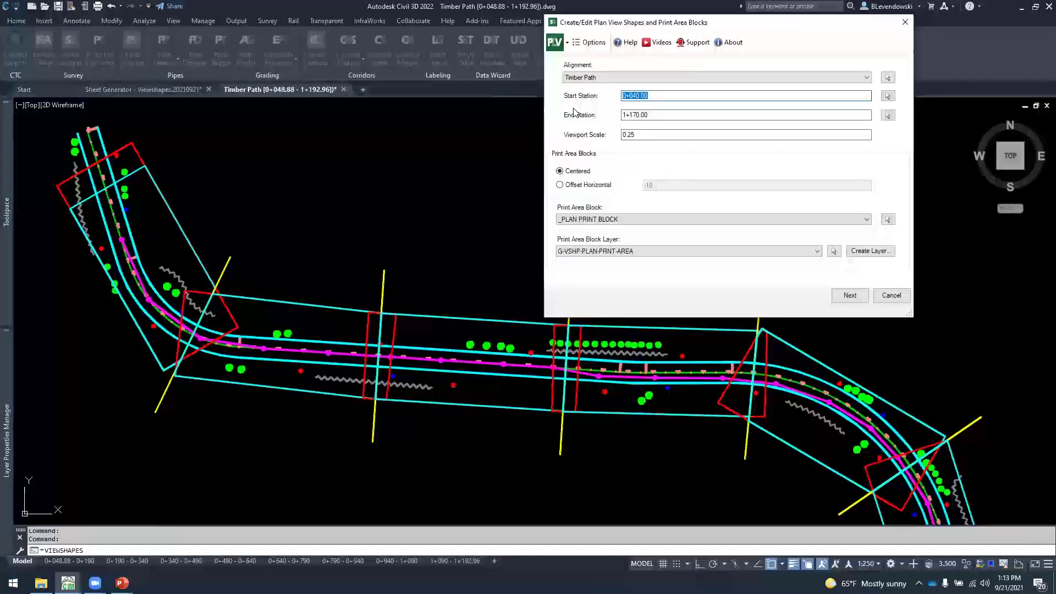
{"action": "type", "text": "2"}
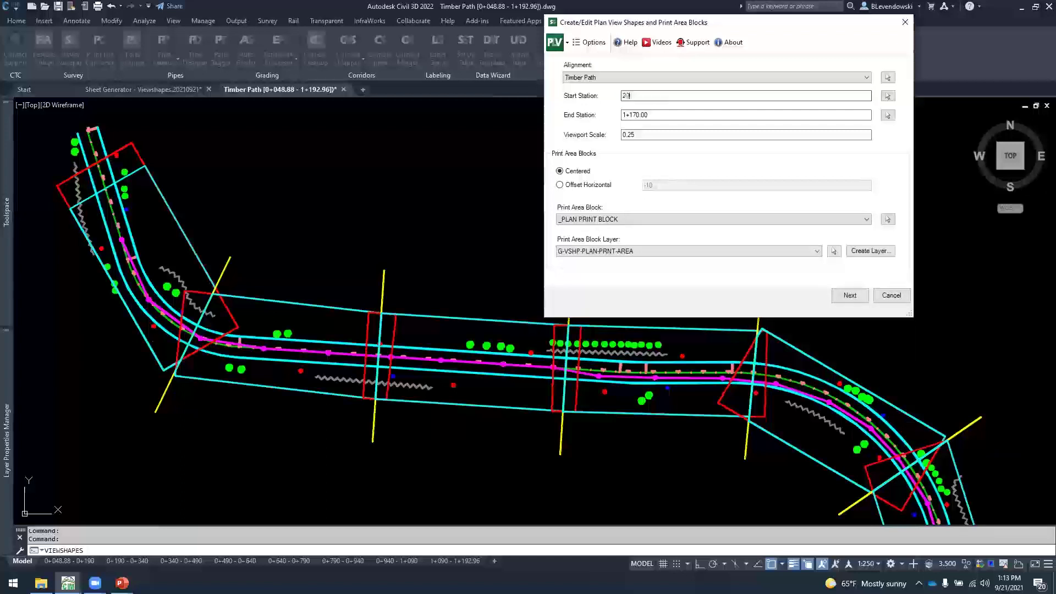
{"action": "type", "text": "0"}
{"action": "key", "text": "Tab"}
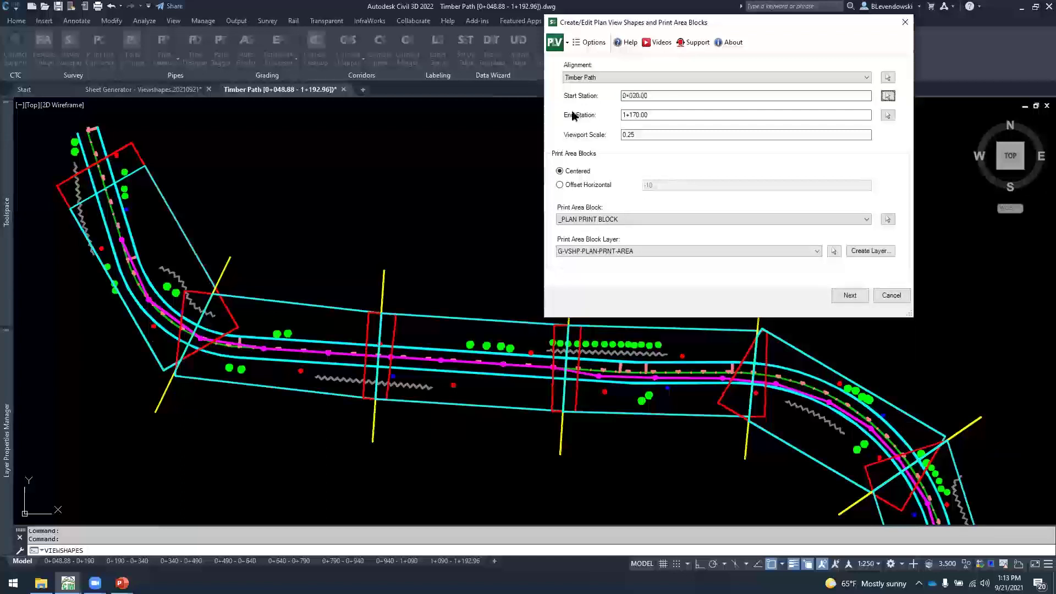
{"action": "left_click", "coordinate": [684, 118]}
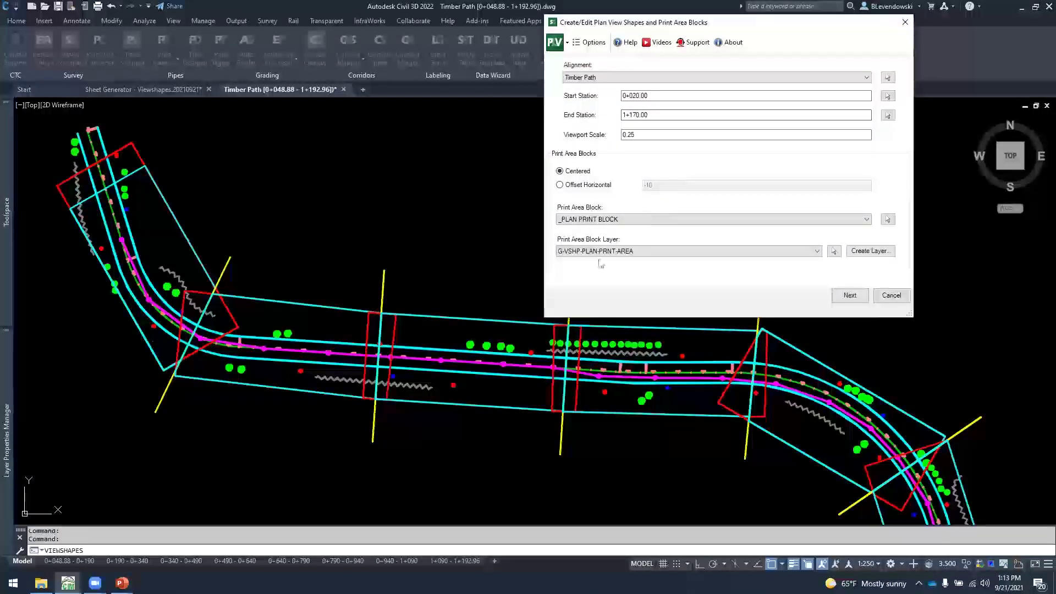
{"action": "left_click", "coordinate": [847, 296]}
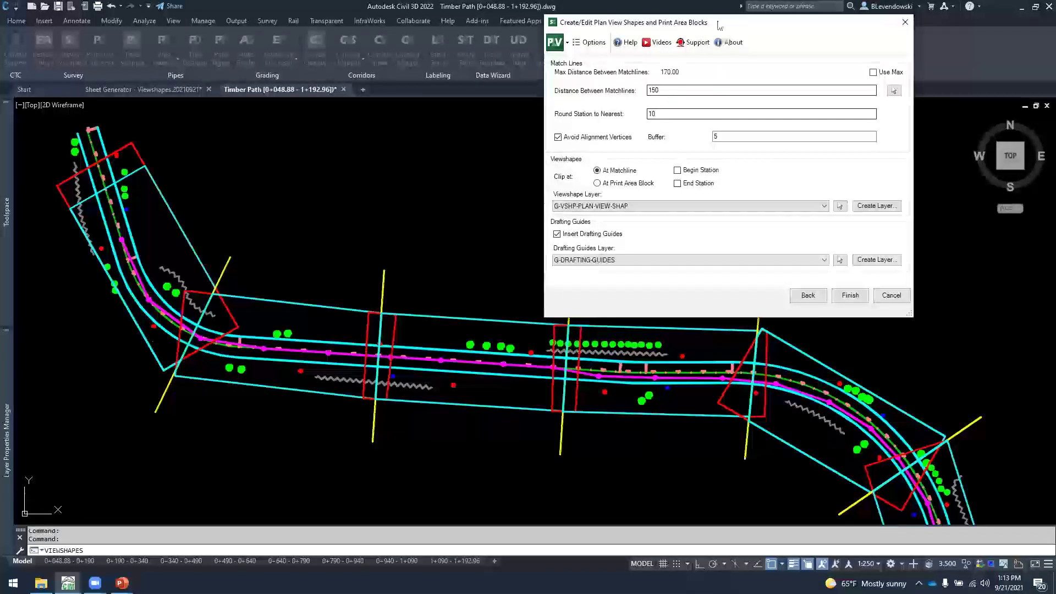
Rebuild the Timber Path plan viewshapes with 150 between matchlines, stations rounded to the nearest 10 and clipping at matchlines
{"action": "left_click_drag", "start_coordinate": [717, 22], "coordinate": [694, 52]}
{"action": "double_click", "coordinate": [640, 118]}
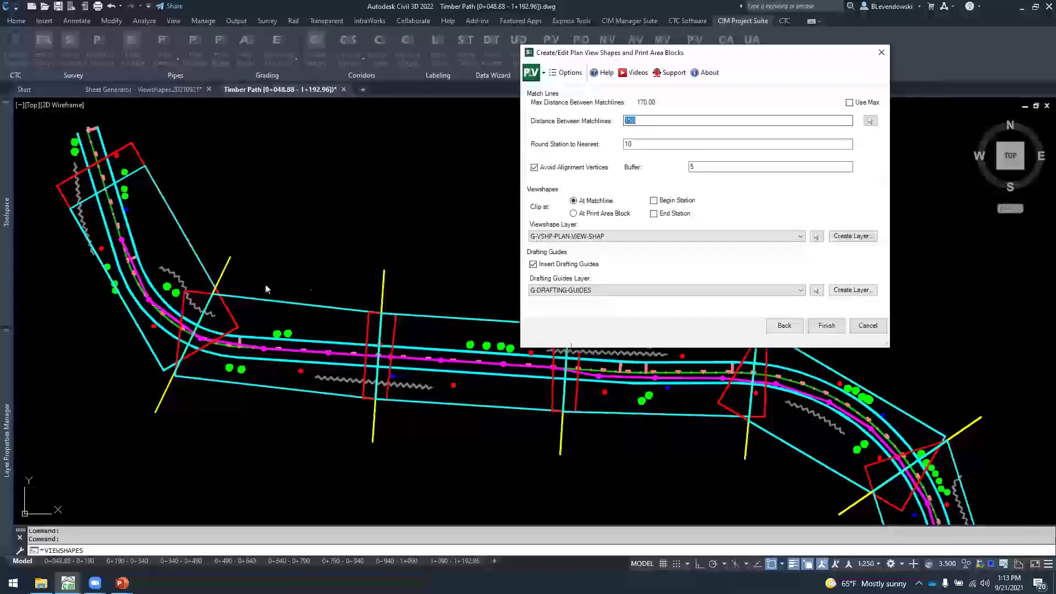
{"action": "left_click", "coordinate": [827, 326]}
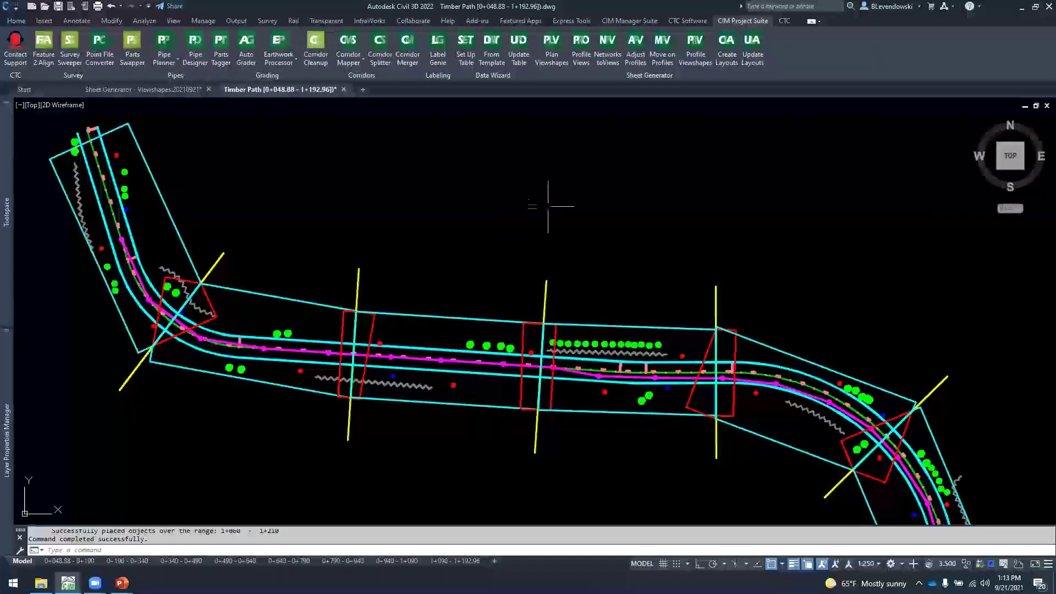
{"action": "middle_click_drag", "start_coordinate": [577, 223], "coordinate": [531, 195]}
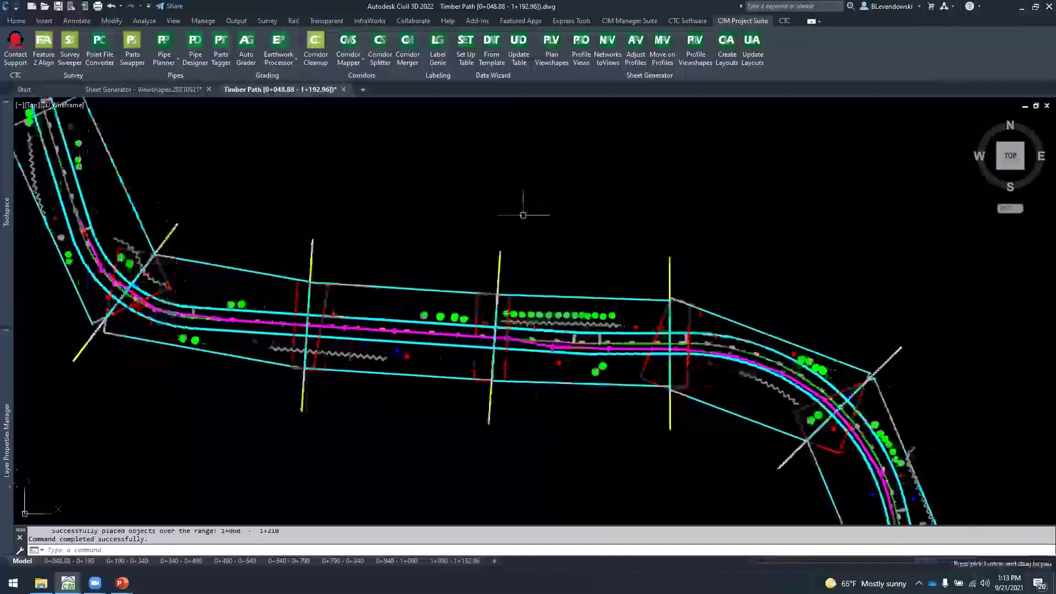
Examine the plan and profile viewports on the 0+190 - 0+340 sheet and return to model space
{"action": "left_click", "coordinate": [129, 561]}
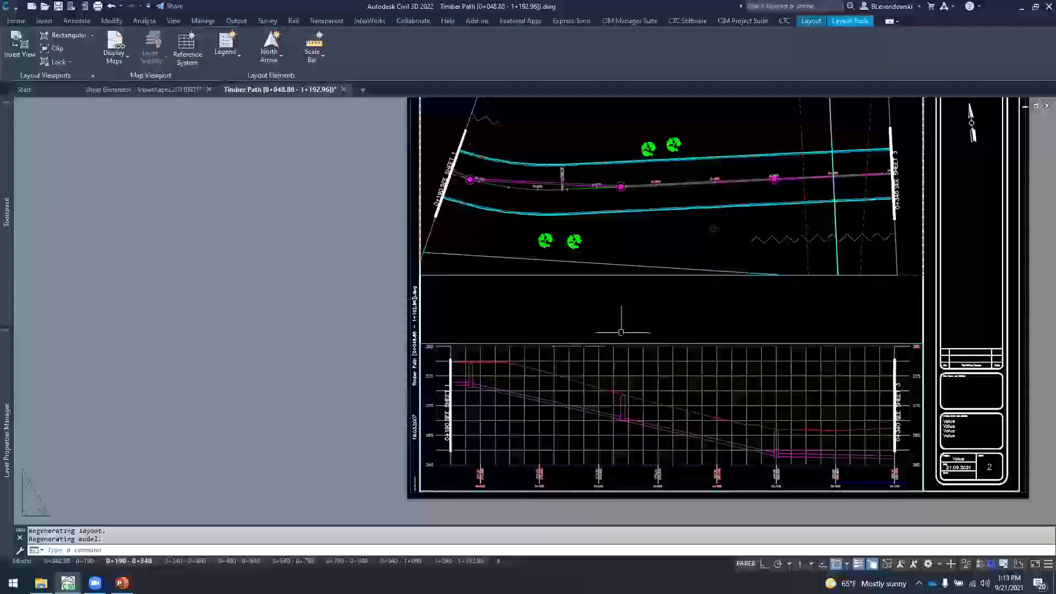
{"action": "middle_click_drag", "start_coordinate": [605, 308], "coordinate": [467, 391]}
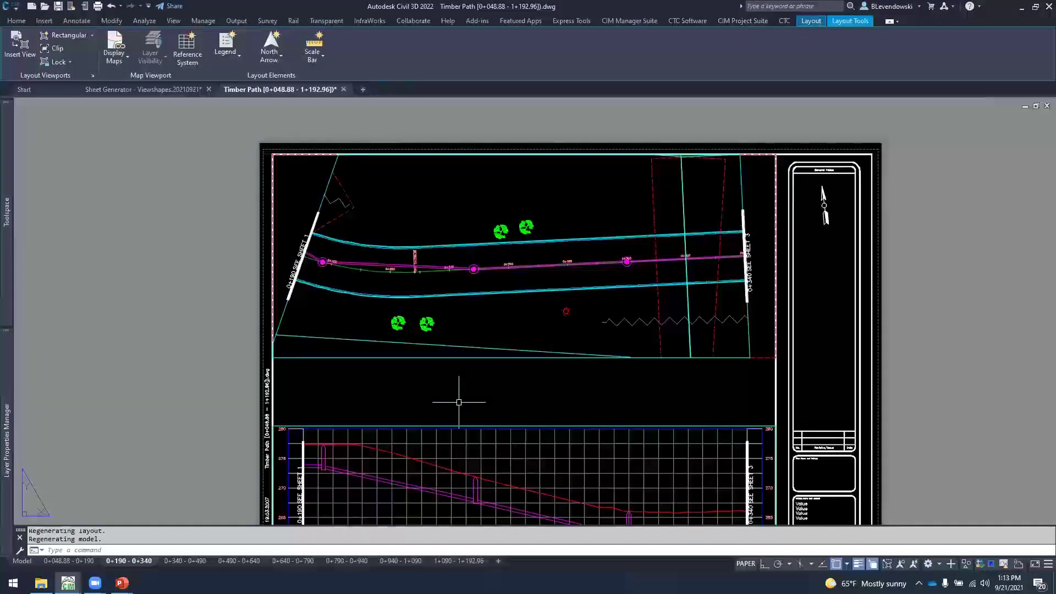
{"action": "key", "text": "ctrl"}
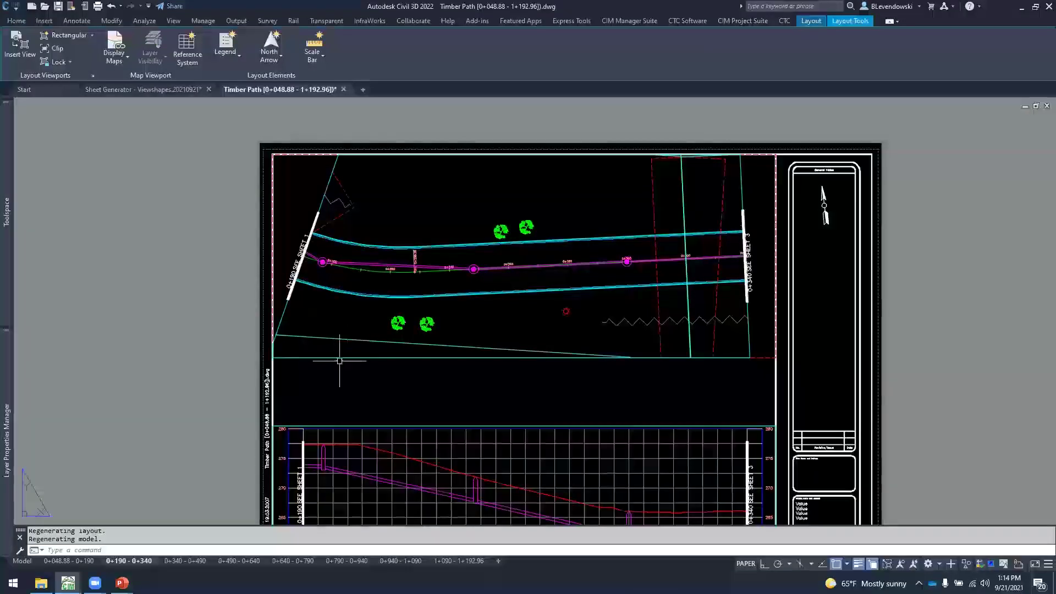
{"action": "left_click", "coordinate": [22, 560]}
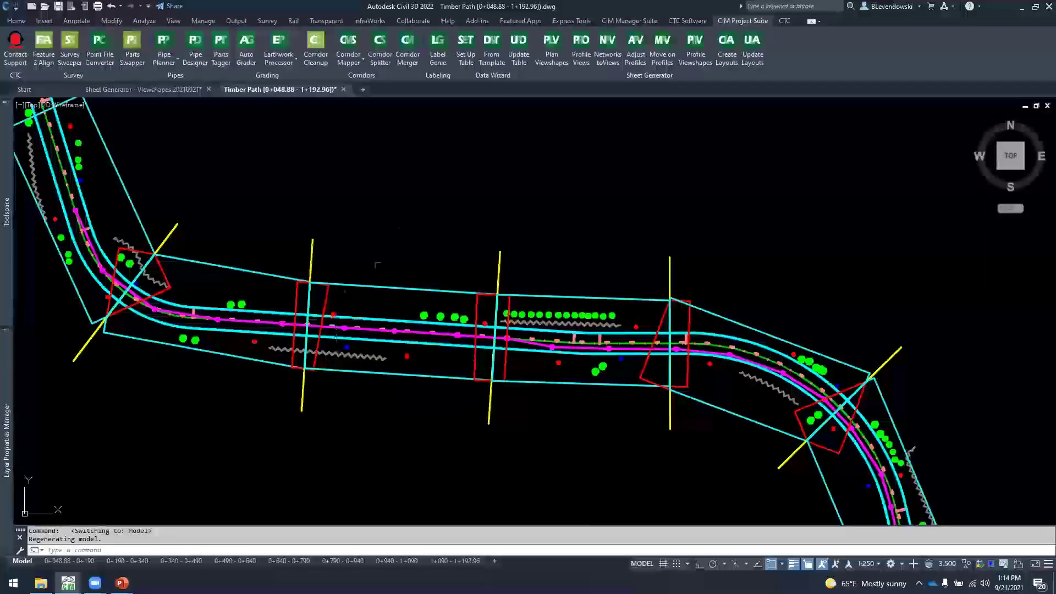
Adjust all profile views to match the plan viewshape stations, with 5 buffers at start and end and height 20 centred on median elevation
{"action": "scroll", "coordinate": [414, 235], "scroll_direction": "down", "scroll_amount": 5}
{"action": "key", "text": "Escape"}
{"action": "key", "text": "Escape"}
{"action": "middle_click_drag", "start_coordinate": [685, 362], "coordinate": [546, 312]}
{"action": "scroll", "coordinate": [638, 377], "scroll_direction": "up", "scroll_amount": 8}
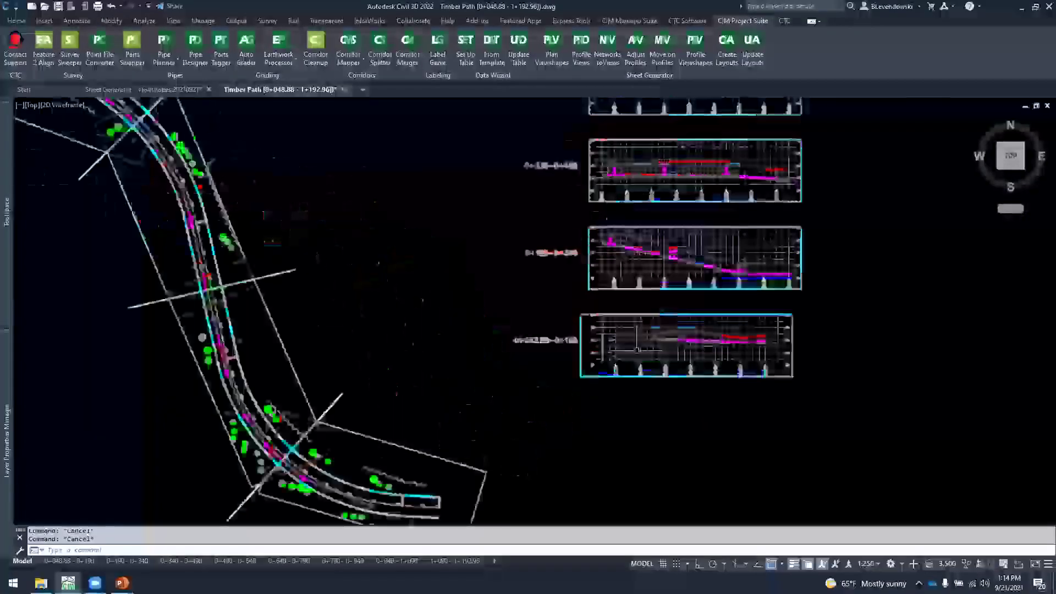
{"action": "scroll", "coordinate": [676, 368], "scroll_direction": "down", "scroll_amount": 2}
{"action": "middle_click_drag", "start_coordinate": [716, 296], "coordinate": [500, 482]}
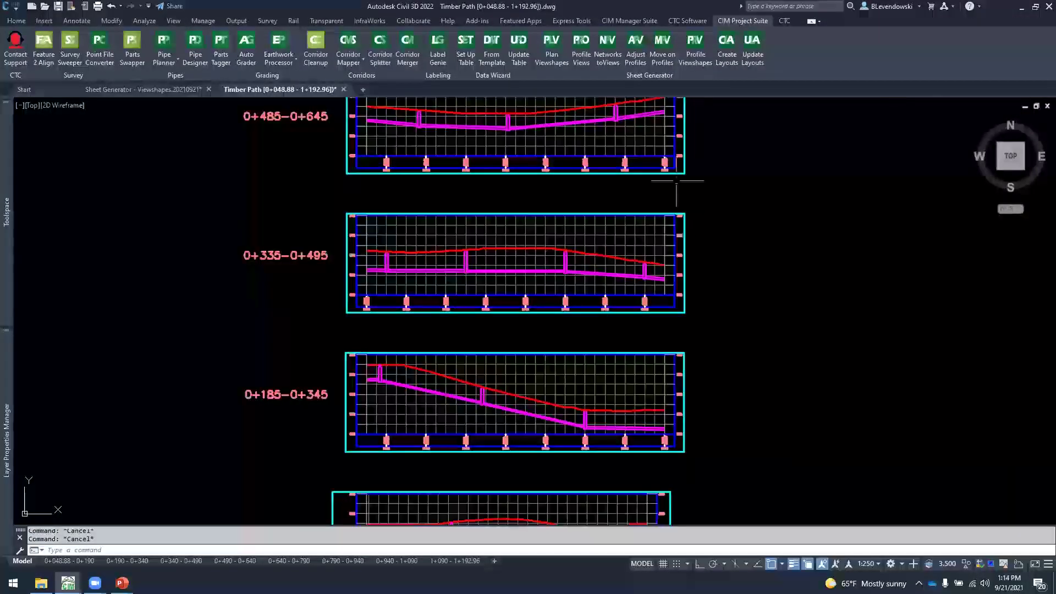
{"action": "left_click", "coordinate": [637, 51]}
{"action": "type", "text": "all"}
{"action": "key", "text": "Return"}
{"action": "key", "text": "Return"}
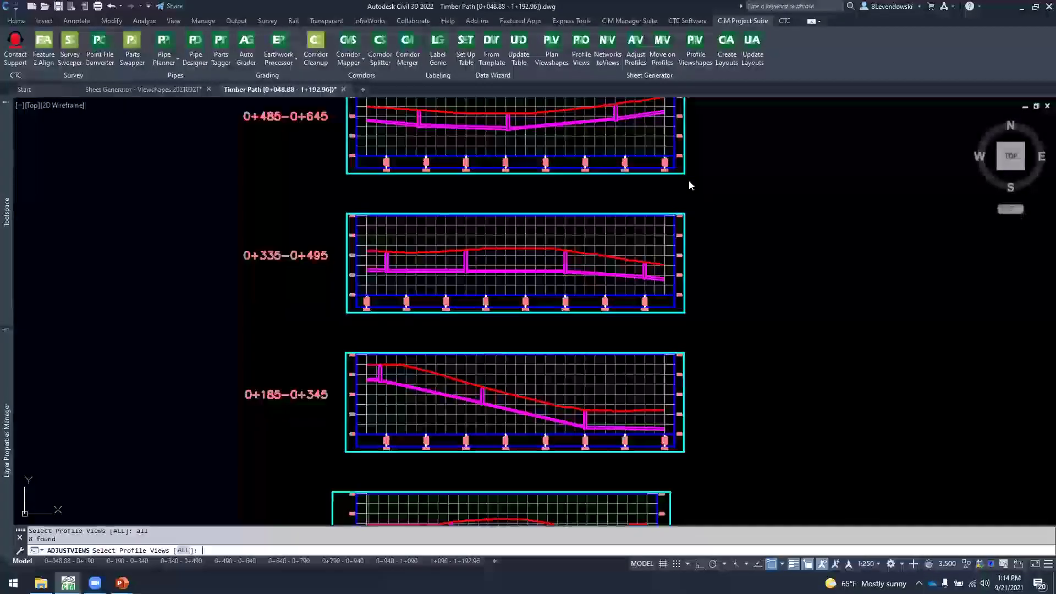
{"action": "left_click_drag", "start_coordinate": [799, 50], "coordinate": [802, 114]}
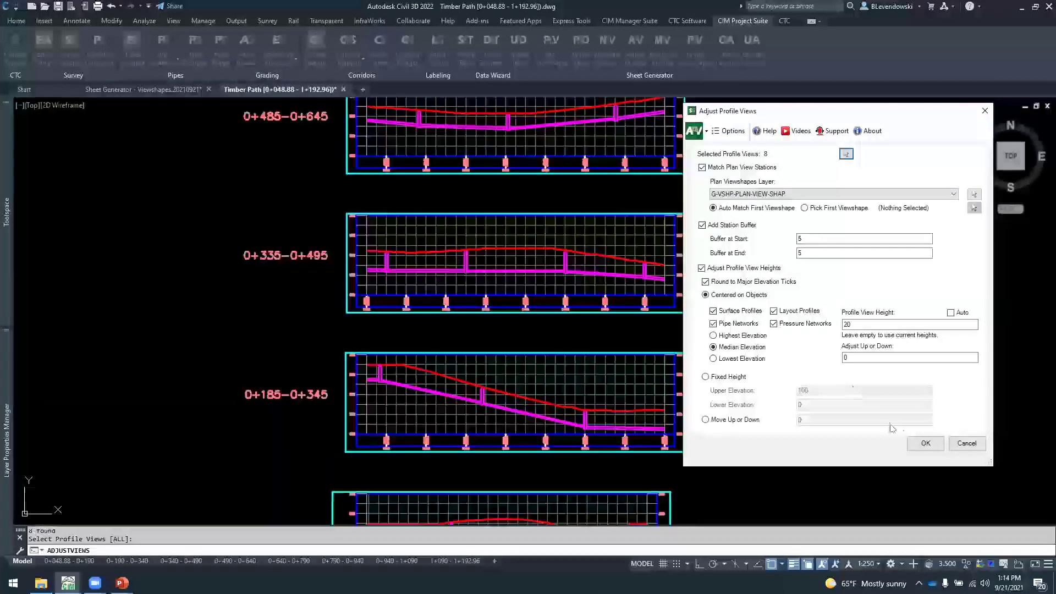
{"action": "left_click", "coordinate": [925, 443]}
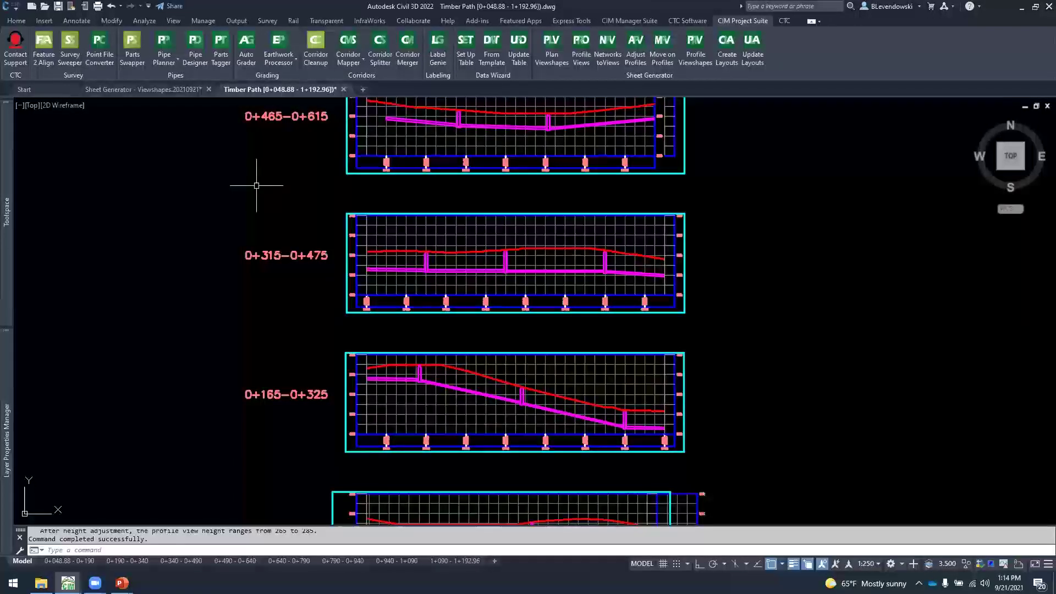
Update the profile viewshapes for all profile views, aligned with the Timber Path plan matchlines at Y offset -9, with masking blocks over the buffers
{"action": "mouse_move", "coordinate": [252, 191]}
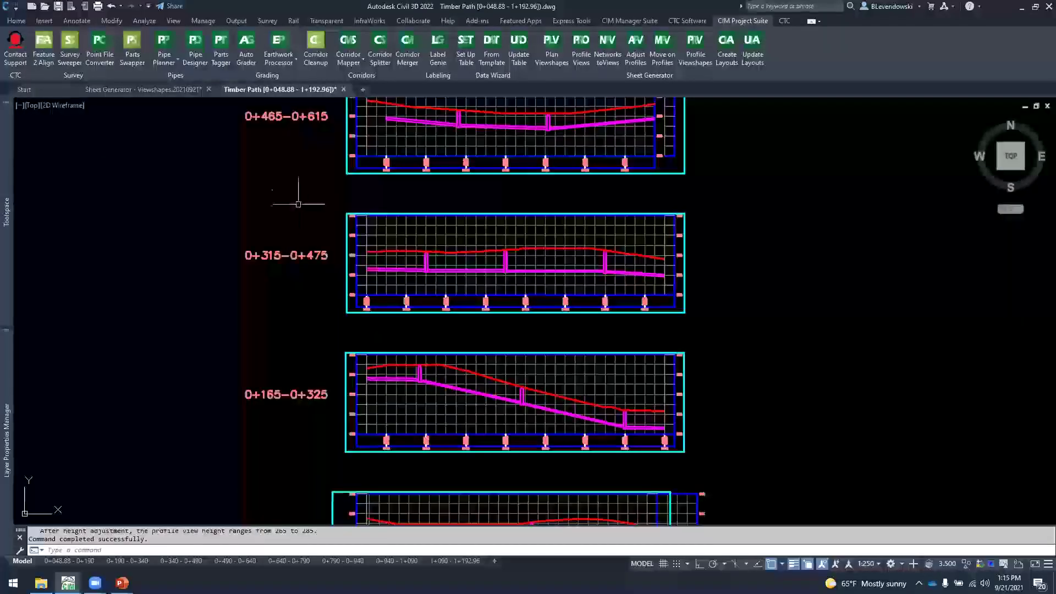
{"action": "middle_click_drag", "start_coordinate": [799, 205], "coordinate": [785, 284]}
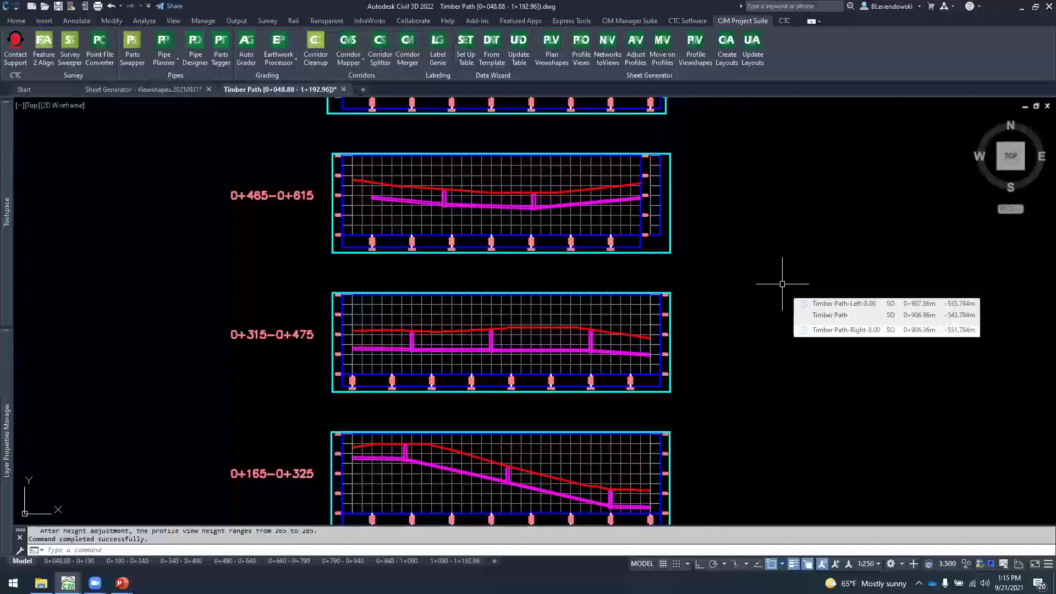
{"action": "key", "text": "Escape"}
{"action": "key", "text": "Escape"}
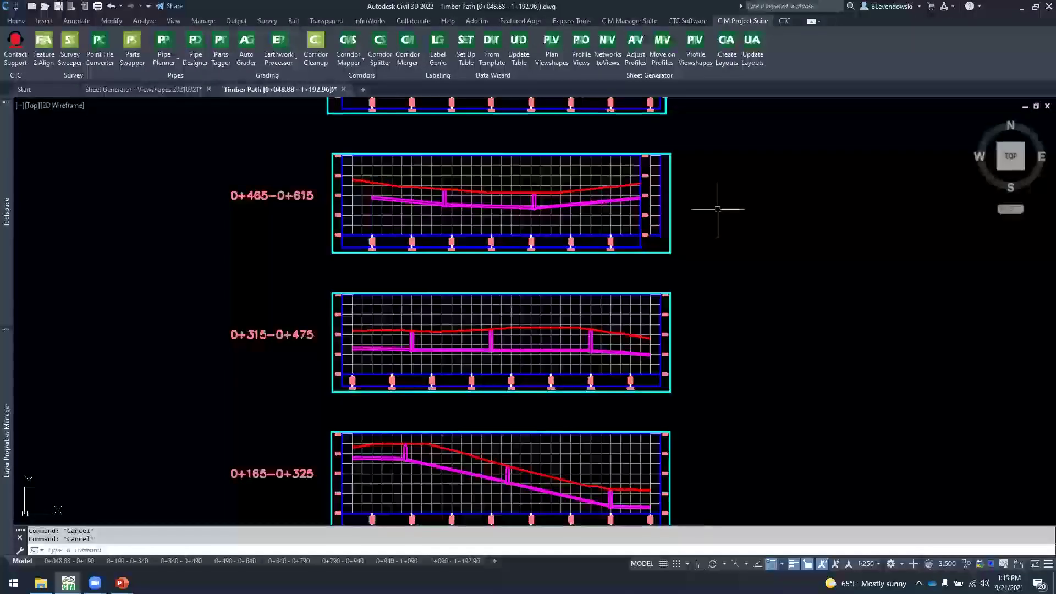
{"action": "middle_click_drag", "start_coordinate": [721, 324], "coordinate": [731, 222]}
{"action": "middle_click_drag", "start_coordinate": [629, 395], "coordinate": [643, 315]}
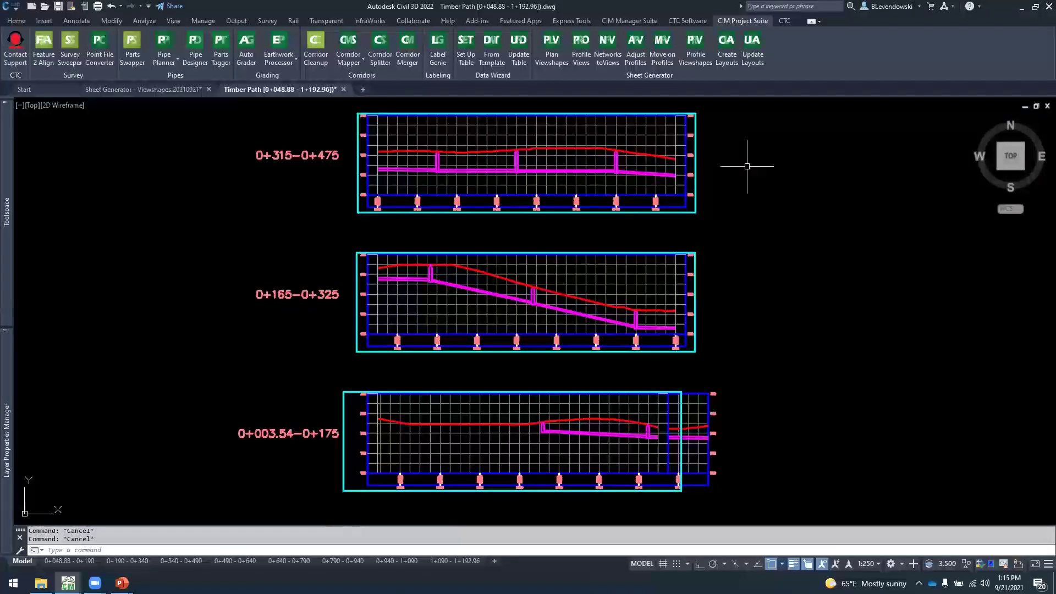
{"action": "left_click", "coordinate": [695, 51]}
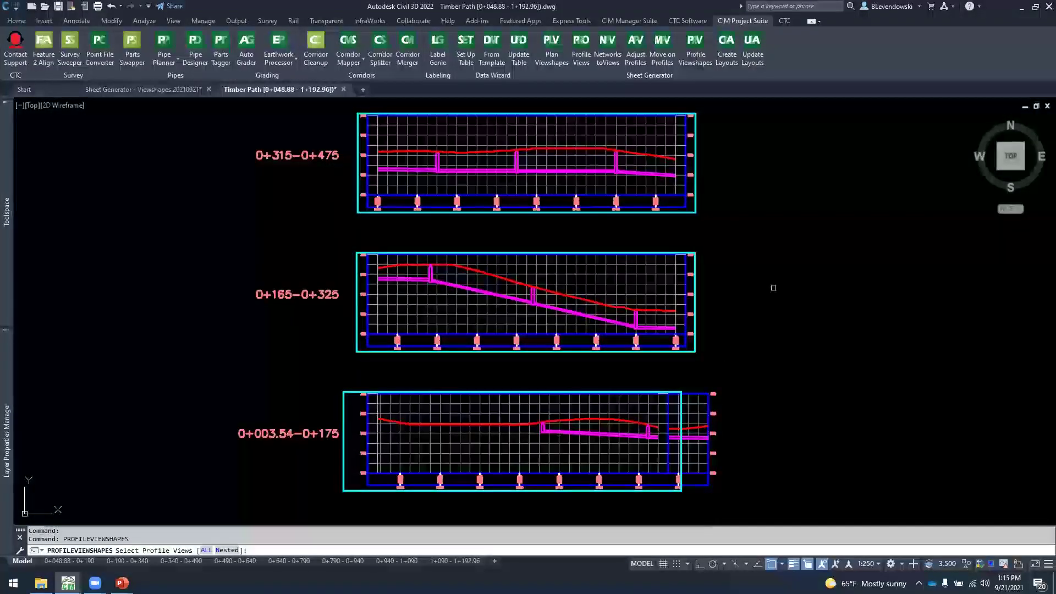
{"action": "type", "text": "all"}
{"action": "key", "text": "Return"}
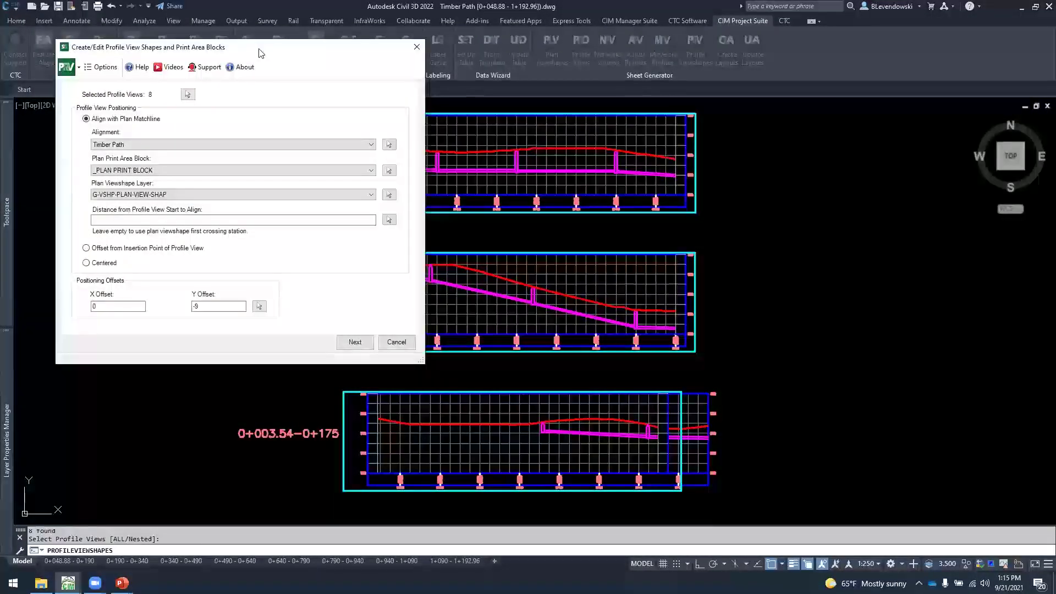
{"action": "left_click_drag", "start_coordinate": [259, 49], "coordinate": [220, 25]}
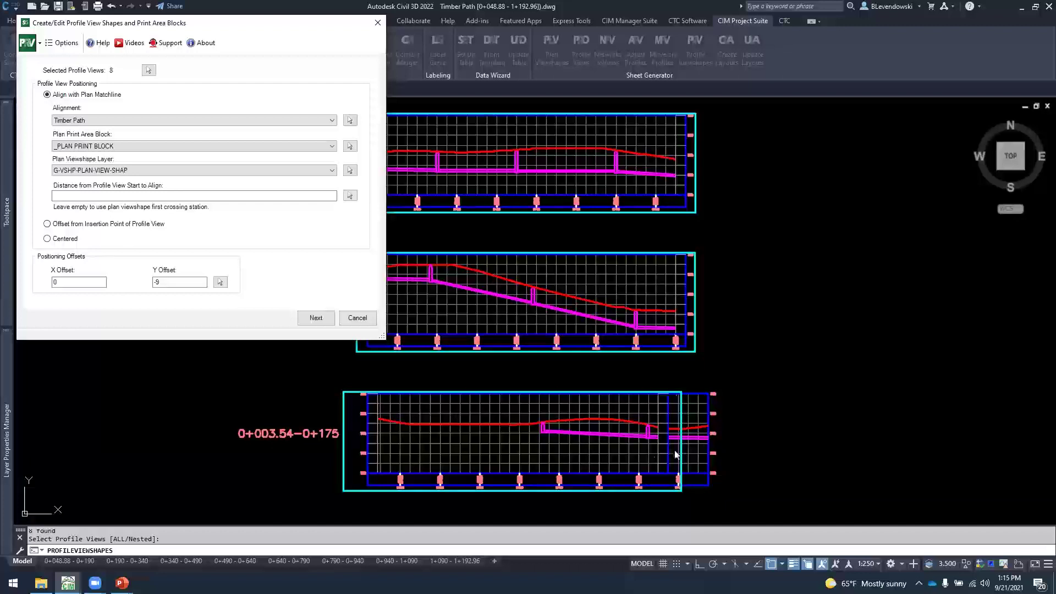
{"action": "left_click", "coordinate": [316, 320]}
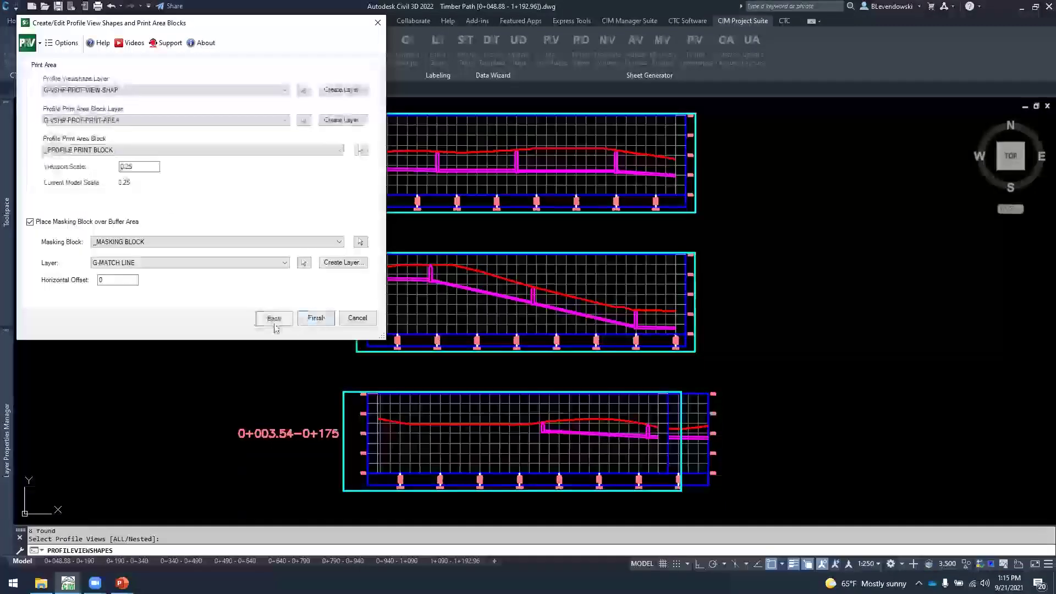
{"action": "left_click", "coordinate": [316, 319]}
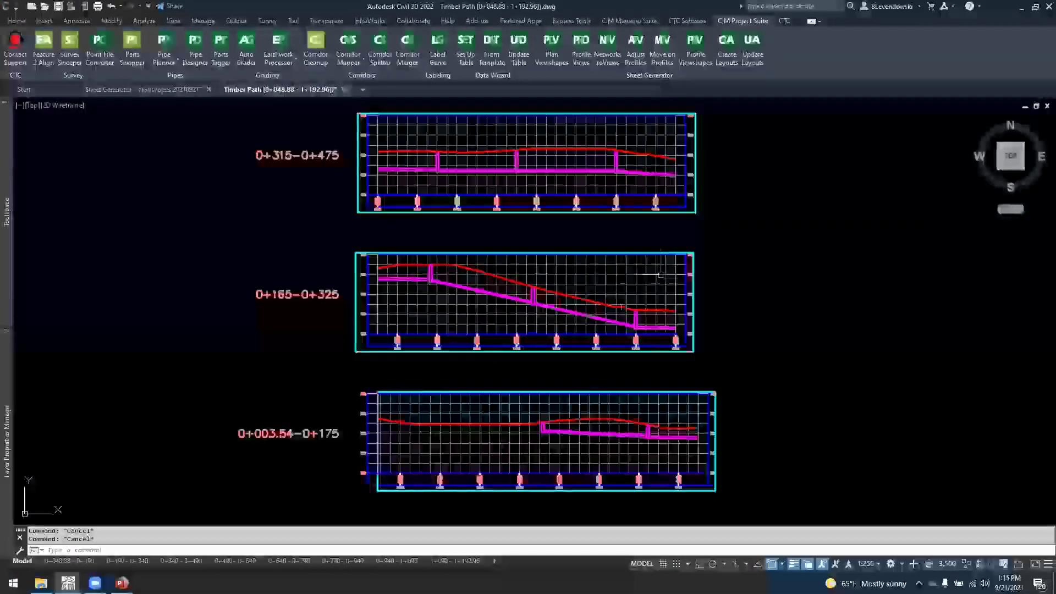
Examine the first profile view's frame and the corners where the first plan viewshape begins on the Timber Path alignment
{"action": "mouse_move", "coordinate": [704, 251]}
{"action": "middle_mouse_down"}
{"action": "mouse_move", "coordinate": [707, 324]}
{"action": "mouse_move", "coordinate": [735, 226]}
{"action": "mouse_move", "coordinate": [780, 150]}
{"action": "middle_mouse_up"}
{"action": "middle_click_drag", "start_coordinate": [734, 330], "coordinate": [824, 259]}
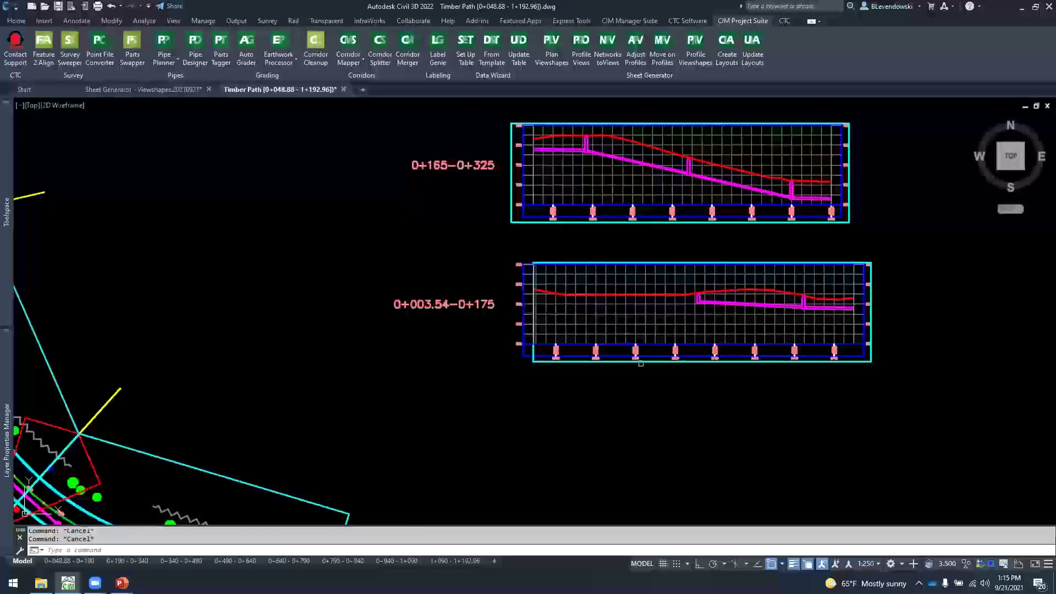
{"action": "scroll", "coordinate": [660, 341], "scroll_direction": "down", "scroll_amount": 6}
{"action": "scroll", "coordinate": [347, 238], "scroll_direction": "up", "scroll_amount": 2}
{"action": "scroll", "coordinate": [346, 238], "scroll_direction": "up", "scroll_amount": 4}
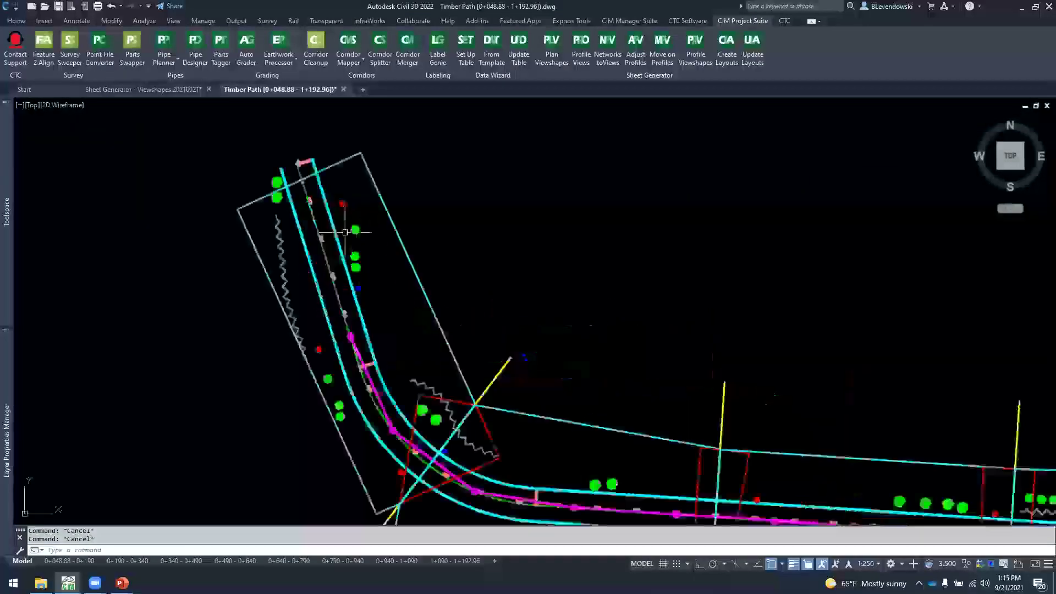
{"action": "scroll", "coordinate": [330, 170], "scroll_direction": "up", "scroll_amount": 3}
{"action": "left_click", "coordinate": [326, 168]}
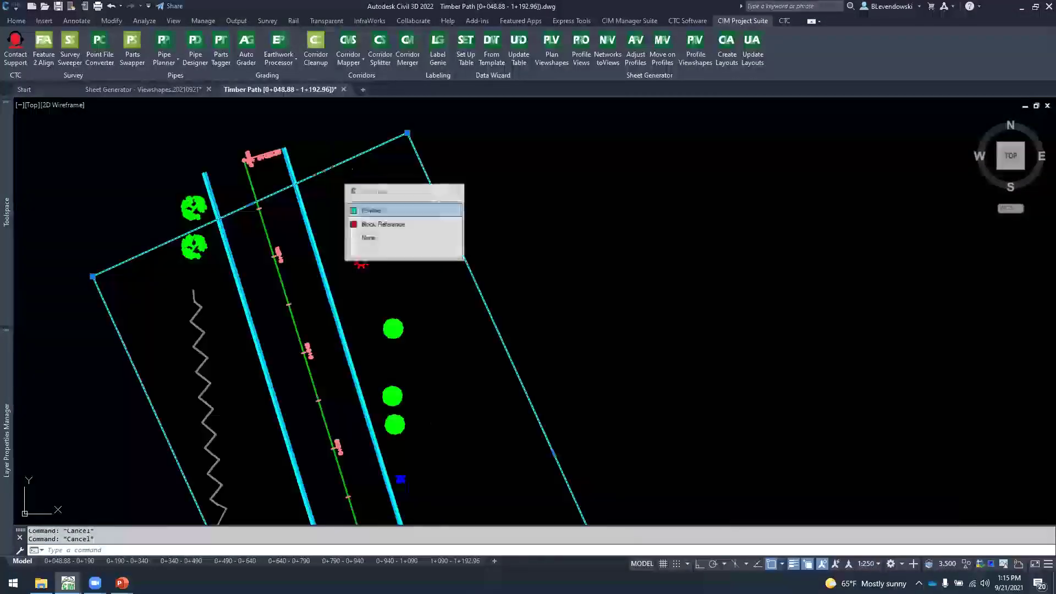
{"action": "left_click", "coordinate": [406, 133], "text": "shift"}
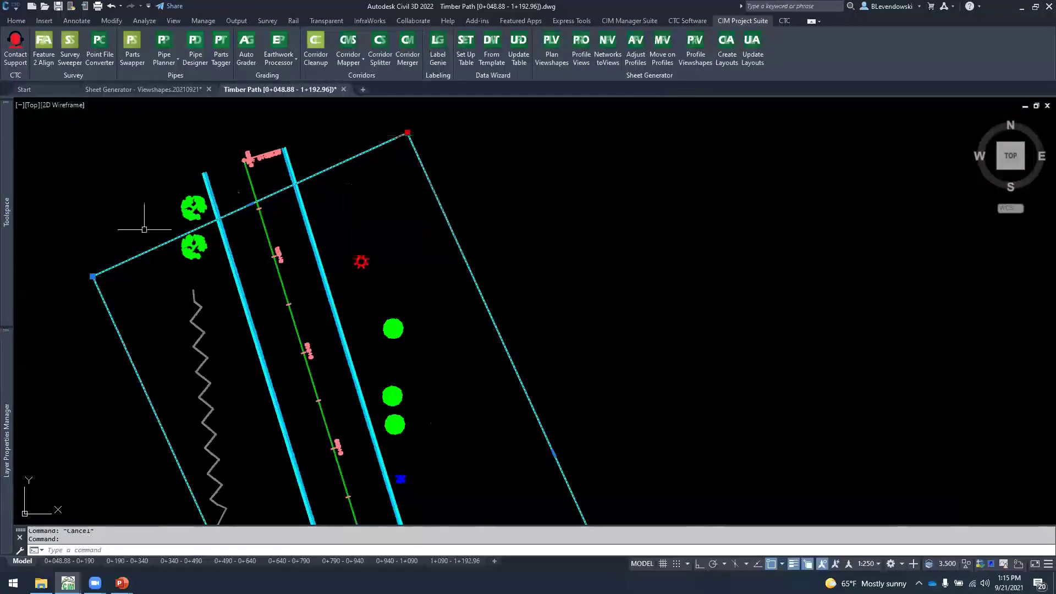
{"action": "key", "text": "Escape"}
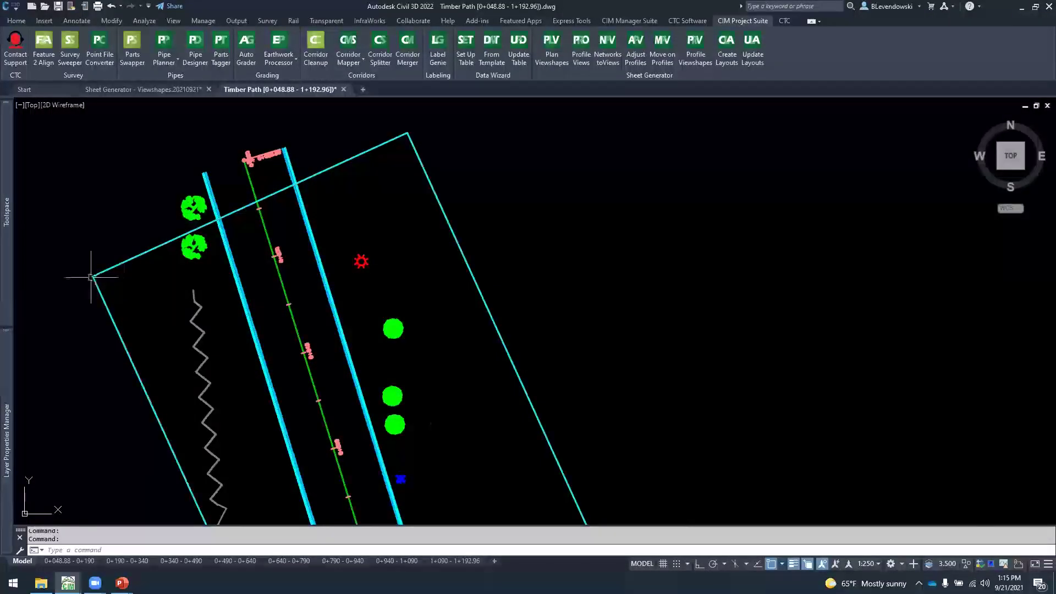
{"action": "key", "text": "Escape"}
{"action": "key", "text": "Escape"}
Rebuild the plan viewshapes with the first one clipped at the begin station, keeping 150 between matchlines
{"action": "left_click", "coordinate": [552, 45]}
{"action": "left_click", "coordinate": [827, 326]}
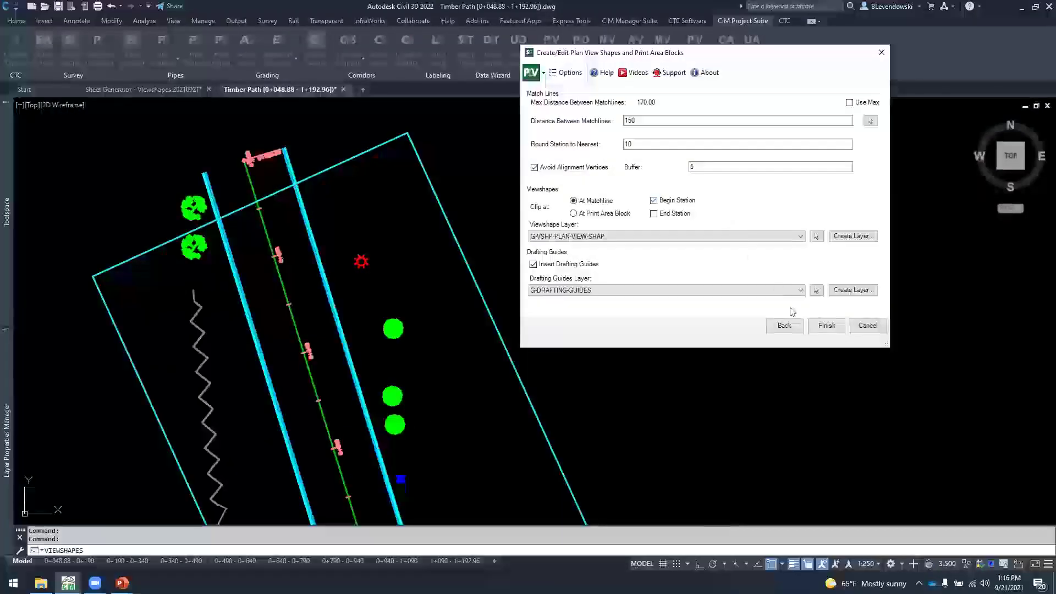
{"action": "left_click", "coordinate": [825, 325]}
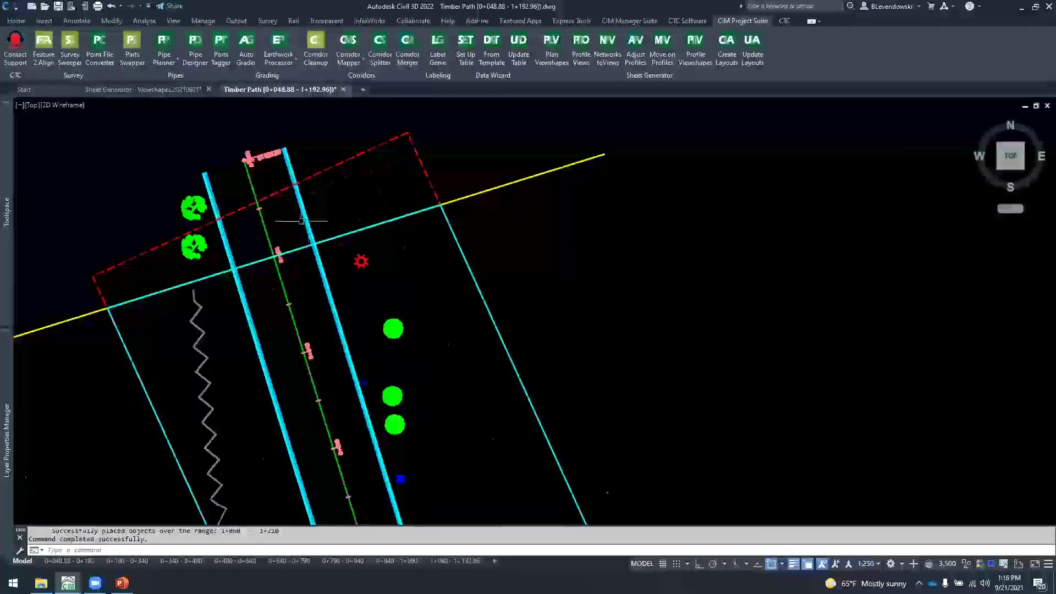
{"action": "key", "text": "Escape"}
{"action": "key", "text": "Escape"}
Adjust only the first profile view, 0+003.54-0+175, to match the clipped plan viewshape's stations with 5 buffers at start and end
{"action": "scroll", "coordinate": [867, 431], "scroll_direction": "up", "scroll_amount": 3}
{"action": "scroll", "coordinate": [799, 271], "scroll_direction": "up", "scroll_amount": 6}
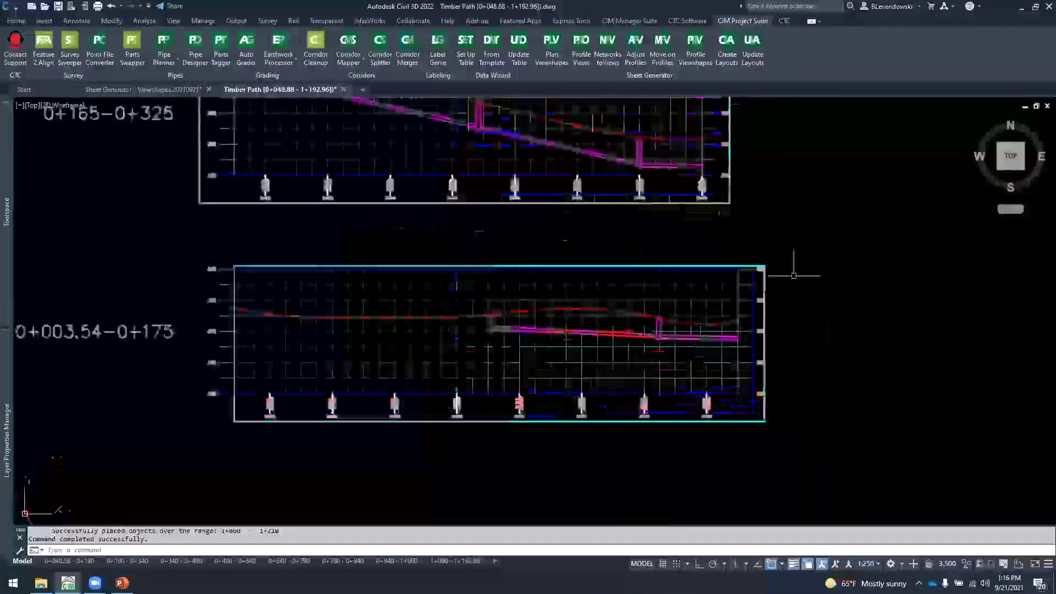
{"action": "left_click", "coordinate": [632, 58]}
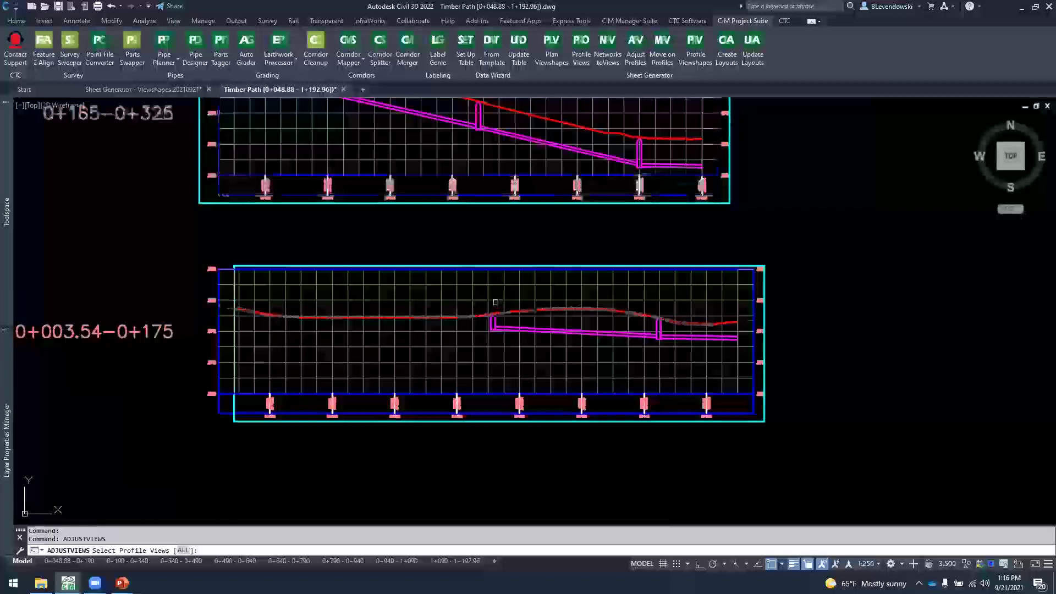
{"action": "left_click", "coordinate": [491, 299]}
{"action": "key", "text": "Return"}
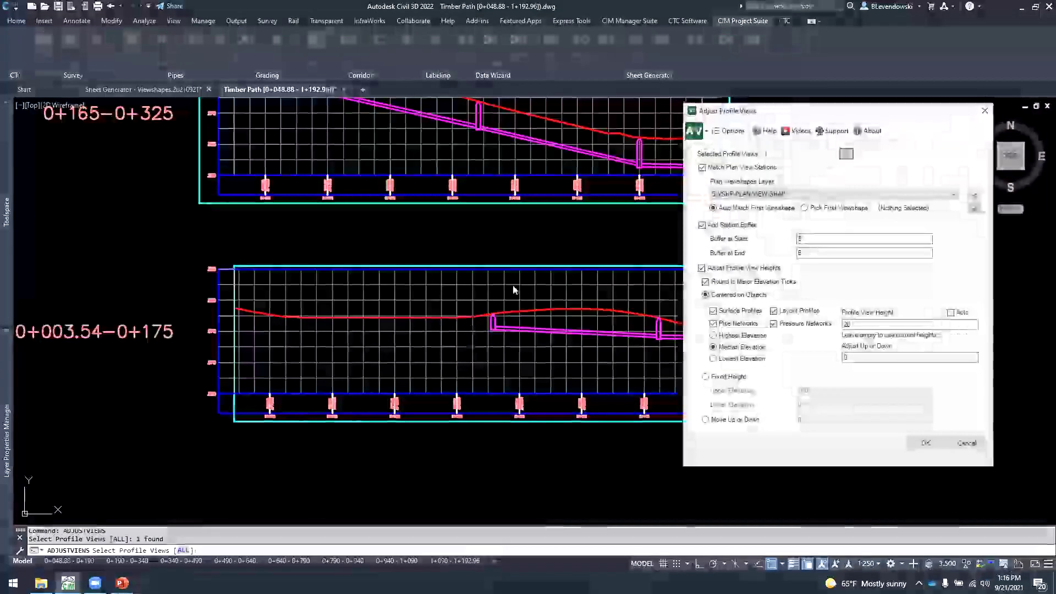
{"action": "left_click", "coordinate": [925, 443]}
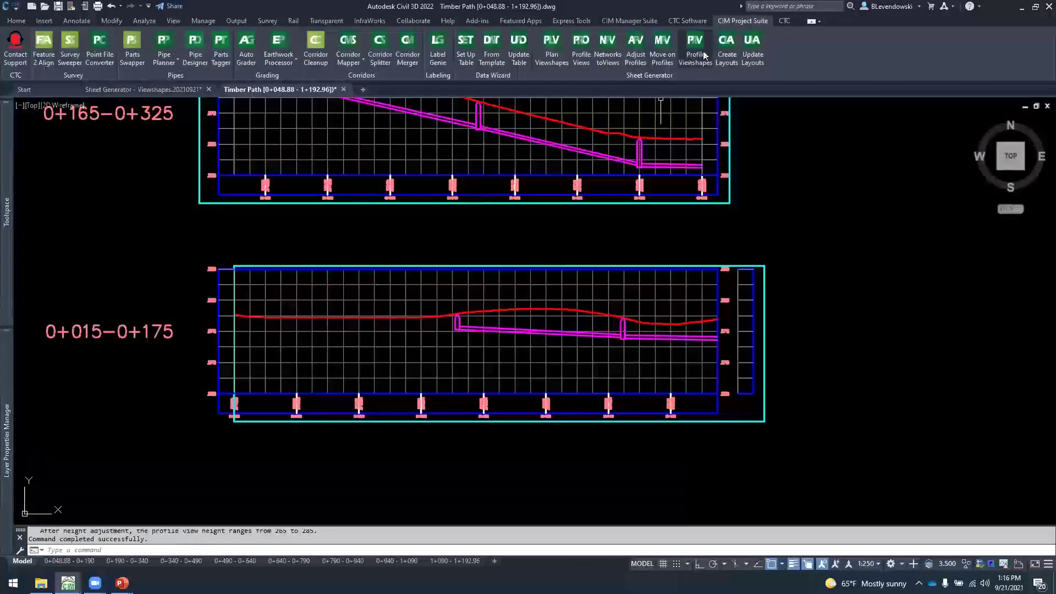
Update the first profile view's viewshape and masking blocks, aligned with the plan matchline, and regenerate the drawing
{"action": "left_click", "coordinate": [695, 46]}
{"action": "left_click", "coordinate": [623, 288]}
{"action": "key", "text": "Return"}
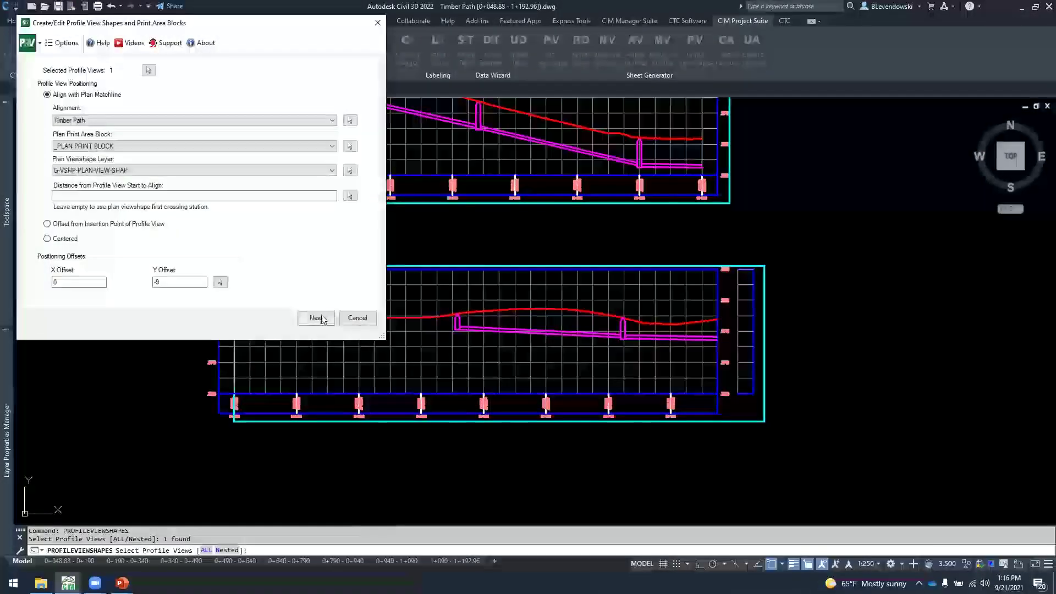
{"action": "left_click", "coordinate": [316, 318]}
{"action": "left_click", "coordinate": [316, 317]}
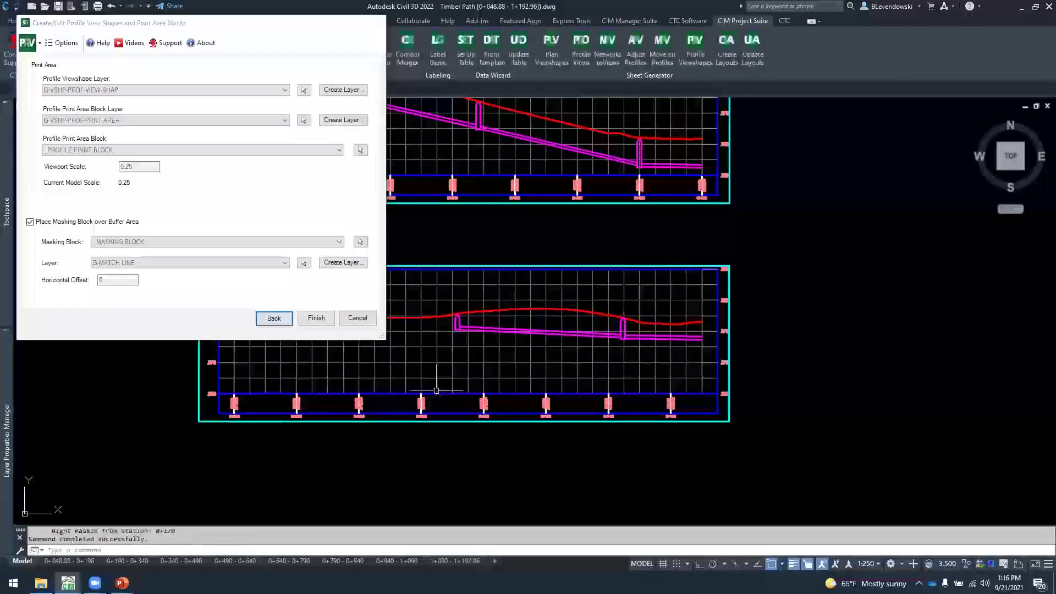
{"action": "key", "text": "Escape"}
{"action": "key", "text": "Escape"}
{"action": "middle_click_drag", "start_coordinate": [389, 370], "coordinate": [501, 368]}
{"action": "type", "text": "rea"}
{"action": "key", "text": "Return"}
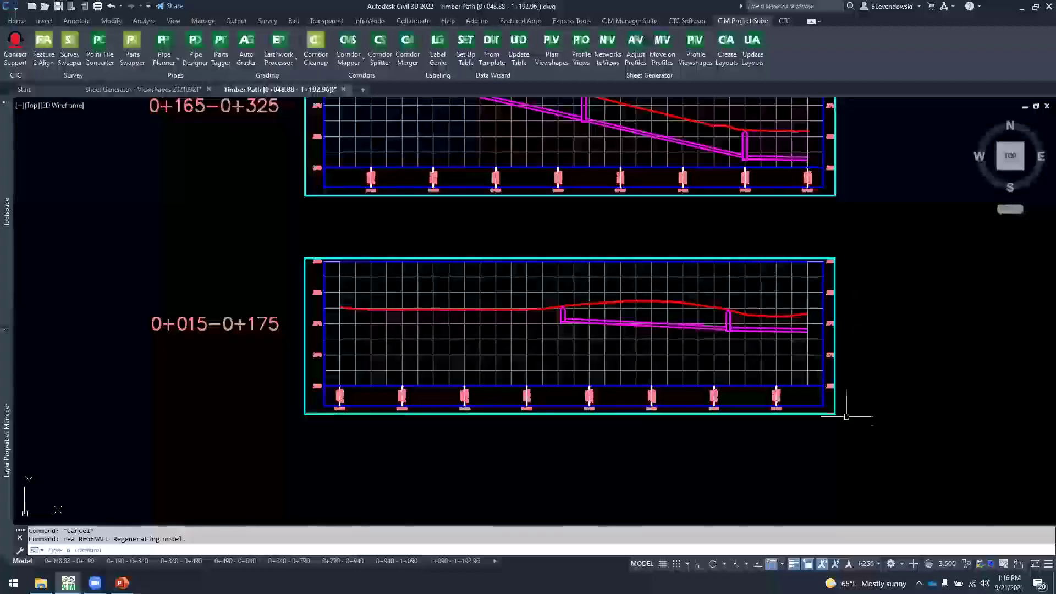
Examine the updated profile views from 0+015-0+175 up to the last one, comparing their grids and frames
{"action": "mouse_move", "coordinate": [862, 301]}
{"action": "middle_mouse_down"}
{"action": "mouse_move", "coordinate": [855, 287]}
{"action": "mouse_move", "coordinate": [804, 309]}
{"action": "mouse_move", "coordinate": [799, 351]}
{"action": "mouse_move", "coordinate": [814, 390]}
{"action": "middle_mouse_up"}
{"action": "middle_click_drag", "start_coordinate": [815, 301], "coordinate": [836, 377]}
{"action": "middle_click_drag", "start_coordinate": [833, 220], "coordinate": [841, 311]}
{"action": "mouse_move", "coordinate": [795, 202]}
{"action": "middle_mouse_down"}
{"action": "mouse_move", "coordinate": [798, 246]}
{"action": "mouse_move", "coordinate": [809, 45]}
{"action": "middle_mouse_up"}
{"action": "middle_click_drag", "start_coordinate": [484, 396], "coordinate": [519, 330]}
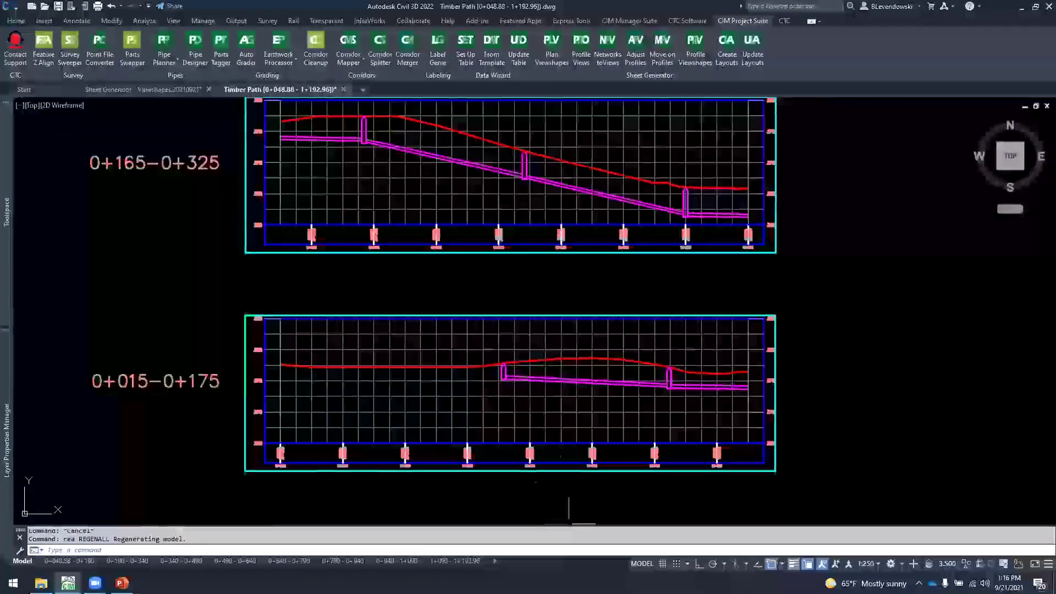
{"action": "scroll", "coordinate": [516, 501], "scroll_direction": "down", "scroll_amount": 5}
{"action": "middle_click_drag", "start_coordinate": [182, 358], "coordinate": [343, 400]}
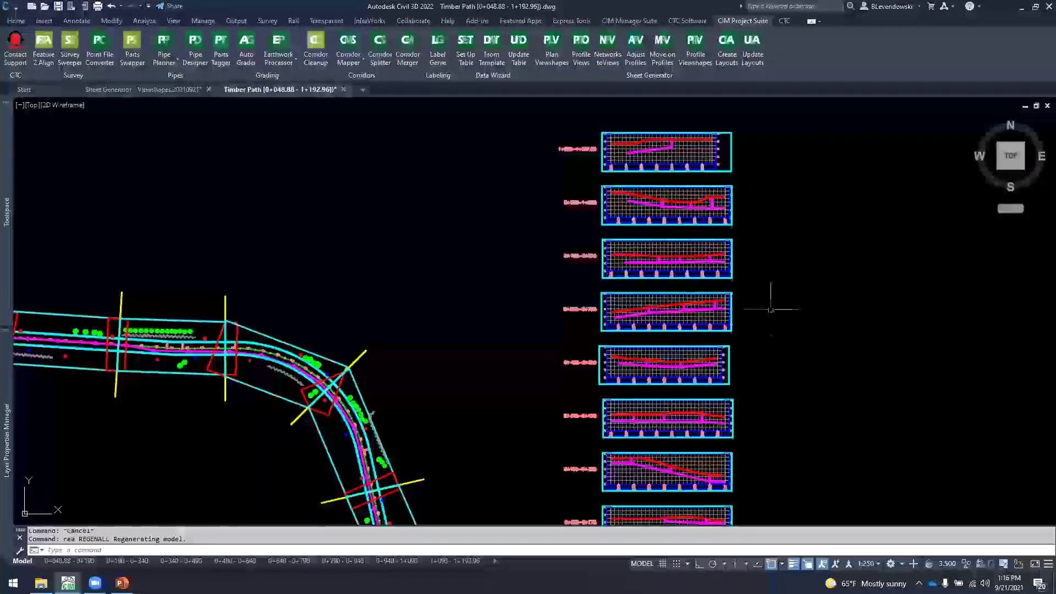
{"action": "middle_click_drag", "start_coordinate": [771, 299], "coordinate": [740, 346]}
{"action": "scroll", "coordinate": [676, 213], "scroll_direction": "up", "scroll_amount": 3}
{"action": "scroll", "coordinate": [672, 215], "scroll_direction": "up", "scroll_amount": 4}
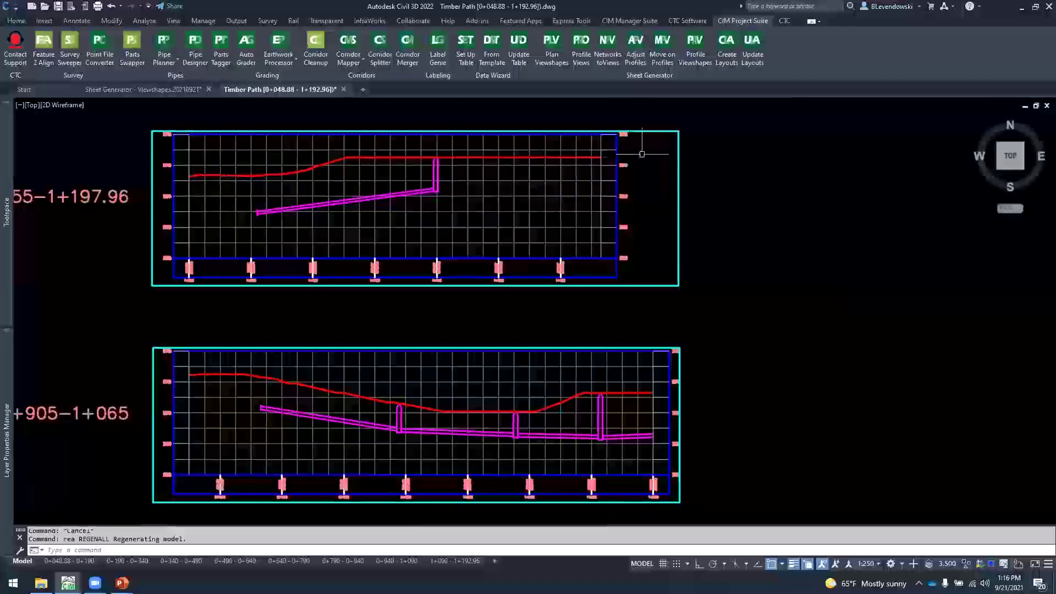
Examine where the Timber Path alignment ends inside the last plan viewshape and how the last profile view fits its frame
{"action": "scroll", "coordinate": [638, 146], "scroll_direction": "down", "scroll_amount": 8}
{"action": "scroll", "coordinate": [512, 451], "scroll_direction": "up", "scroll_amount": 6}
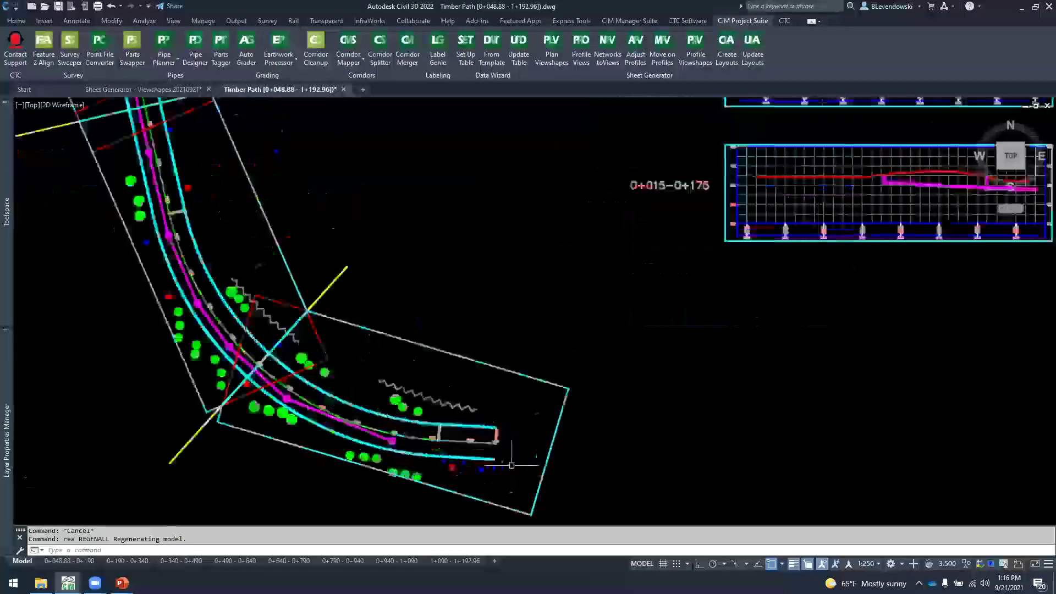
{"action": "key", "text": "Escape"}
{"action": "key", "text": "Escape"}
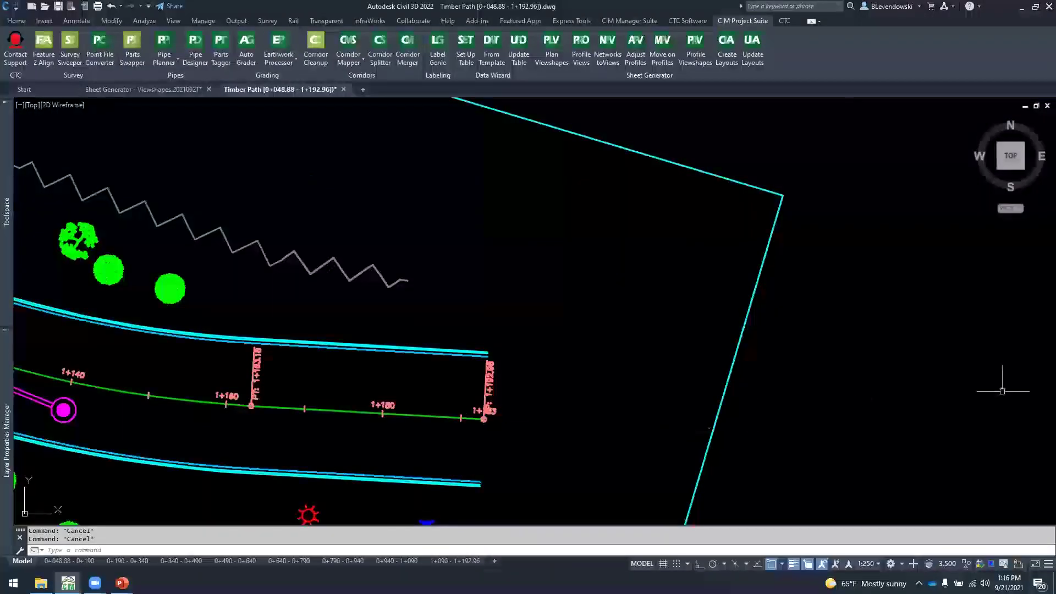
{"action": "scroll", "coordinate": [592, 356], "scroll_direction": "down", "scroll_amount": 5}
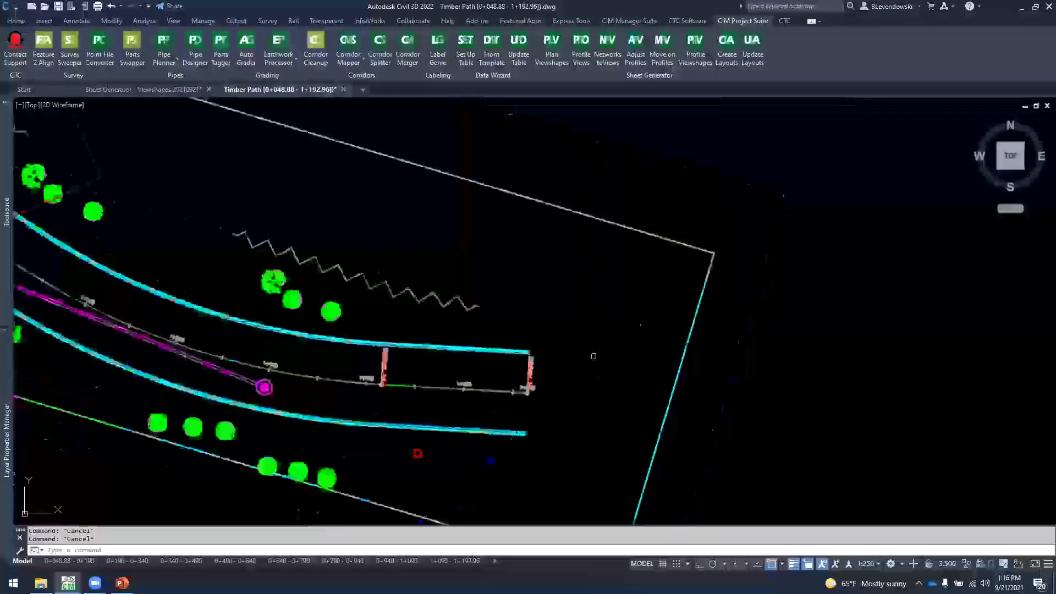
{"action": "scroll", "coordinate": [575, 383], "scroll_direction": "down", "scroll_amount": 5}
{"action": "scroll", "coordinate": [651, 277], "scroll_direction": "up", "scroll_amount": 4}
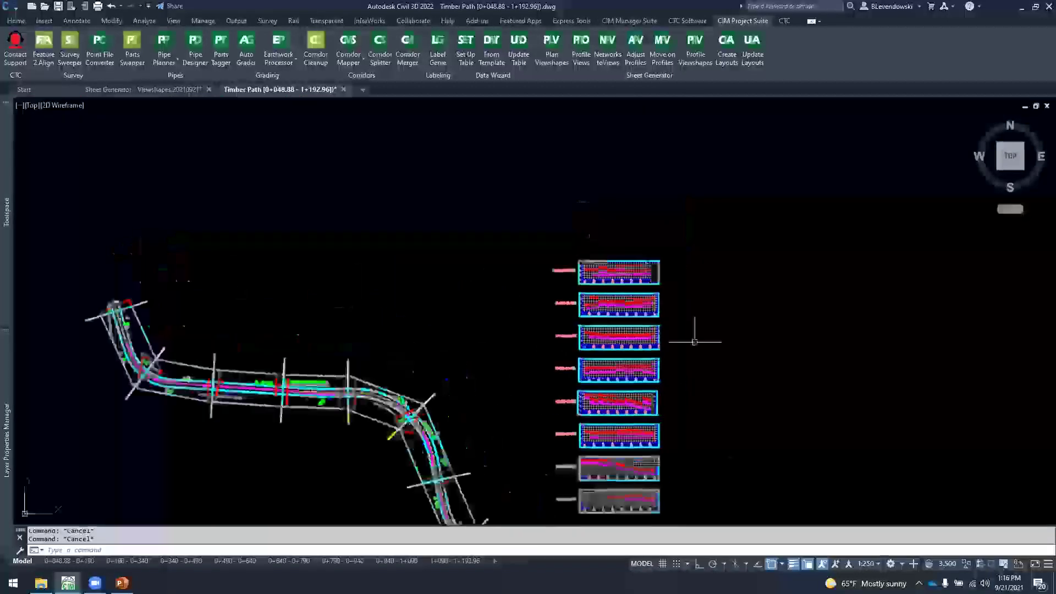
{"action": "scroll", "coordinate": [651, 276], "scroll_direction": "up", "scroll_amount": 4}
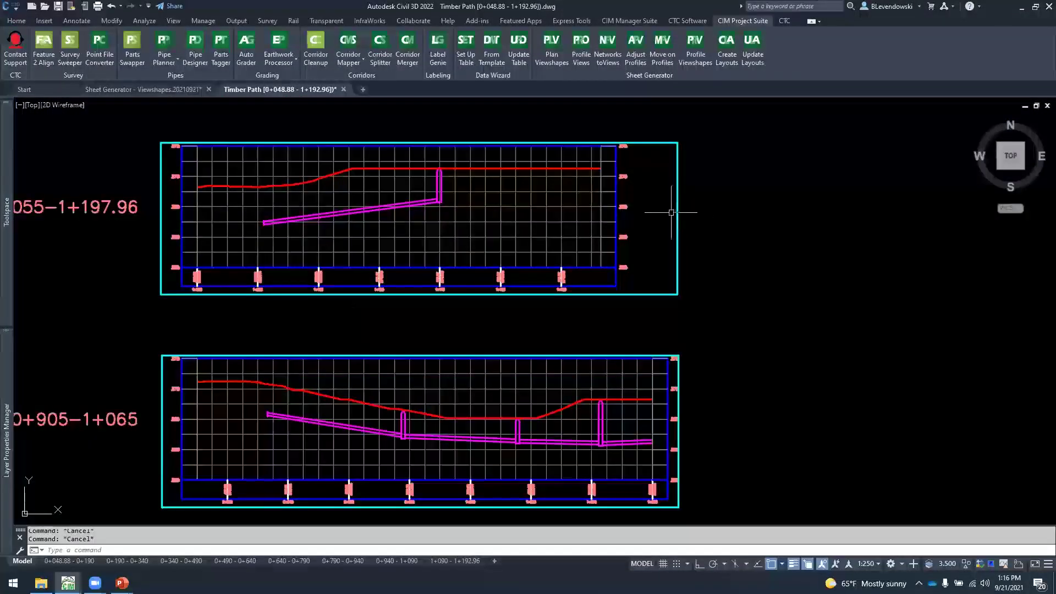
Regenerate the drawing and update the pipe network parts in all profile views, with a maximum distance of 50.000 from the alignment
{"action": "type", "text": "rea"}
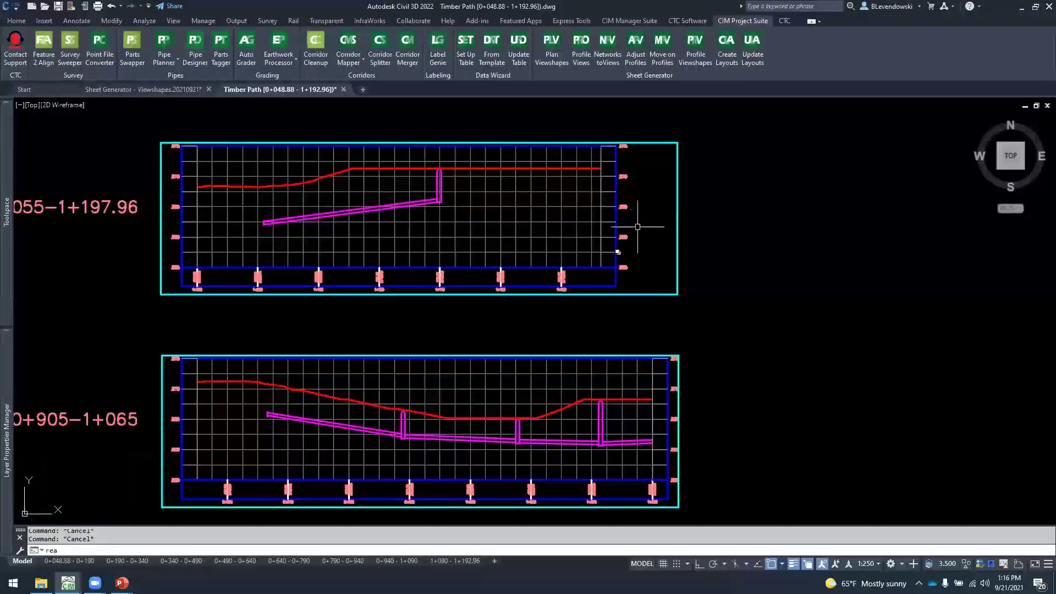
{"action": "key", "text": "Return"}
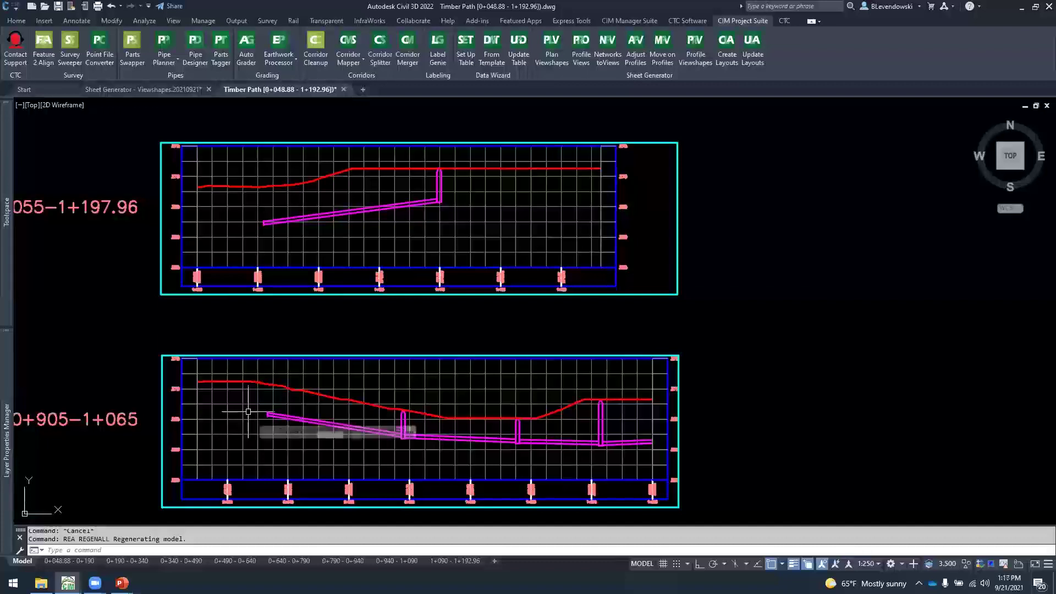
{"action": "left_click", "coordinate": [581, 49]}
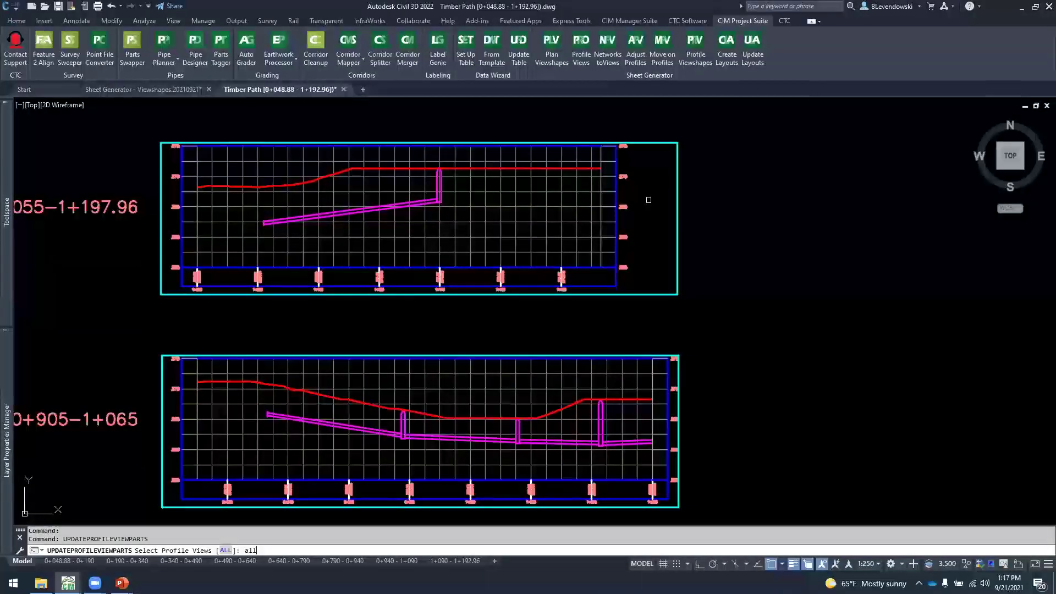
{"action": "key", "text": "Return"}
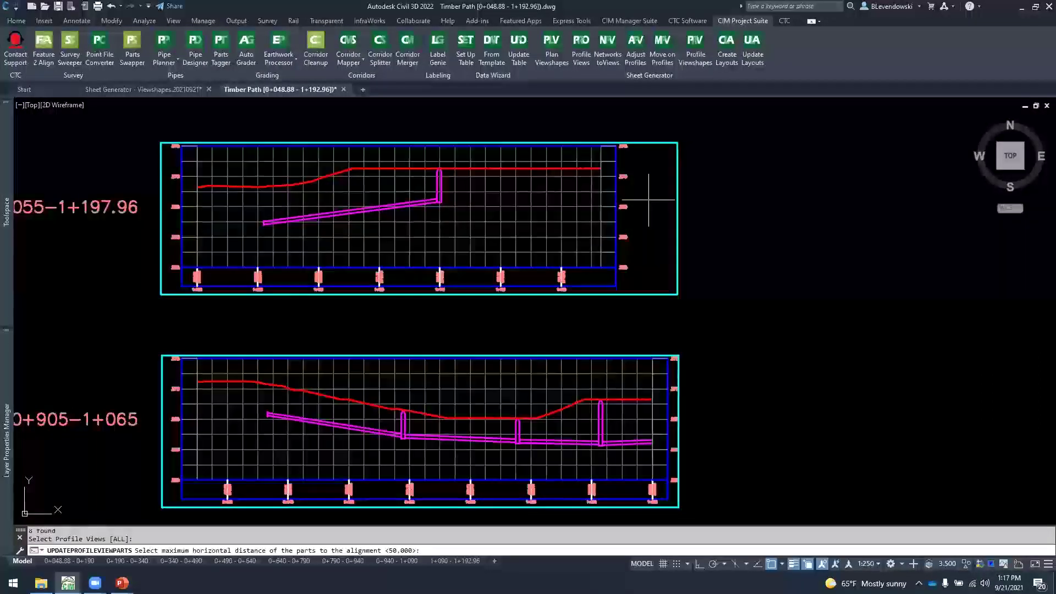
{"action": "key", "text": "Return"}
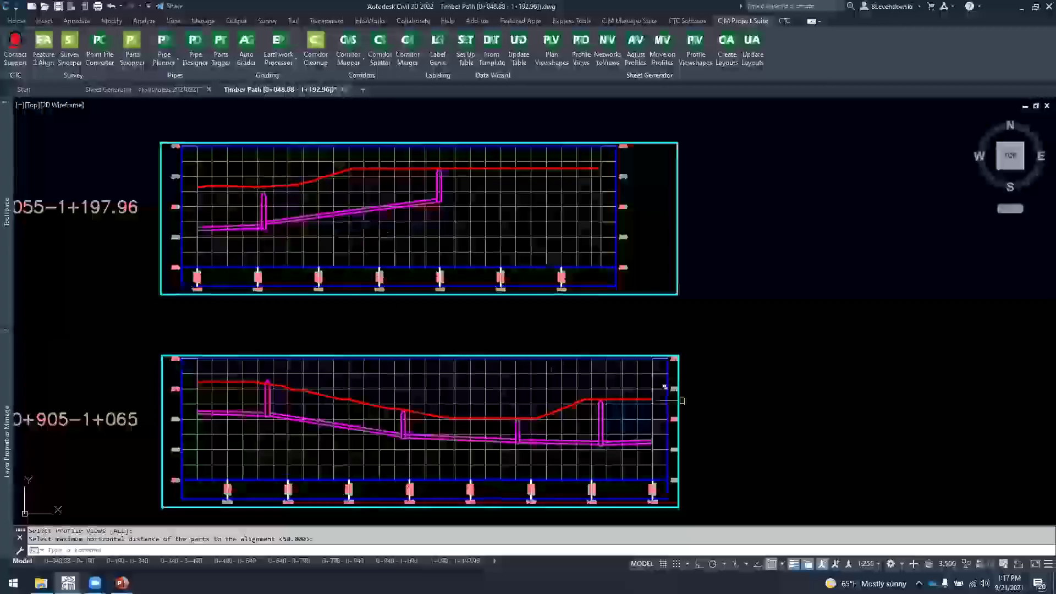
Check the updated pipes and structures across the profile views, from the last station range down to the first
{"action": "middle_click_drag", "start_coordinate": [744, 451], "coordinate": [800, 148]}
{"action": "middle_click_drag", "start_coordinate": [799, 467], "coordinate": [834, 130]}
{"action": "middle_click_drag", "start_coordinate": [861, 337], "coordinate": [894, 79]}
{"action": "middle_click_drag", "start_coordinate": [865, 407], "coordinate": [869, 251]}
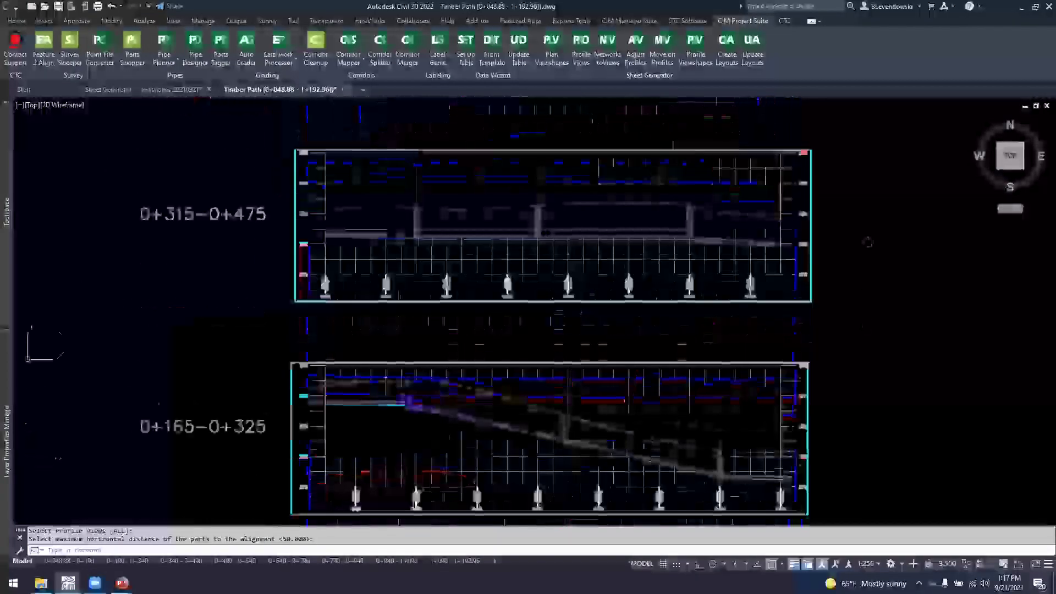
{"action": "middle_click_drag", "start_coordinate": [872, 377], "coordinate": [880, 266]}
{"action": "mouse_move", "coordinate": [520, 165]}
{"action": "middle_mouse_down"}
{"action": "mouse_move", "coordinate": [490, 197]}
{"action": "mouse_move", "coordinate": [448, 282]}
{"action": "mouse_move", "coordinate": [455, 292]}
{"action": "middle_mouse_up"}
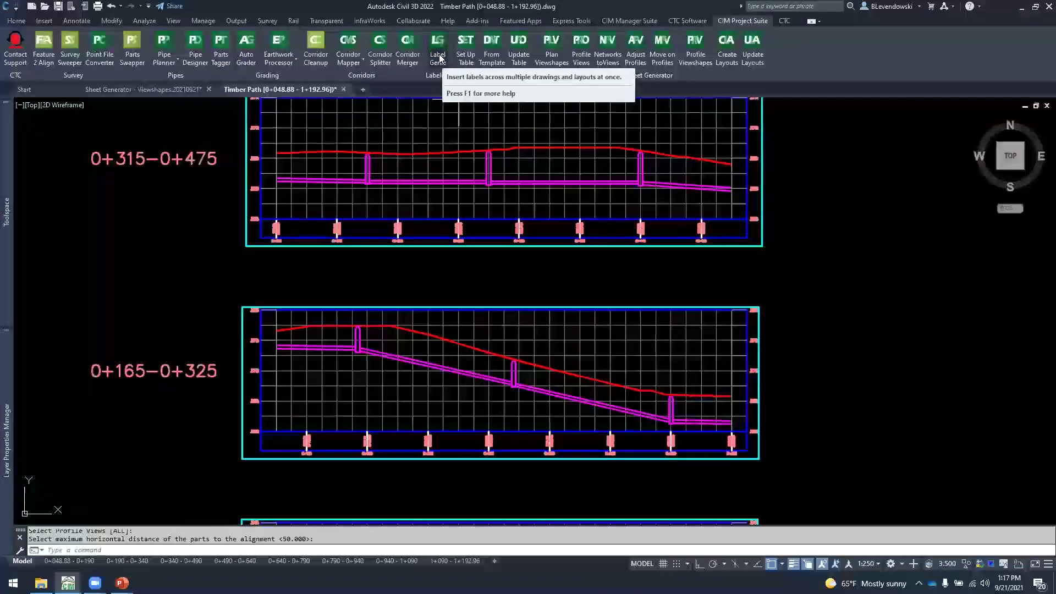
{"action": "middle_click_drag", "start_coordinate": [862, 199], "coordinate": [825, 271]}
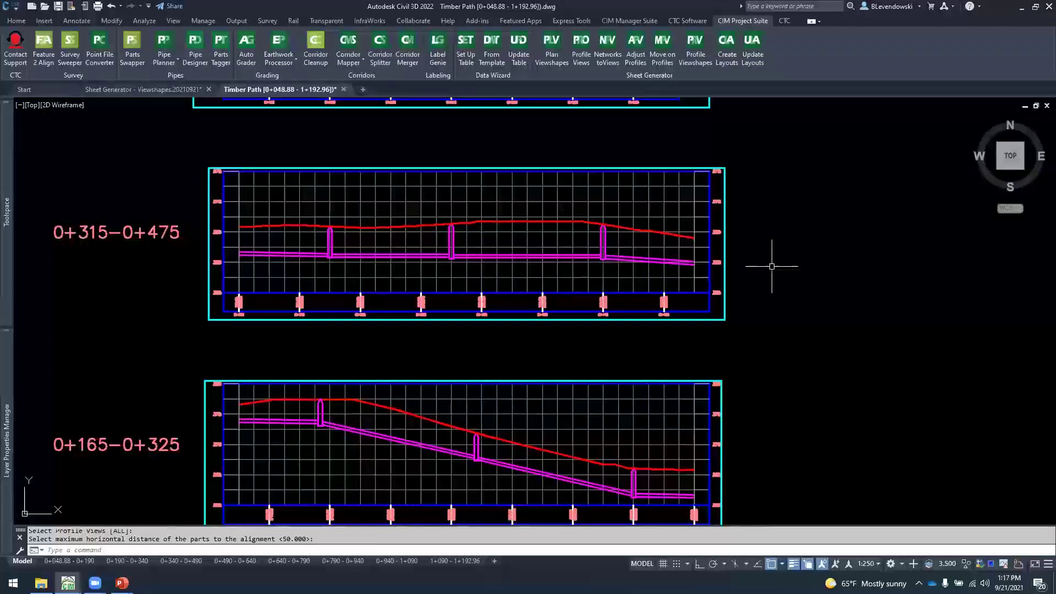
{"action": "scroll", "coordinate": [773, 272], "scroll_direction": "down", "scroll_amount": 2}
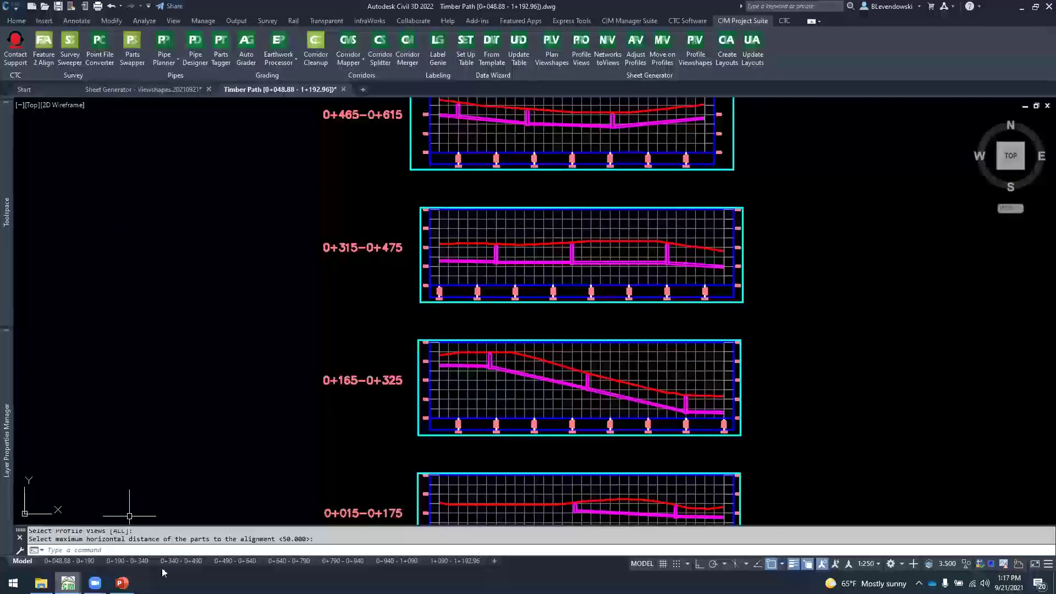
Review the plan and profile viewports on the 0+340 - 0+490 and 0+640 - 0+790 layouts
{"action": "left_click", "coordinate": [177, 561]}
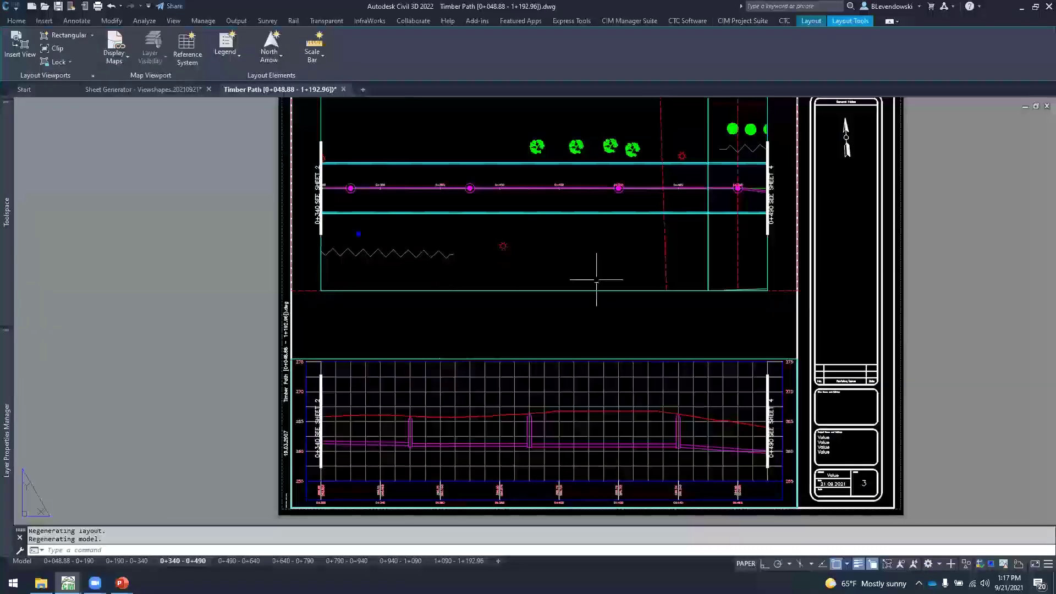
{"action": "left_click", "coordinate": [278, 561]}
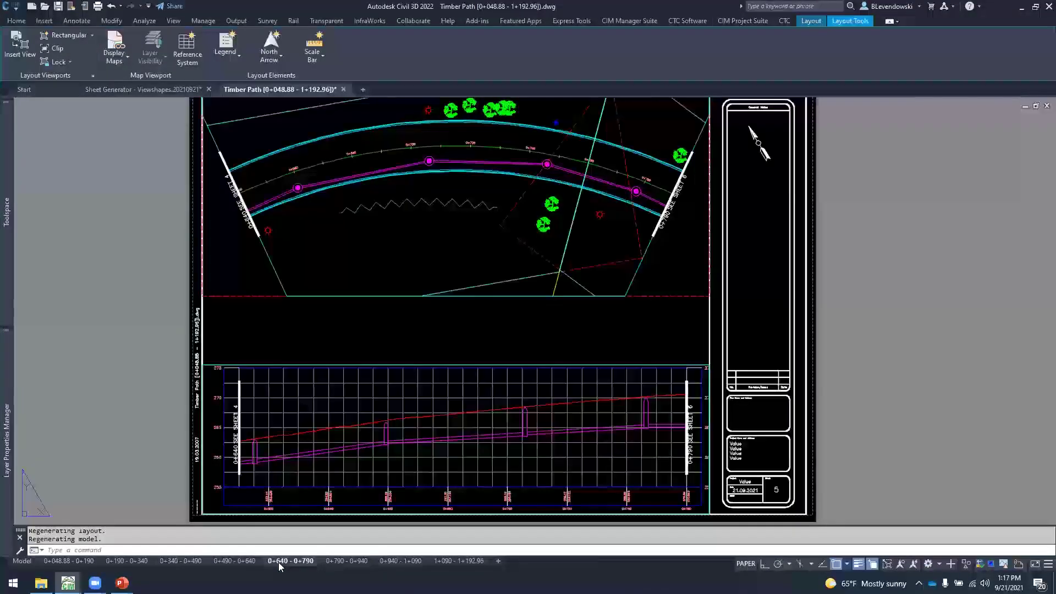
{"action": "middle_click_drag", "start_coordinate": [317, 340], "coordinate": [335, 386]}
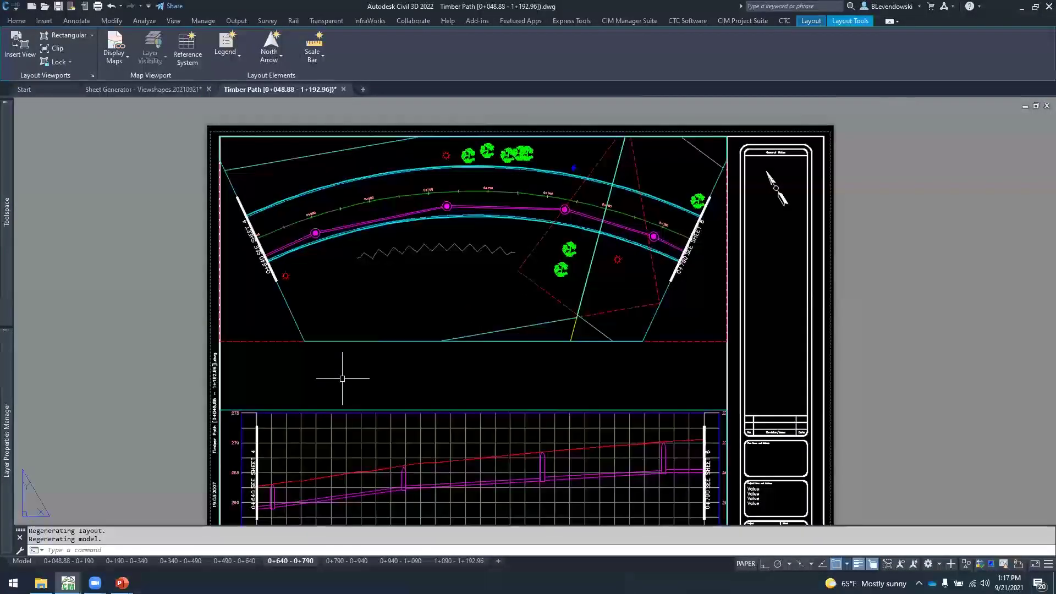
{"action": "mouse_move", "coordinate": [342, 378]}
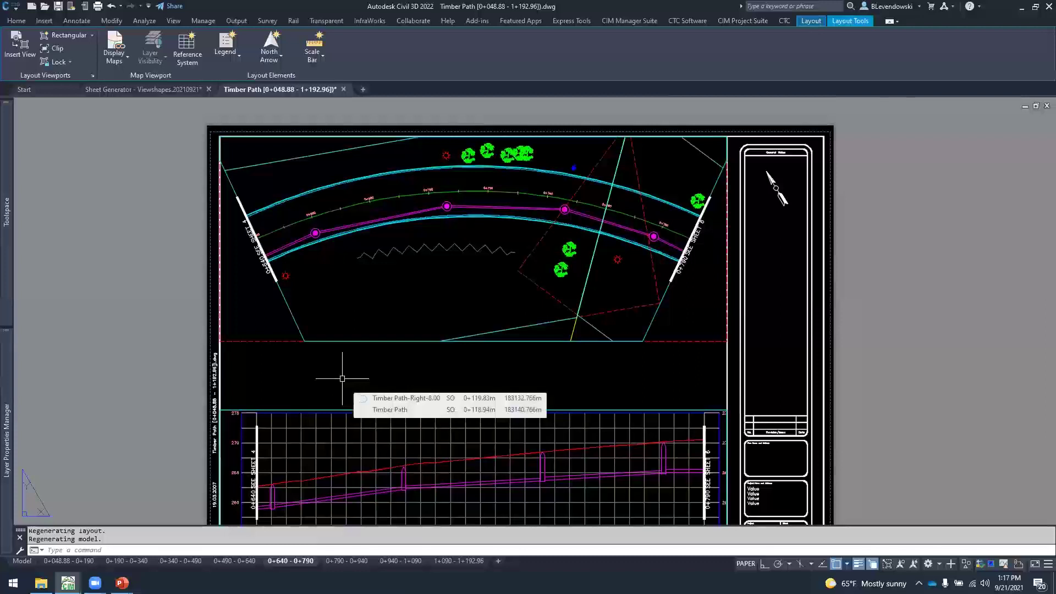
{"action": "middle_click_drag", "start_coordinate": [365, 384], "coordinate": [473, 363]}
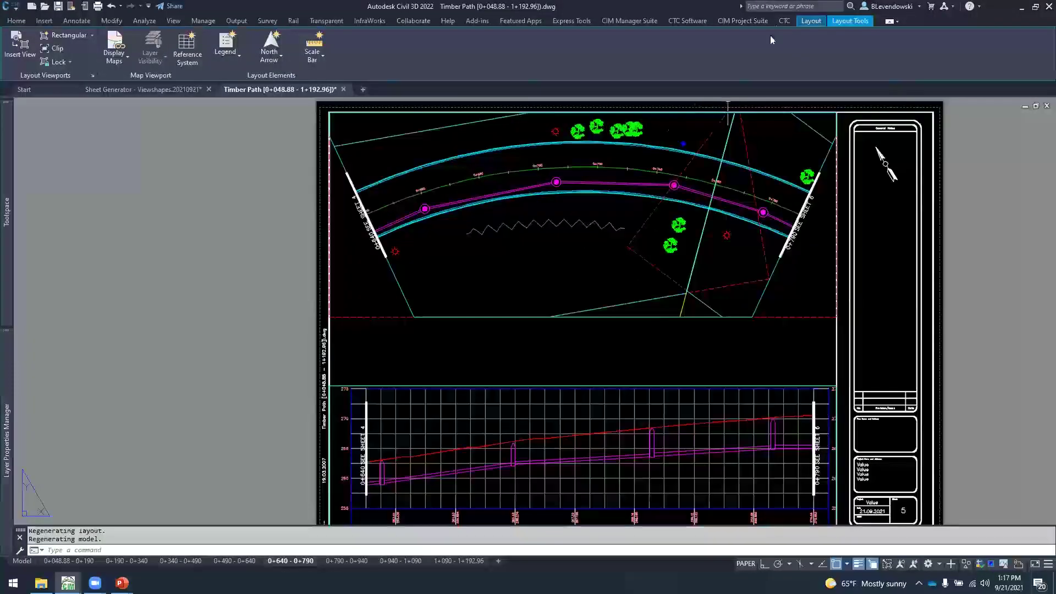
Start Update Layouts, saving the drawing, with the Timber Path Plan and Profile configuration, its print blocks and a 0.25 viewport scale
{"action": "left_click", "coordinate": [742, 22]}
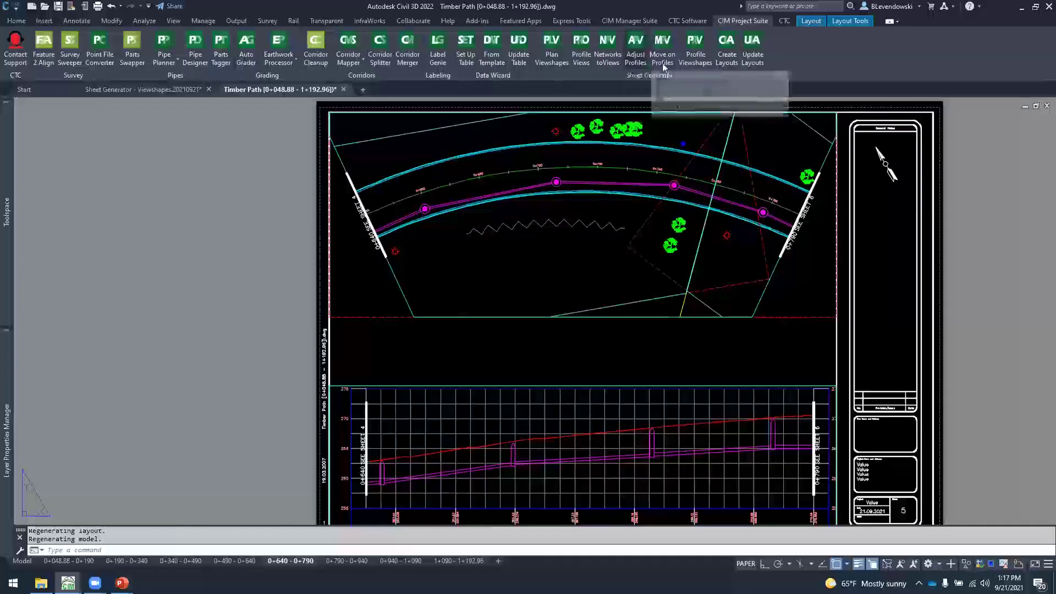
{"action": "left_click", "coordinate": [753, 51]}
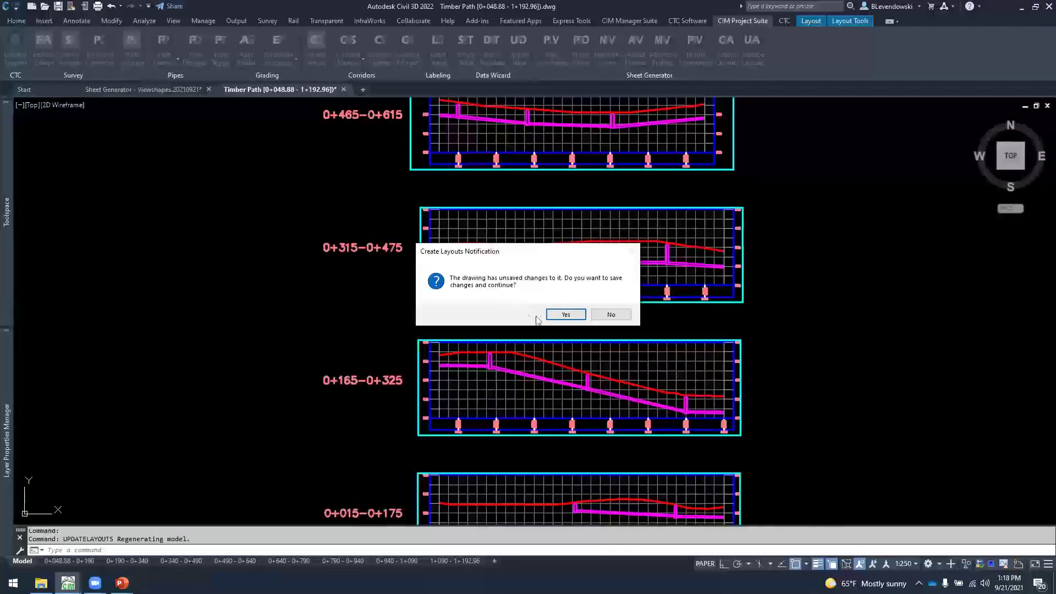
{"action": "left_click", "coordinate": [563, 315]}
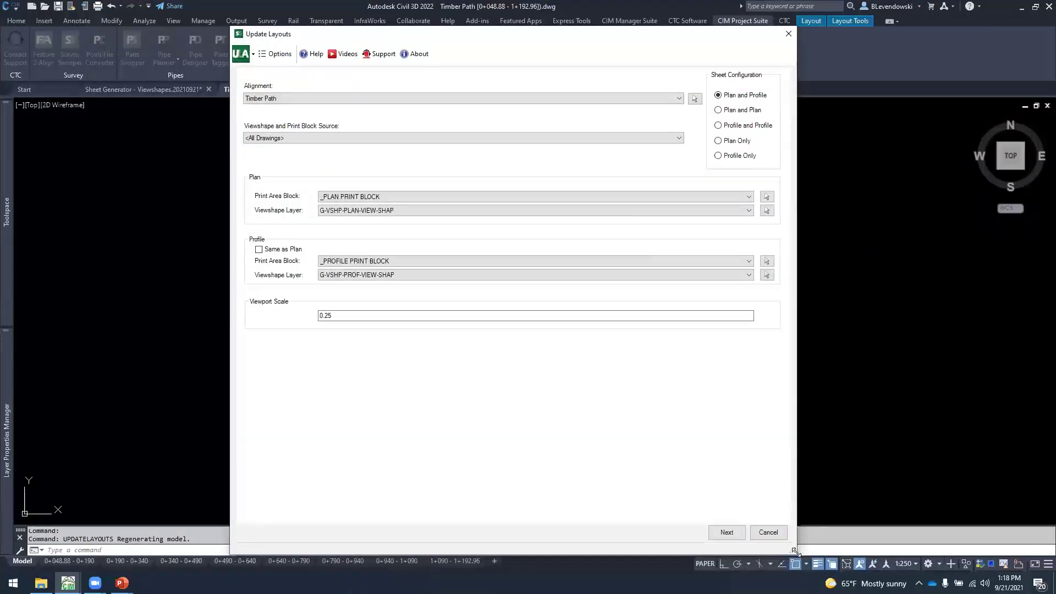
{"action": "left_click_drag", "start_coordinate": [794, 551], "coordinate": [564, 376]}
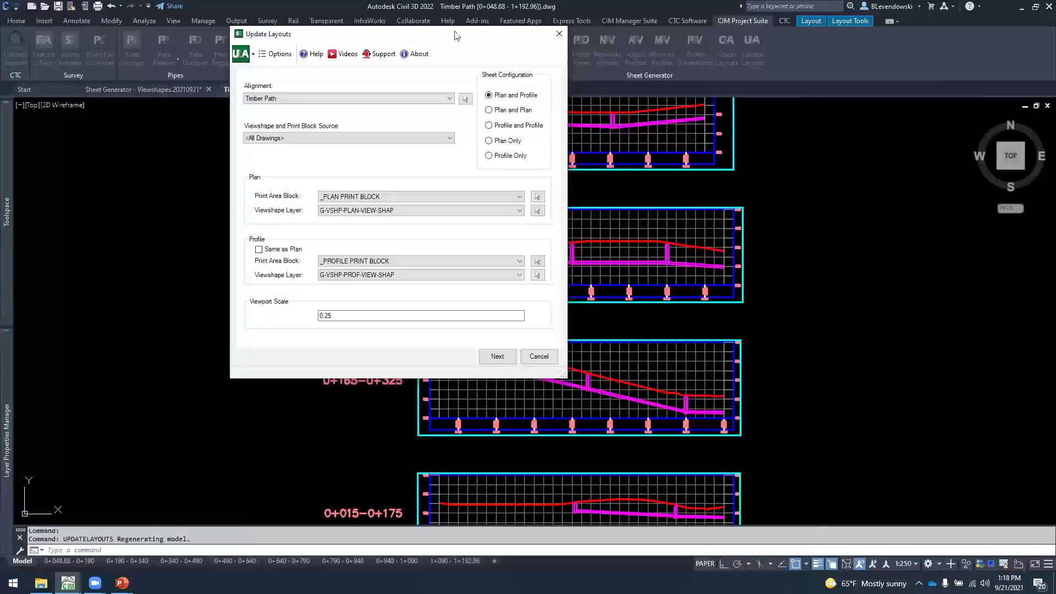
{"action": "left_click_drag", "start_coordinate": [448, 34], "coordinate": [422, 69]}
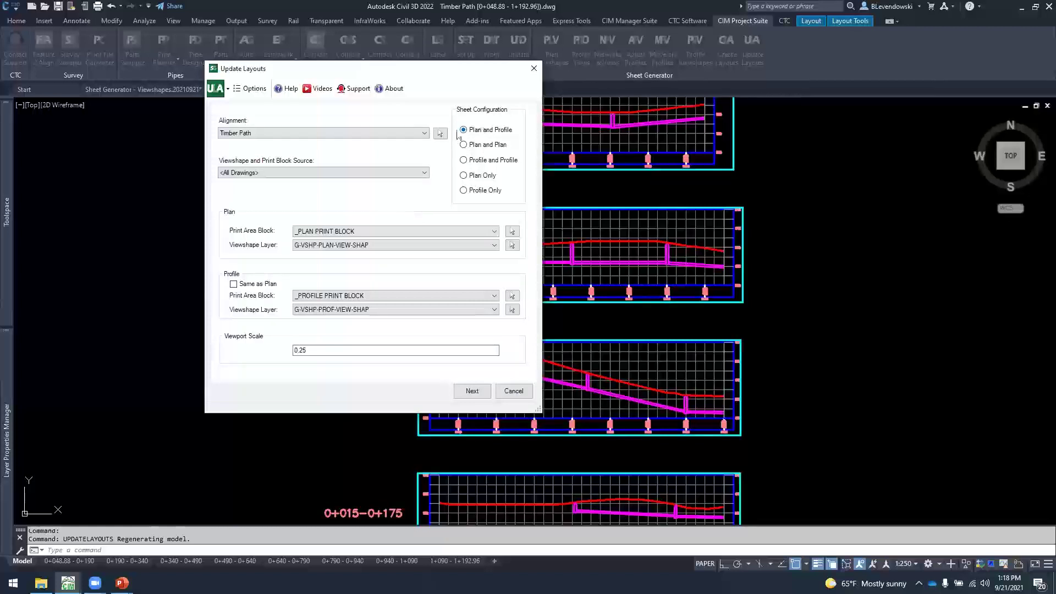
{"action": "left_click", "coordinate": [332, 231]}
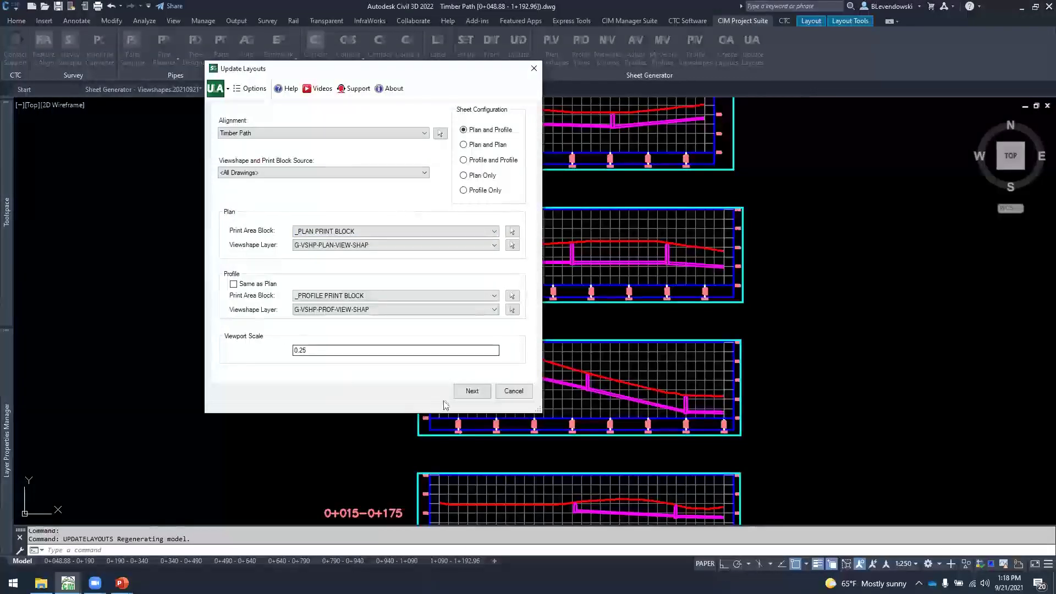
{"action": "left_click", "coordinate": [472, 391]}
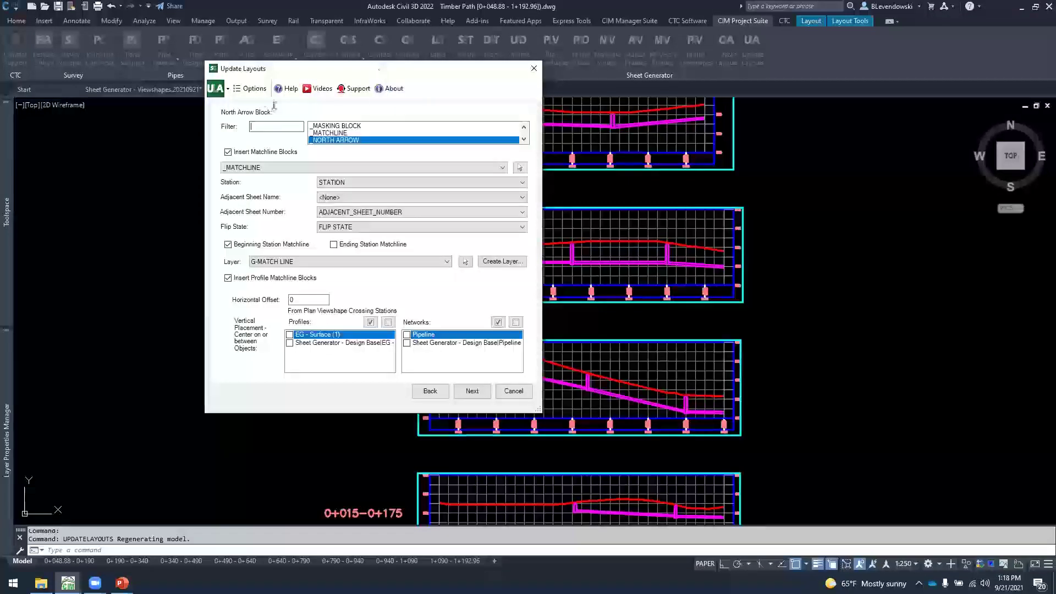
Omit the beginning and ending station matchlines and update all eight layouts for stations 0+020 to 1+222.22 in Sheet Gen Demo.dst
{"action": "left_click_drag", "start_coordinate": [377, 71], "coordinate": [270, 110]}
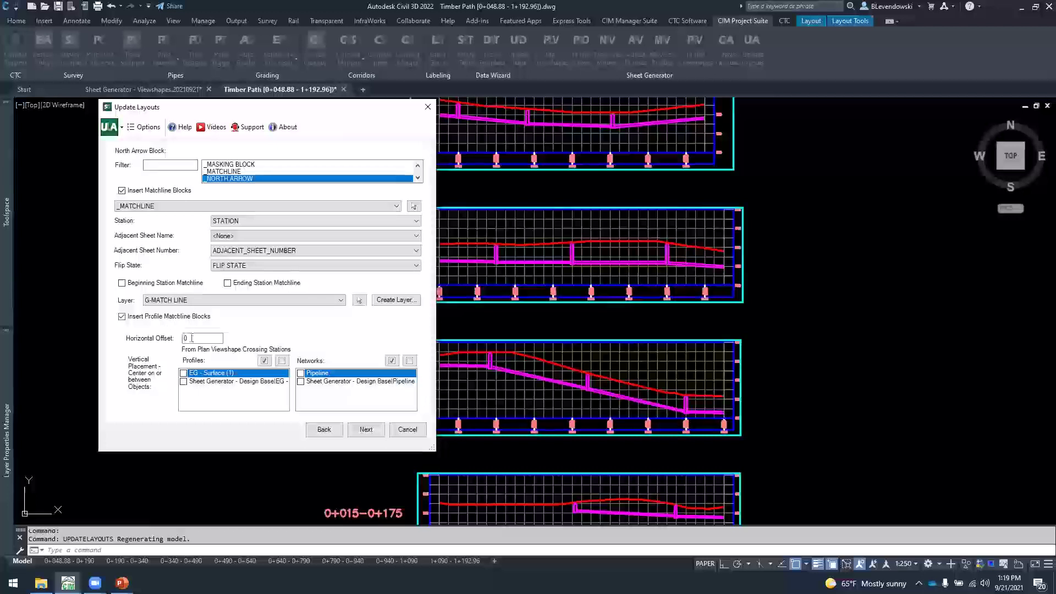
{"action": "left_click", "coordinate": [366, 429]}
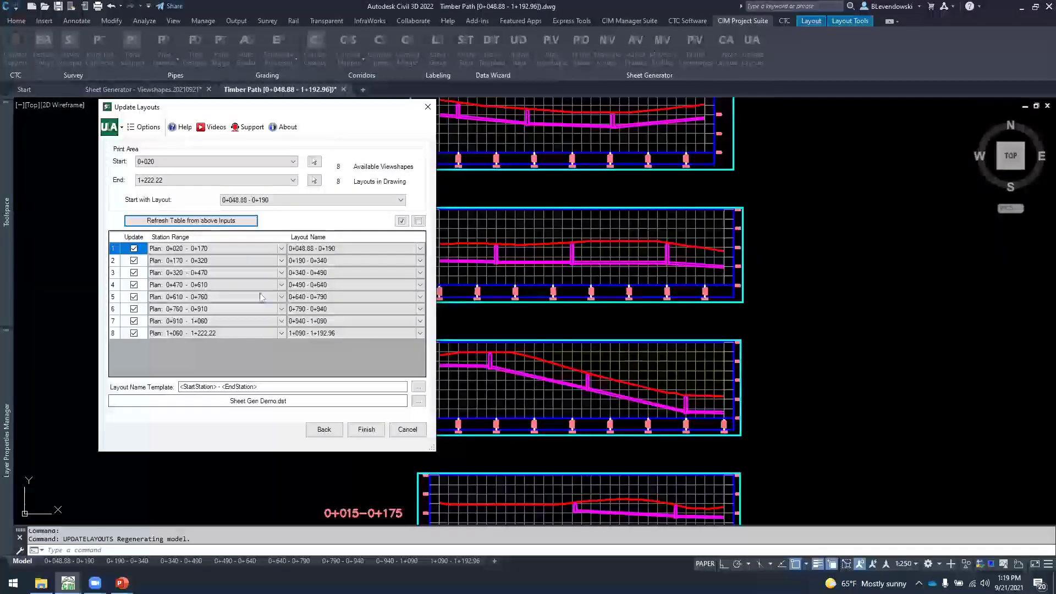
{"action": "left_click", "coordinate": [204, 246]}
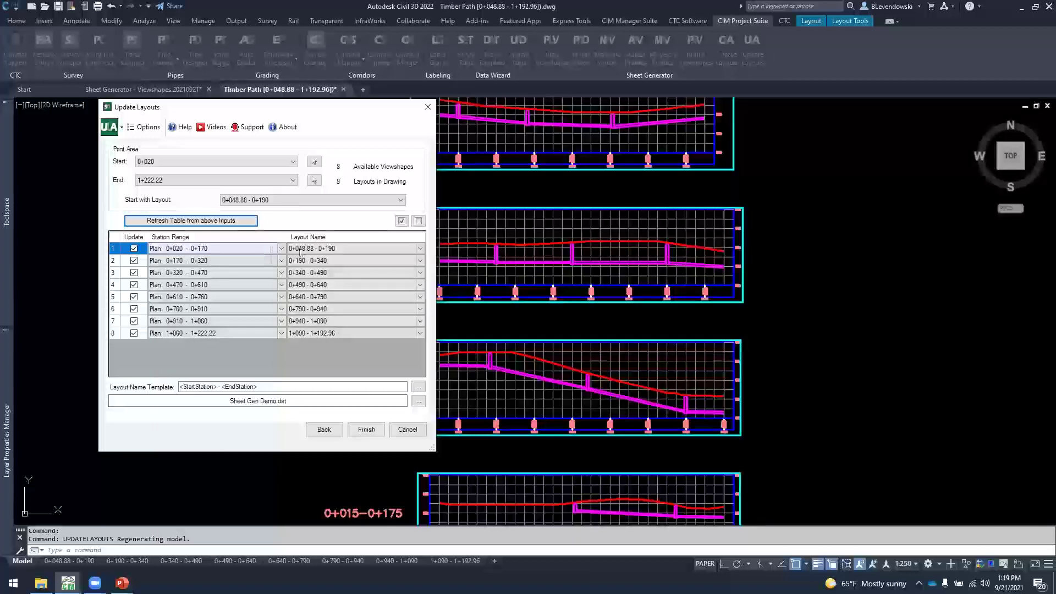
{"action": "left_click", "coordinate": [420, 249]}
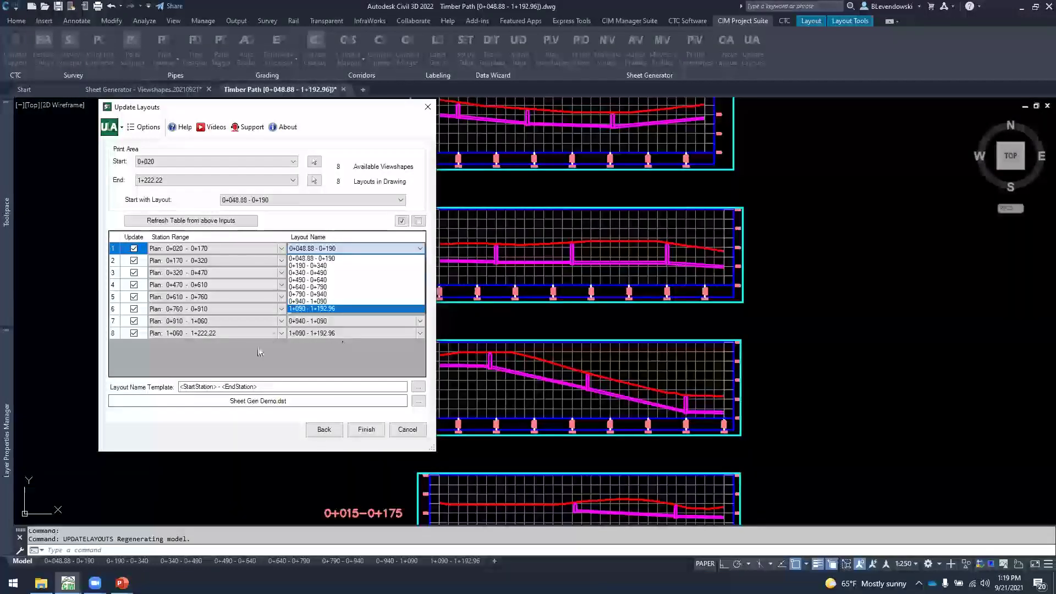
{"action": "left_click", "coordinate": [221, 358]}
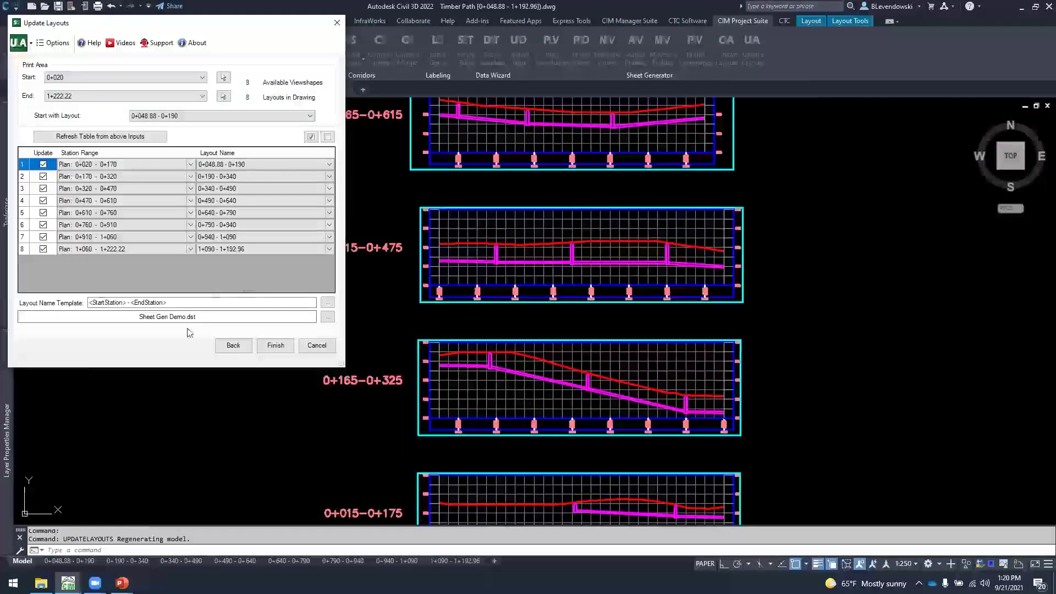
{"action": "left_click", "coordinate": [275, 345]}
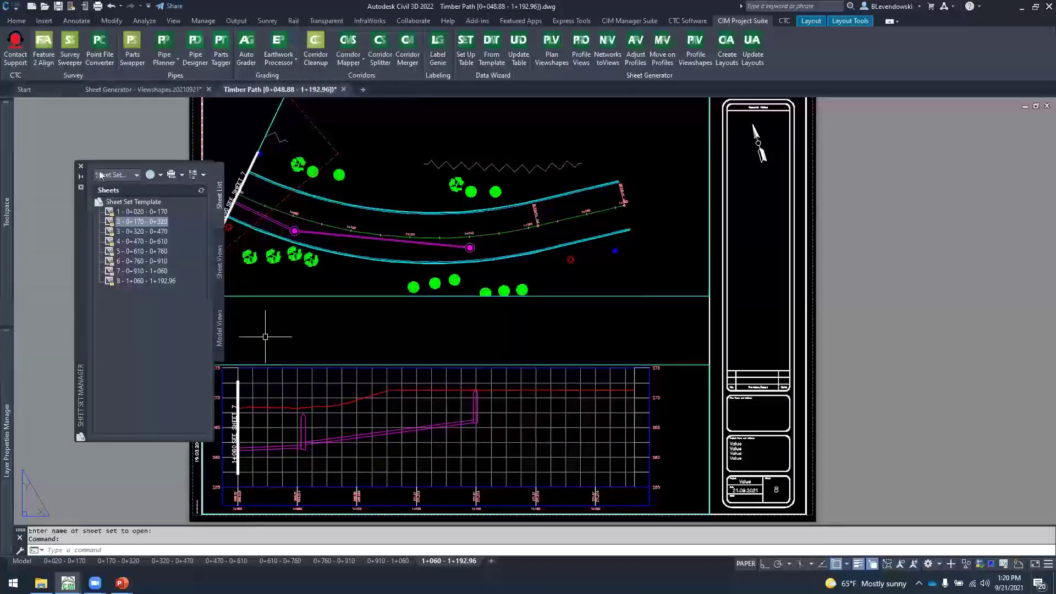
Close the Sheet Set Manager and inspect the sheet 7 matchline on the 1+060 - 1+192.96 layout
{"action": "left_click", "coordinate": [80, 167]}
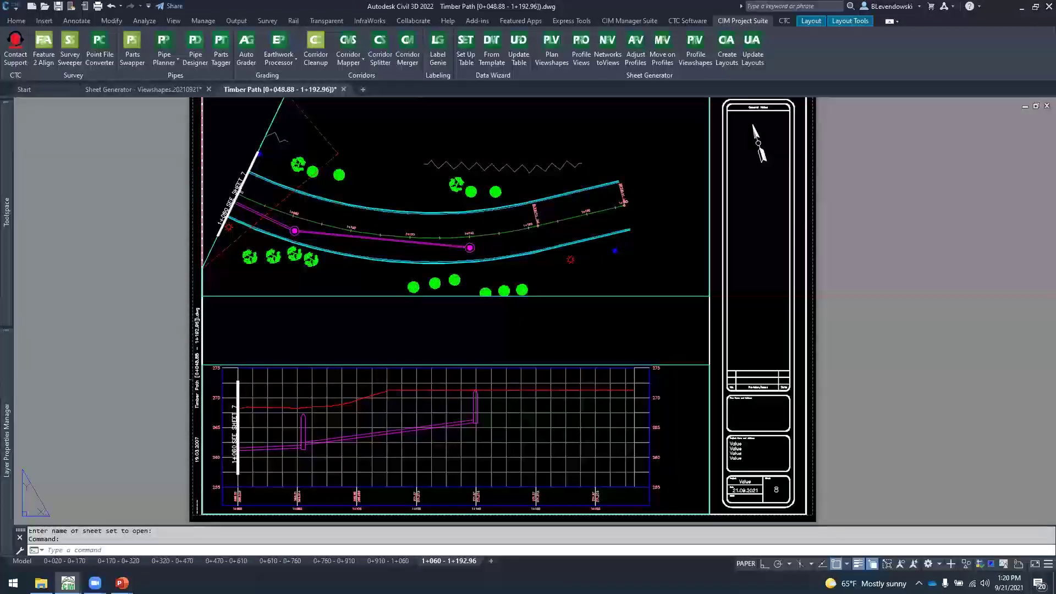
{"action": "mouse_move", "coordinate": [168, 567]}
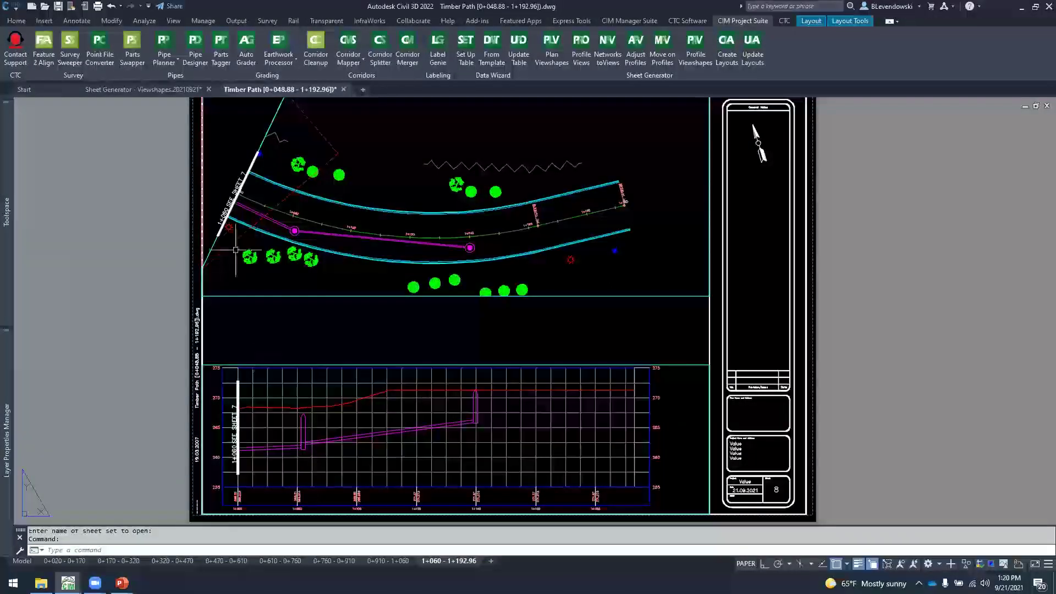
{"action": "scroll", "coordinate": [232, 195], "scroll_direction": "up", "scroll_amount": 6}
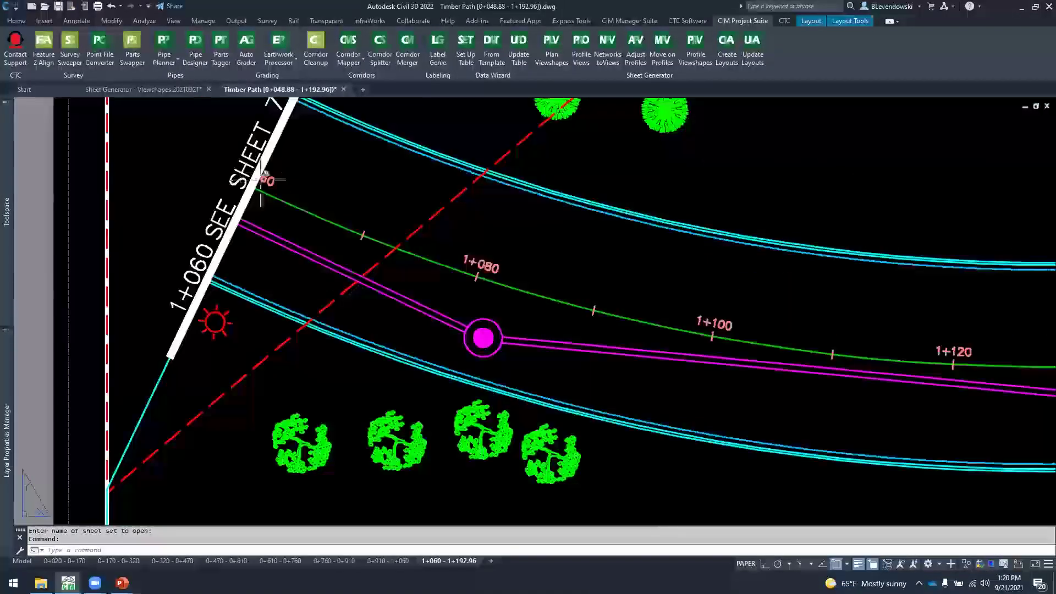
{"action": "scroll", "coordinate": [327, 236], "scroll_direction": "down", "scroll_amount": 6}
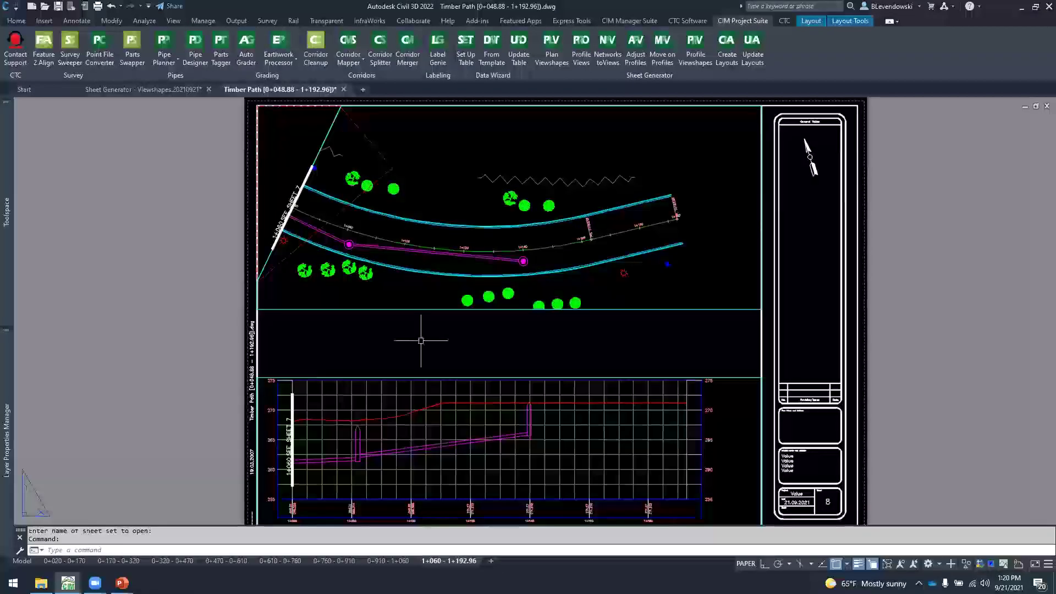
{"action": "middle_click_drag", "start_coordinate": [410, 356], "coordinate": [366, 425]}
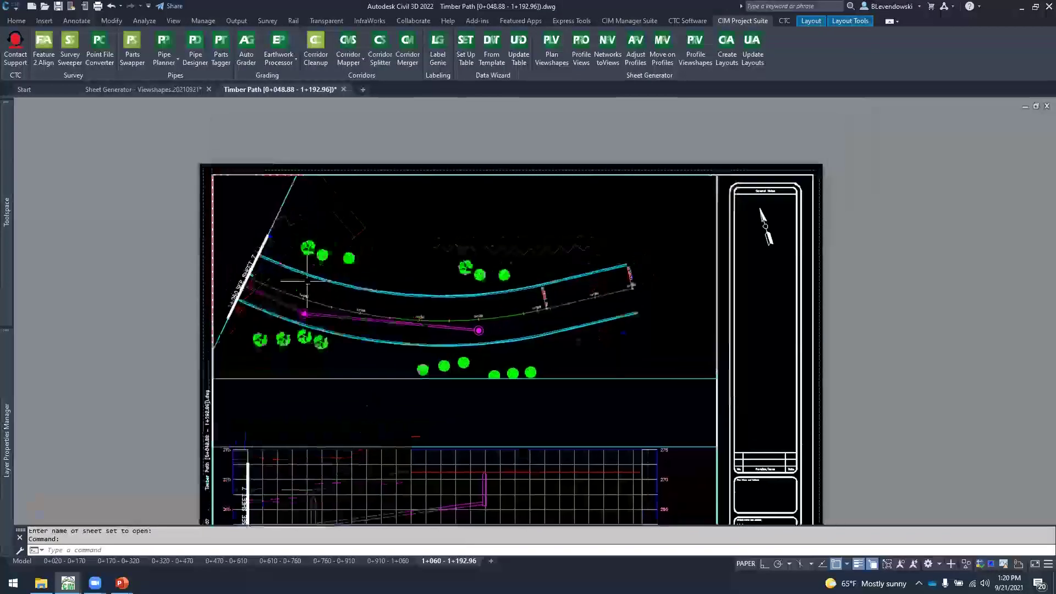
Freeze the G-VSHP-PLAN-PRNT-AREA layer of the red dashed outlines on the 1+060 - 1+192.96 layout
{"action": "left_click", "coordinate": [15, 22]}
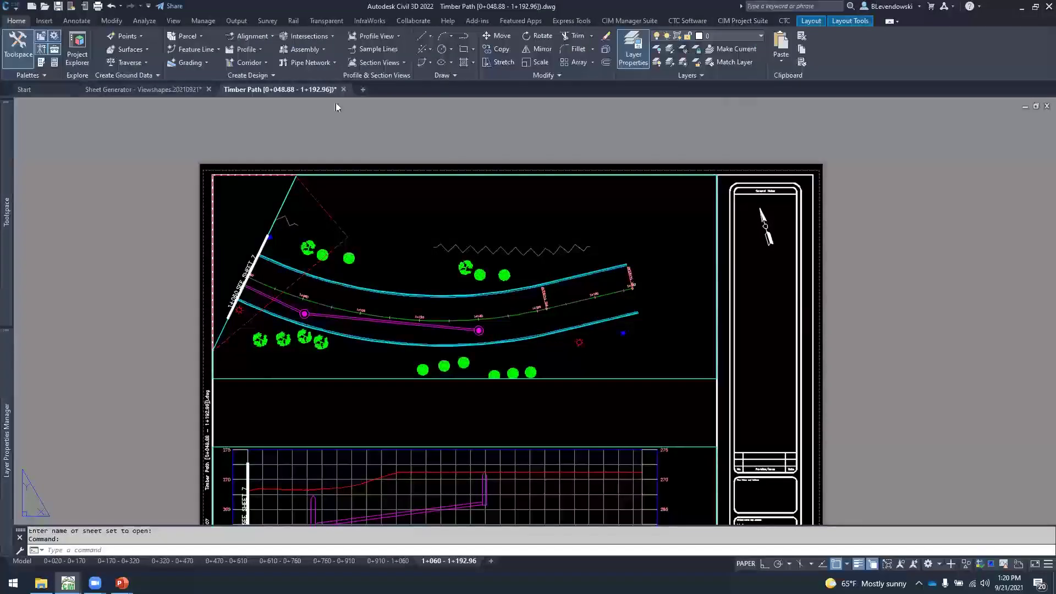
{"action": "left_click", "coordinate": [683, 49]}
{"action": "left_click", "coordinate": [231, 174]}
{"action": "left_click", "coordinate": [274, 216]}
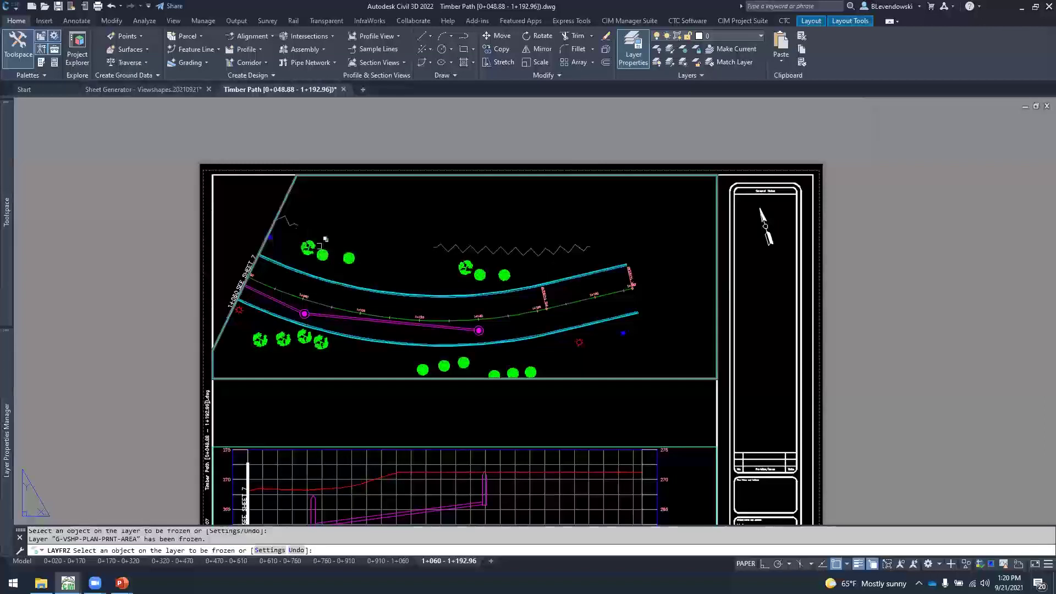
{"action": "key", "text": "Return"}
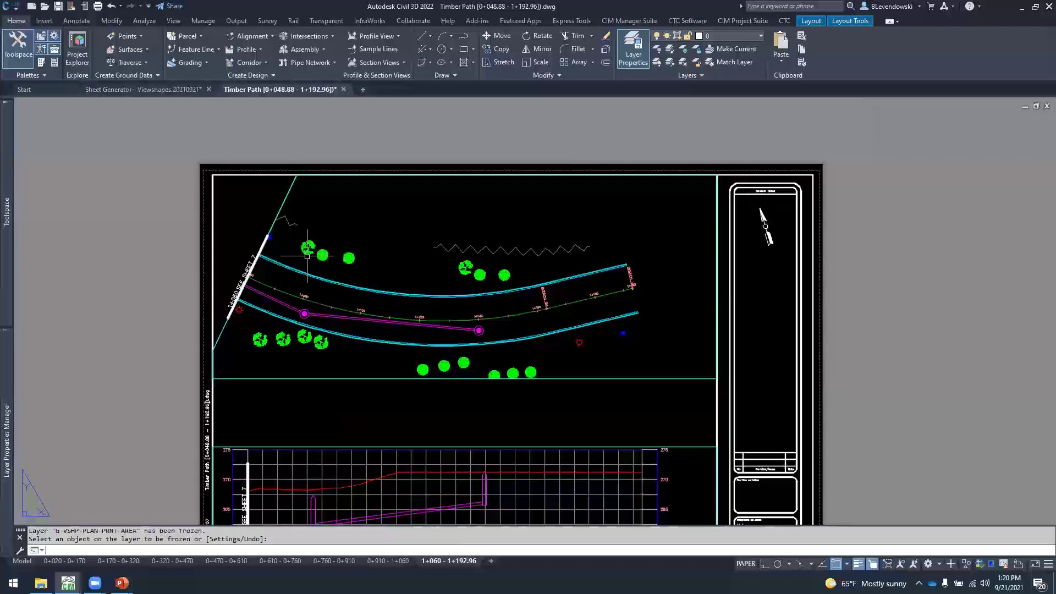
Review the plan and profile viewports, matchlines and north arrow on the 0+320 - 0+470 layout
{"action": "left_click", "coordinate": [174, 560]}
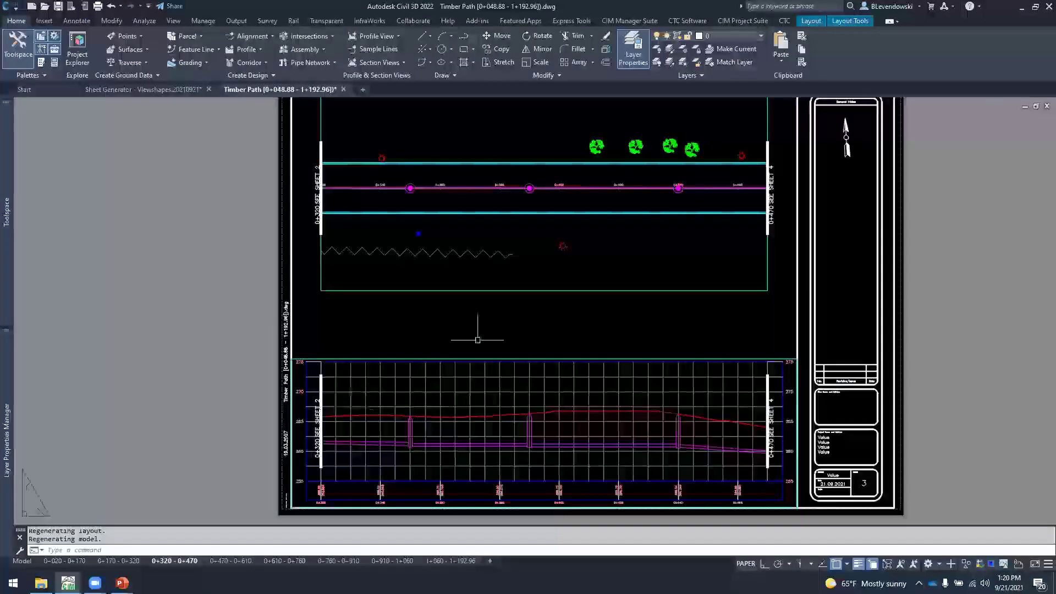
{"action": "middle_click_drag", "start_coordinate": [617, 308], "coordinate": [509, 372]}
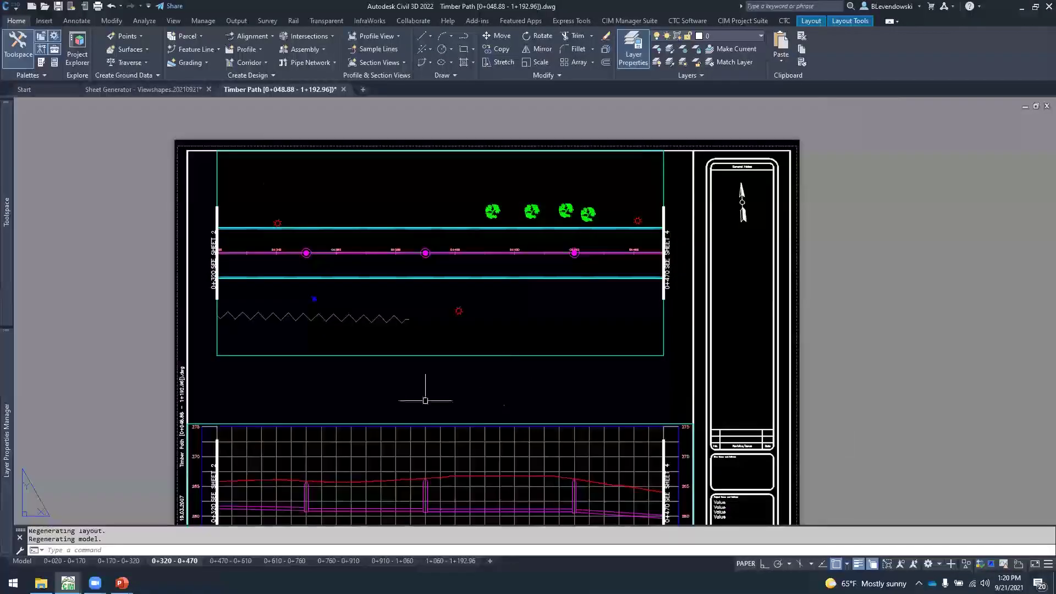
{"action": "left_click", "coordinate": [739, 21]}
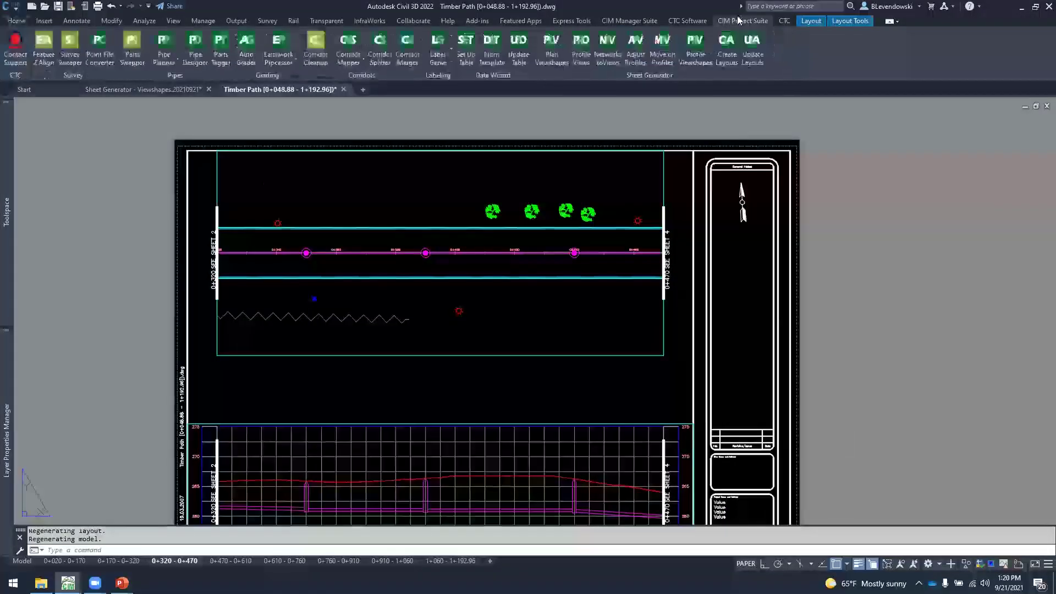
{"action": "middle_click_drag", "start_coordinate": [124, 293], "coordinate": [181, 286]}
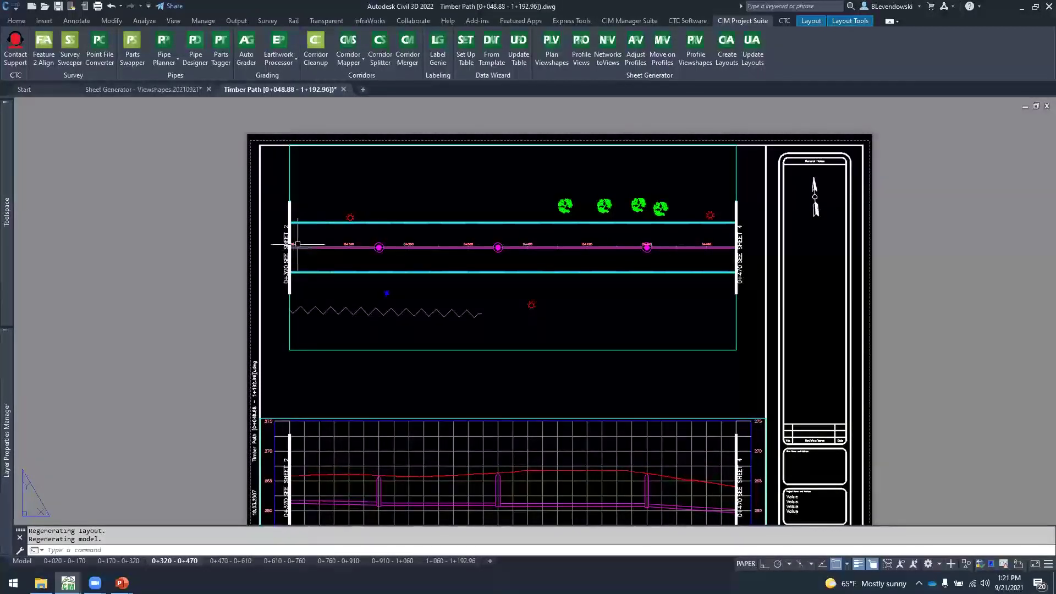
{"action": "scroll", "coordinate": [297, 245], "scroll_direction": "up", "scroll_amount": 2}
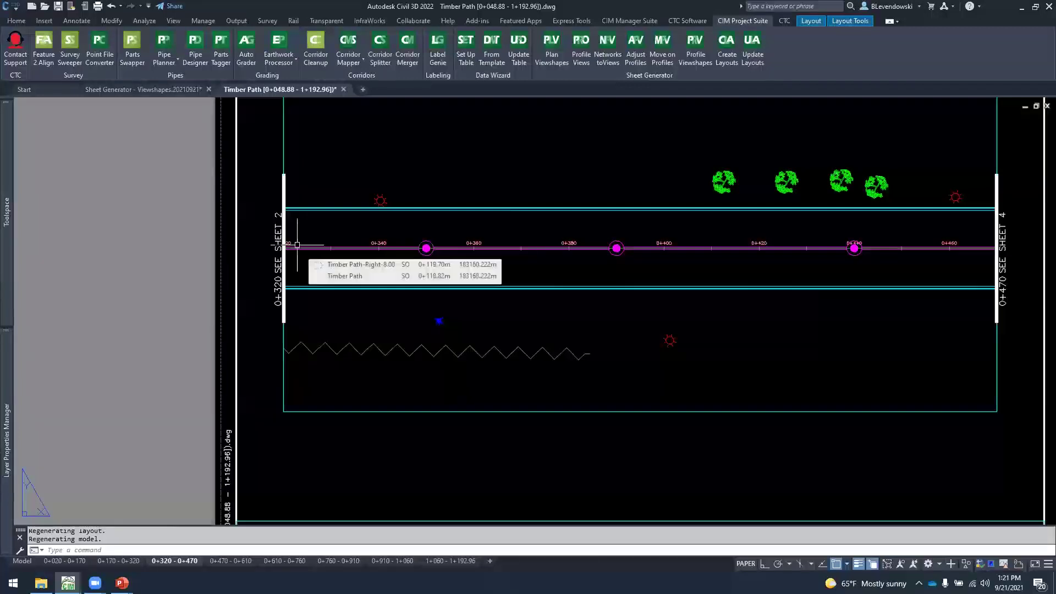
{"action": "scroll", "coordinate": [296, 247], "scroll_direction": "down", "scroll_amount": 2}
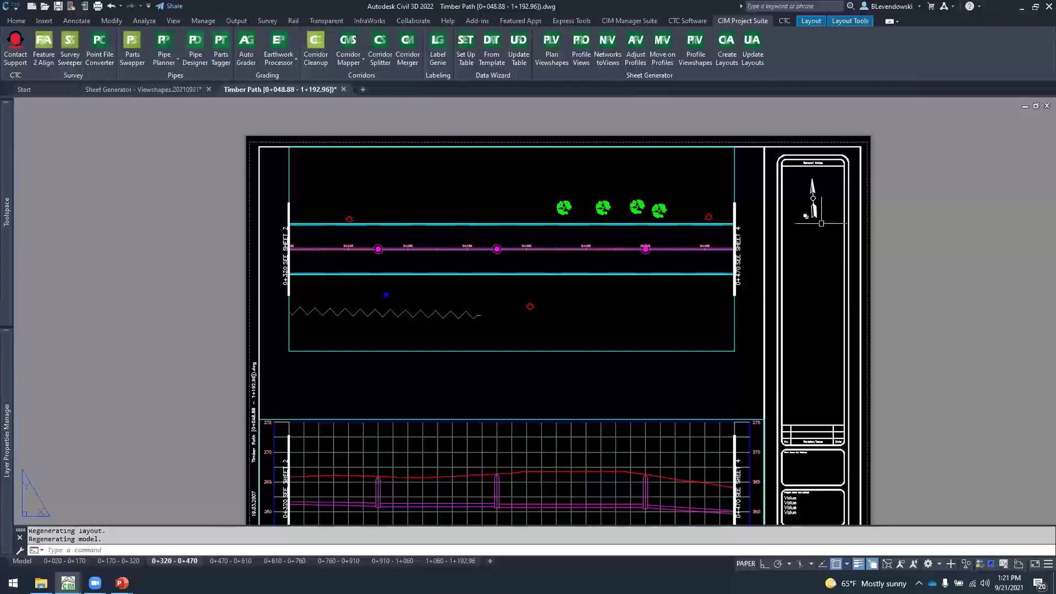
{"action": "middle_click_drag", "start_coordinate": [589, 286], "coordinate": [527, 282]}
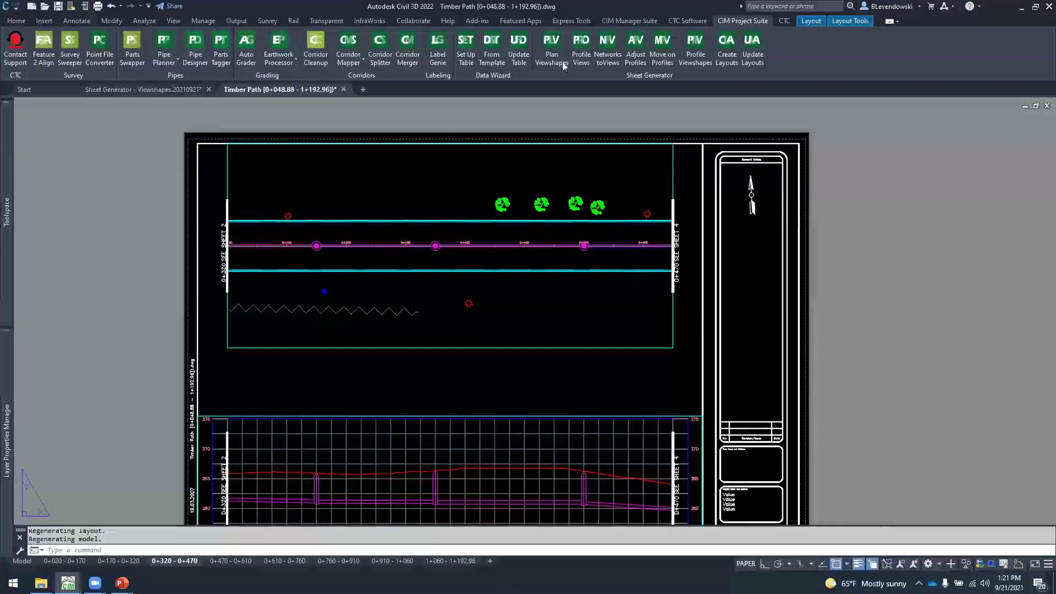
{"action": "middle_click_drag", "start_coordinate": [872, 246], "coordinate": [846, 214]}
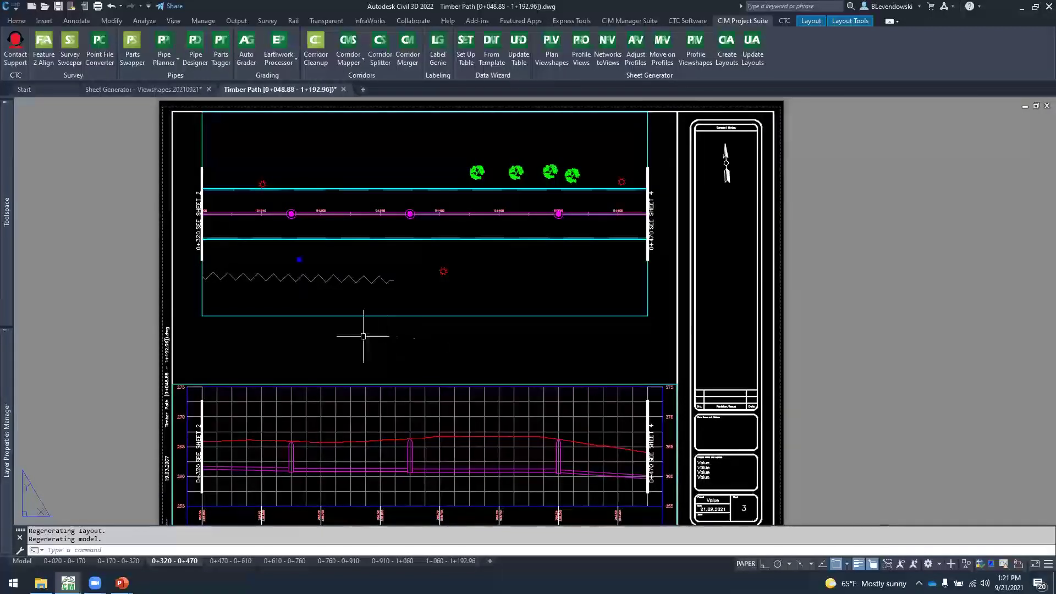
{"action": "mouse_move", "coordinate": [378, 326]}
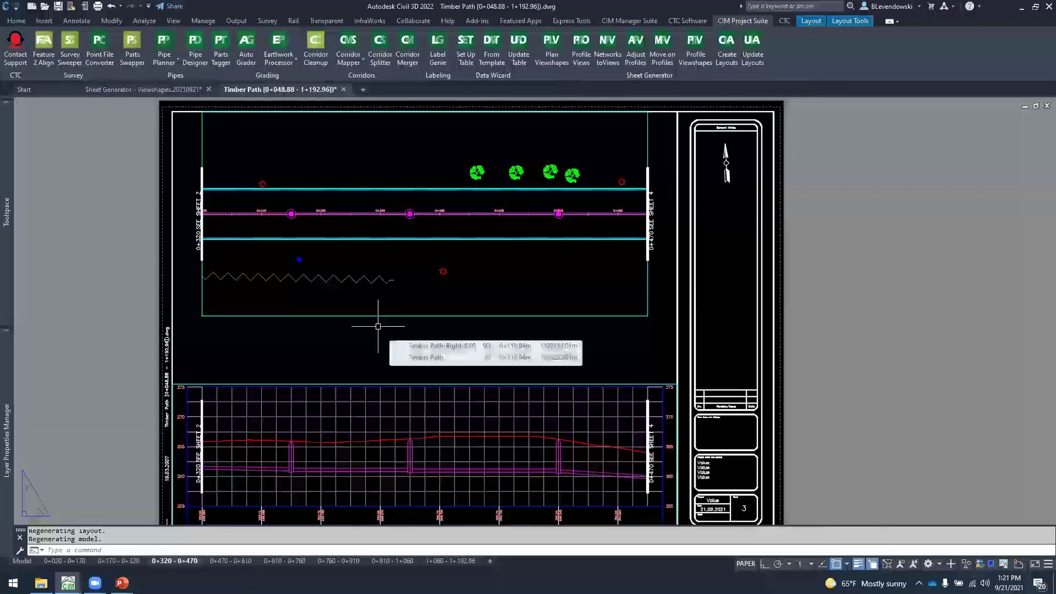
Switch to the running PowerPoint slide show and go to its closing contact slide
{"action": "key", "text": "alt+Tab"}
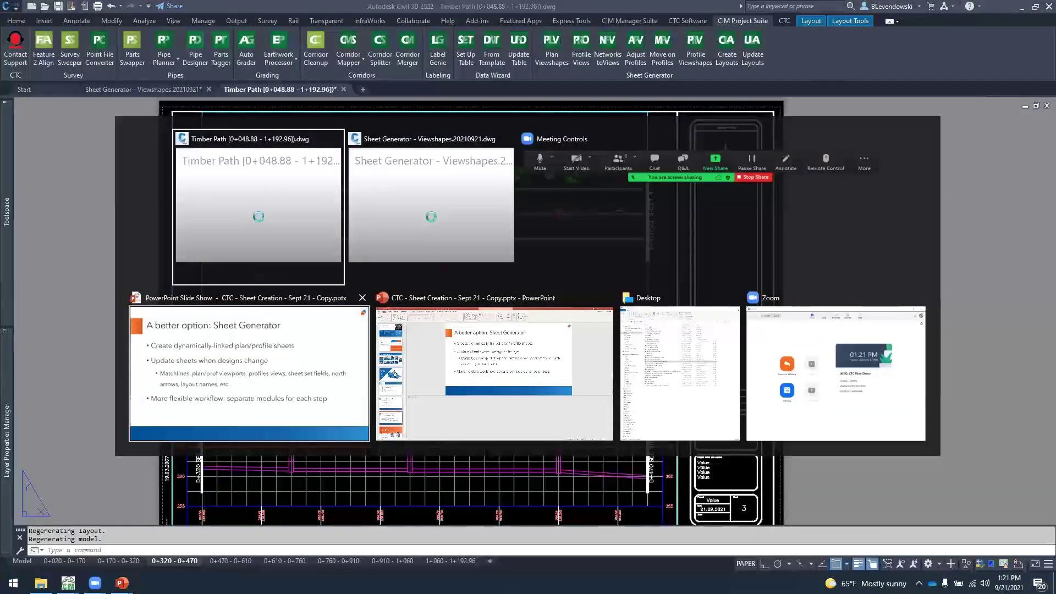
{"action": "left_click", "coordinate": [358, 335]}
{"action": "key", "text": "End"}
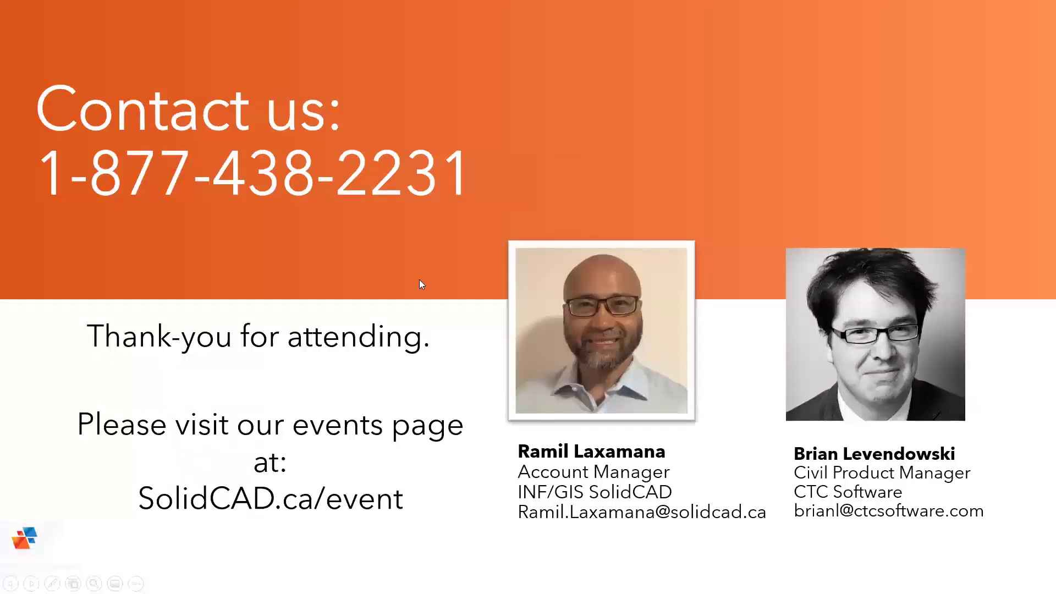